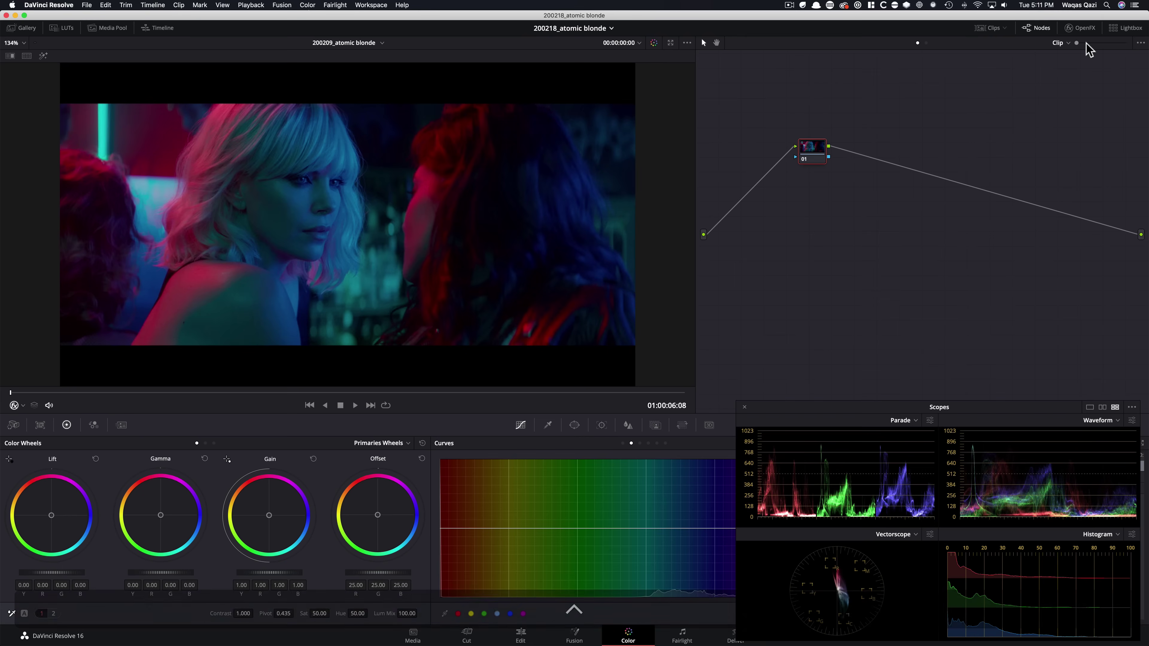
- Apply the ResolveFX Color Palette effect to node 01 of the film still
click(1083, 29)
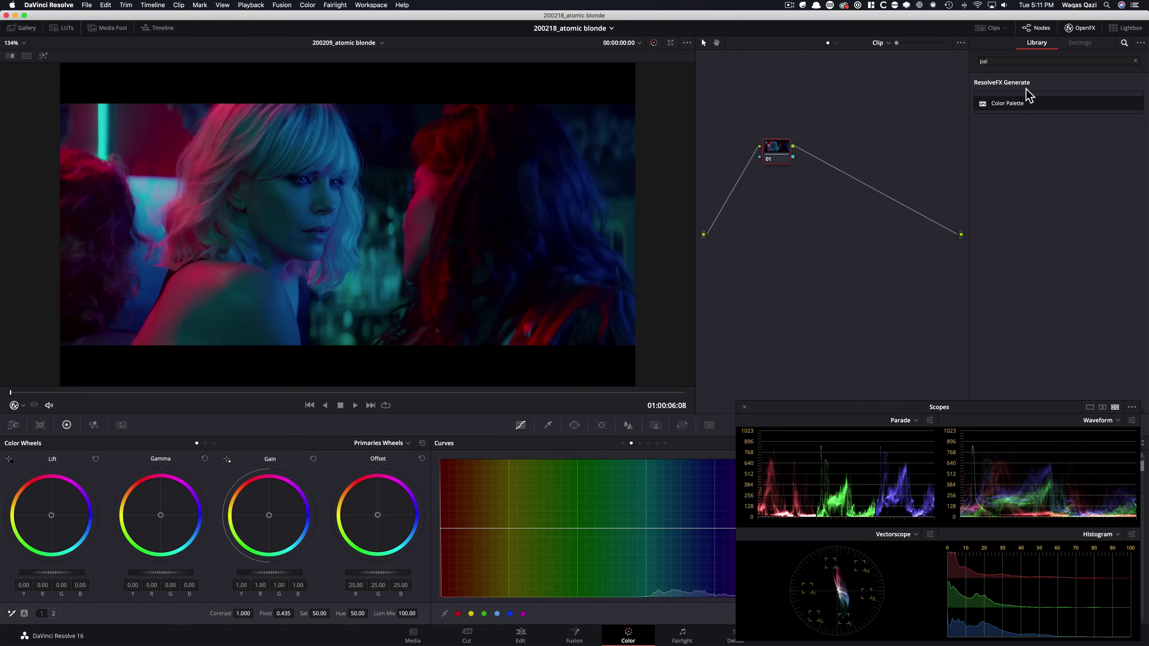
drag(1024, 109, 774, 156)
click(1085, 30)
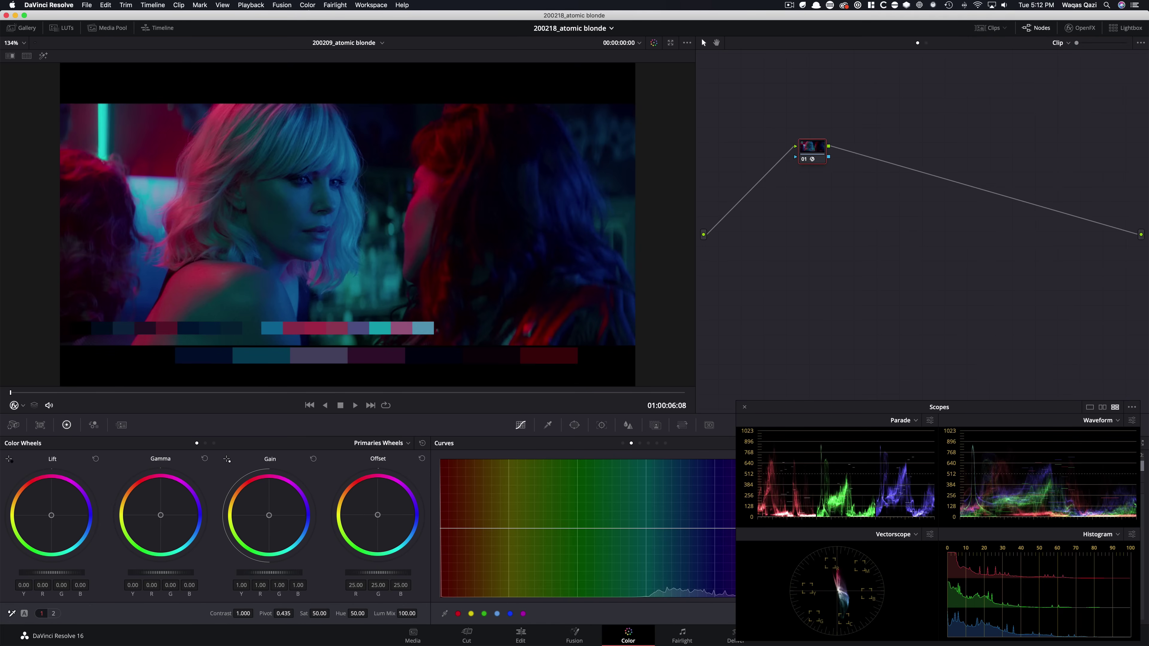
- Close the scopes and examine the film still's colour palette in the enlarged viewer
click(745, 407)
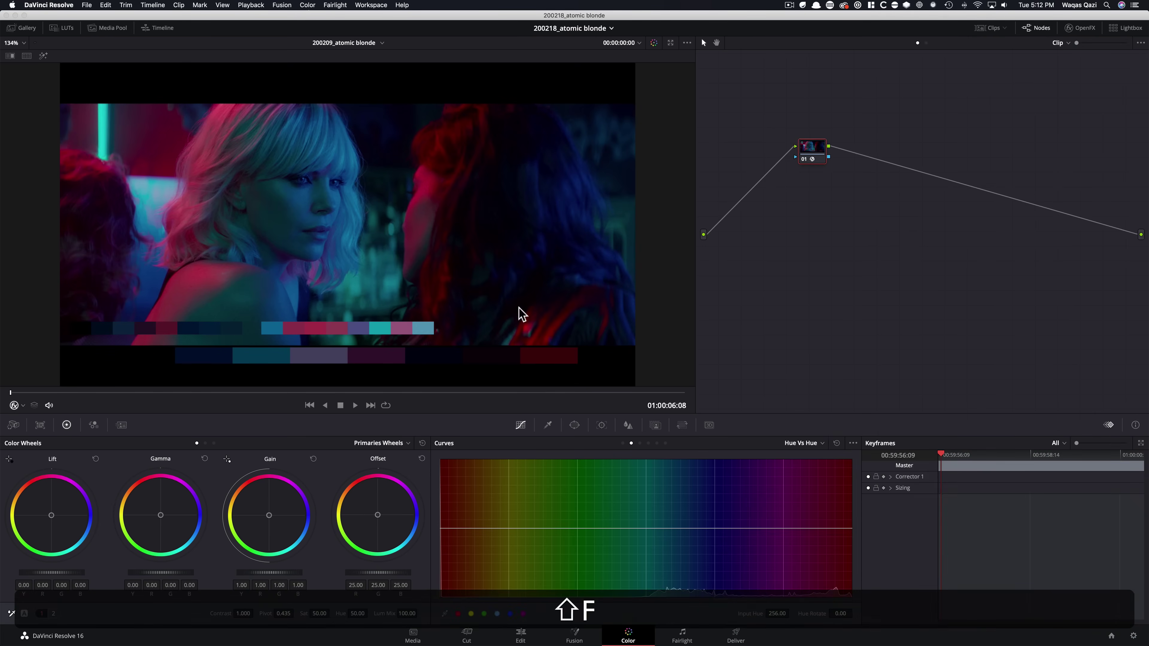
key(shift+f)
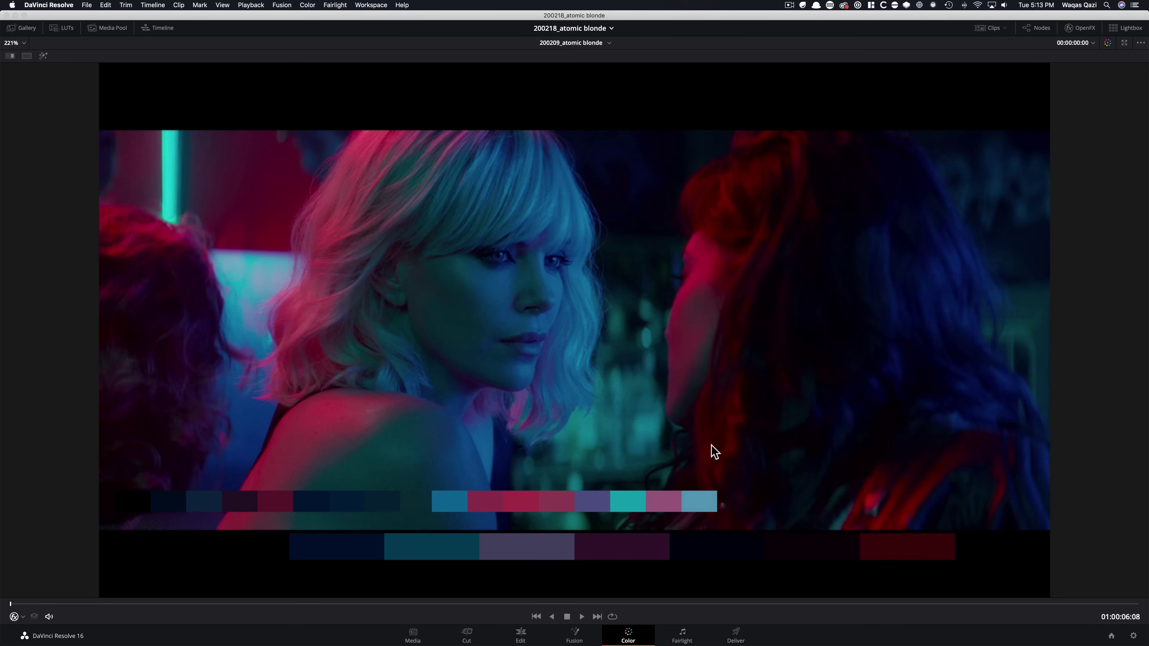
key(shift+f)
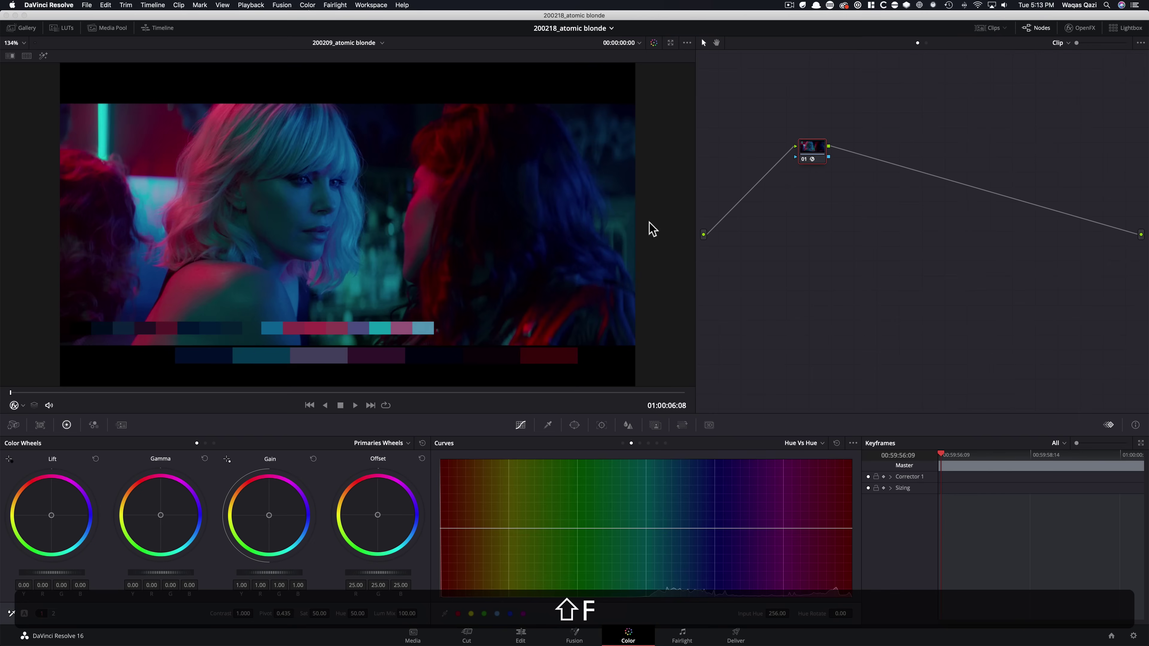
- Reopen the scopes and inspect the film still's levels and vectorscope beside the image
key(super+shift+w)
drag(667, 264, 693, 115)
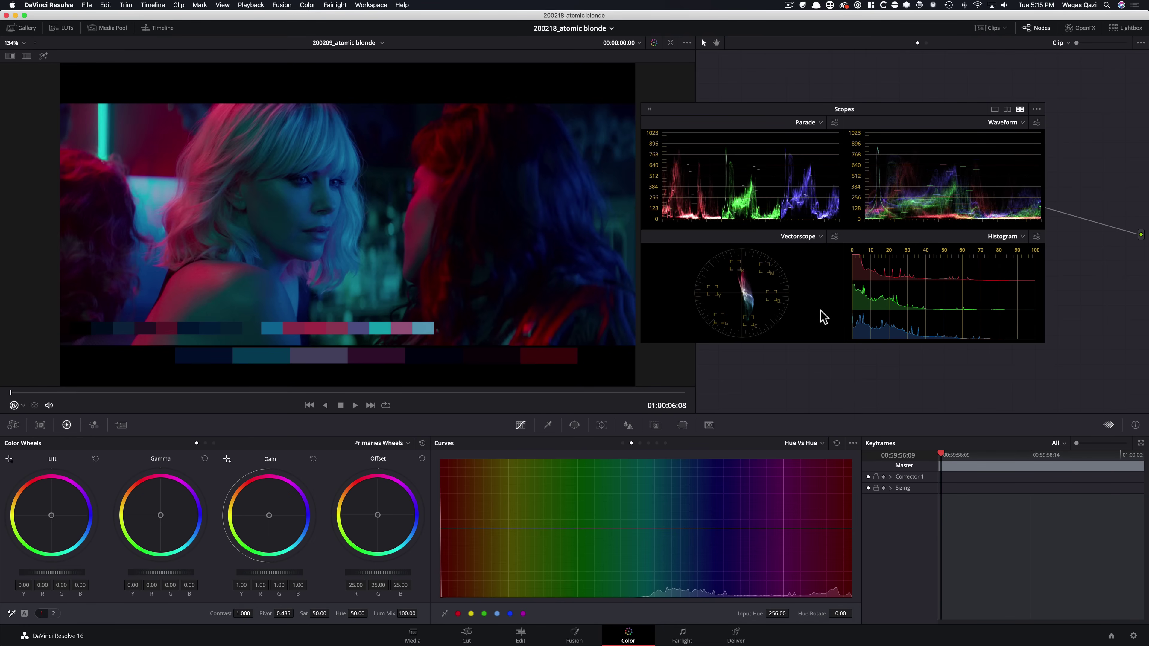
drag(897, 123, 993, 389)
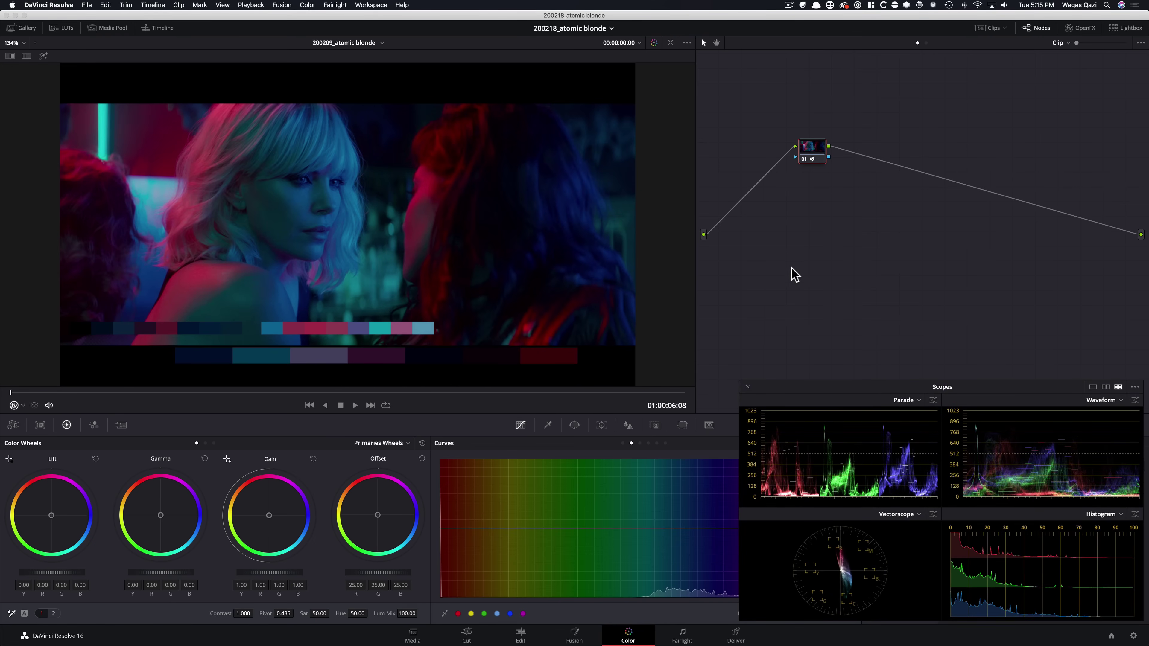
- Go to the bar clip, examine it in the enlarged viewer, and bring its scopes beside the image
key(Up)
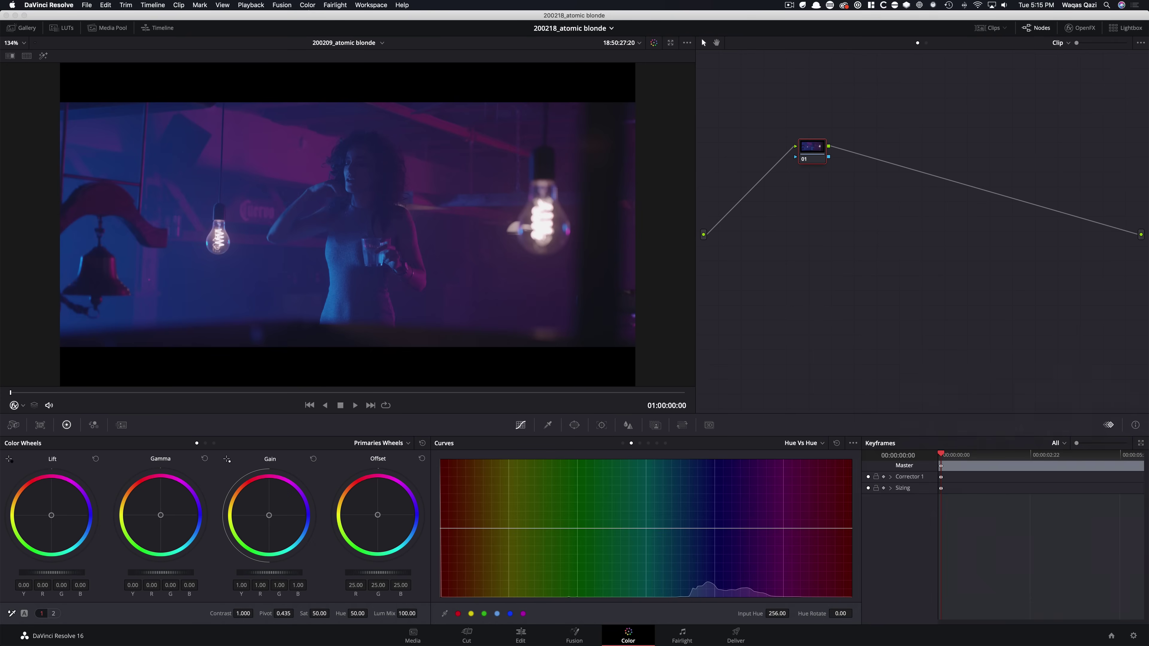
key(shift+f)
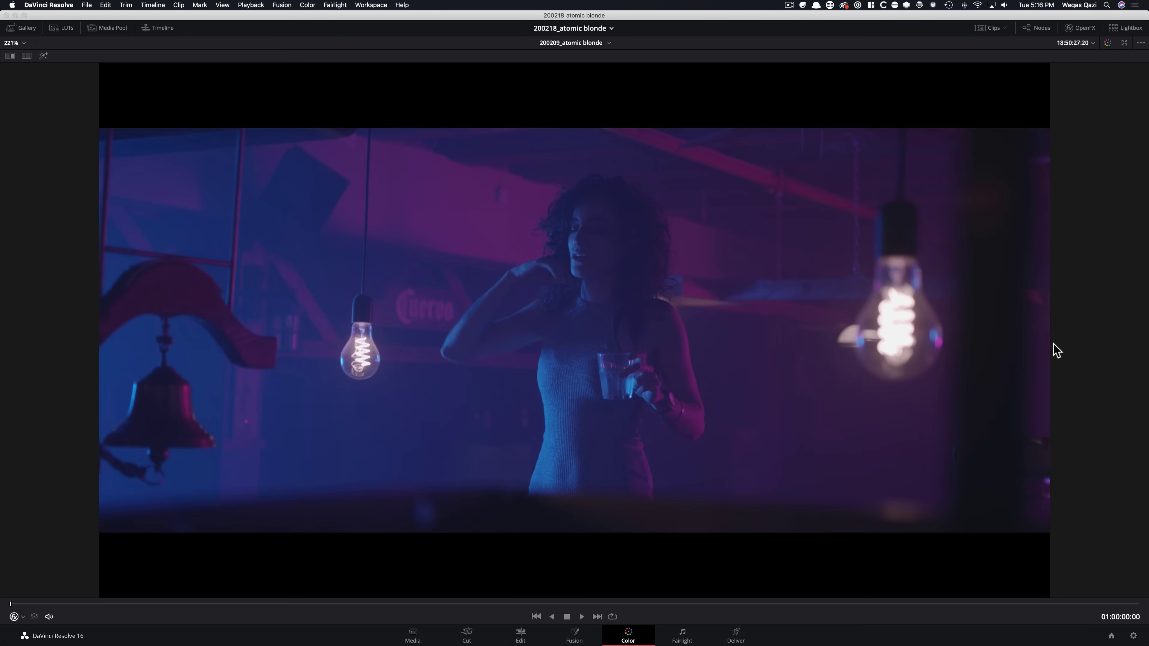
key(alt+f)
drag(1147, 317, 917, 155)
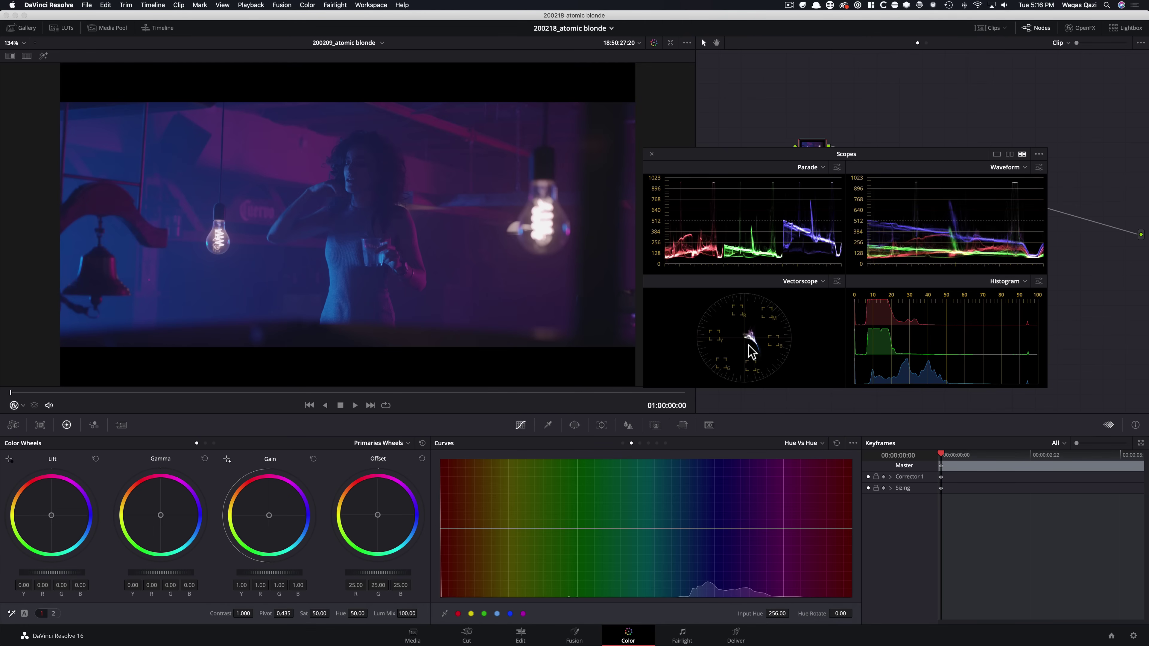
- Compare the bar clip with the film reference still using the wipe, checking both on the vectorscope and parade
key(super+w)
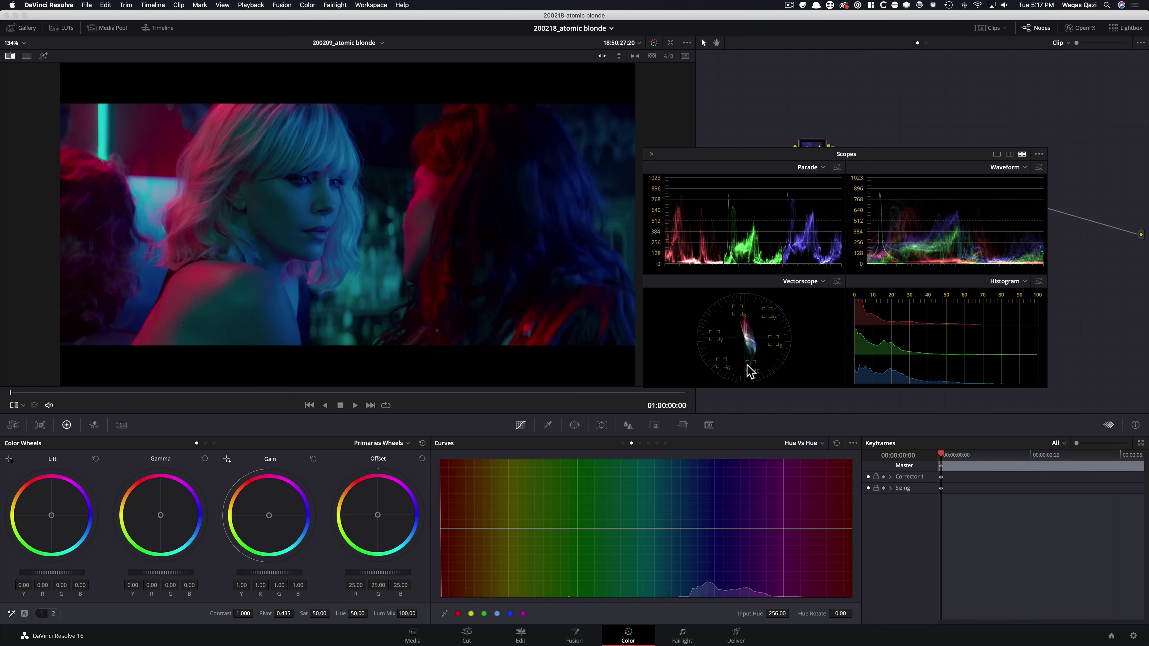
key(super+w)
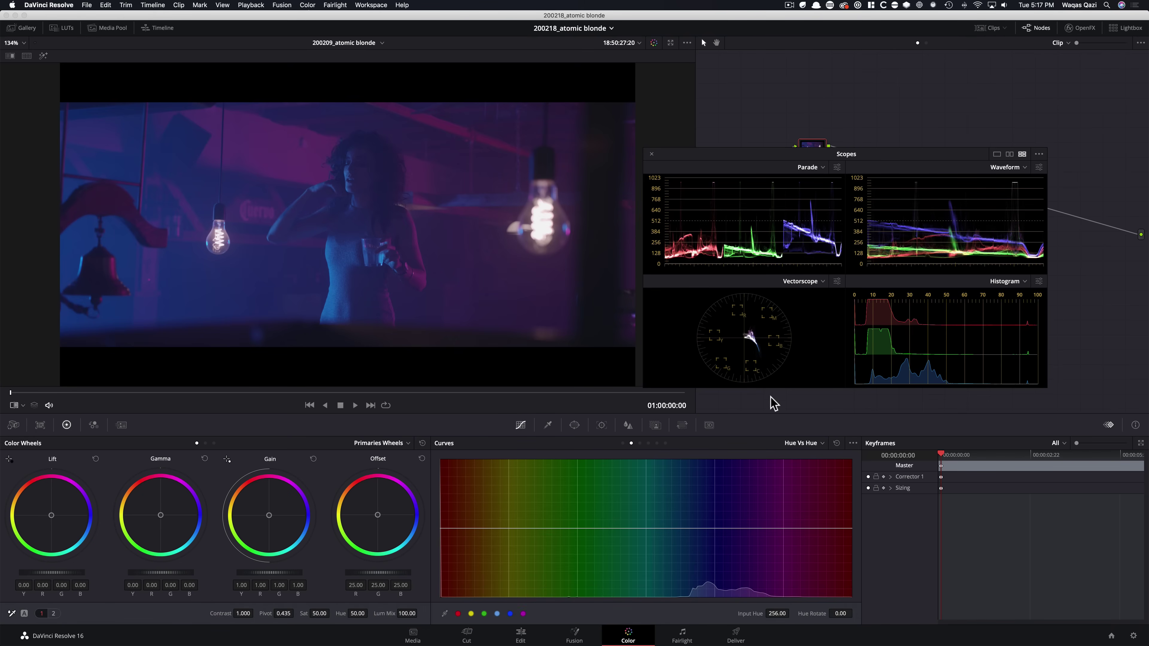
key(super+w)
key(super+w)
key(super+w)
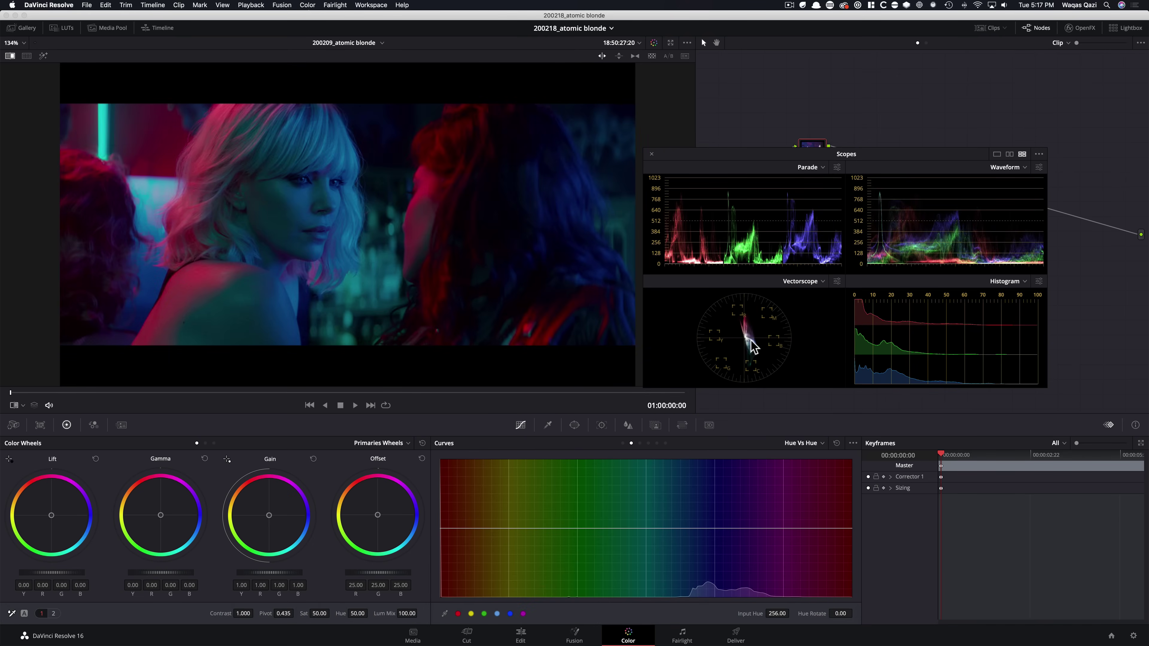
key(super+w)
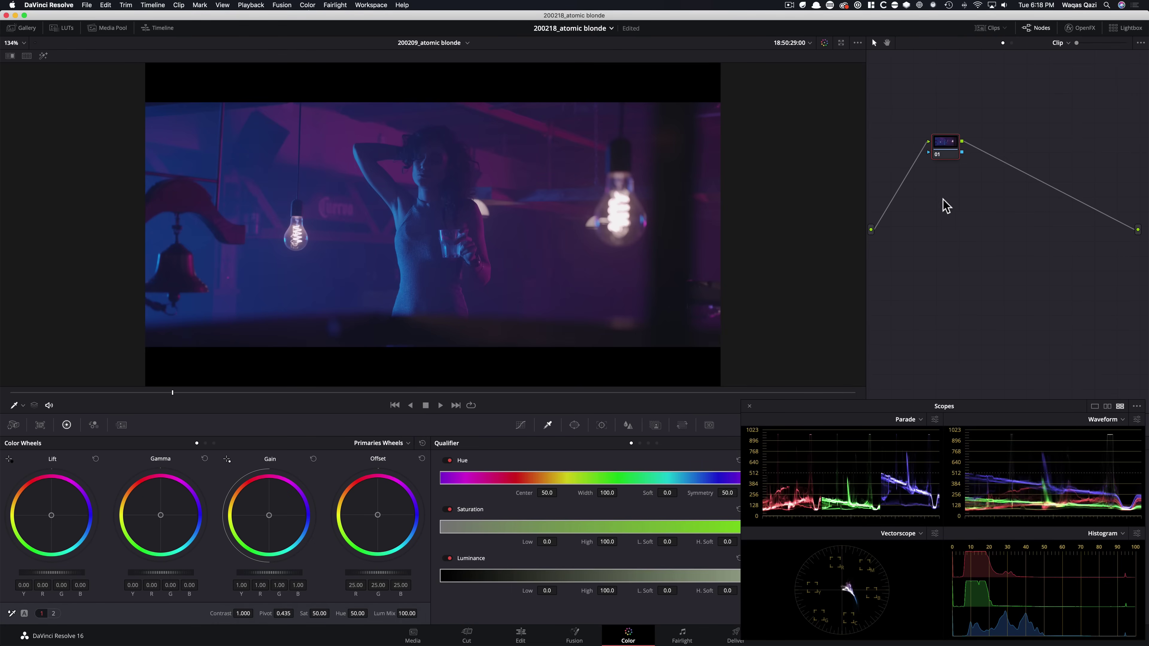
- Move node 01 to the upper-left area of the node graph and label it nr
key(super+z)
drag(942, 146, 907, 122)
key(Tab)
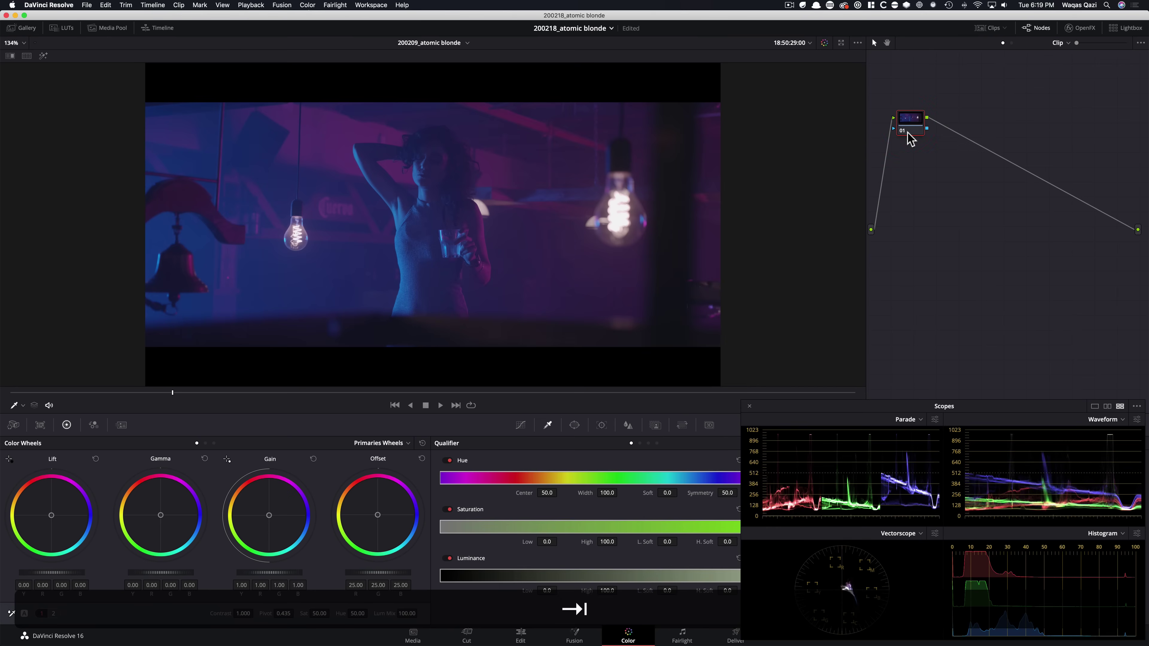
- Add serial nodes labelled pri, curves and rgb curves after nr, and arrange them in a row beneath it
key(Tab)
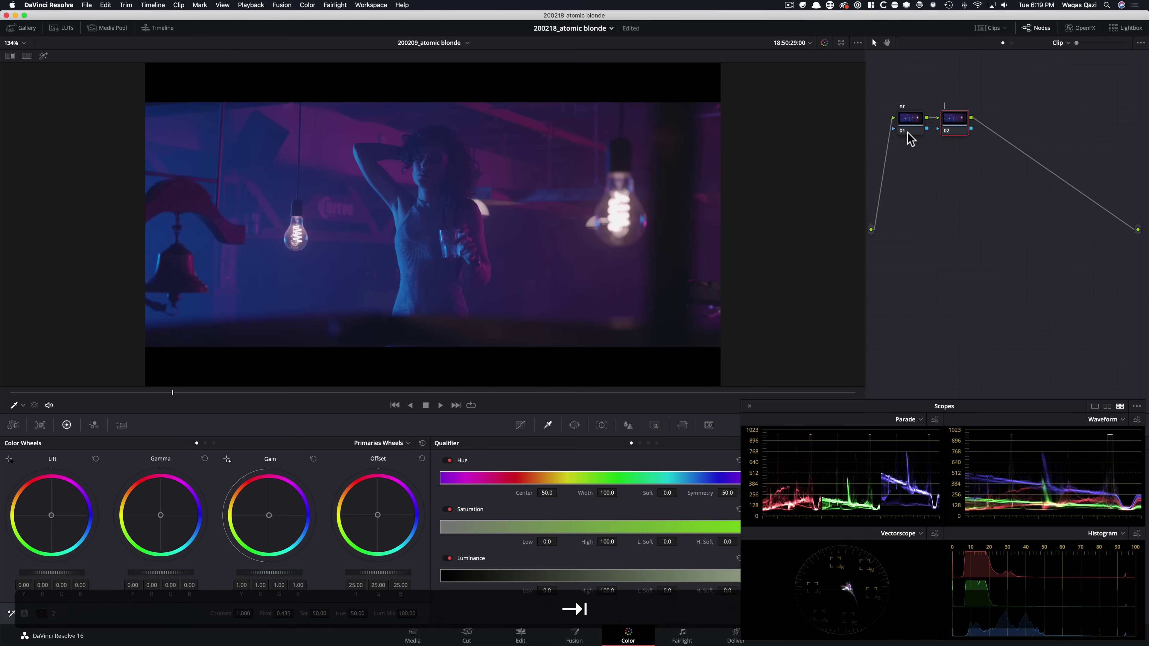
text(pri)
key(Tab)
text(cu)
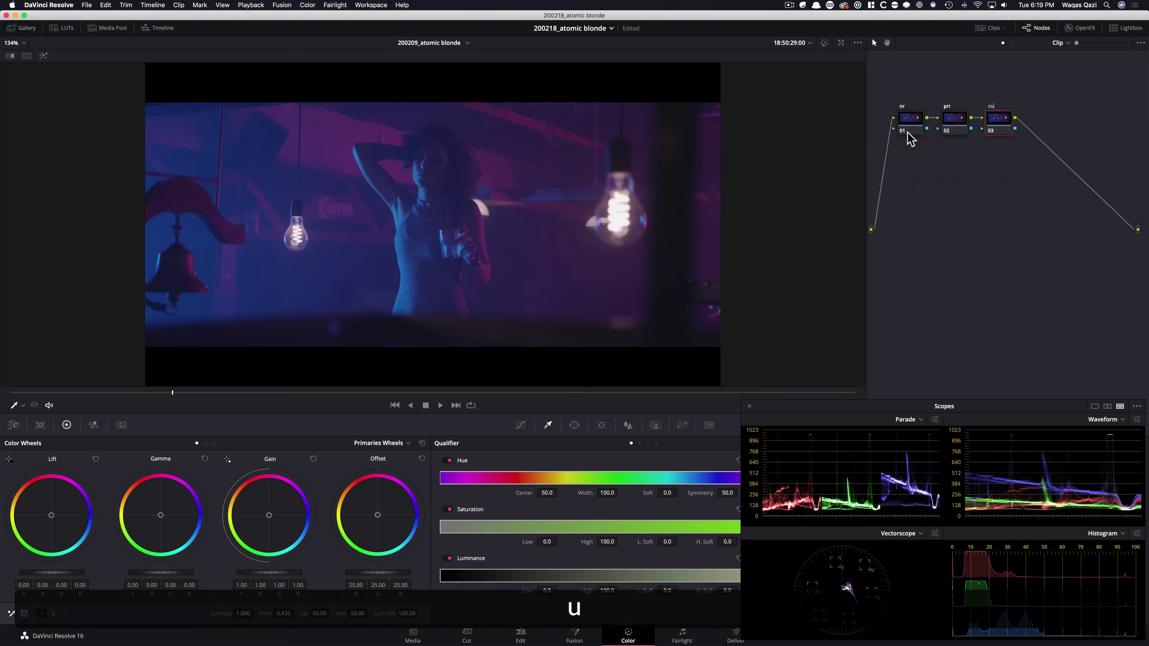
text(rves)
key(Tab)
text(rg)
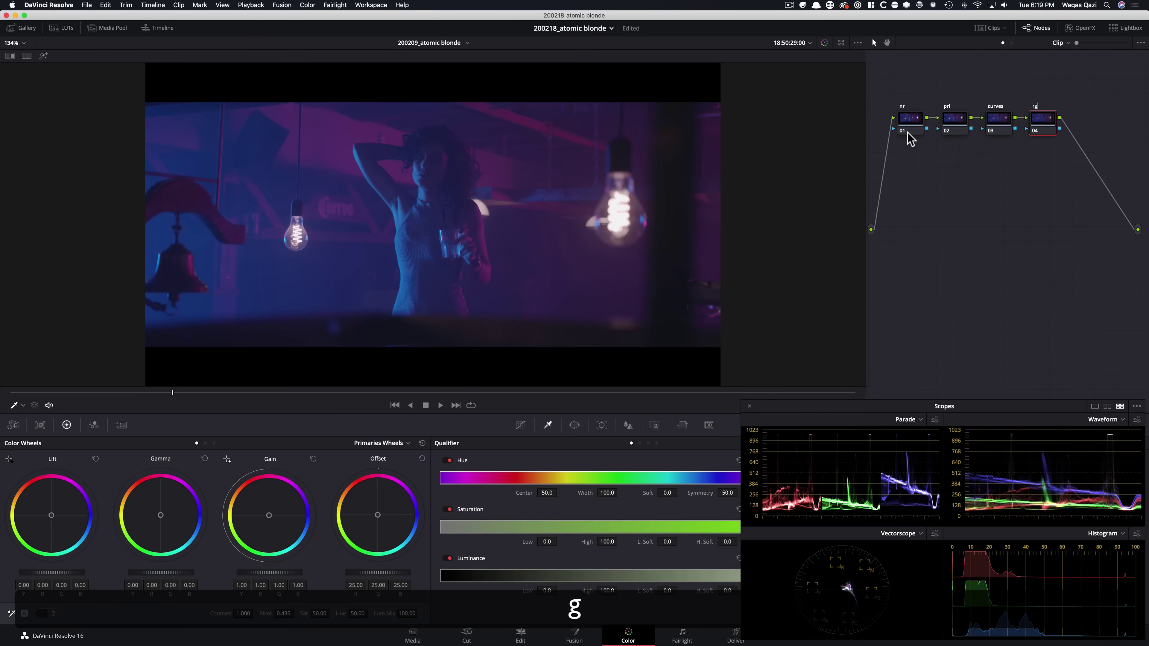
text(b curves)
key(Return)
drag(950, 94, 1040, 141)
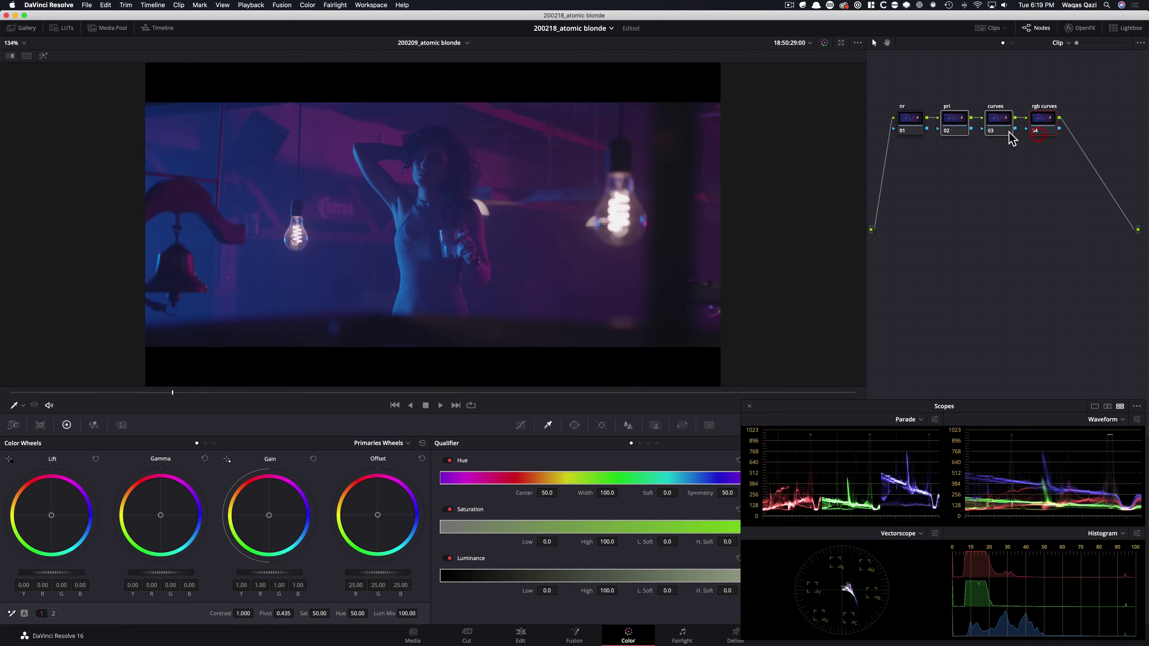
drag(962, 121, 917, 159)
- Add a serial node after rgb curves, place it above and beyond that row, and label it look
click(999, 156)
key(alt+s)
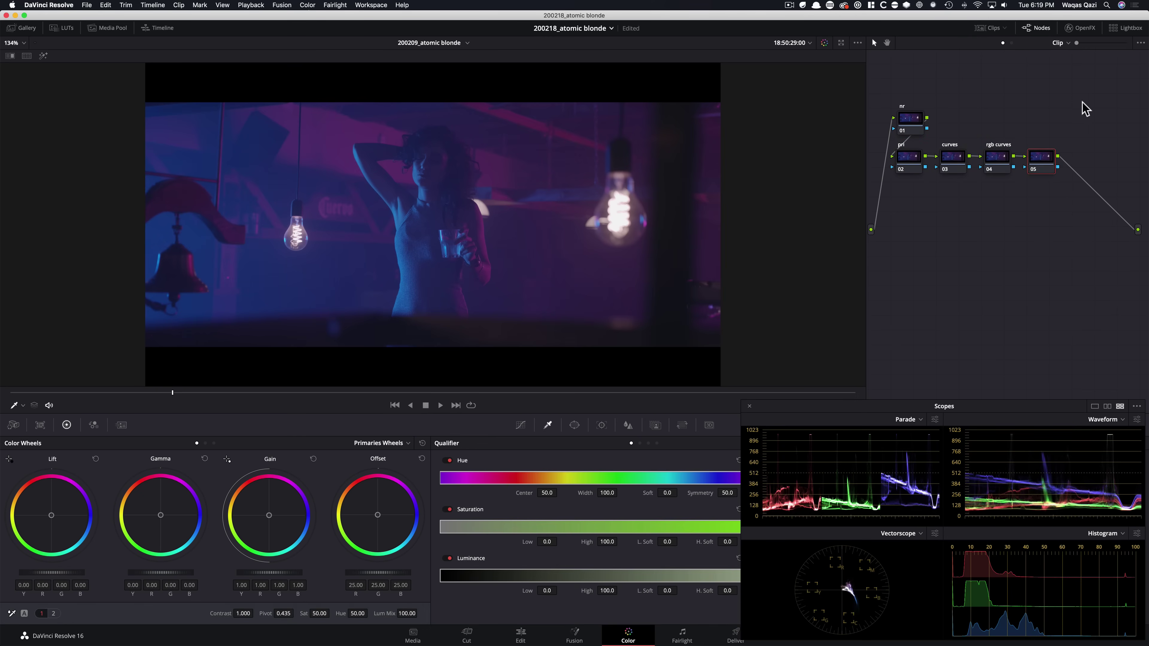
drag(1041, 159, 1037, 124)
key(Tab)
text(look)
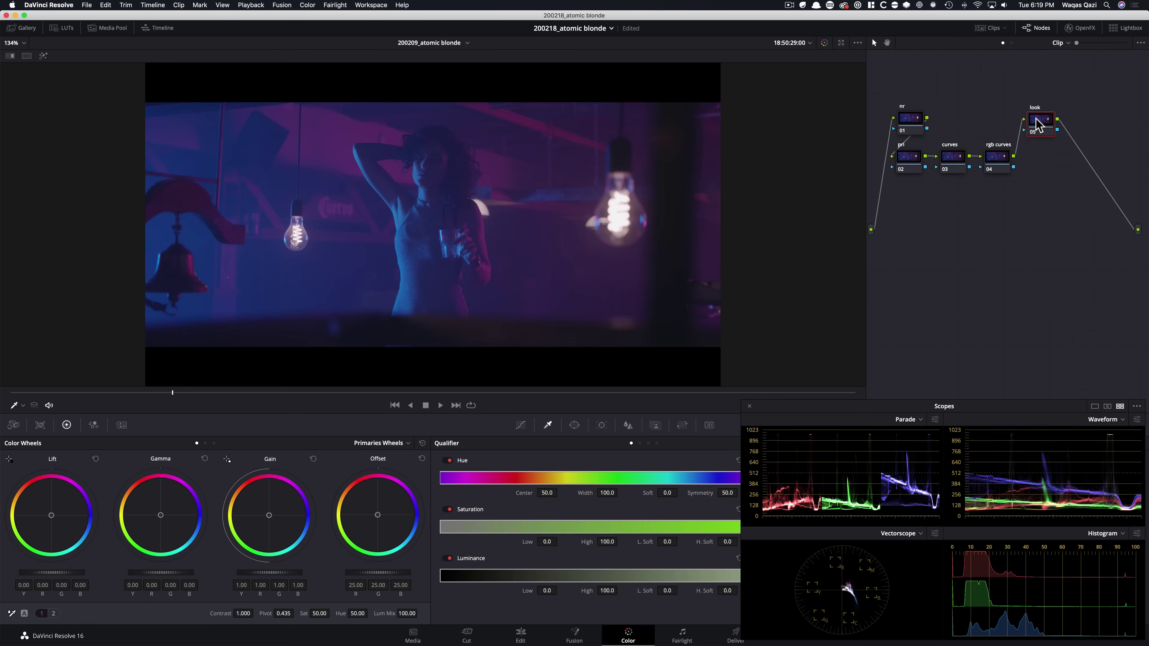
- Add three layer nodes beneath the look node and label them red, blue and bulb
key(alt+l)
key(Tab)
text(r)
key(Return)
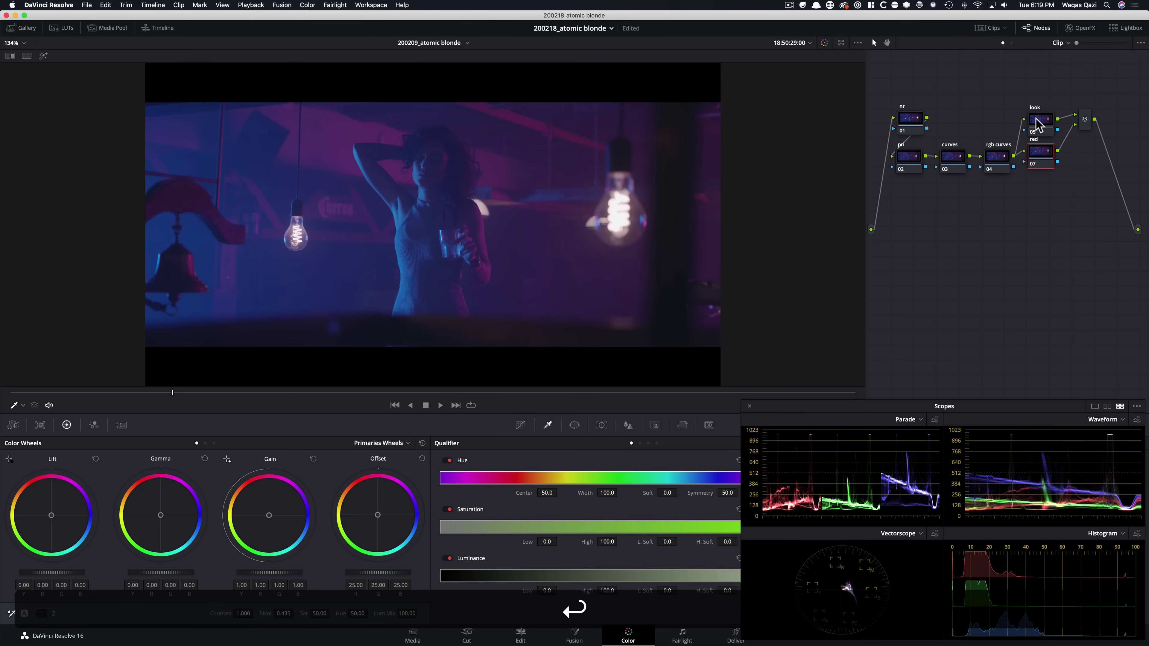
key(alt+l)
key(Tab)
text(blue)
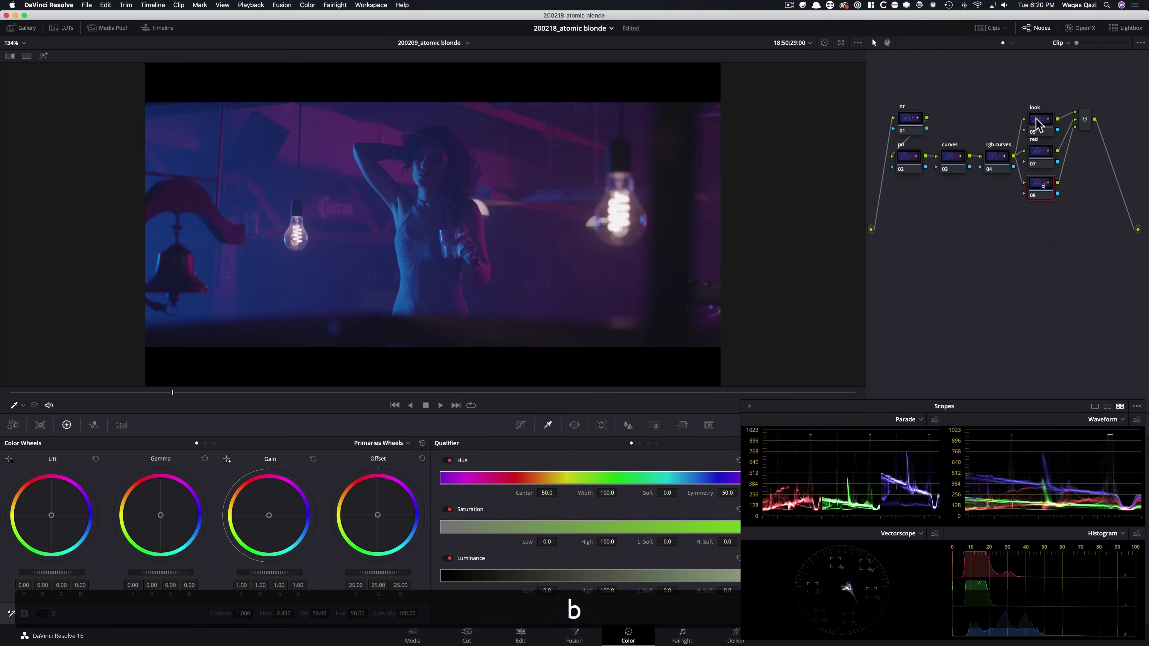
key(Return)
key(alt+l)
key(Tab)
text(buld)
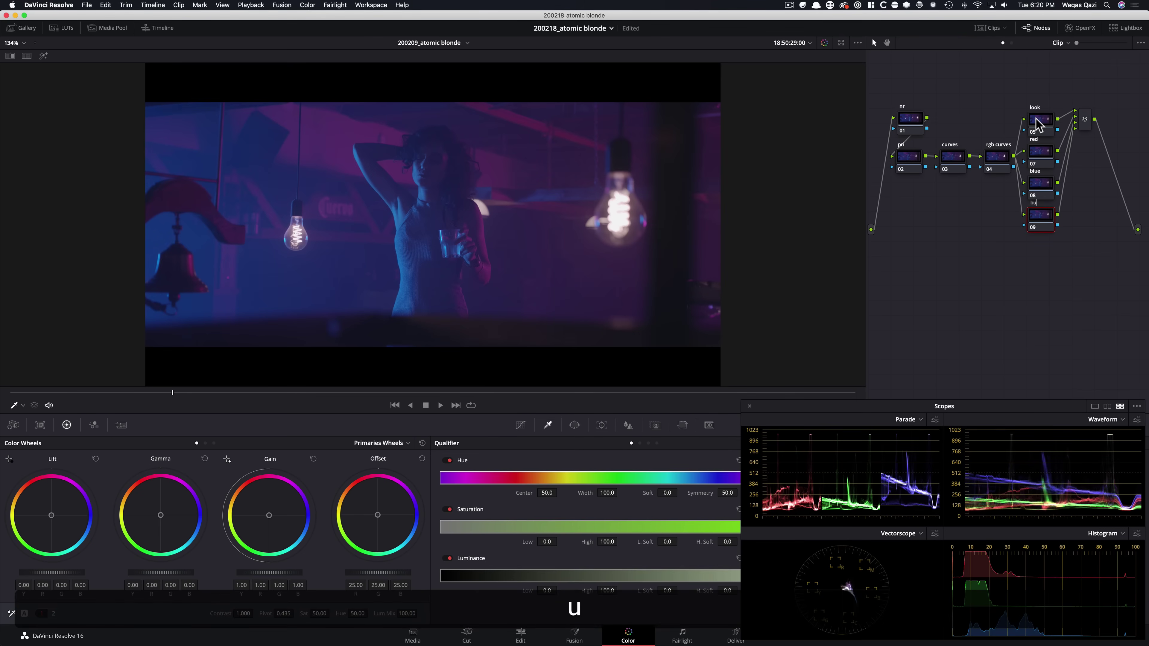
key(Return)
- Centre the mixer beside the layer nodes and add a serial node after it labelled look adj
drag(1084, 121, 1079, 166)
key(alt+s)
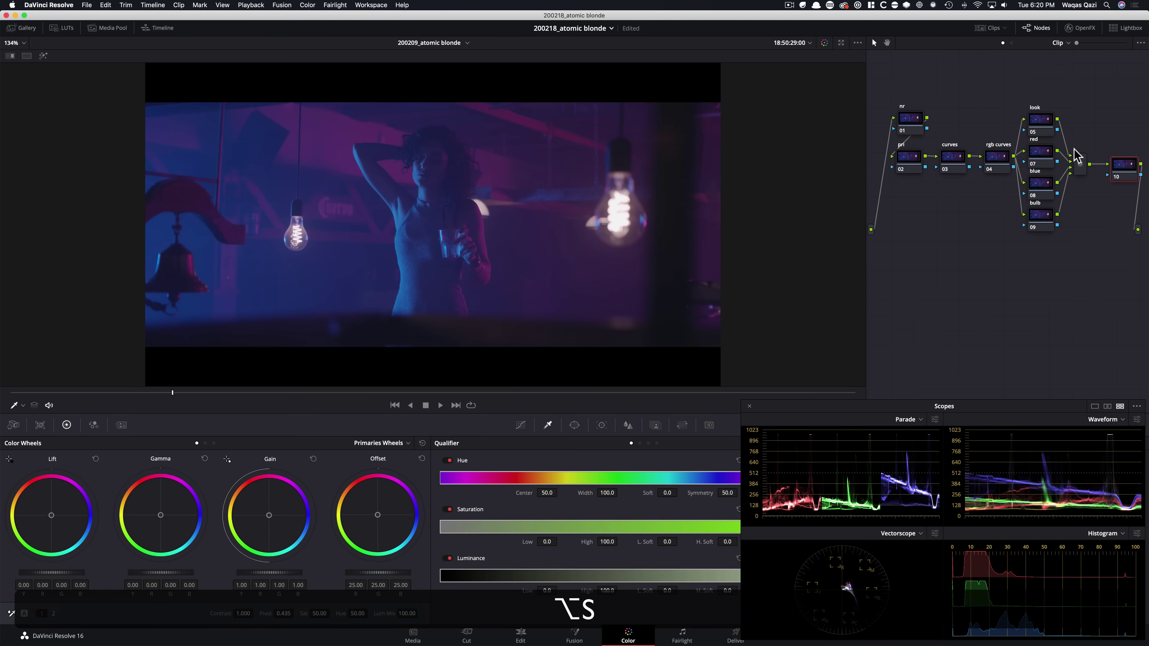
key(Tab)
text(look adj)
key(Return)
- Add a serial node after look adj, place it at the start of a new lower row, and label it shadows
key(alt+s)
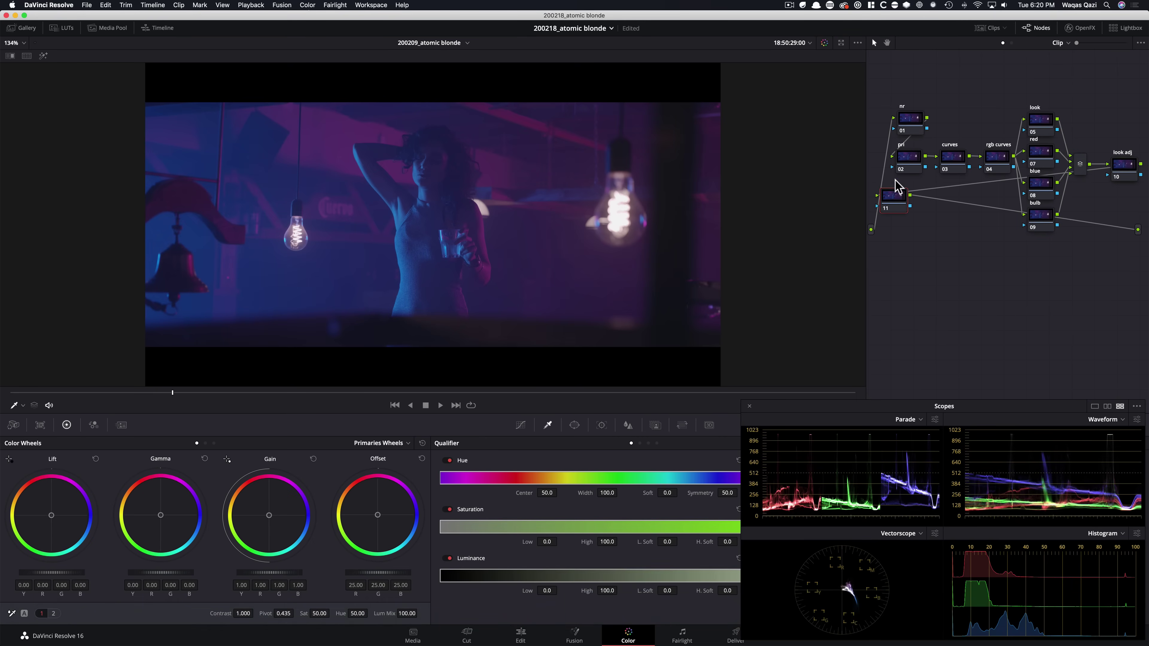
drag(894, 198, 915, 256)
key(Tab)
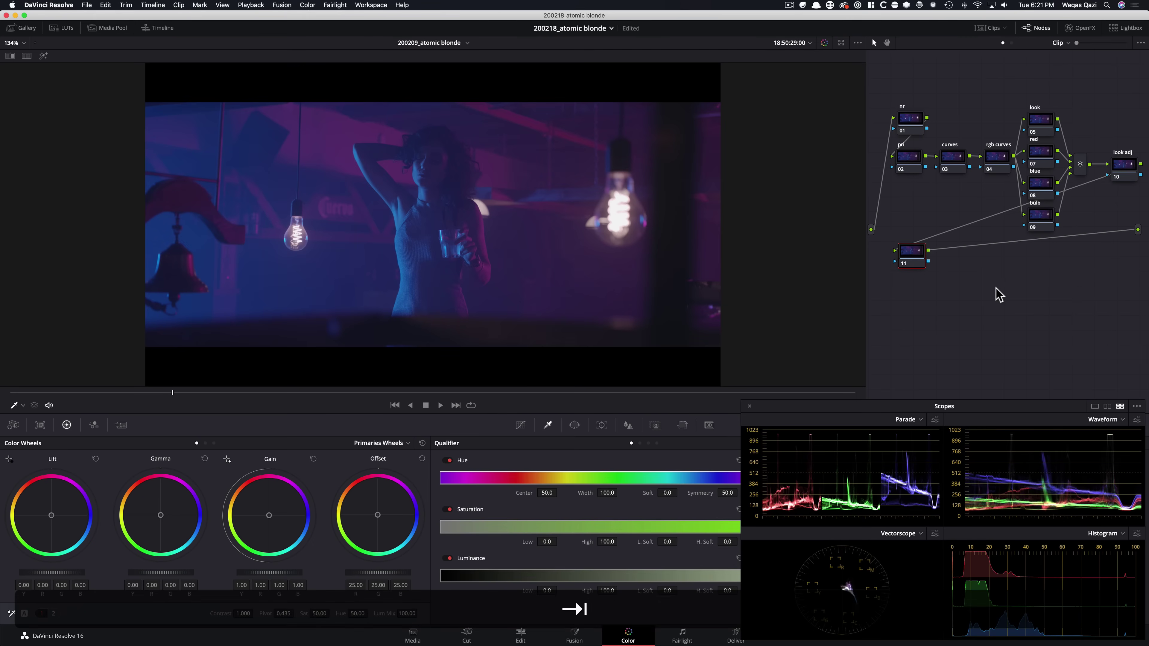
text(shadows)
key(Return)
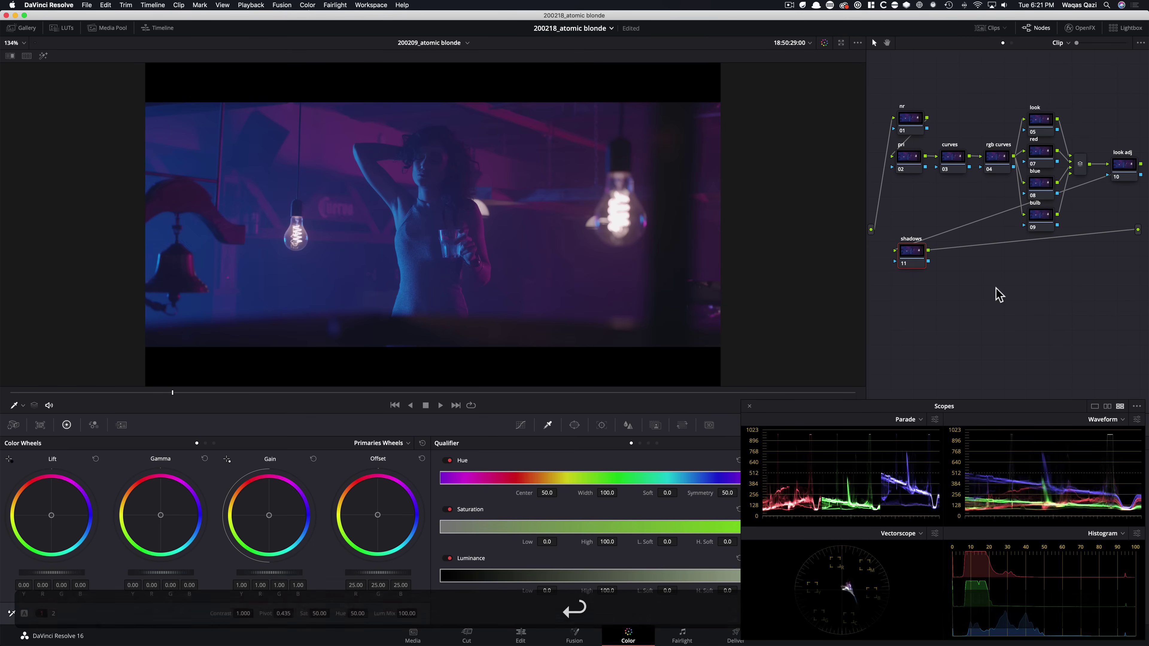
- Add a serial node after shadows and label it global adj
key(alt+s)
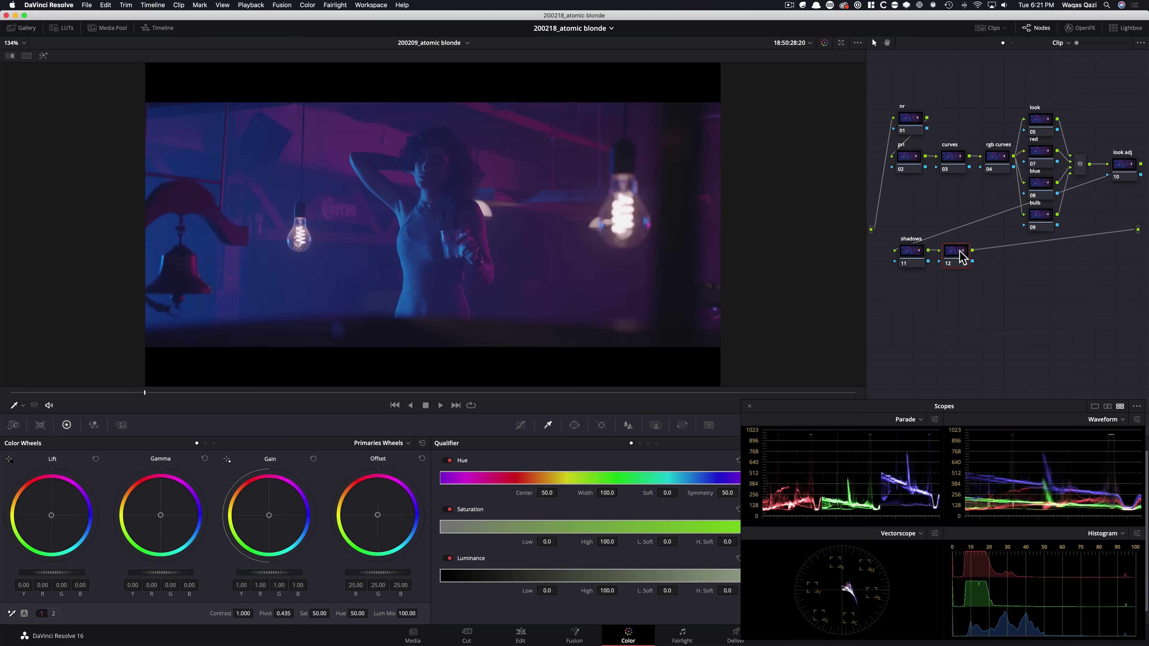
key(Tab)
text(glo)
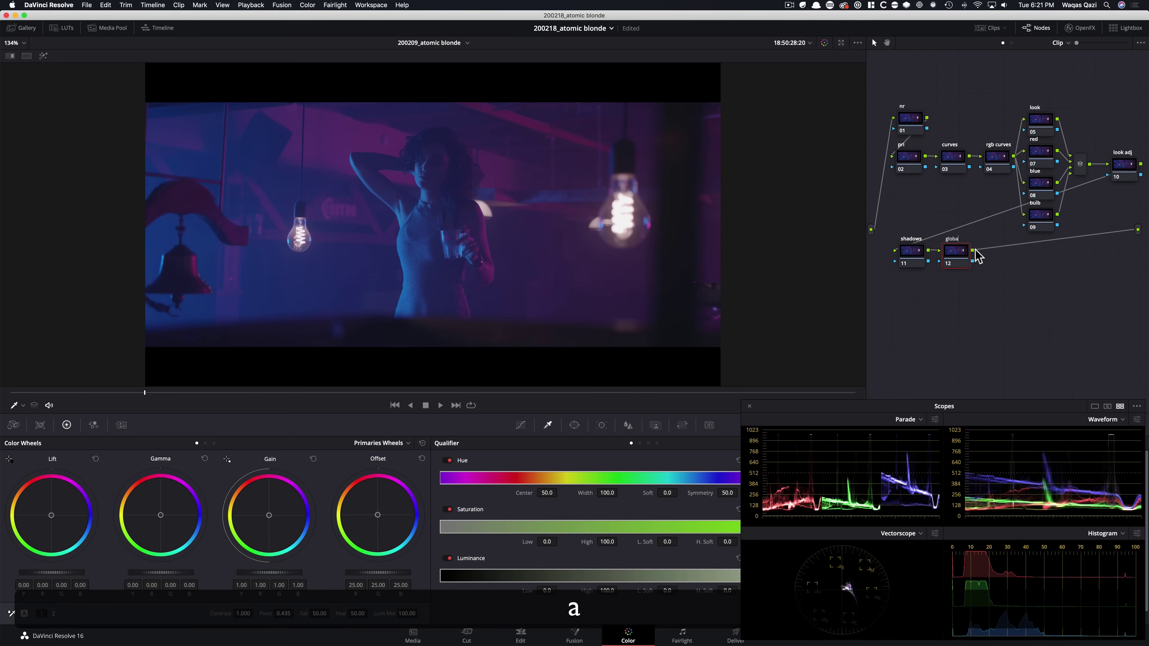
text(bal adj)
key(Return)
- Add a serial node after global adj and label it glow
key(alt+s)
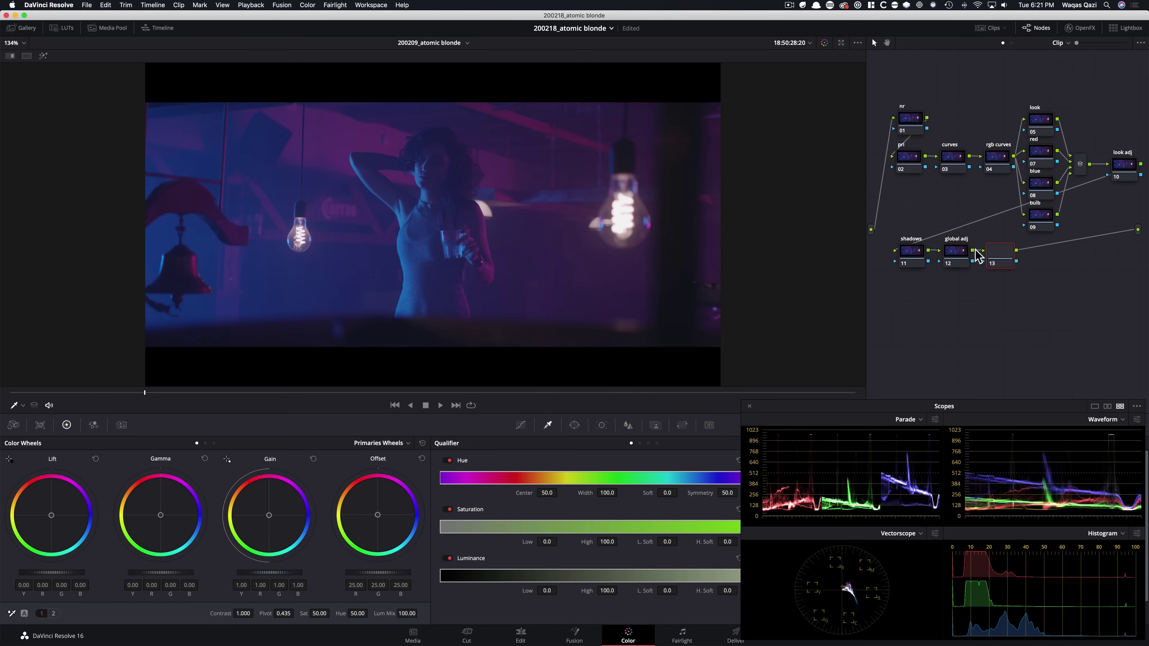
key(Tab)
text(glow)
key(Return)
- Add a serial node after glow and label it blur
key(alt+s)
key(Tab)
text(sharp)
key(super+BackSpace)
text(blur)
key(Return)
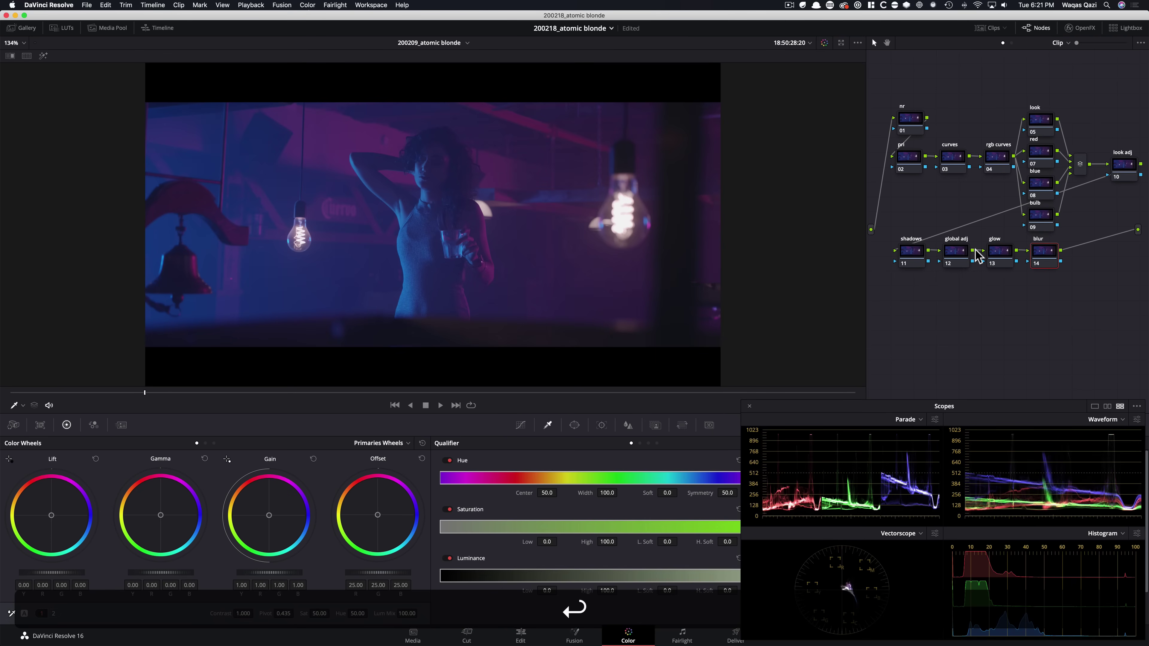
- Add a serial node after blur and label it grain
key(alt+s)
key(Tab)
text(grain)
key(Return)
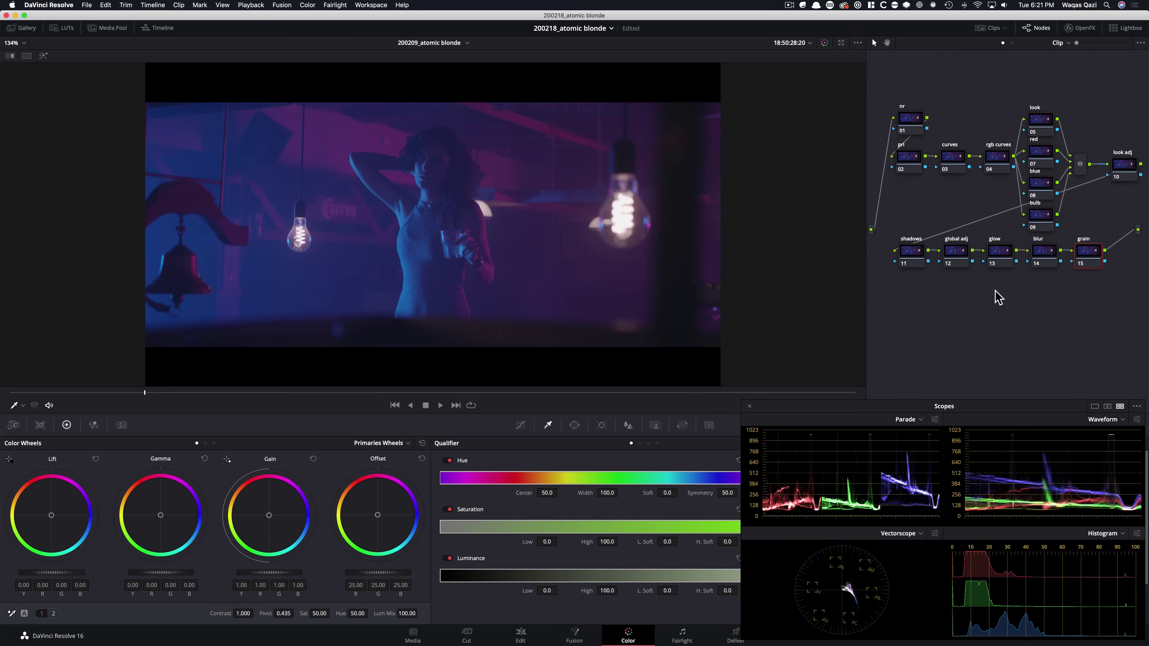
- Look over the Atomic Blonde reference stills in the gallery
click(21, 33)
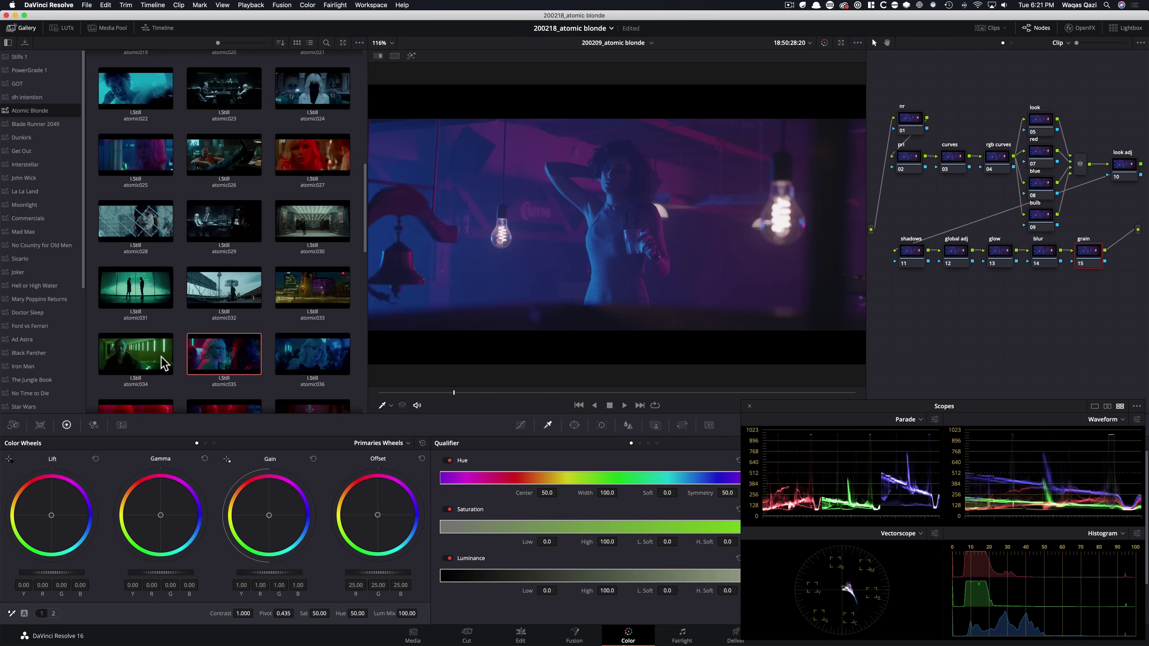
click(8, 42)
click(22, 28)
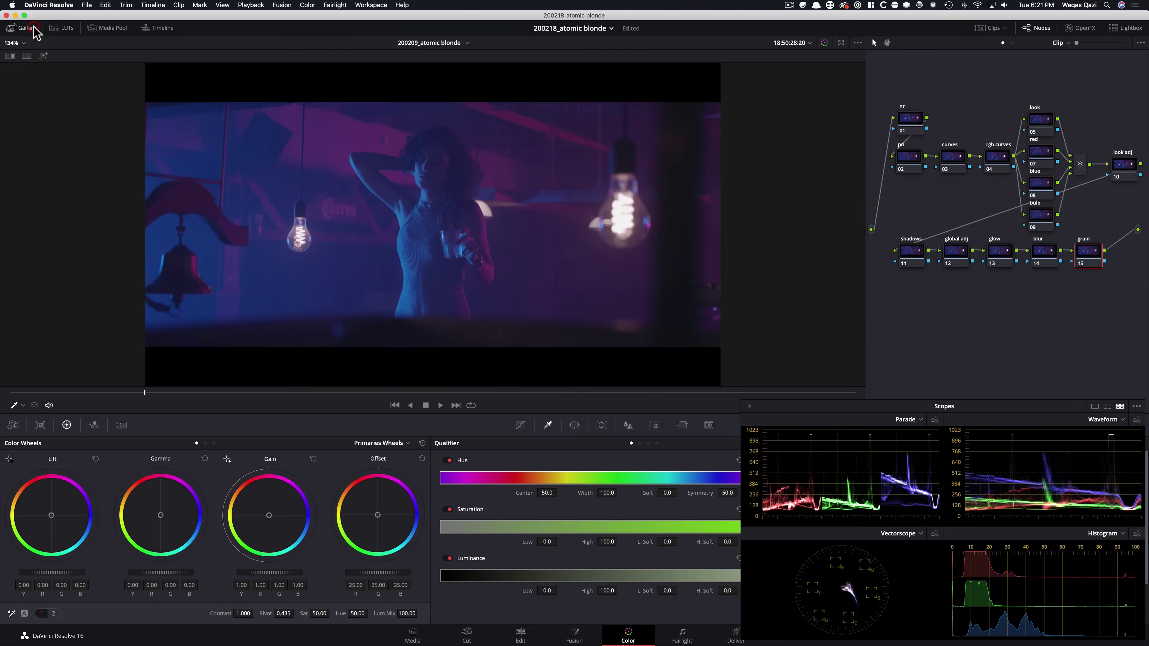
- Show the clip in split screen beside the selected reference still image, enlarged in the viewer
click(27, 55)
click(850, 56)
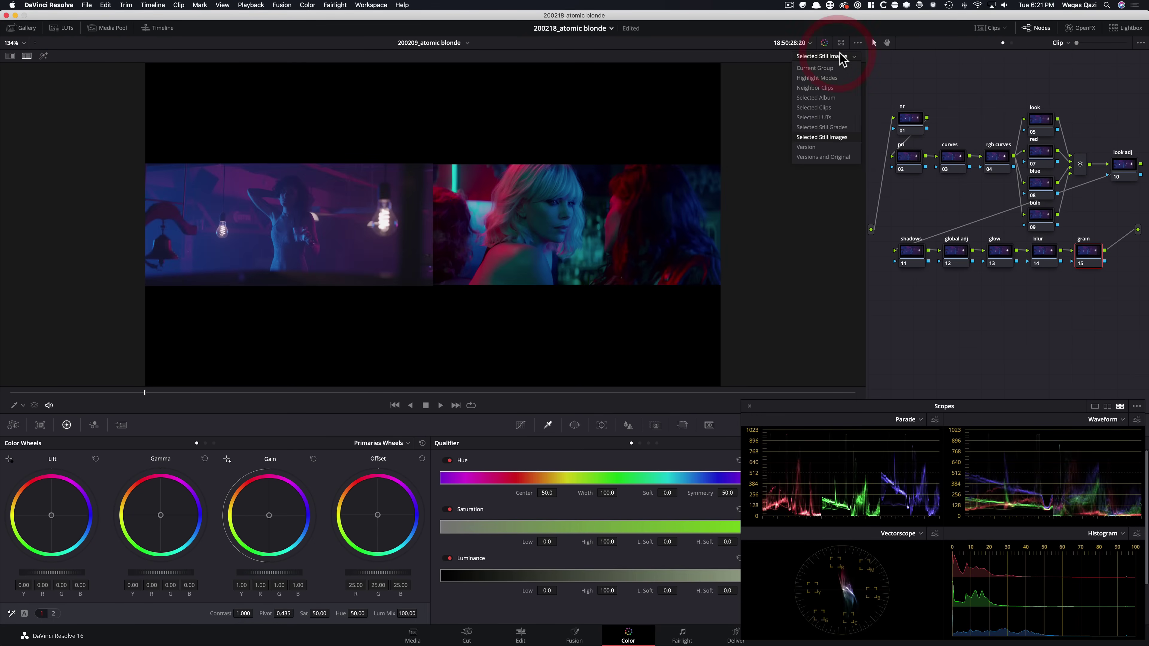
click(844, 138)
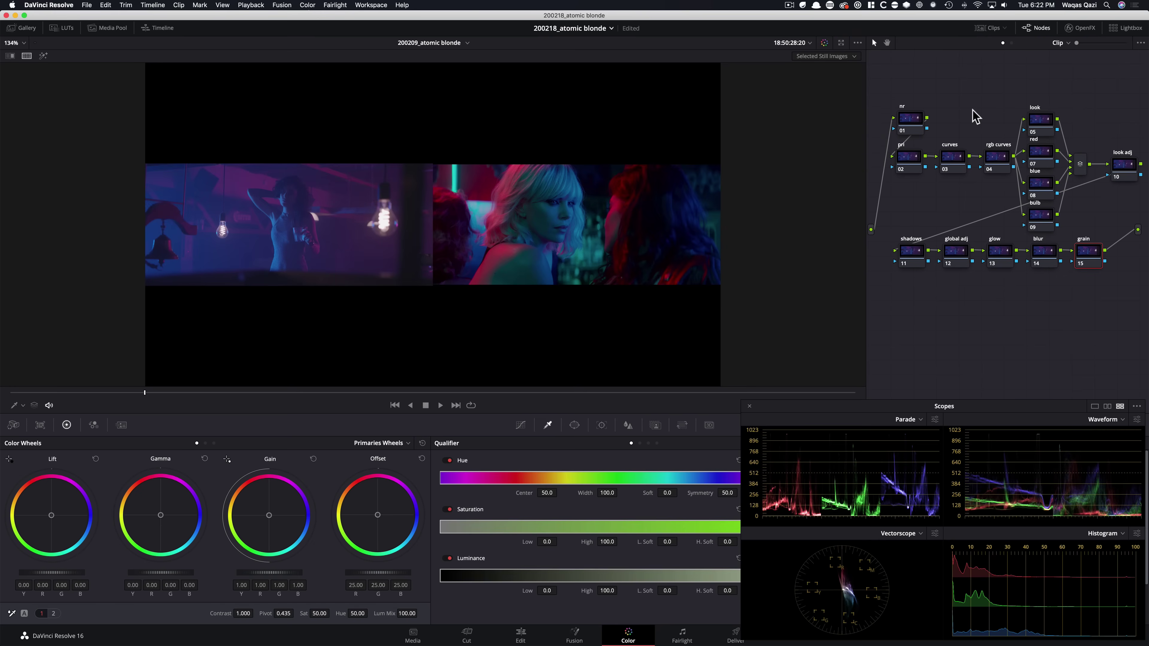
key(super+equal)
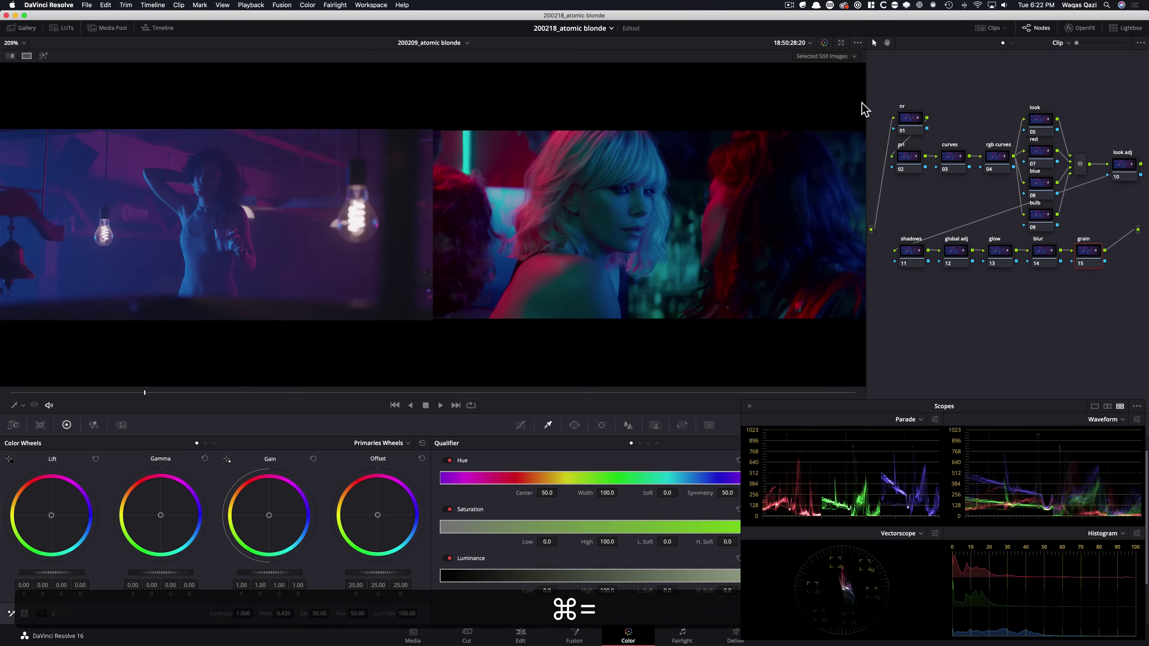
click(967, 105)
- Raise the contrast of the pri node to 1.269 and compare the shot with and without it
click(911, 164)
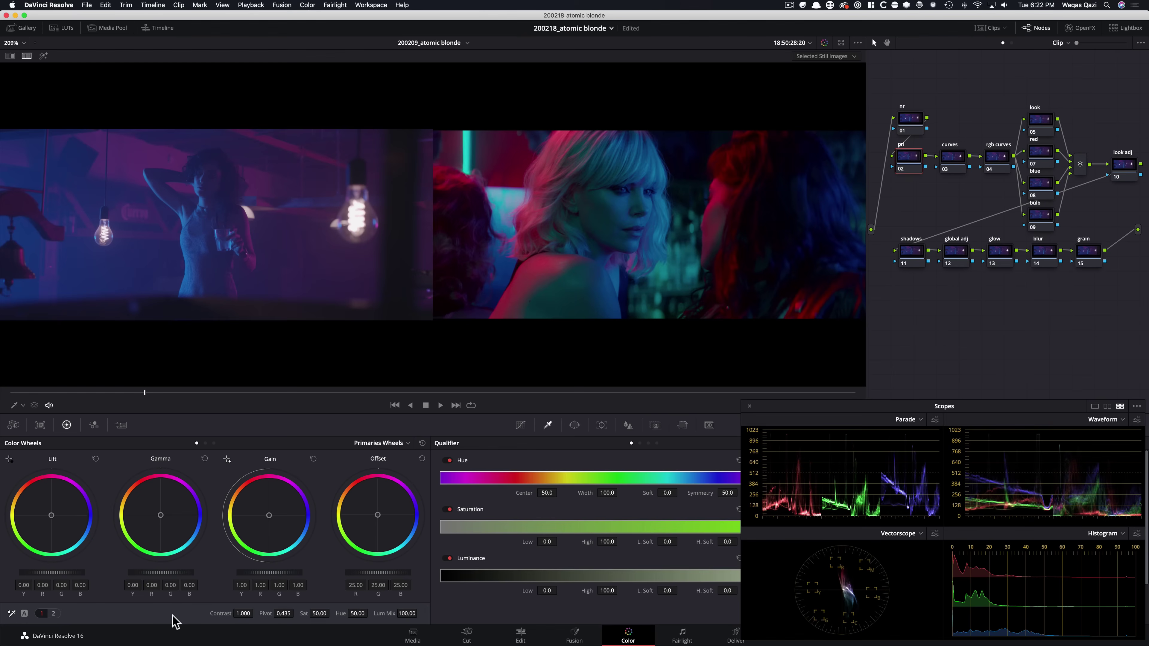
mouse_move(242, 613)
mouse_down()
mouse_move(273, 613)
mouse_move(260, 613)
mouse_up()
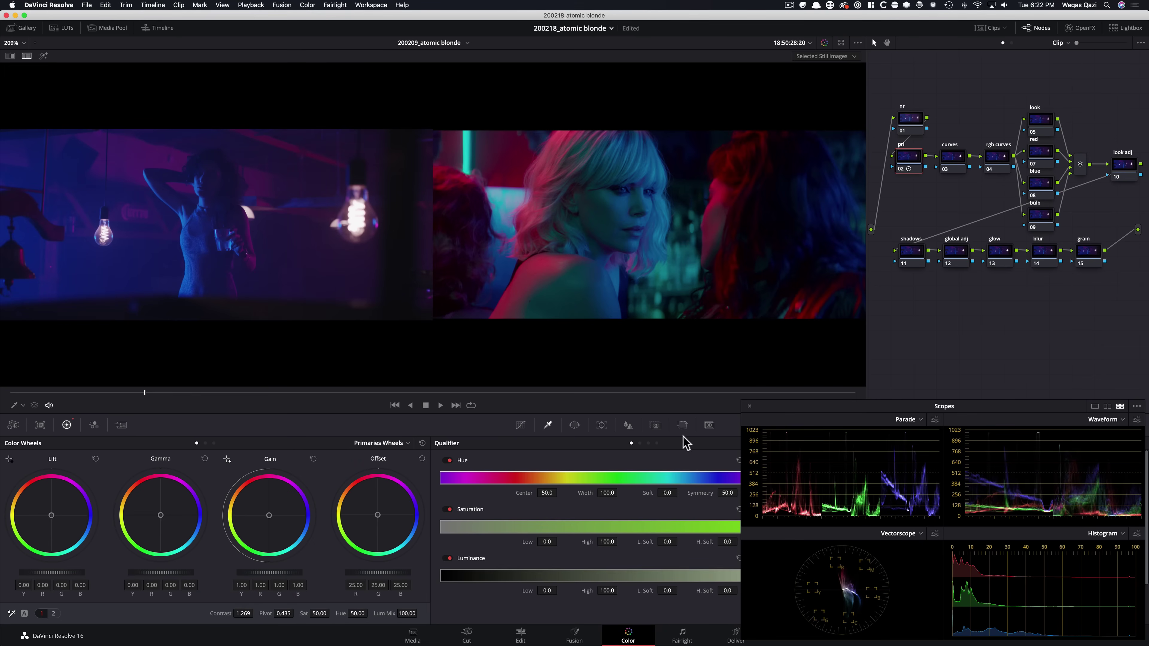
key(super+d)
key(super+d)
key(super+d)
- On the curves node, link all custom curve channels and add the default anchors to the curve
click(954, 158)
drag(808, 414, 806, 216)
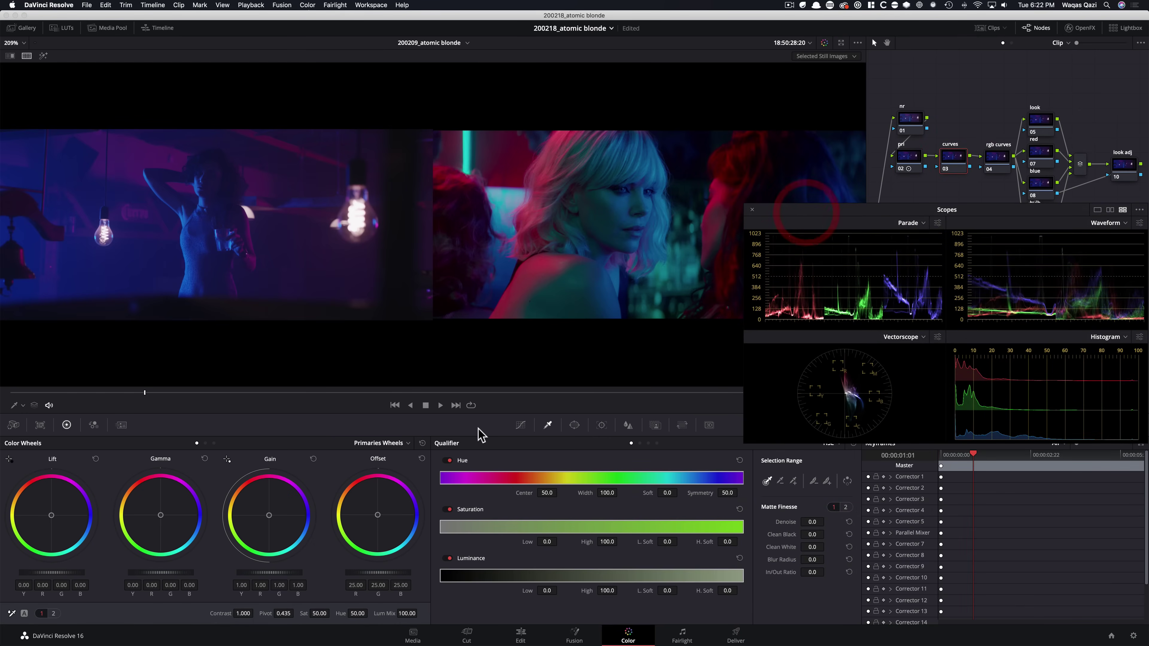
click(521, 426)
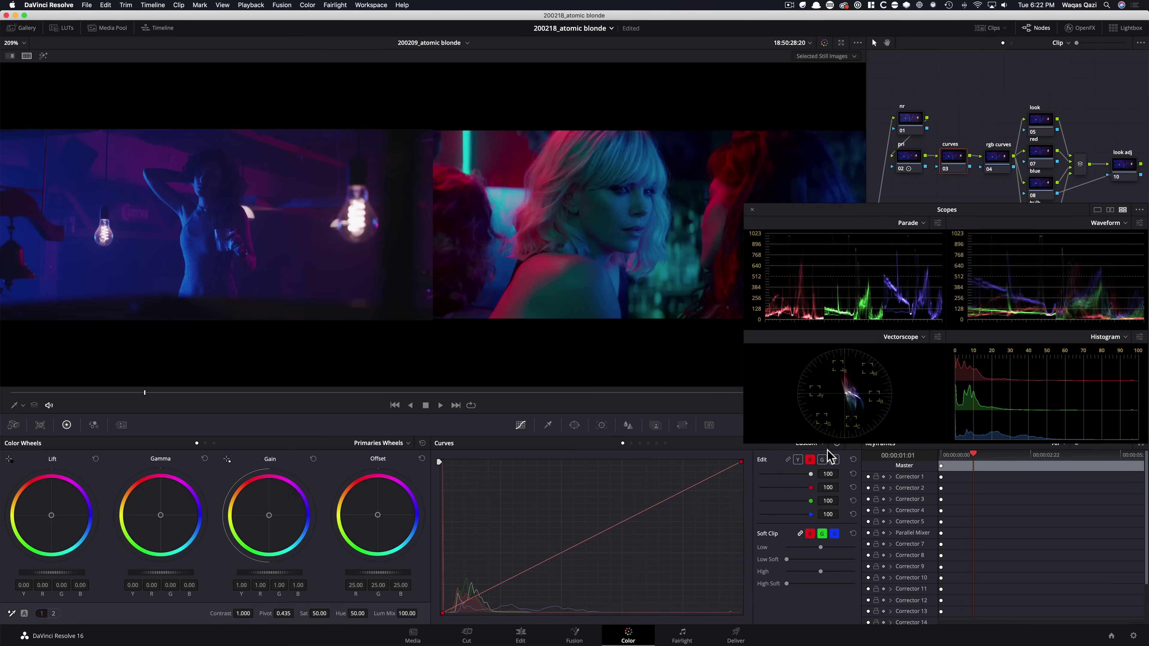
click(787, 460)
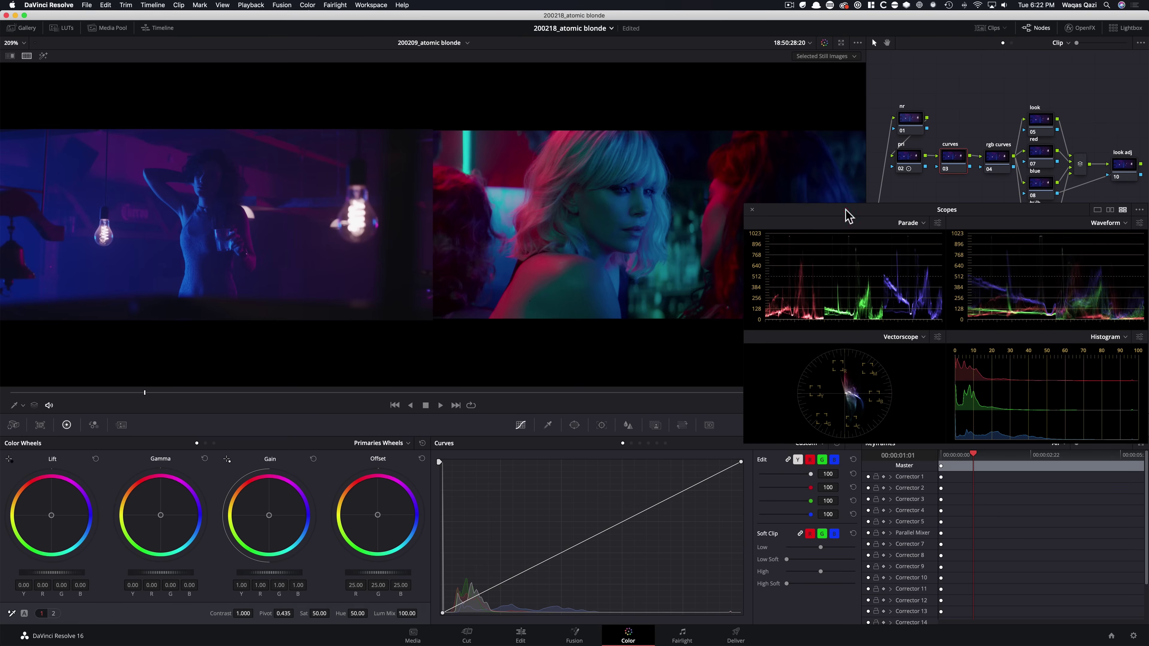
drag(850, 214, 846, 179)
click(854, 444)
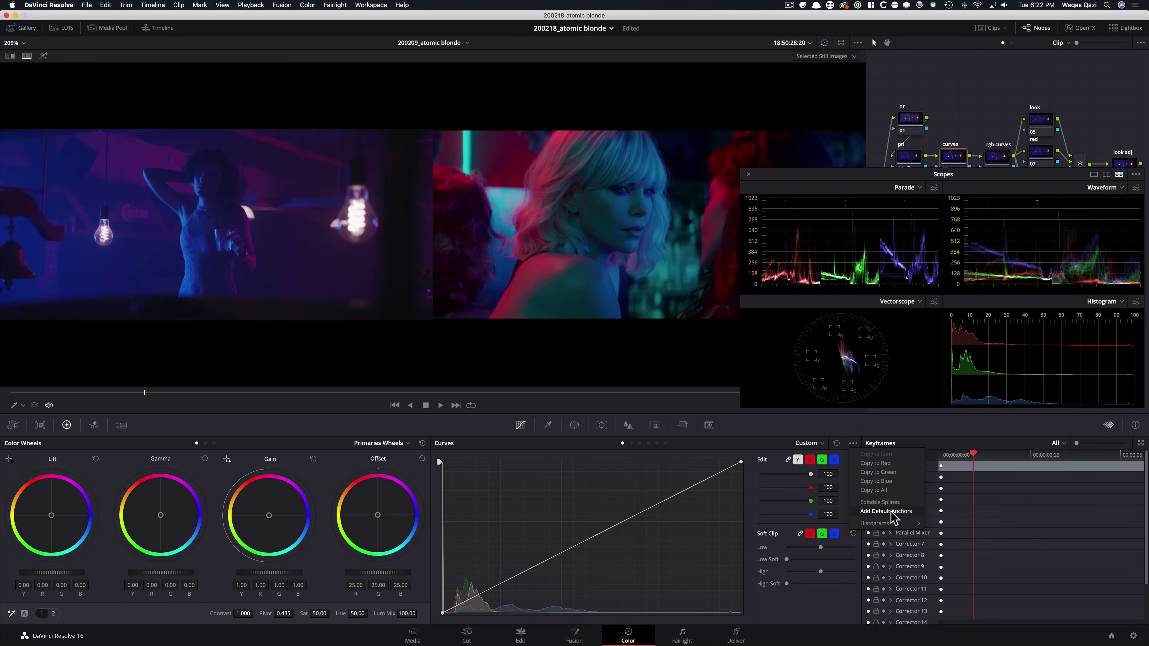
click(902, 518)
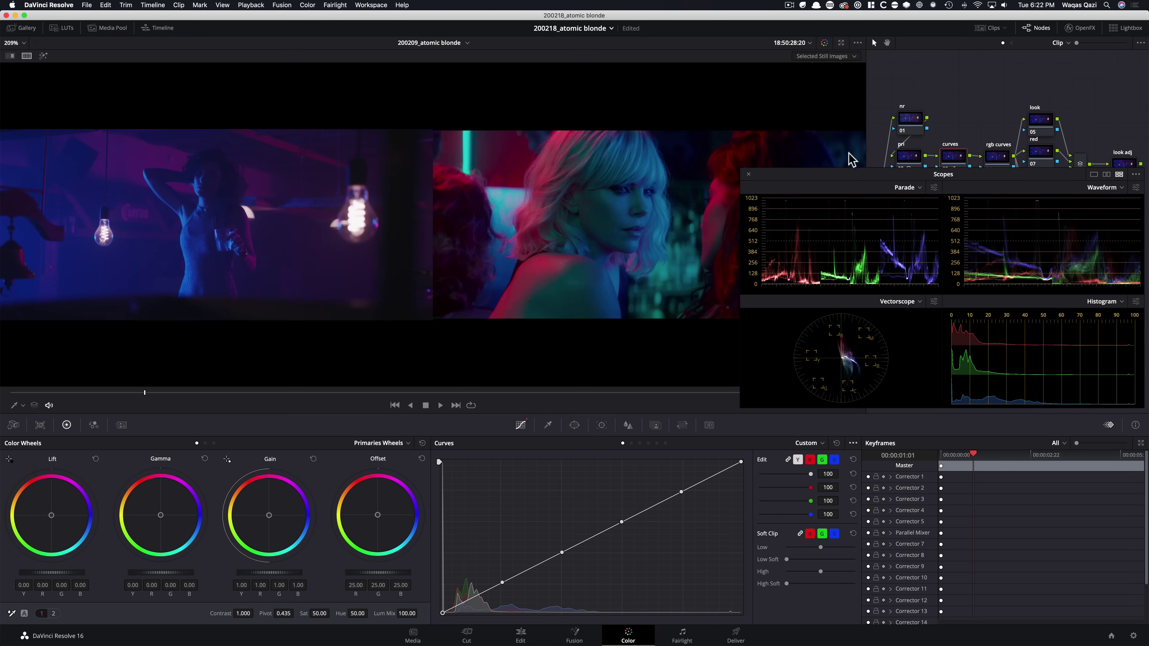
- Add a point near the bottom of the linked curve, pull the deep shadows slightly down, and compare before and after
drag(834, 179, 837, 413)
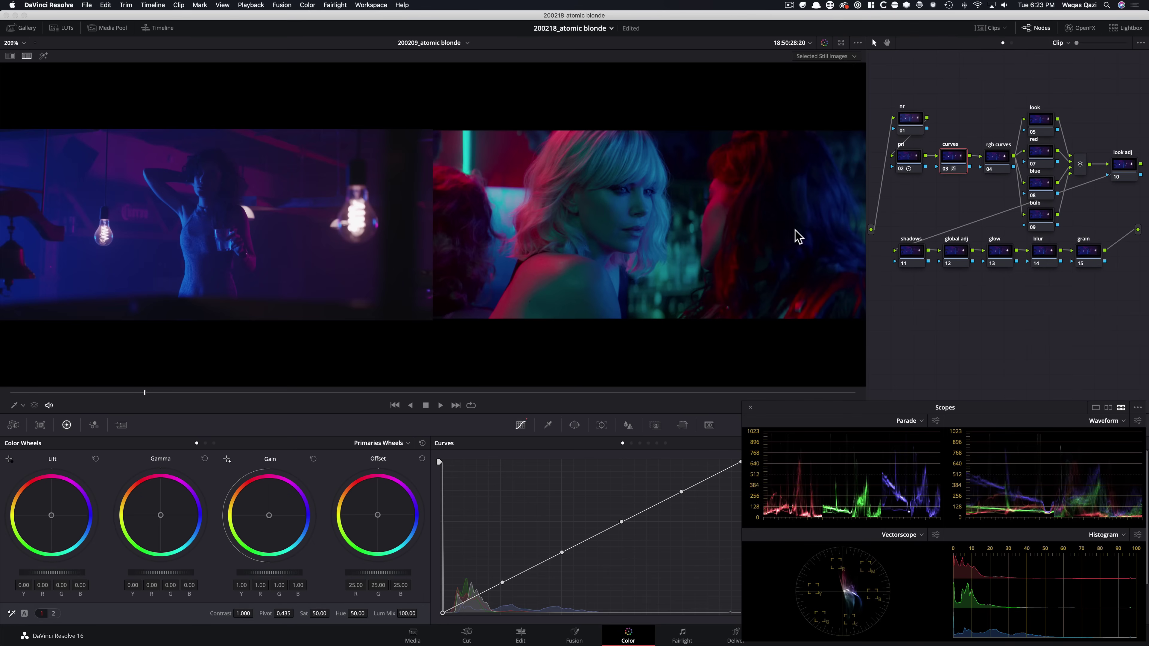
click(466, 606)
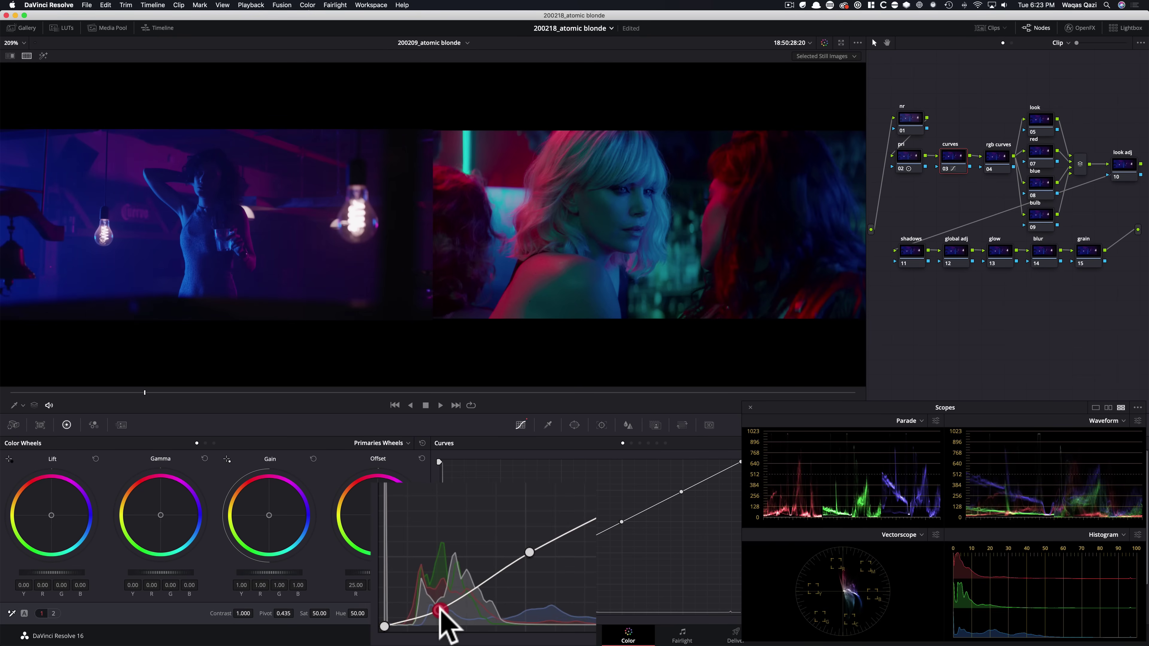
drag(441, 608, 438, 605)
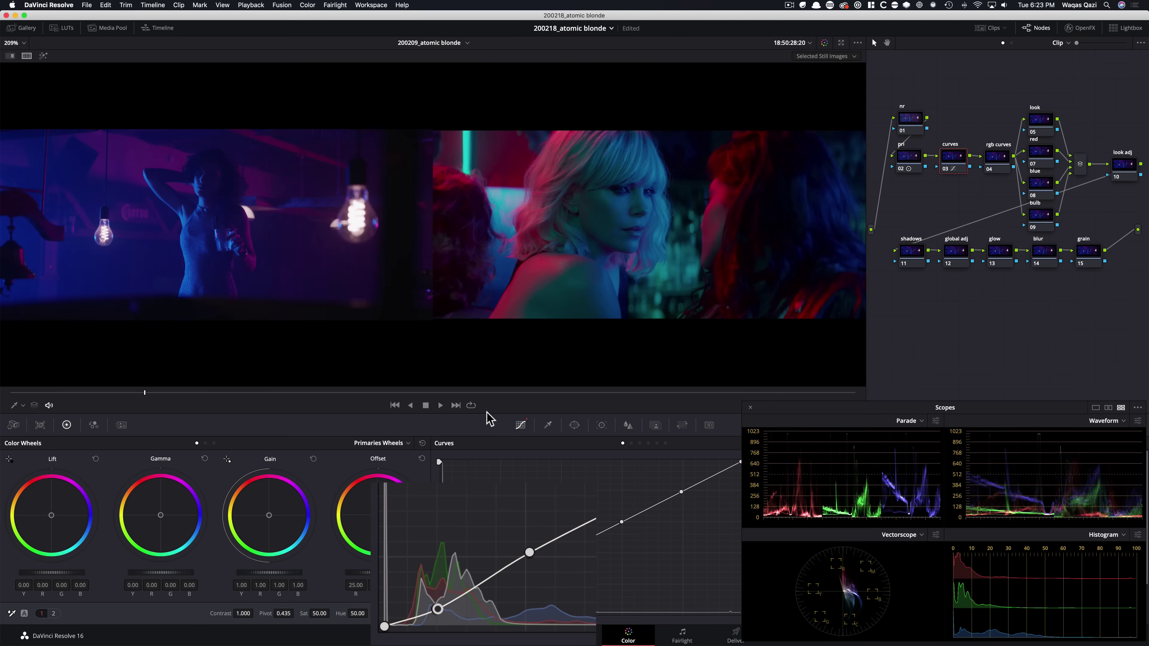
key(super+d)
key(super+d)
key(super+d)
key(super+d)
key(super+d)
key(super+d)
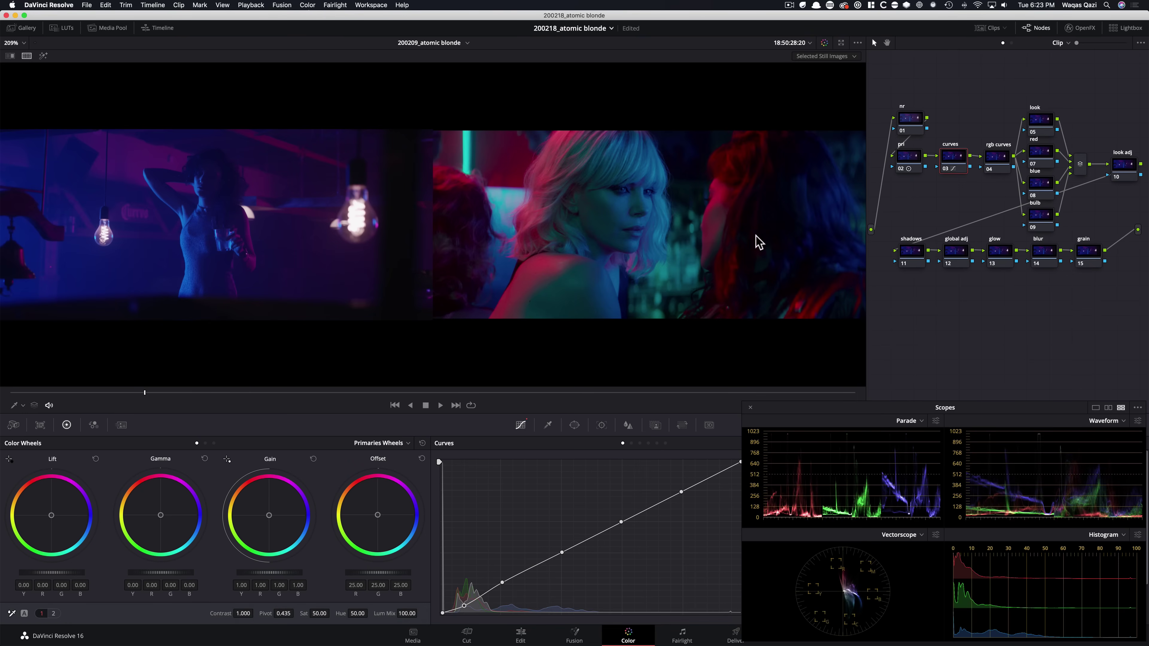
key(super+d)
key(super+d)
- On the pri node, use the log wheels to set Shadow to -0.03 and Low Range to 0.084, and compare the result
click(906, 164)
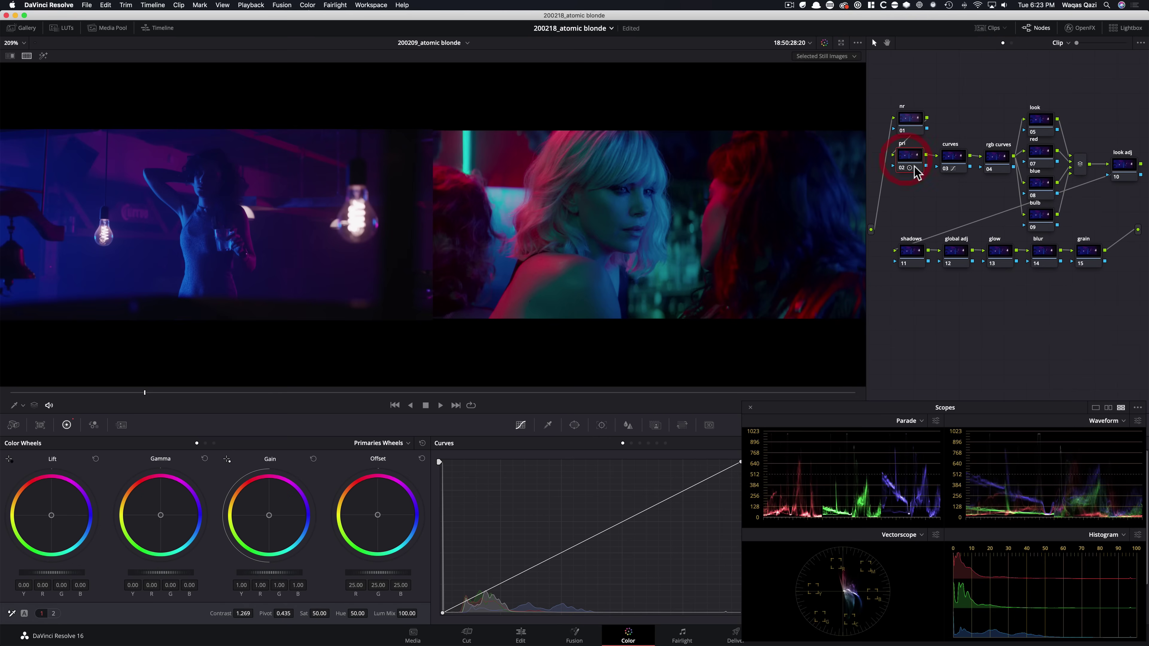
click(215, 443)
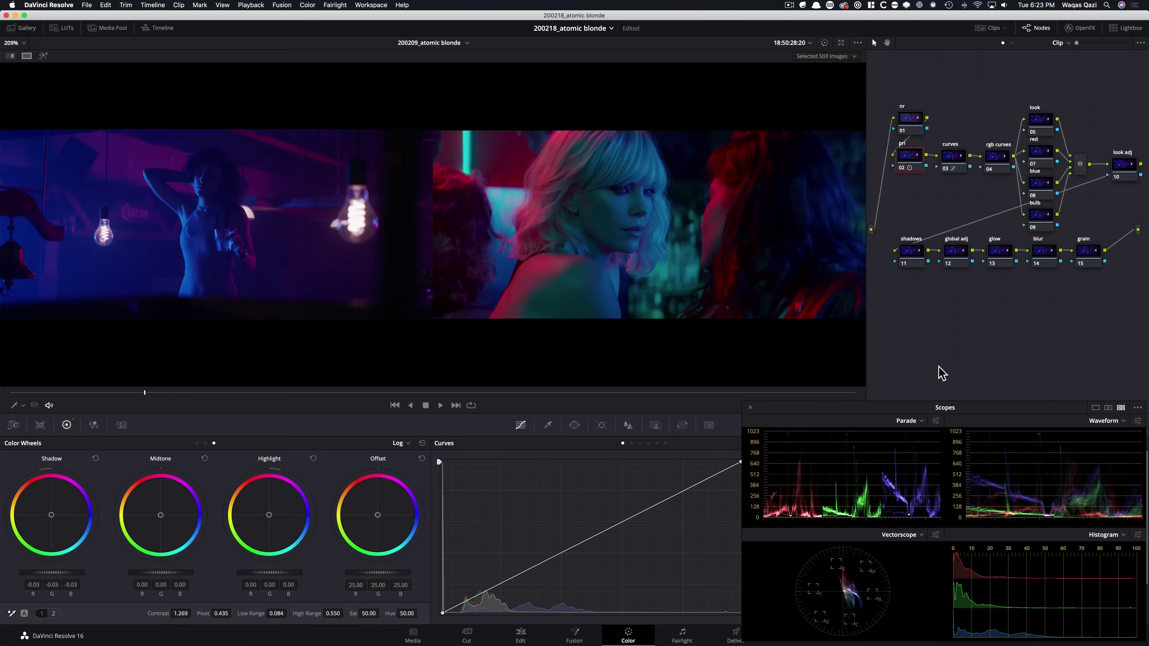
key(super+d)
key(super+d)
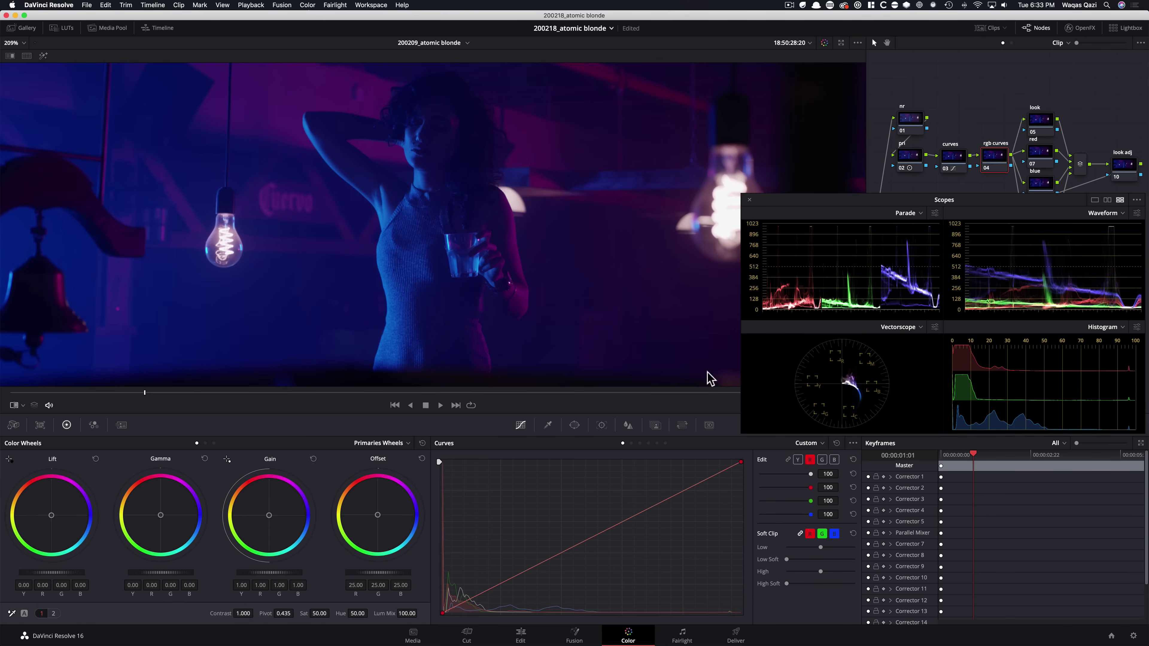
- On the rgb curves node, check the reference still's parade and lower the blue curve's white point to about half height
drag(892, 202, 890, 202)
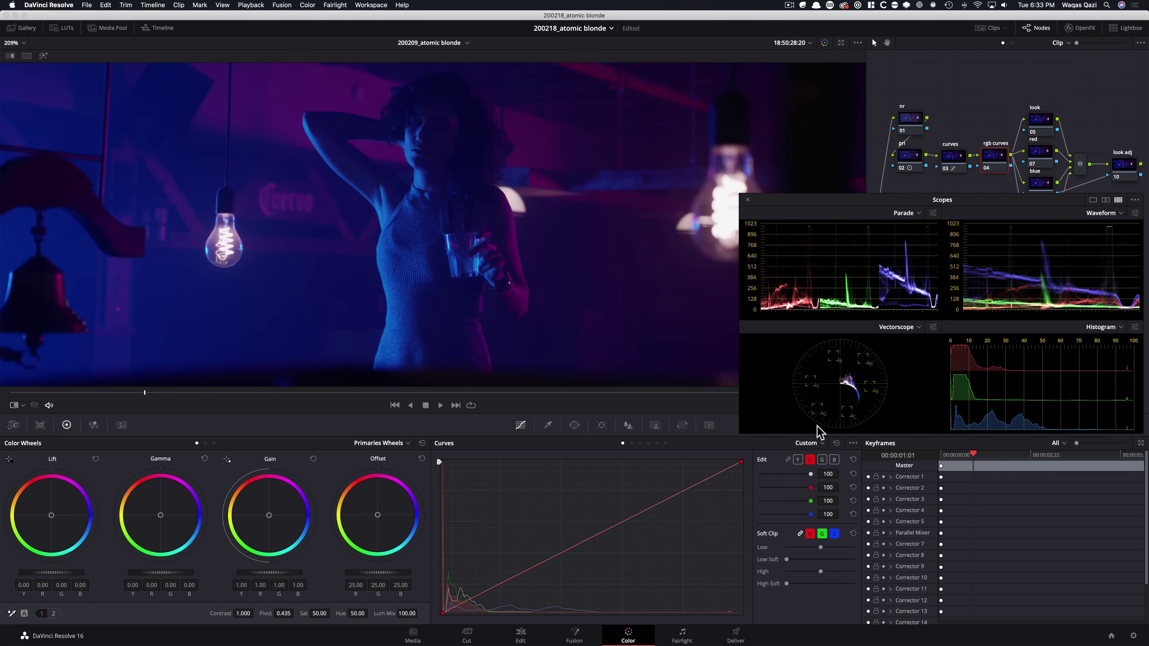
click(836, 458)
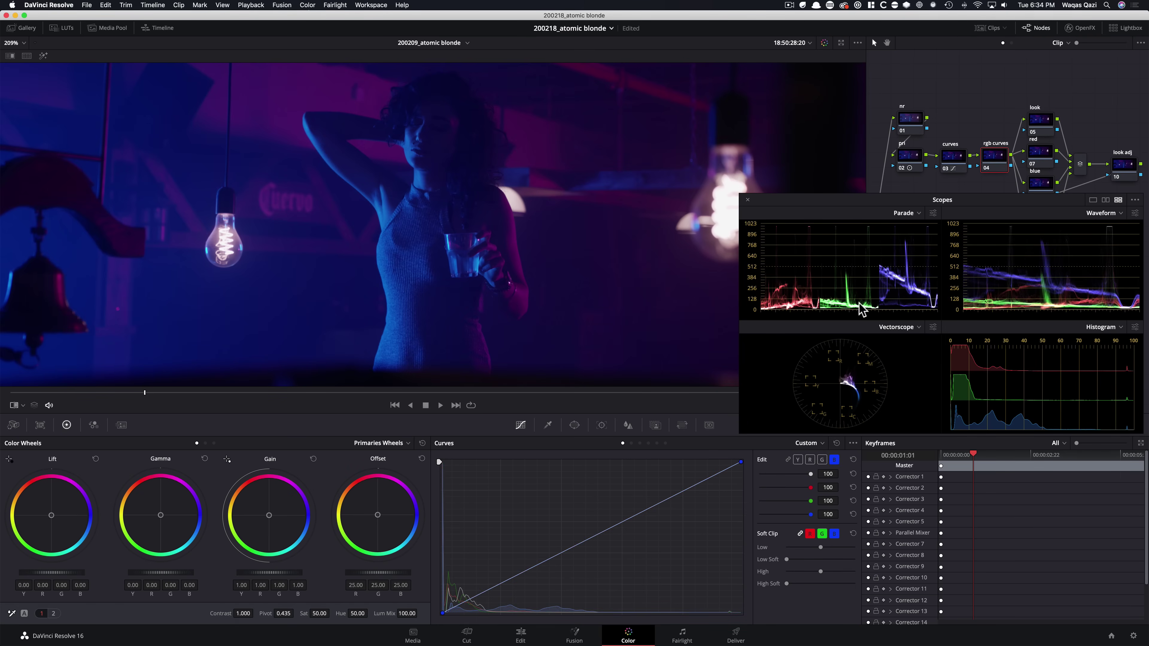
key(super+w)
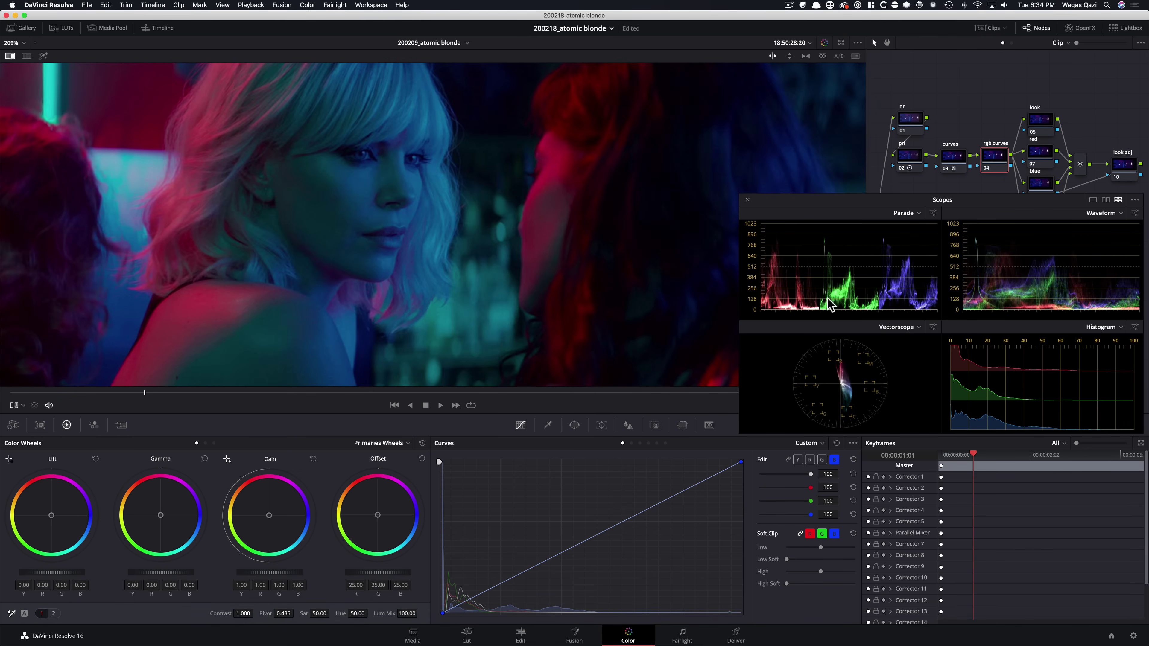
key(shift+z)
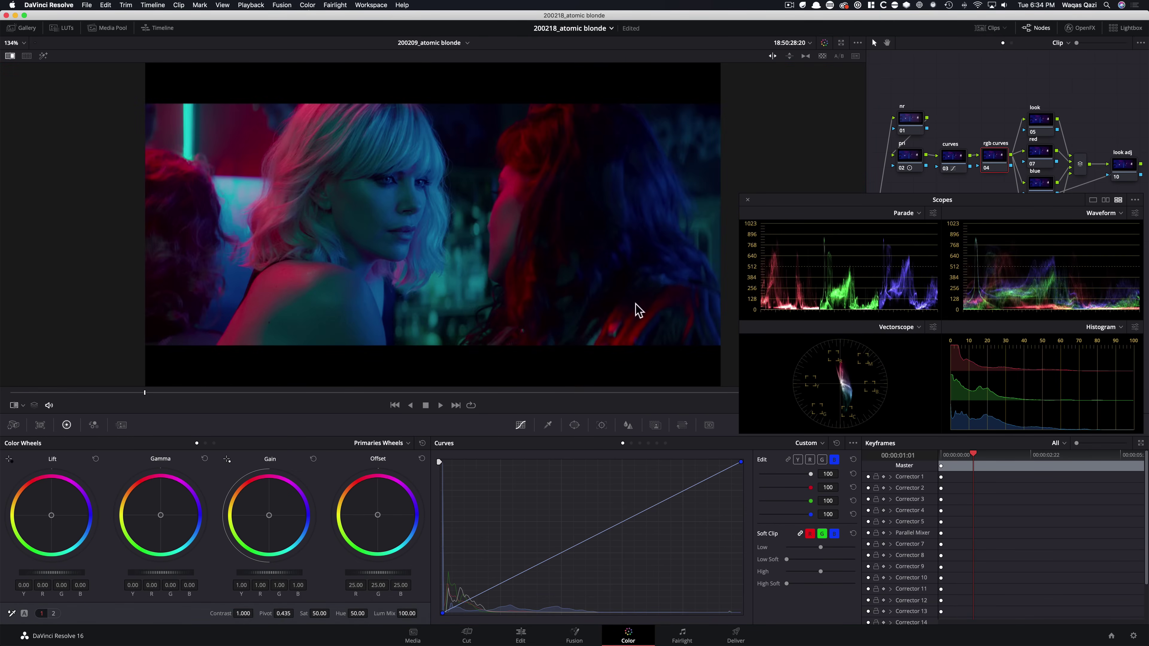
key(super+w)
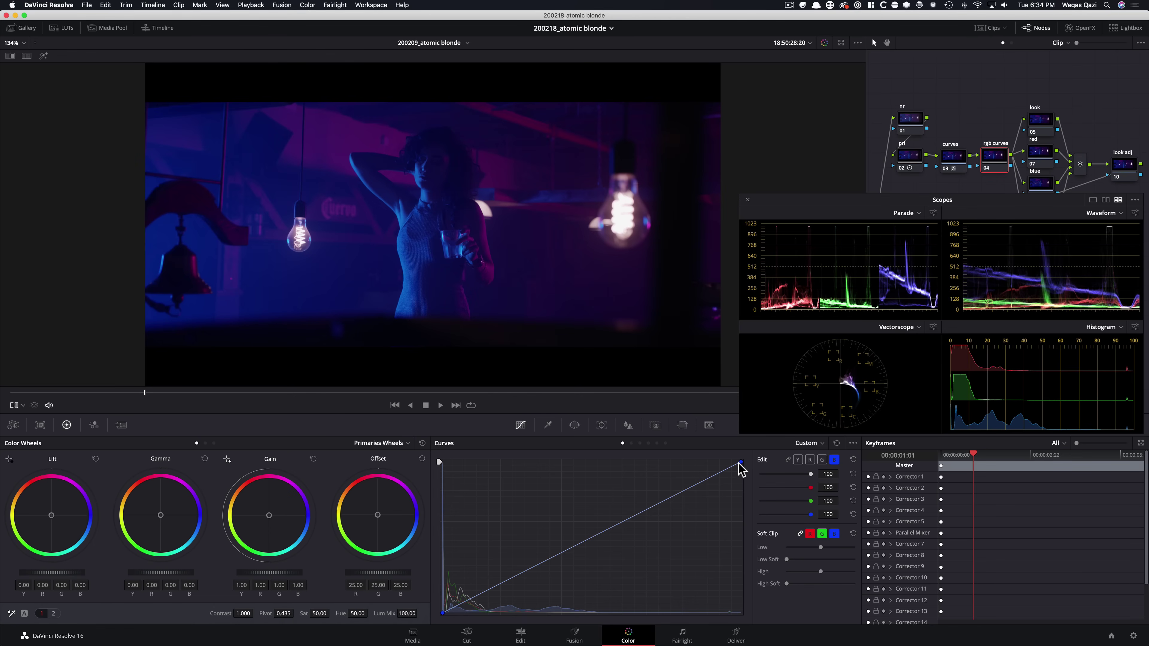
drag(744, 466, 756, 539)
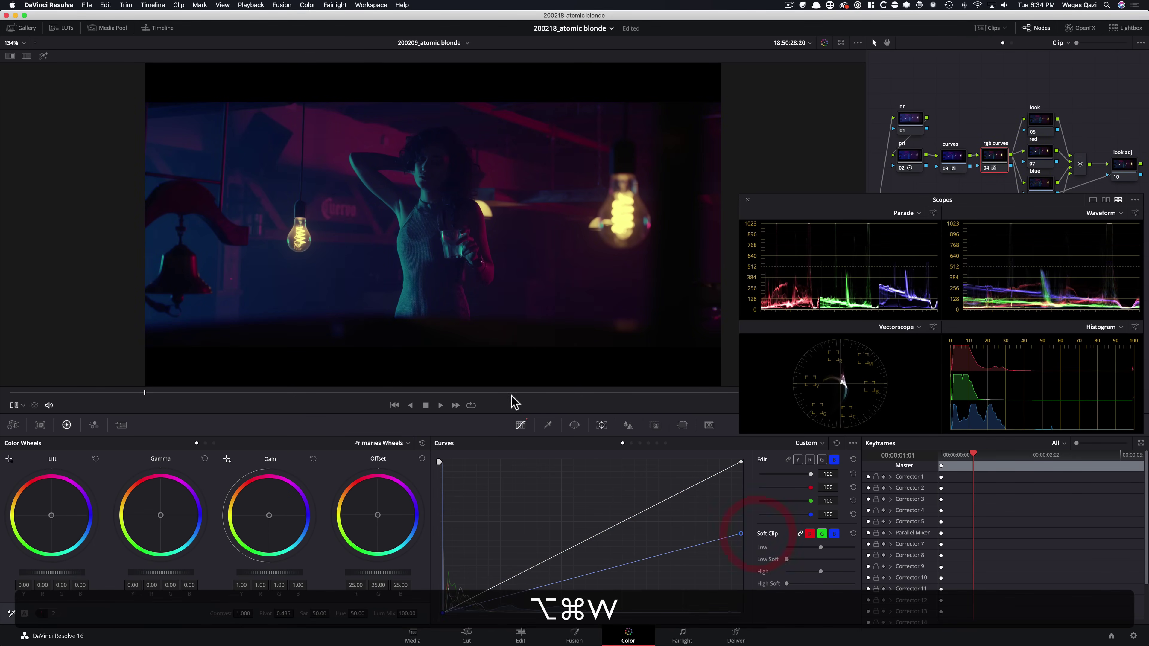
- Bring back the split screen with the reference and raise the blue curve's white point to about two-thirds height, comparing before and after
key(alt+super+w)
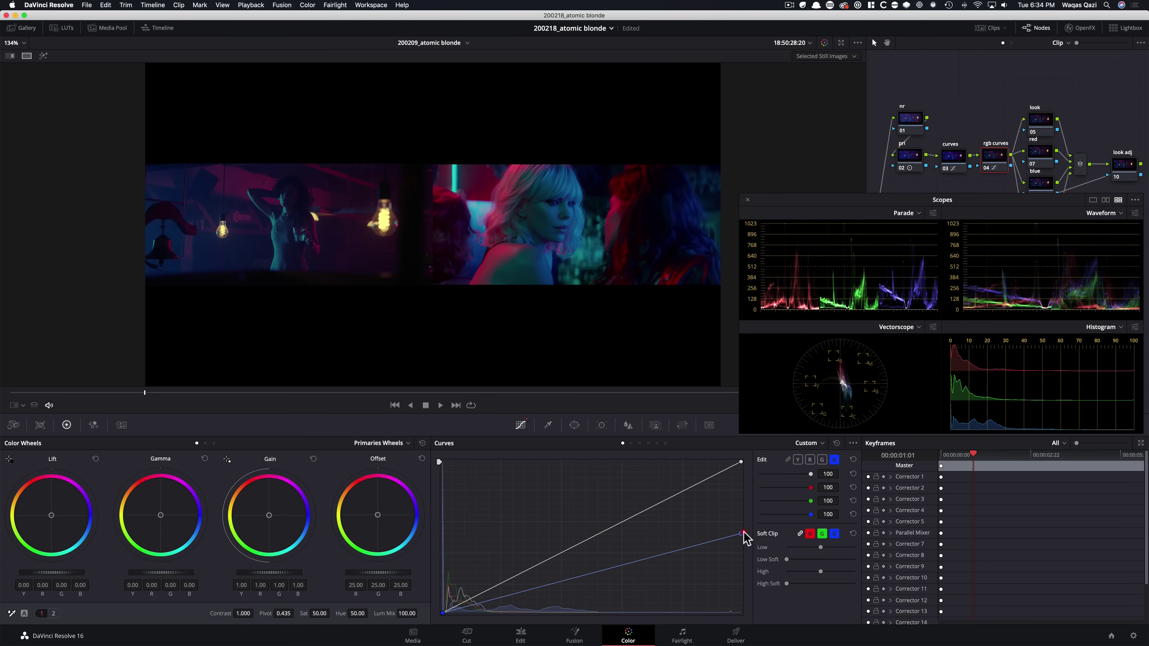
drag(742, 533, 755, 515)
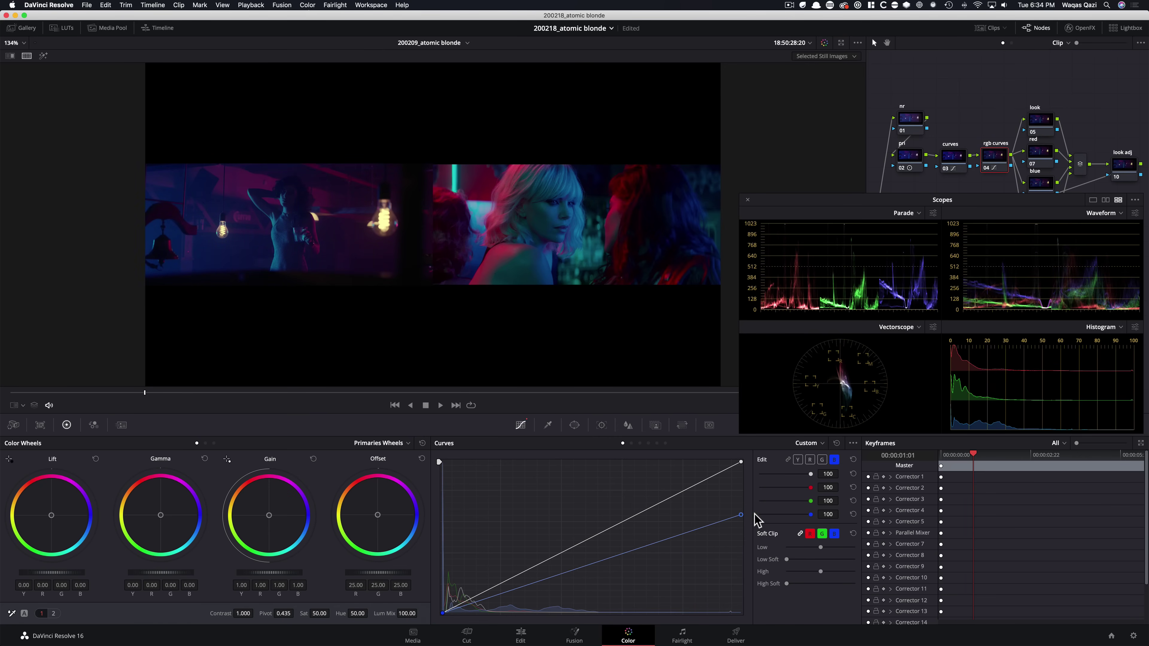
key(super+d)
key(super+d)
key(super+d)
key(super+d)
key(super+d)
key(super+d)
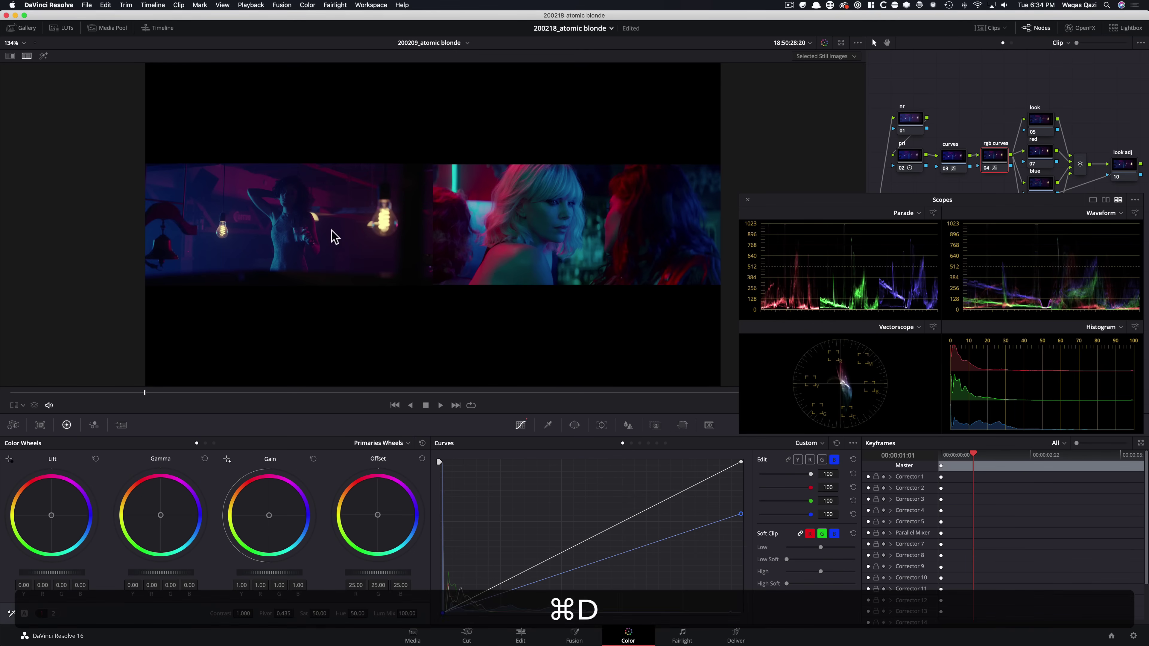
- Add a point in the lower midtones of the red curve, lift it slightly, and compare the result
click(810, 460)
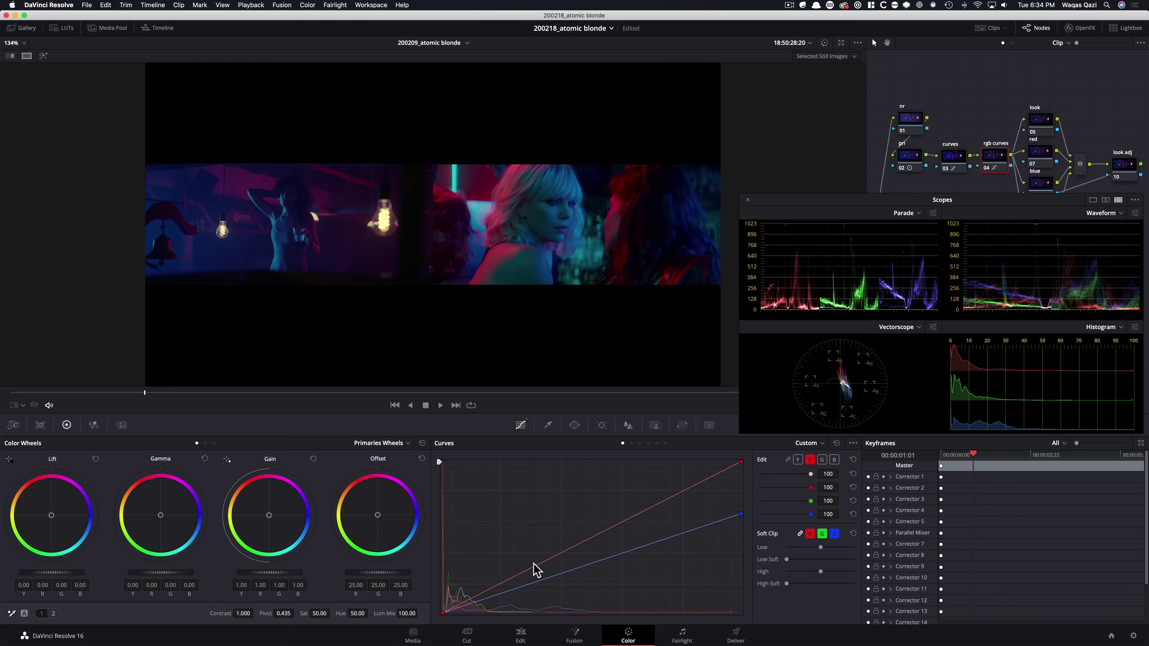
mouse_move(534, 566)
mouse_down()
mouse_move(509, 564)
mouse_move(535, 556)
mouse_move(523, 554)
mouse_up()
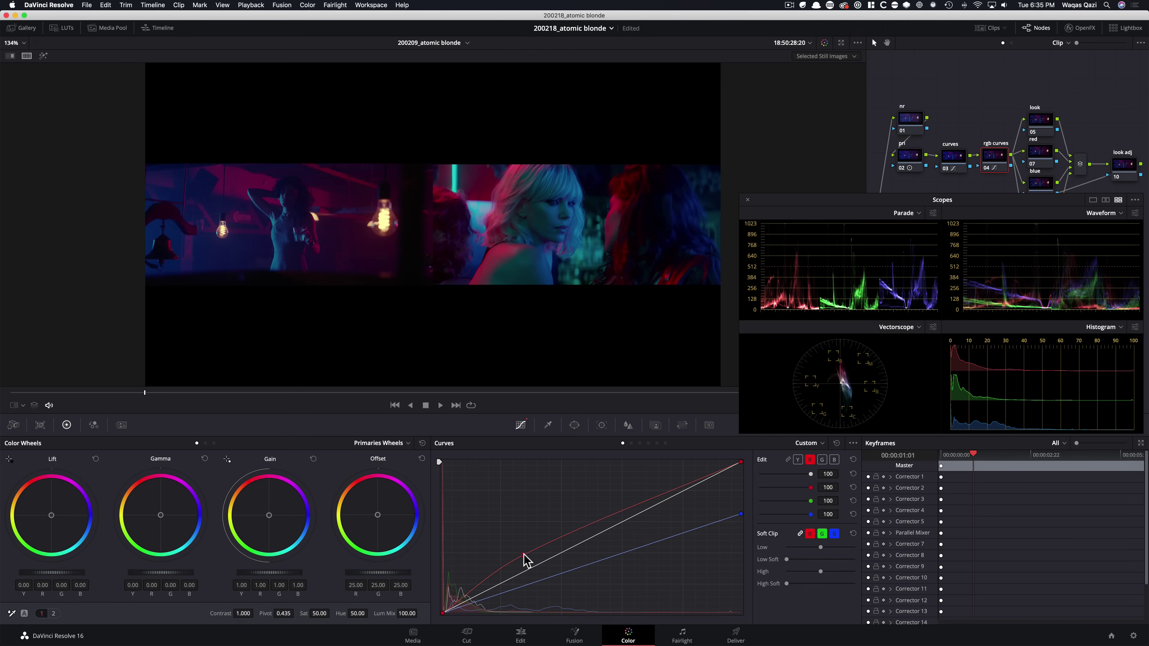
key(super+d)
key(super+d)
- Add a point in the shadows of the green curve and lift it slightly, keeping the curve just below the red one
click(822, 459)
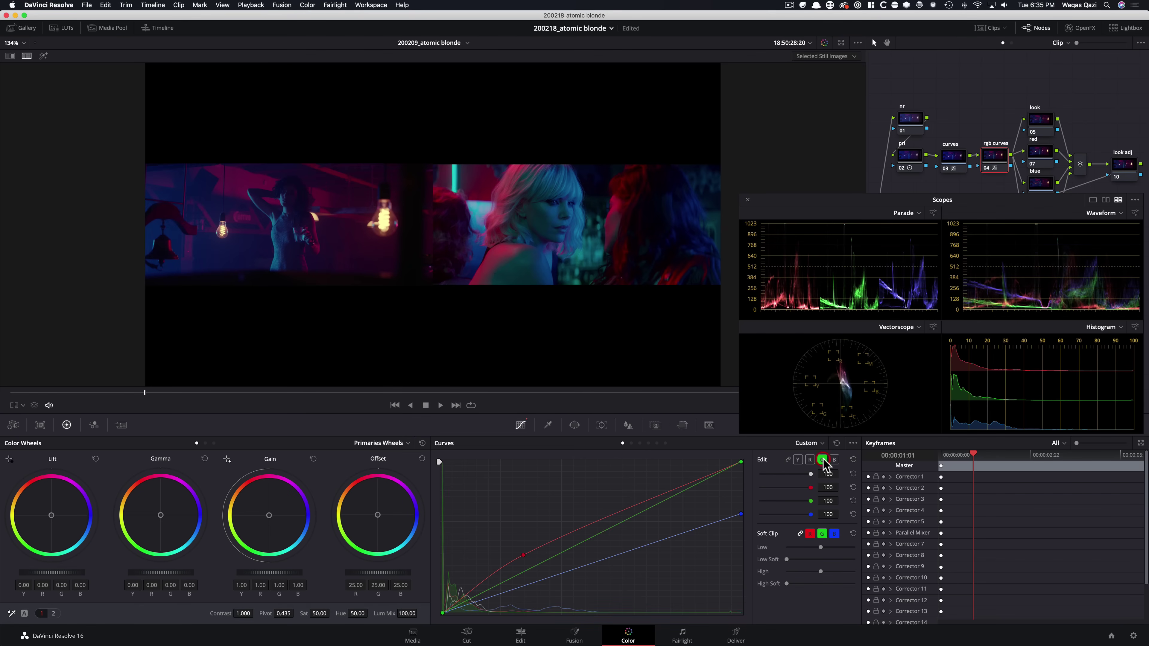
click(523, 554)
drag(501, 586, 490, 573)
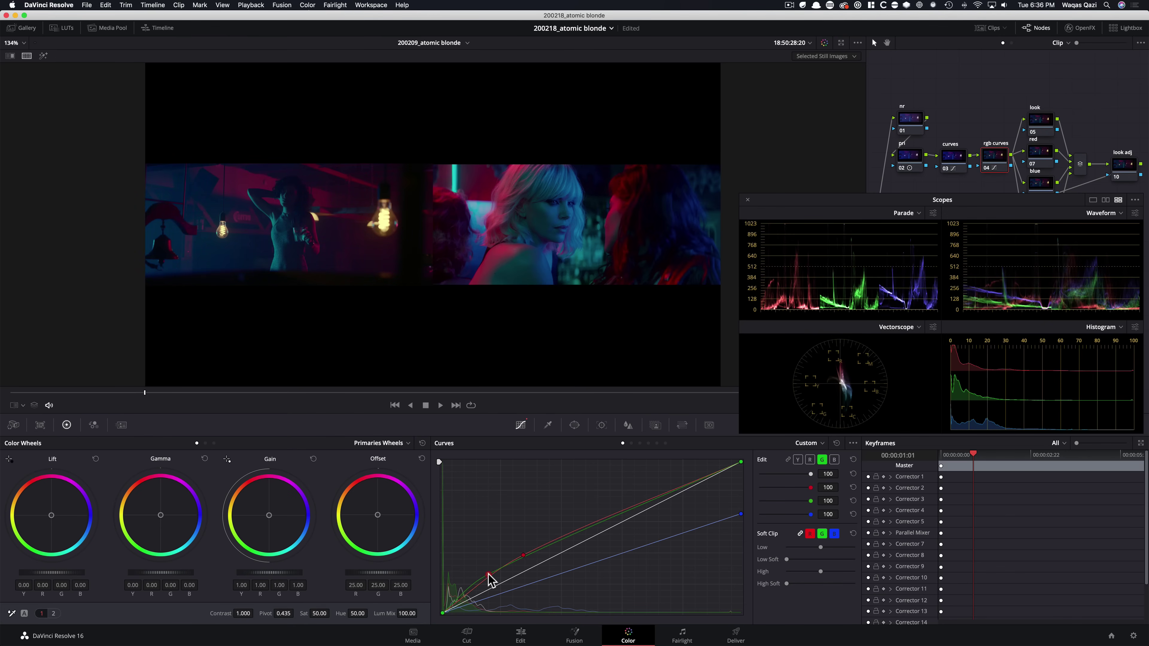
mouse_move(502, 569)
mouse_down()
mouse_move(523, 557)
mouse_move(495, 574)
mouse_up()
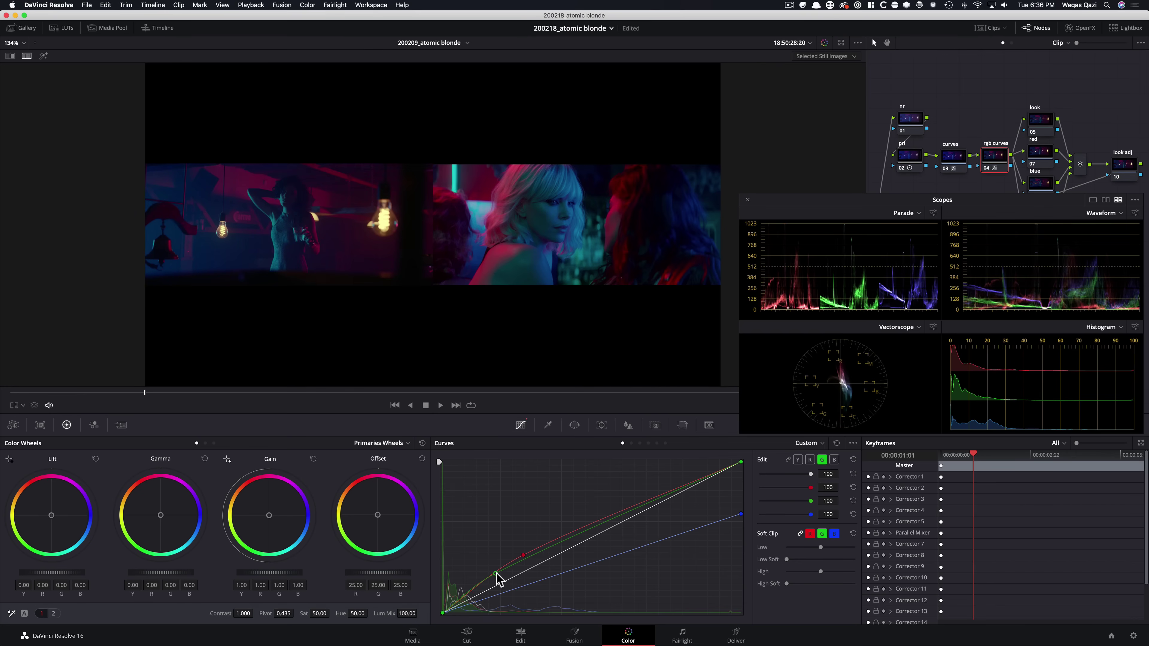
key(super+d)
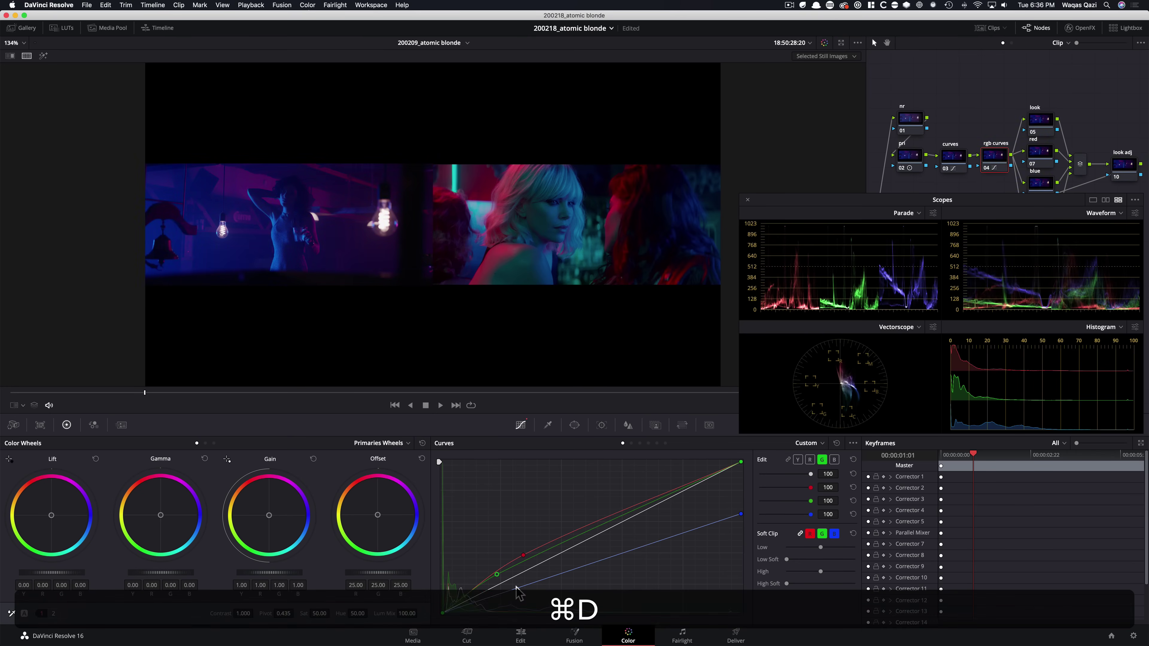
key(super+d)
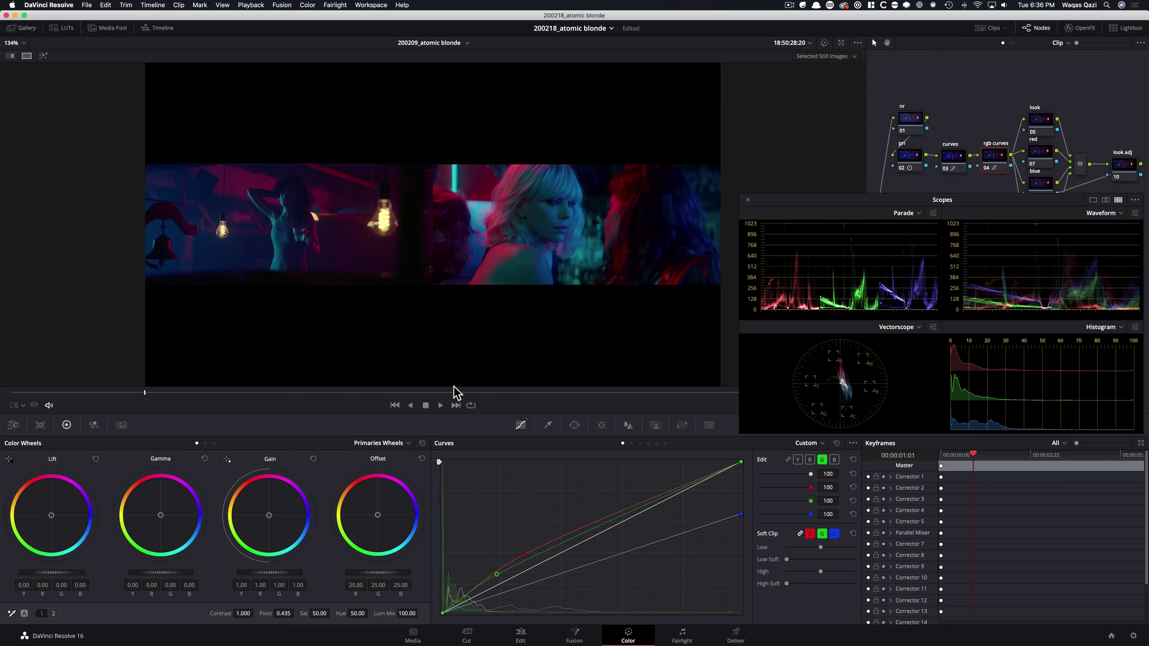
- Compare the shot with and without the rgb curves node against the reference still, also at a larger view
key(super+d)
key(super+d)
key(super+d)
key(super+d)
key(super+d)
key(super+d)
key(super+d)
key(super+d)
key(super+d)
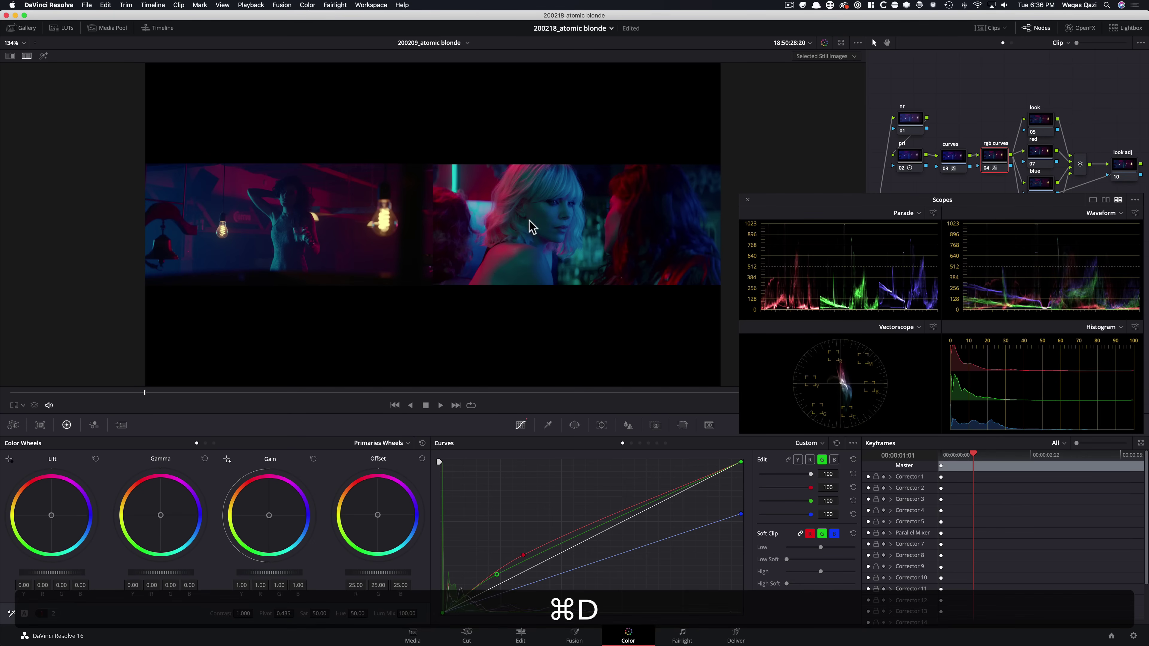
key(super+d)
key(super+d)
key(super+d)
key(super+equal)
key(super+equal)
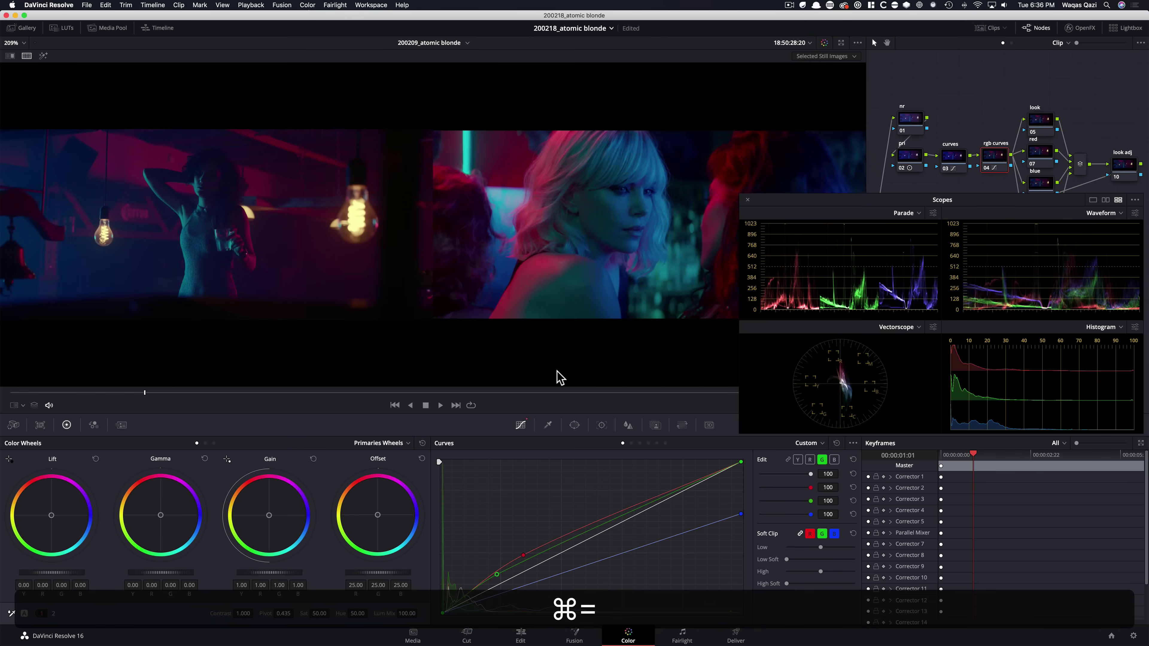
- Toggle the rgb curves node off and on, and switch the reference split screen to judge the match
key(super+d)
key(super+d)
key(super+d)
key(super+d)
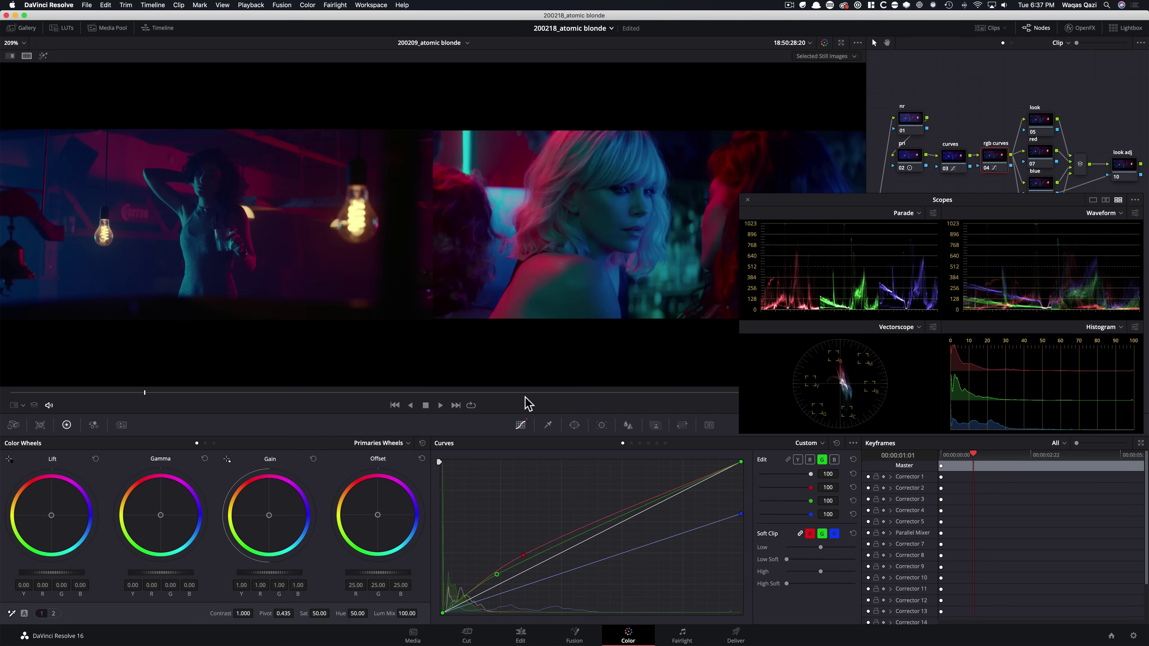
key(super+w)
key(super+w)
key(super+w)
key(alt+super+w)
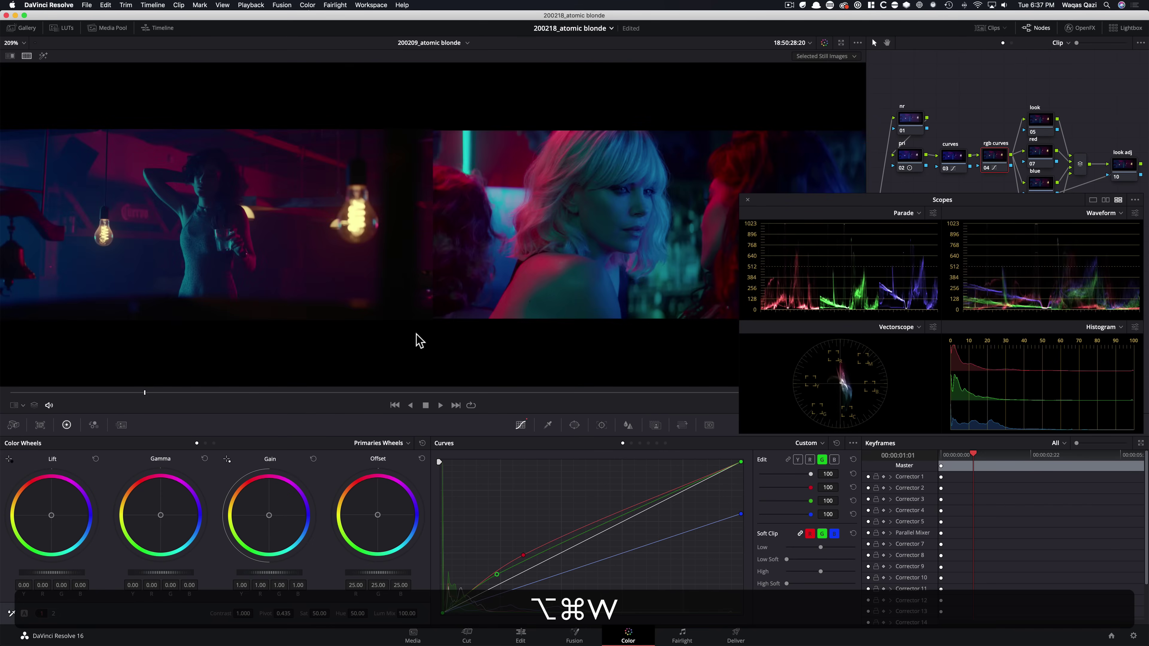
- Isolate the magenta tones on the look node with the Six Vector - Magenta preset
click(1039, 128)
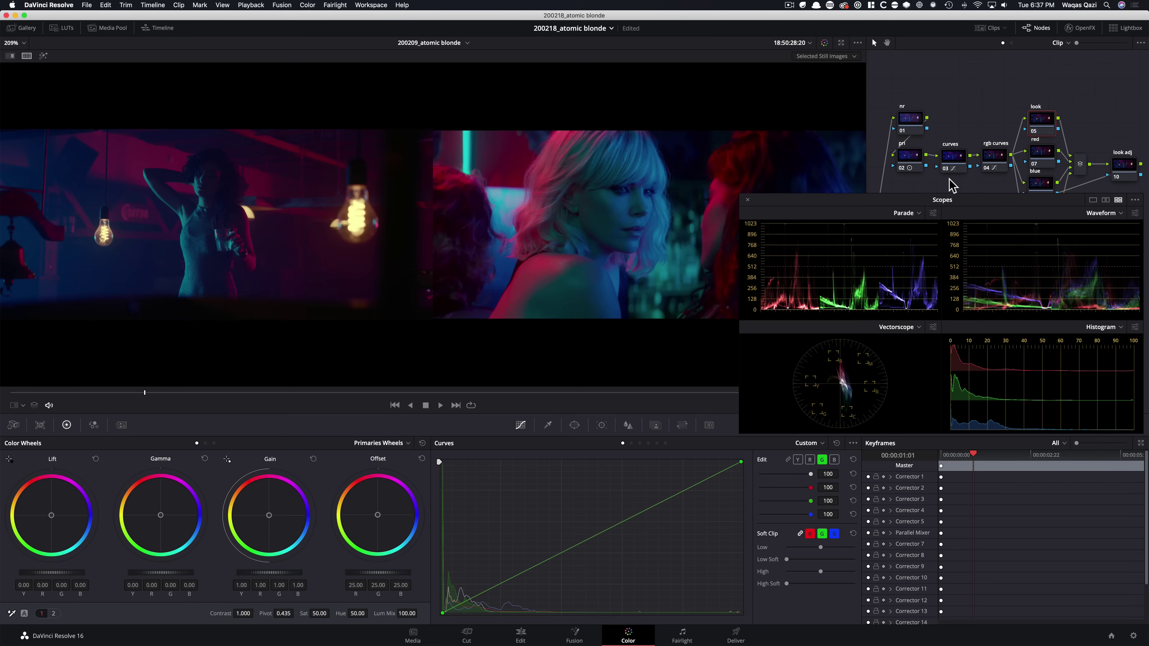
key(shift+super+m)
drag(1041, 120, 1043, 117)
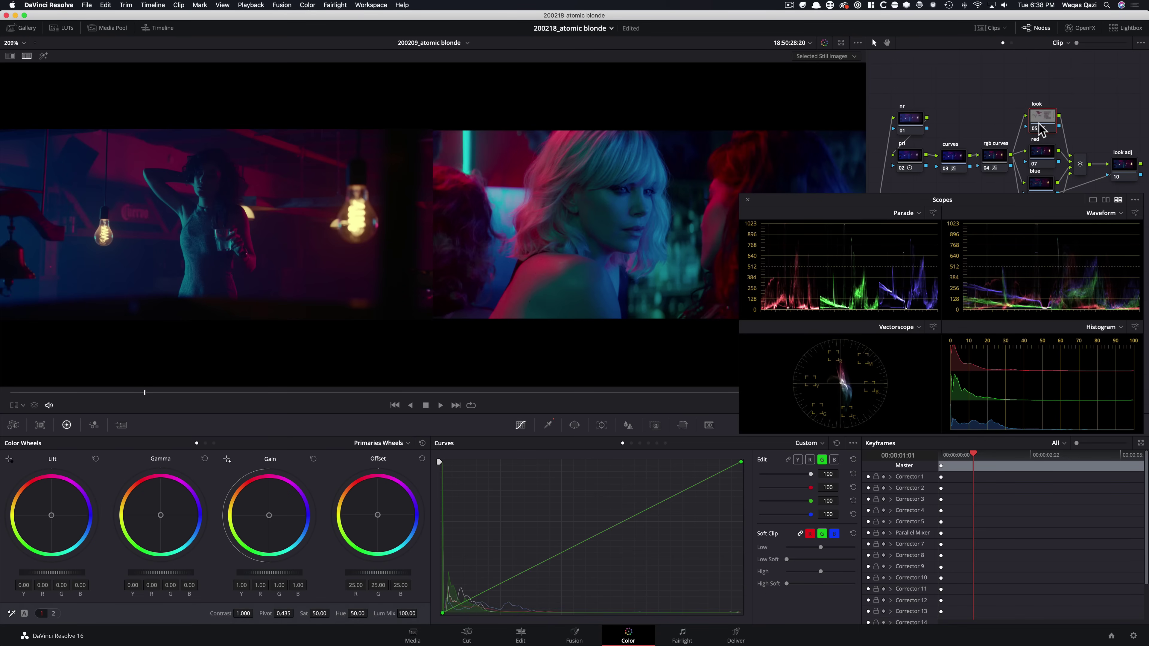
- Rename the look node mag and shift its offset toward red, to R 31.75, G 20.09, B 16.40
key(Tab)
text(mag)
key(Return)
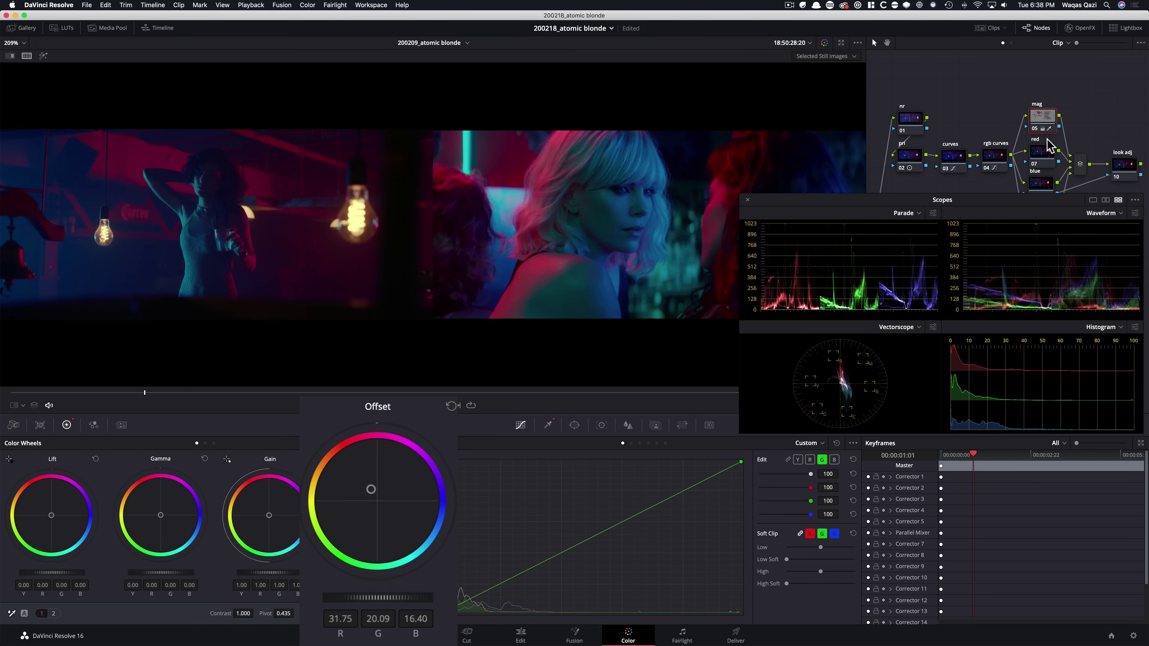
- Compare the shot with and without the mag node's offset, checking the red areas against the reference still
key(super+d)
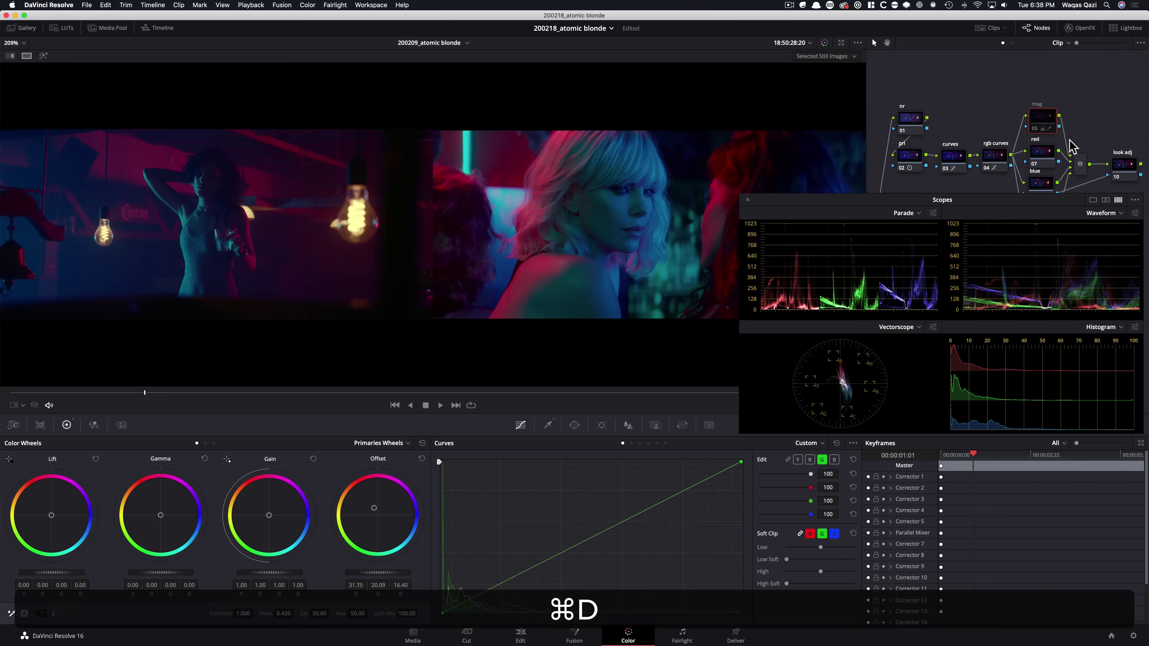
key(super+d)
key(super+d)
key(super+d)
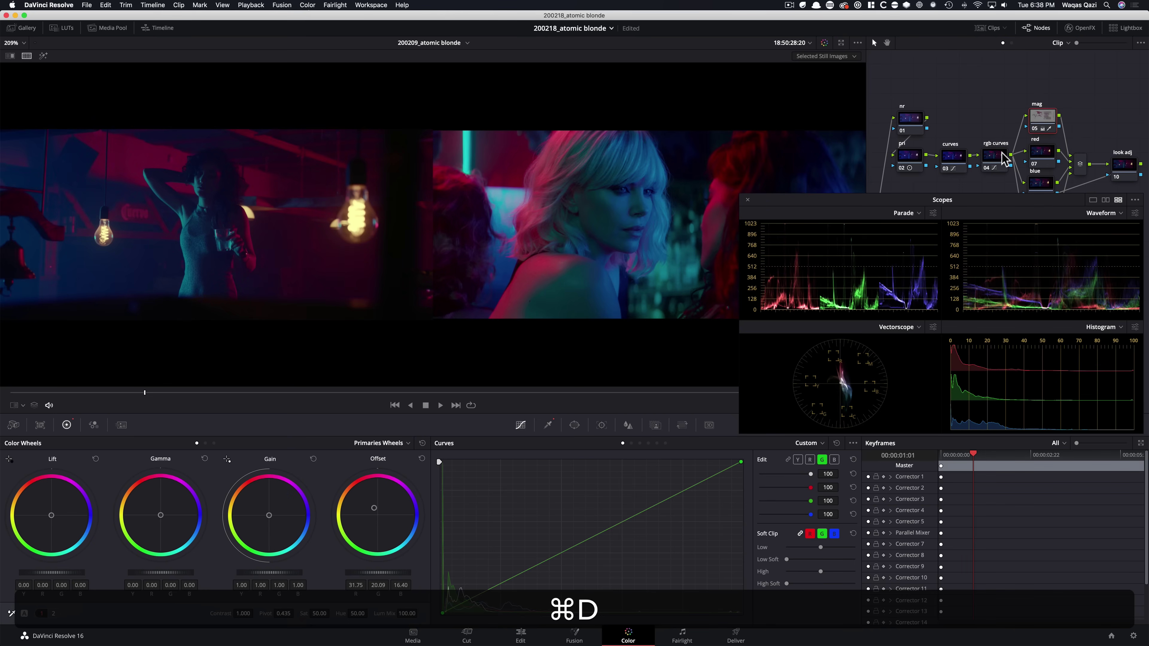
key(super+d)
key(super+d)
key(super+d)
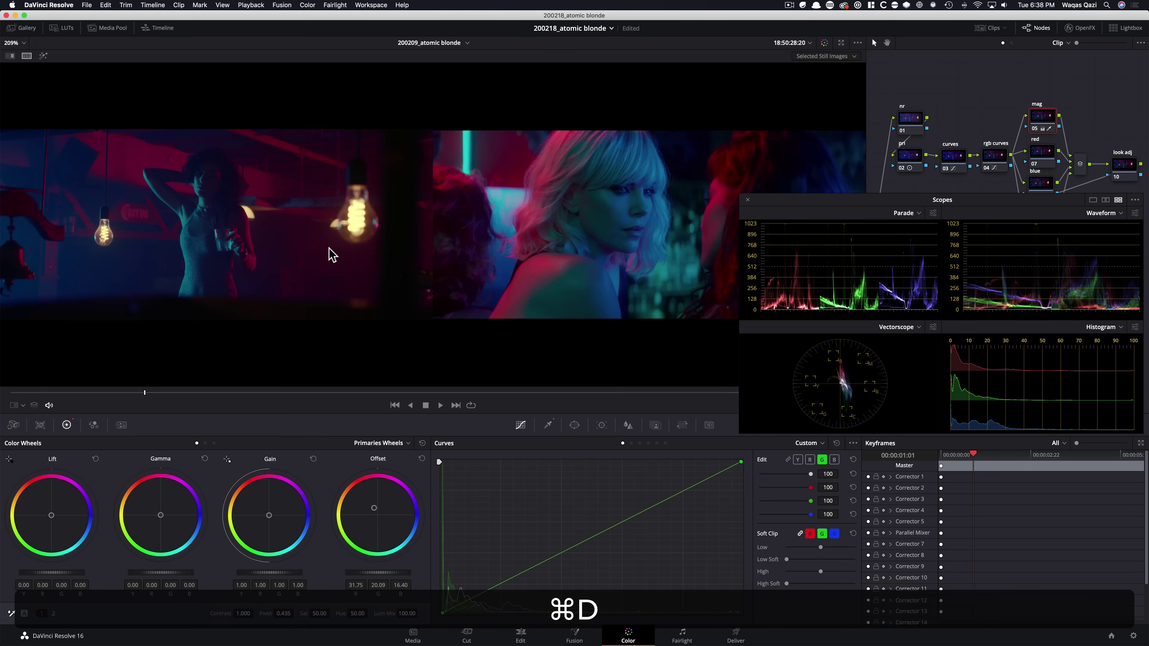
key(super+d)
key(super+d)
key(super+d)
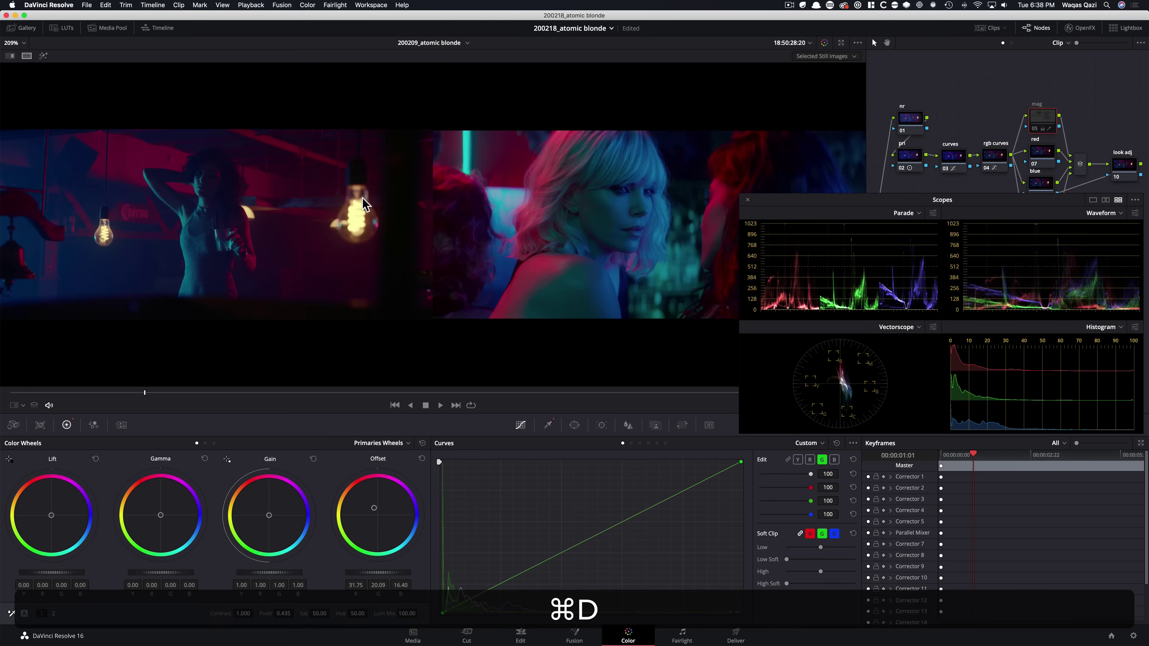
key(super+d)
key(super+d)
key(super+d)
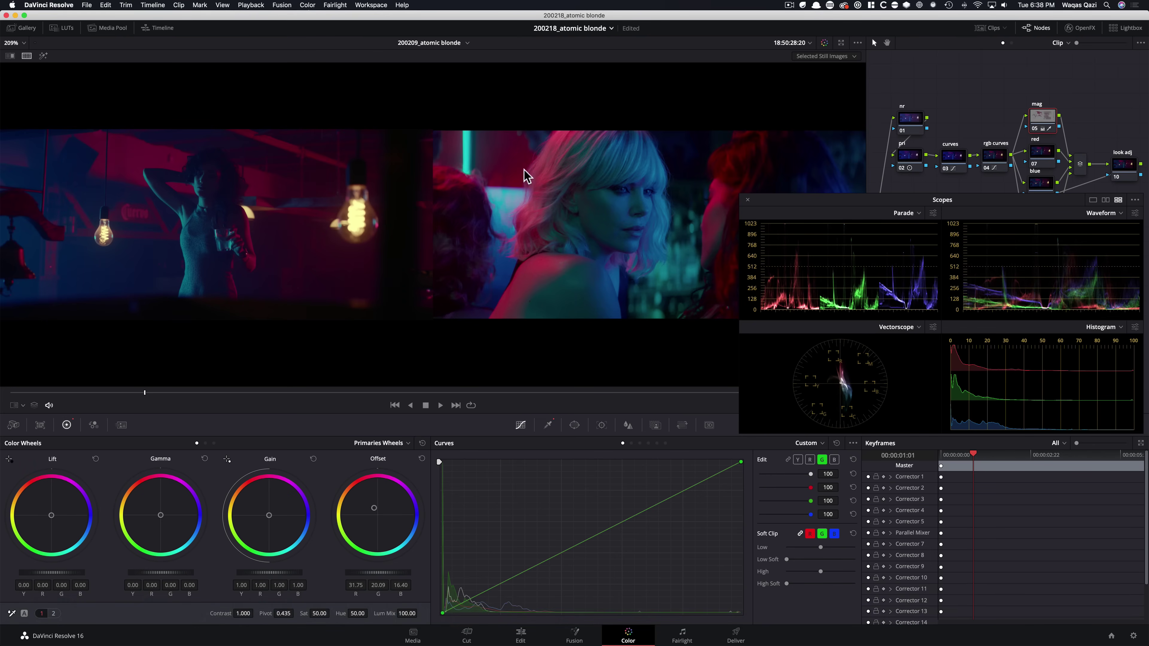
key(super+d)
key(super+d)
key(super+d)
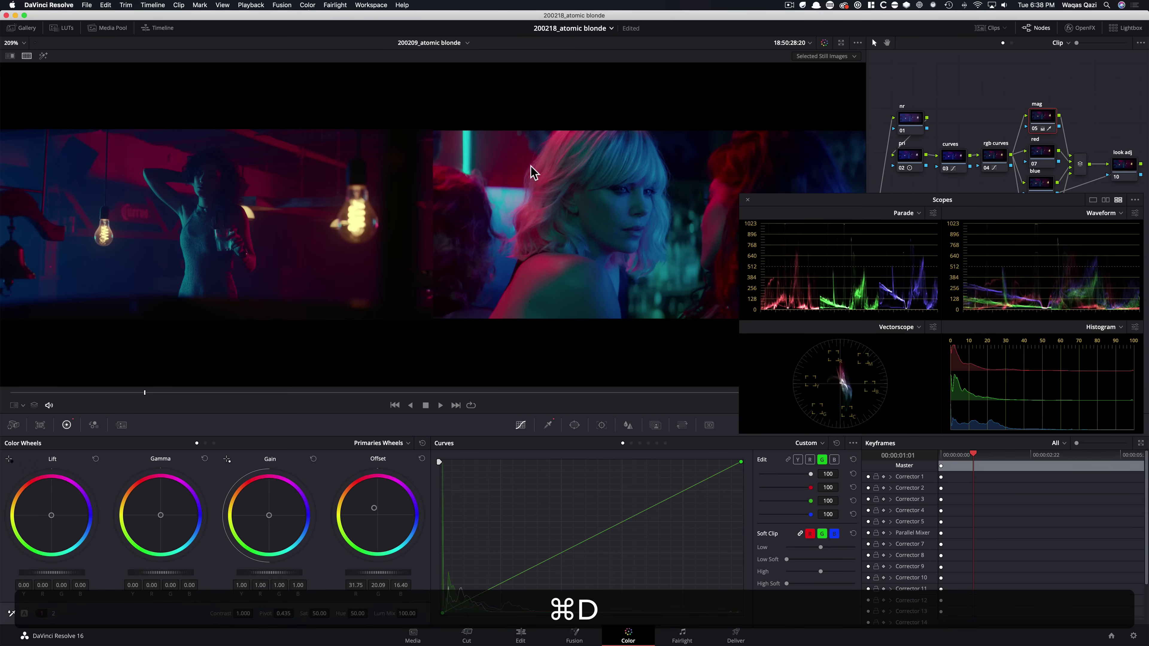
key(super+d)
key(super+d)
key(super+d)
key(super+d)
key(super+d)
key(super+d)
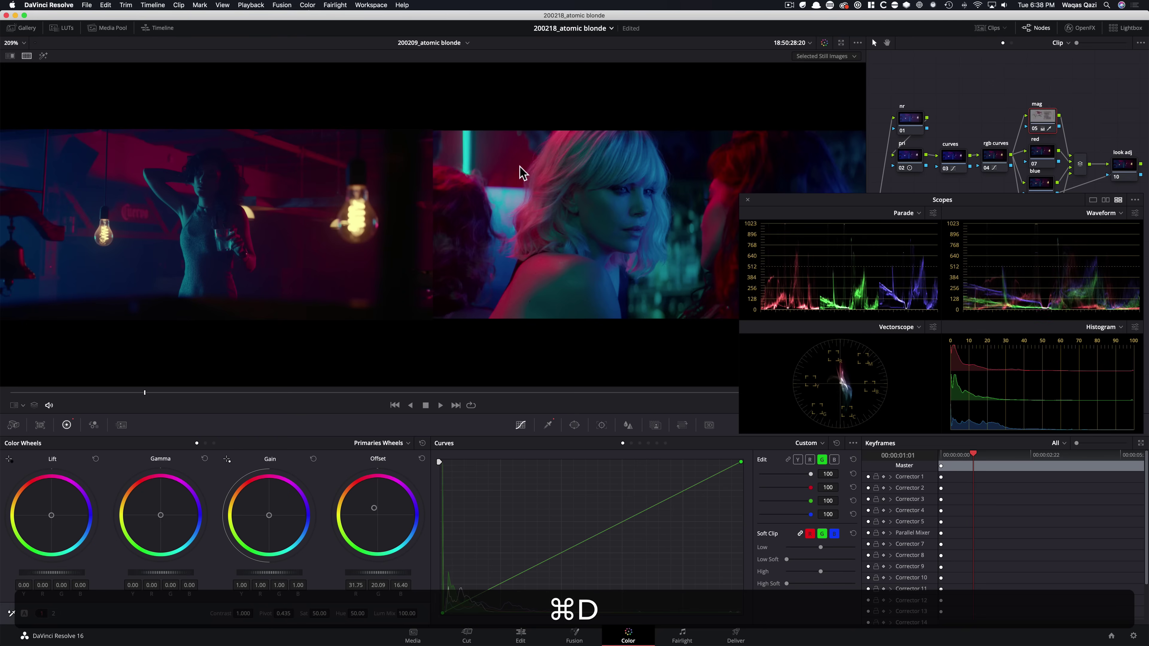
key(super+d)
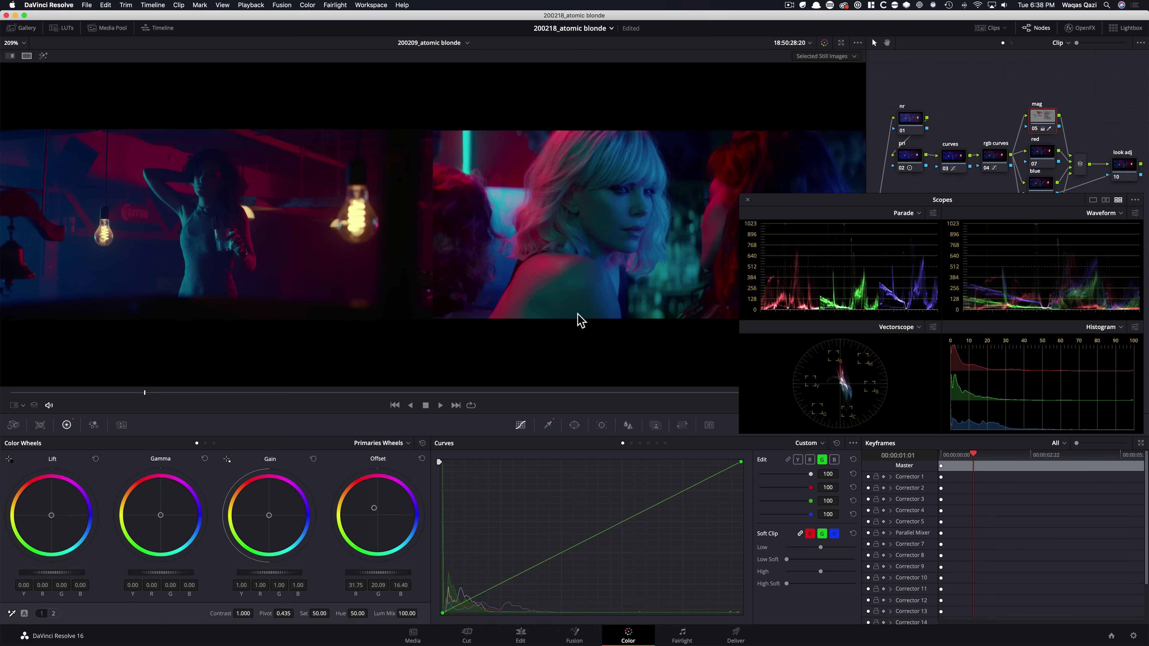
- Move the scopes window down to uncover the whole node graph, and recheck the mag node off and on
drag(821, 202, 826, 416)
key(super+d)
key(super+d)
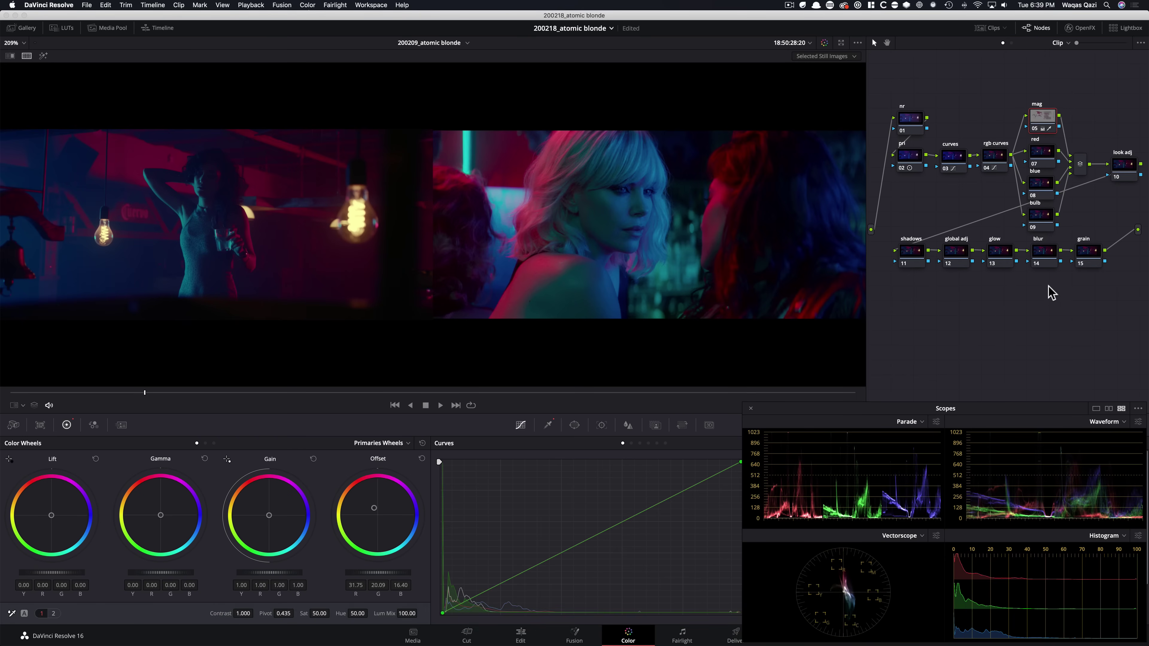
- Apply the Six Vector - Red preset to the red node
click(1045, 158)
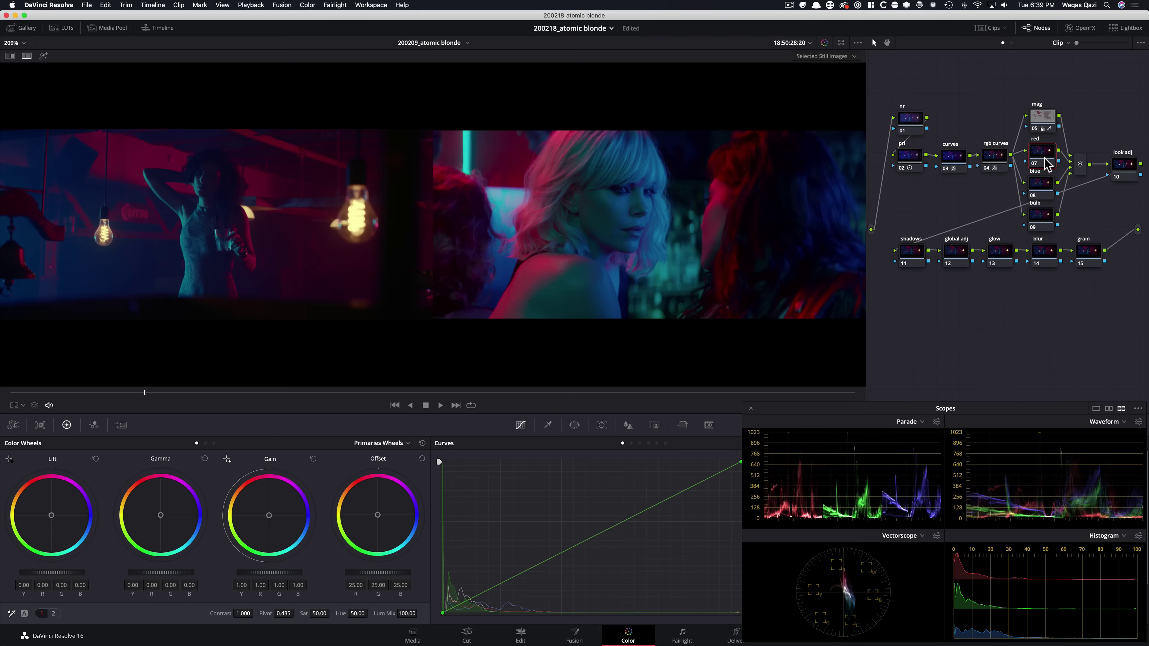
click(307, 5)
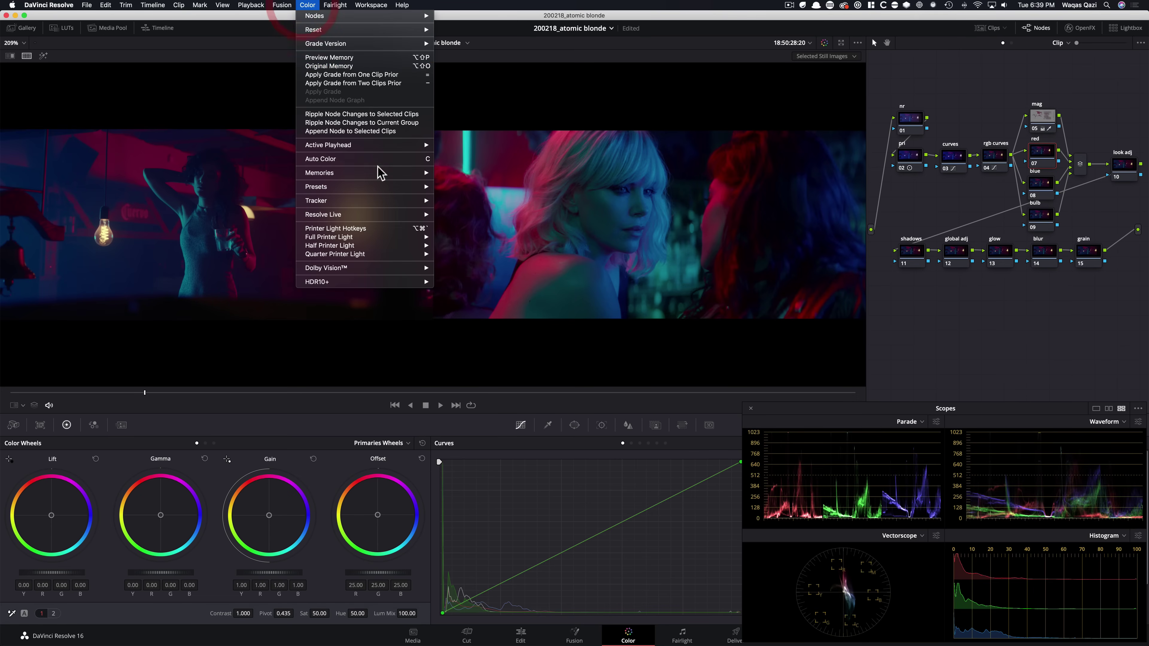
mouse_move(389, 187)
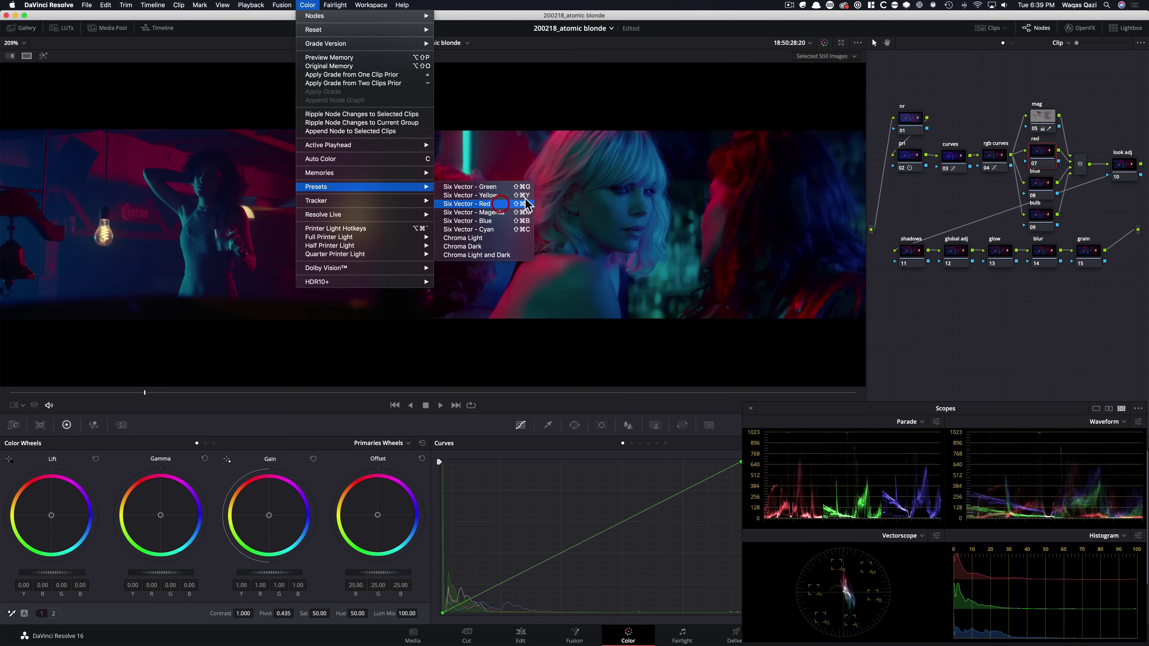
click(497, 205)
- Apply the Six Vector - Blue preset to the blue node
click(1042, 192)
click(307, 5)
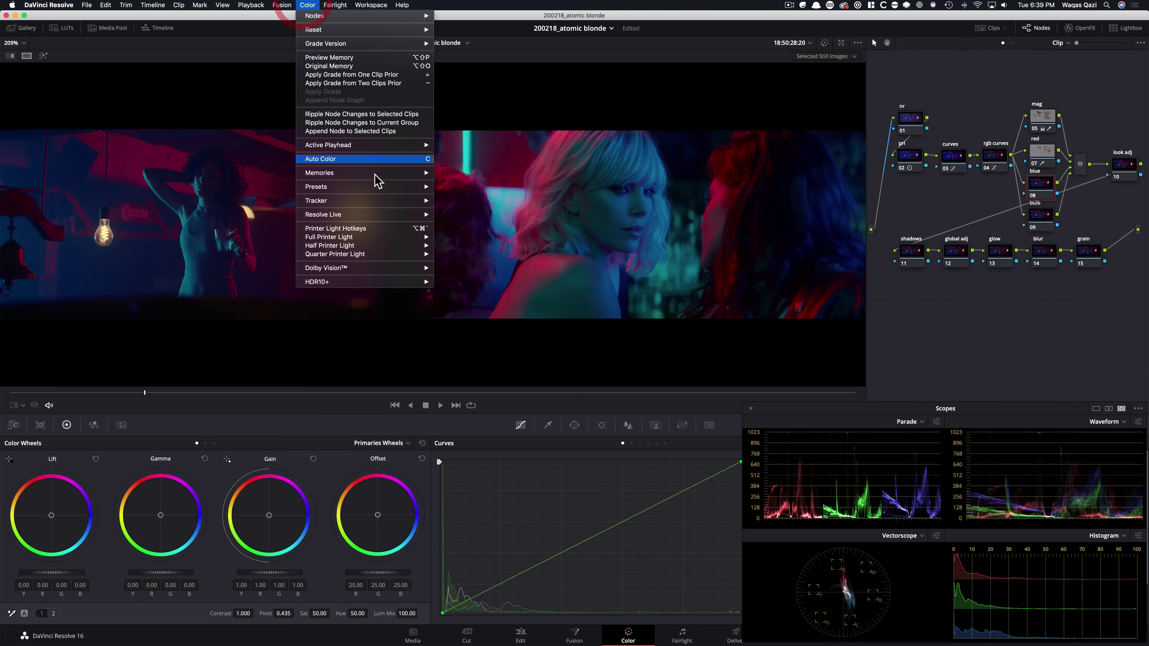
mouse_move(403, 187)
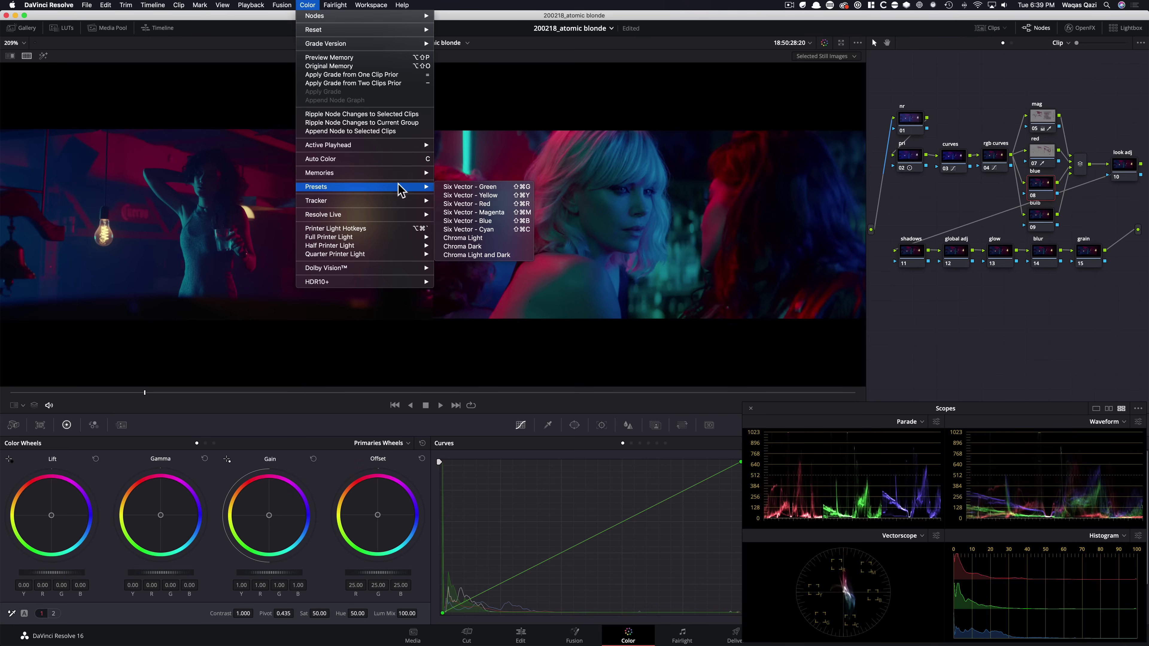
click(497, 221)
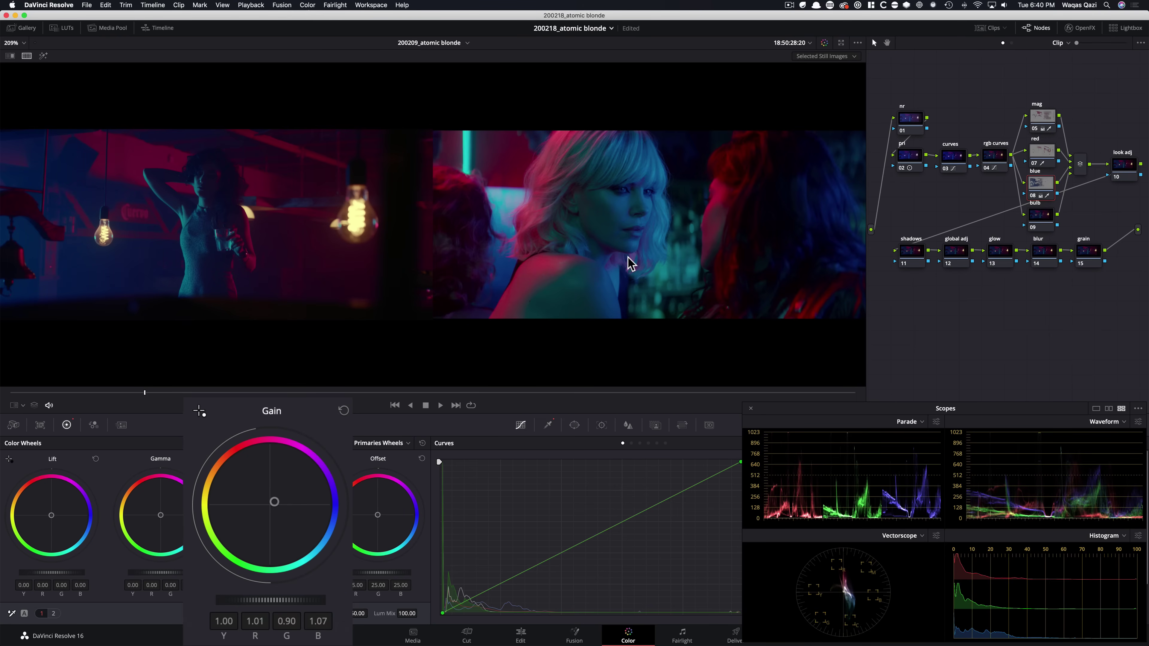
- Tune the blue node's gain to R 1.02, G 0.89, B 1.06, comparing the shot with the node off and on
key(super+d)
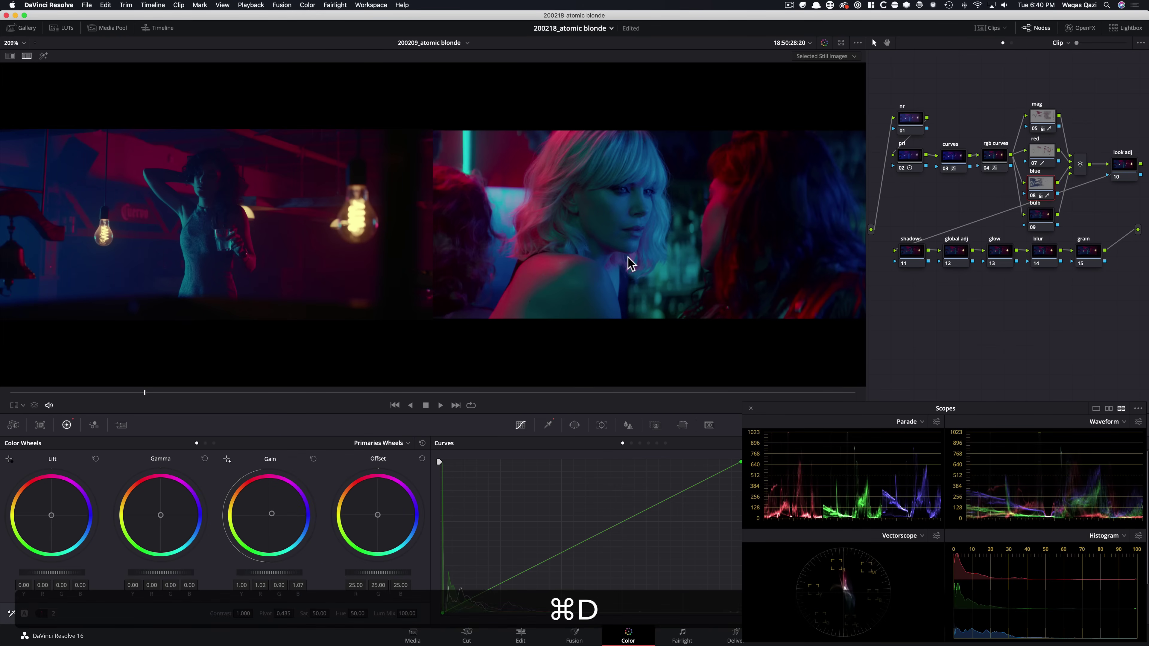
key(super+d)
key(super+d)
key(super+d)
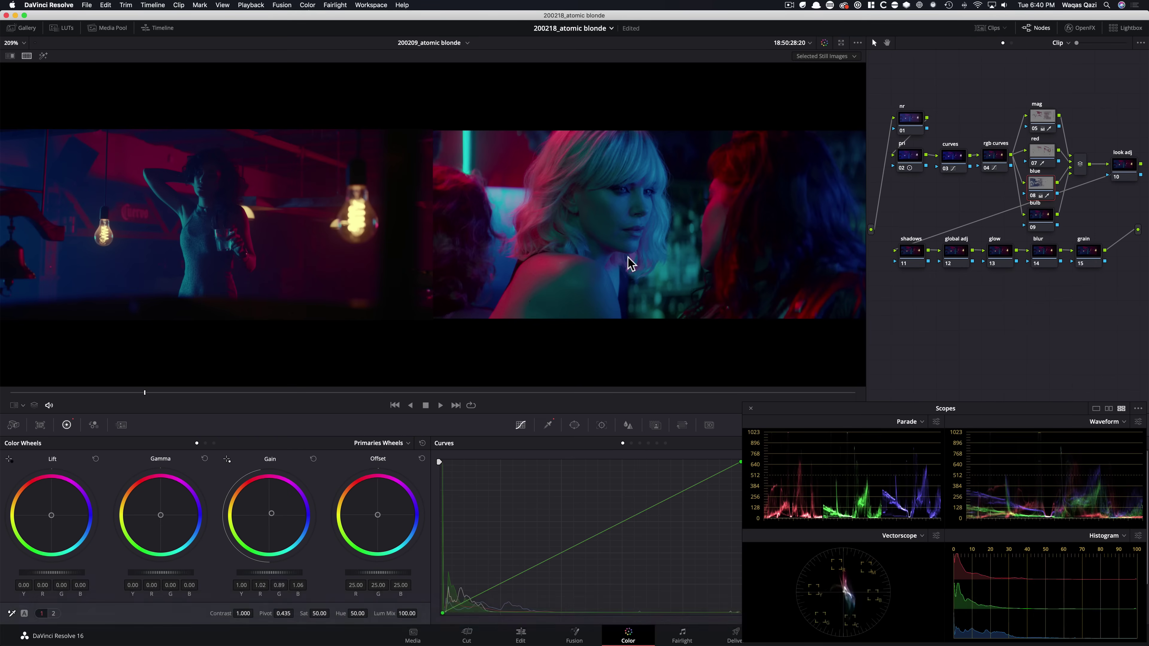
key(super+d)
key(super+d)
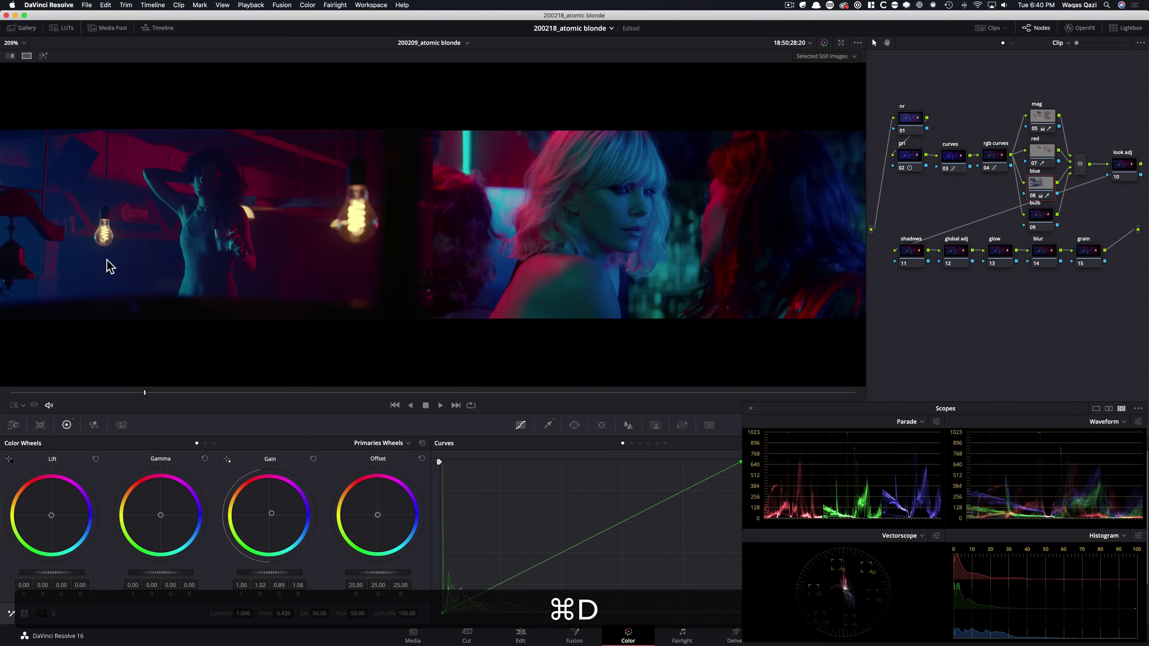
key(super+d)
key(super+d)
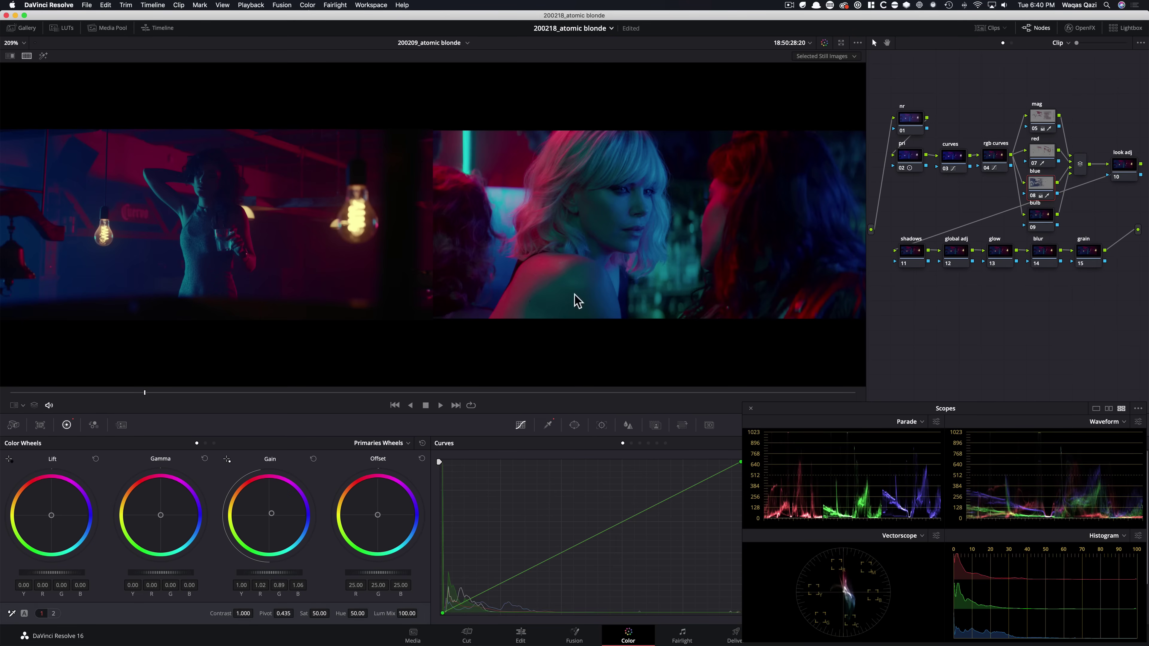
- Push the mag node's offset to R 32.73, G 20.92, B 13.48 and compare before and after
click(1043, 120)
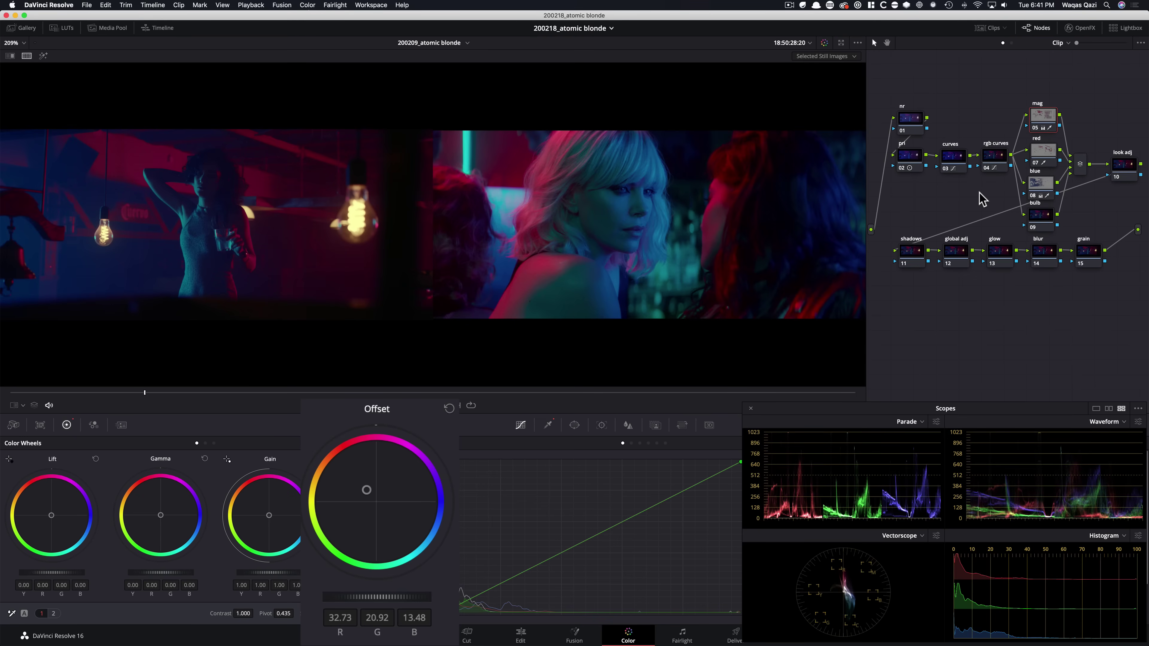
key(super+d)
key(super+d)
- Try the red node's offset at about R 27.66, G 25.18, B 19.51, compare before and after, and undo the change
click(1042, 153)
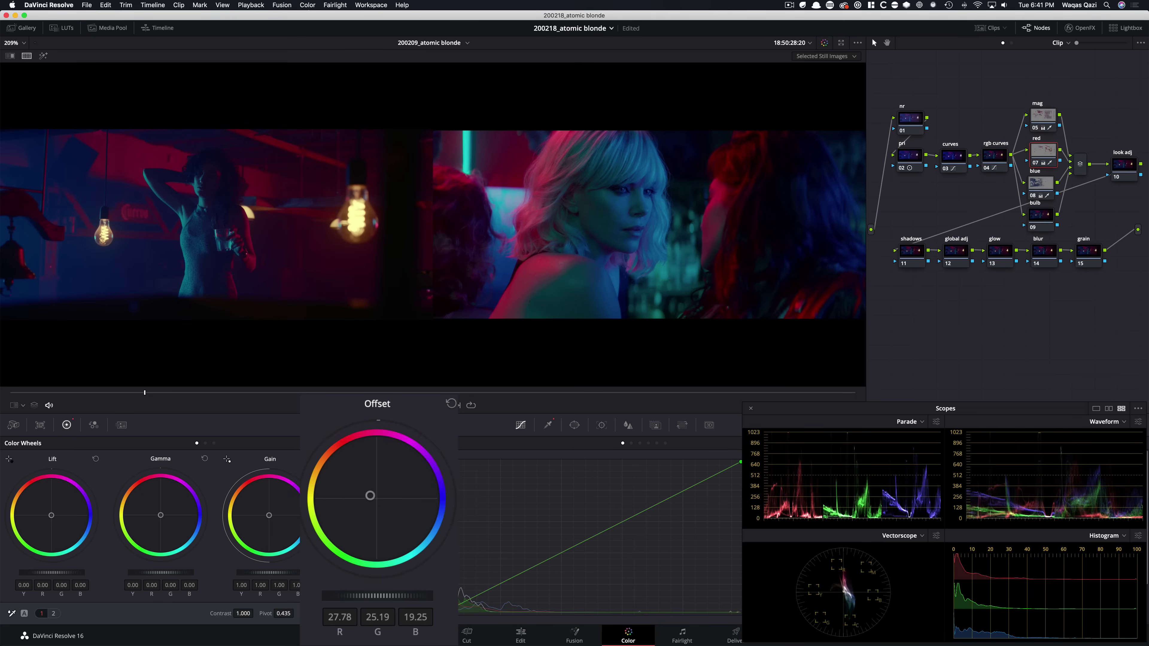
key(super+d)
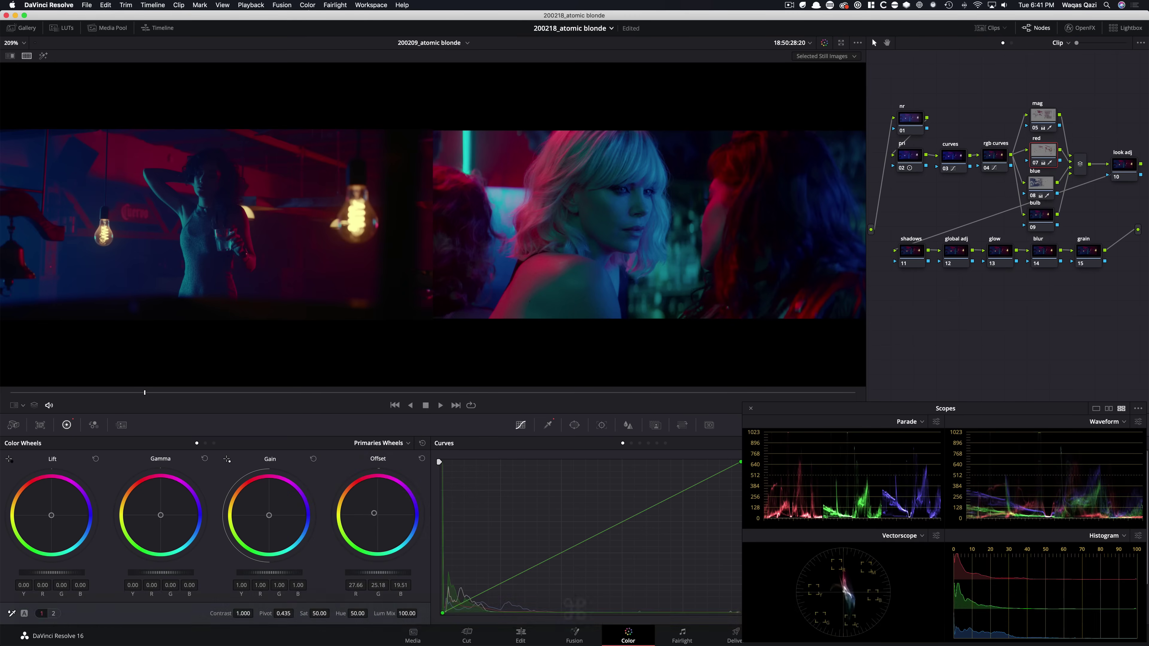
key(super+d)
key(super+d)
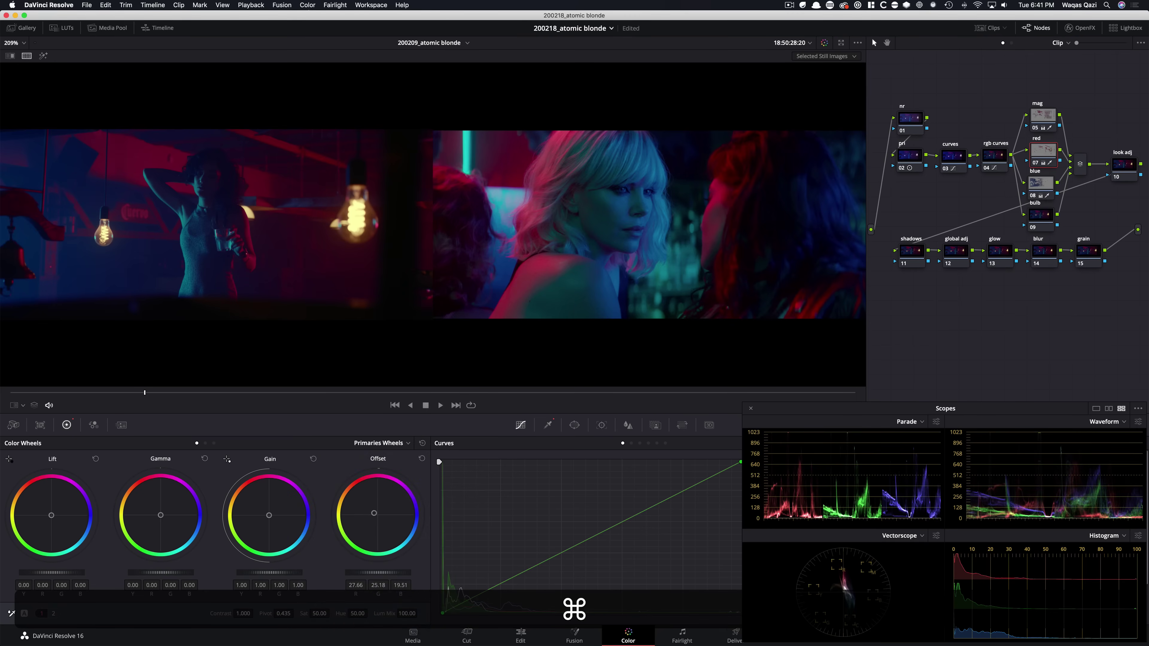
key(super+shift+z)
key(super+z)
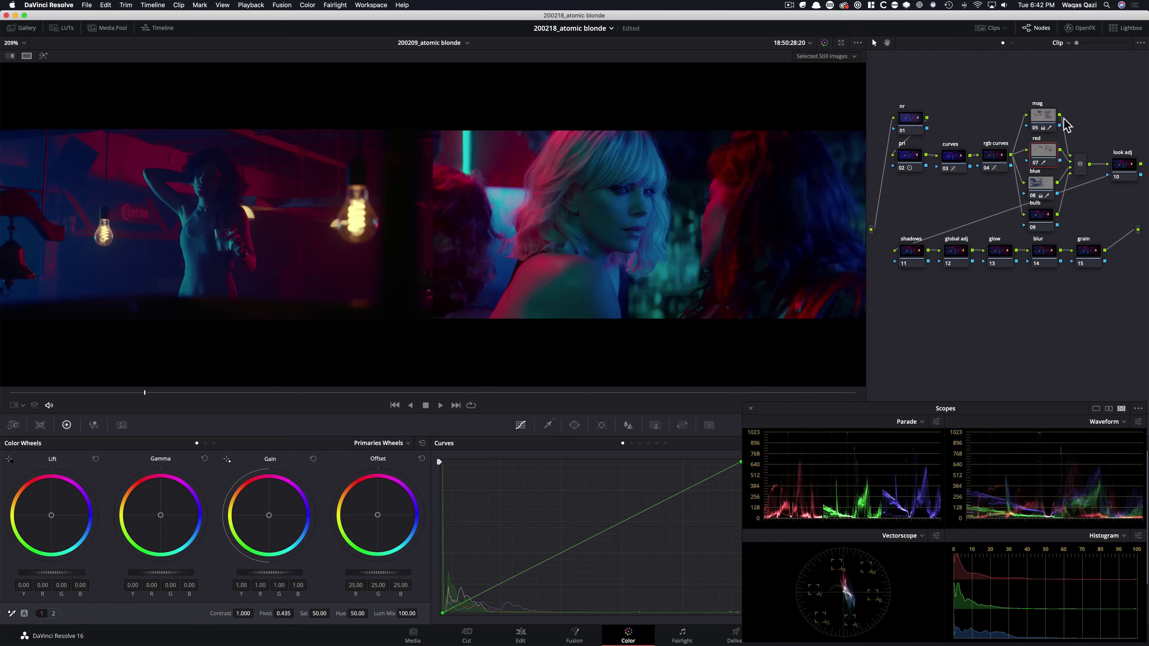
- Refine the mag node's offset to R 33.46, G 18.56, B 14.39 and compare before and after
click(1043, 118)
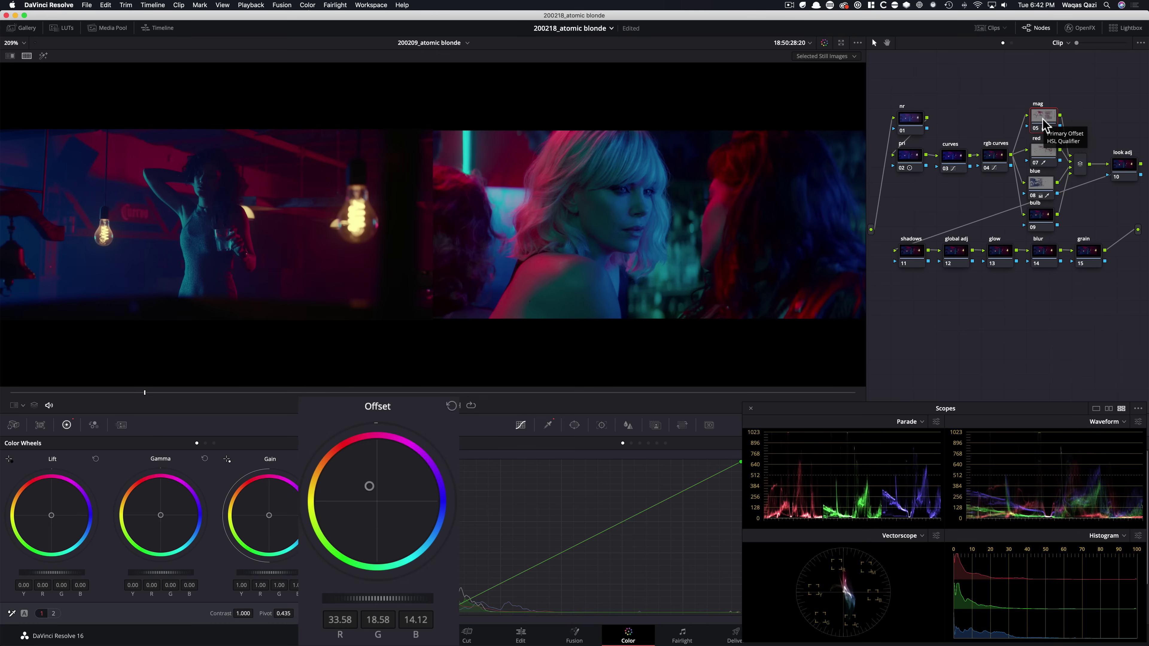
key(super+d)
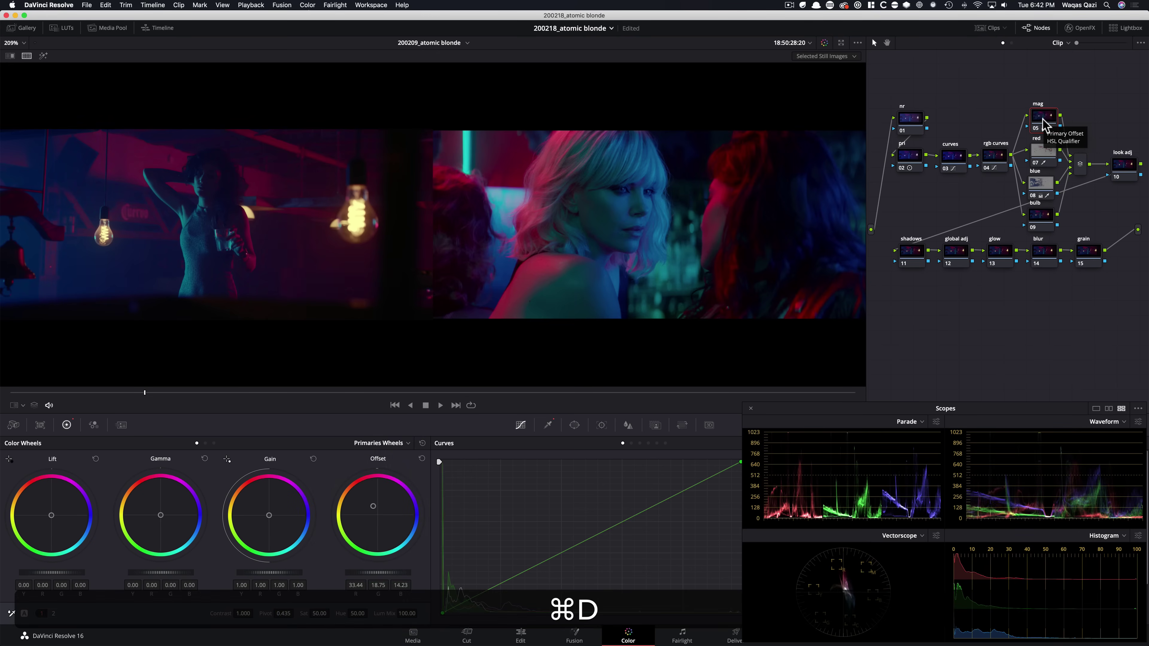
key(super+d)
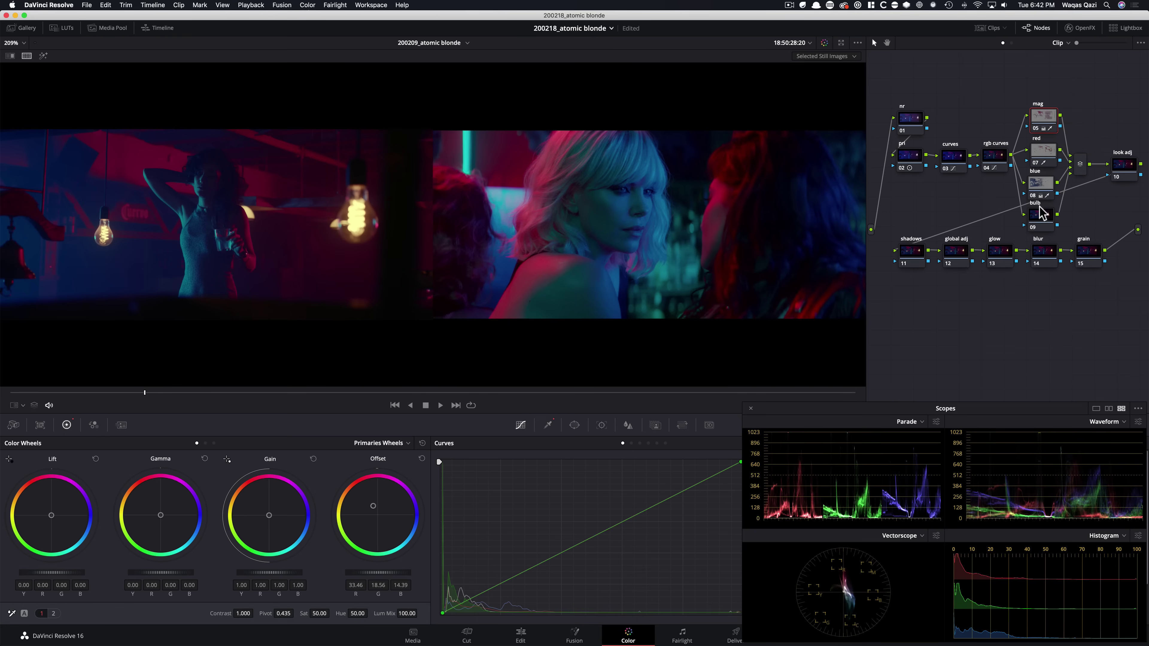
- Select the bulb node and view the shot without the reference split screen, fitted to the viewer
key(shift)
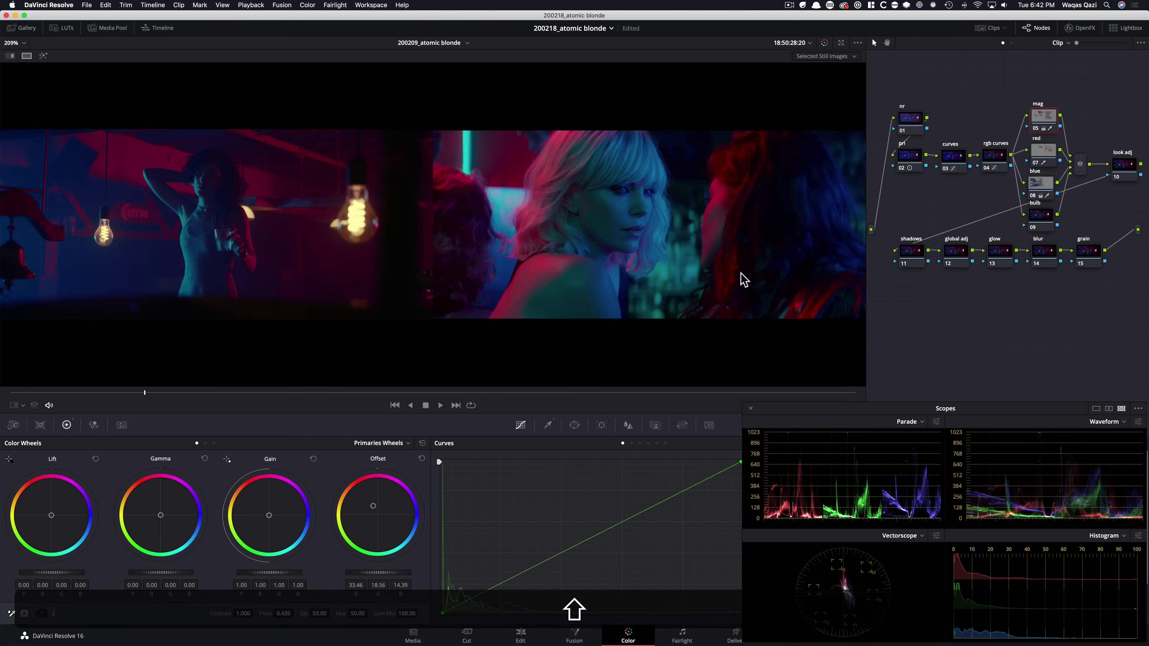
click(1036, 218)
key(super+w)
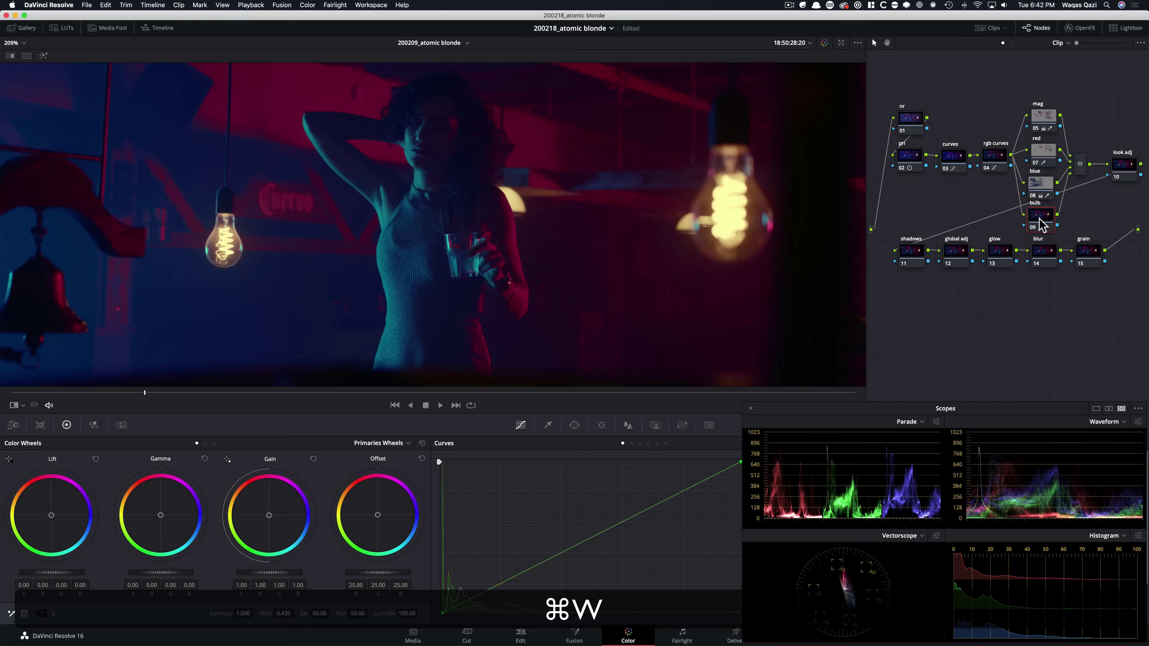
key(shift+z)
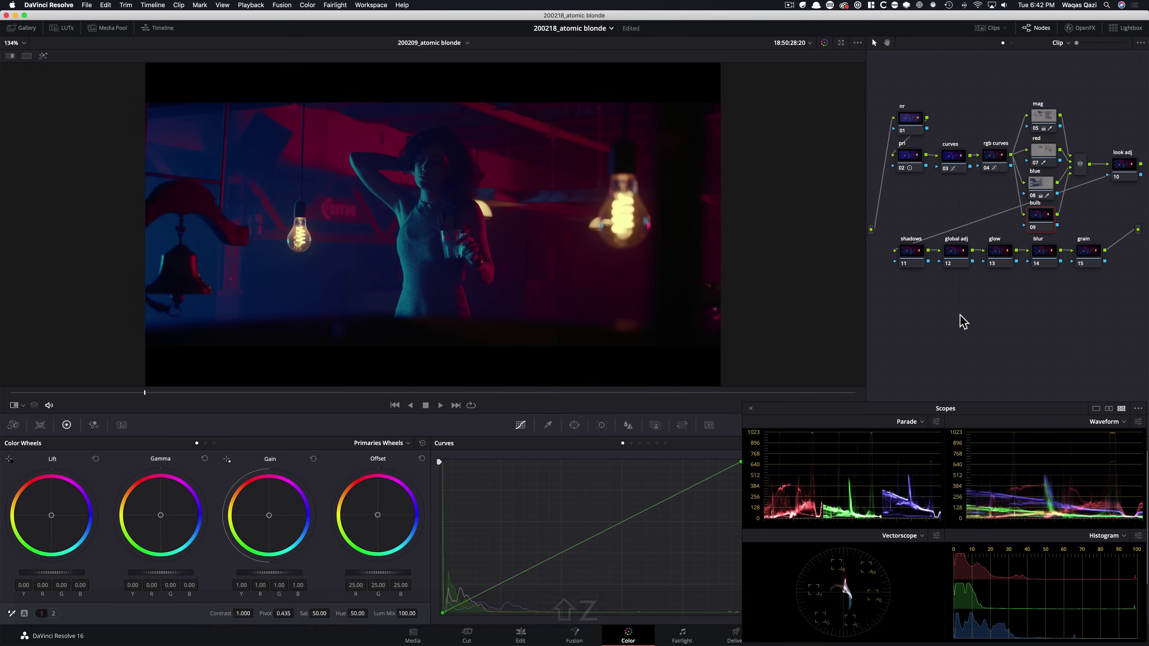
- Isolate the light bulbs on the bulb node with a luminance-only qualifier: low 61.7, low softness 8.2, blur radius 20.7
key(alt+q)
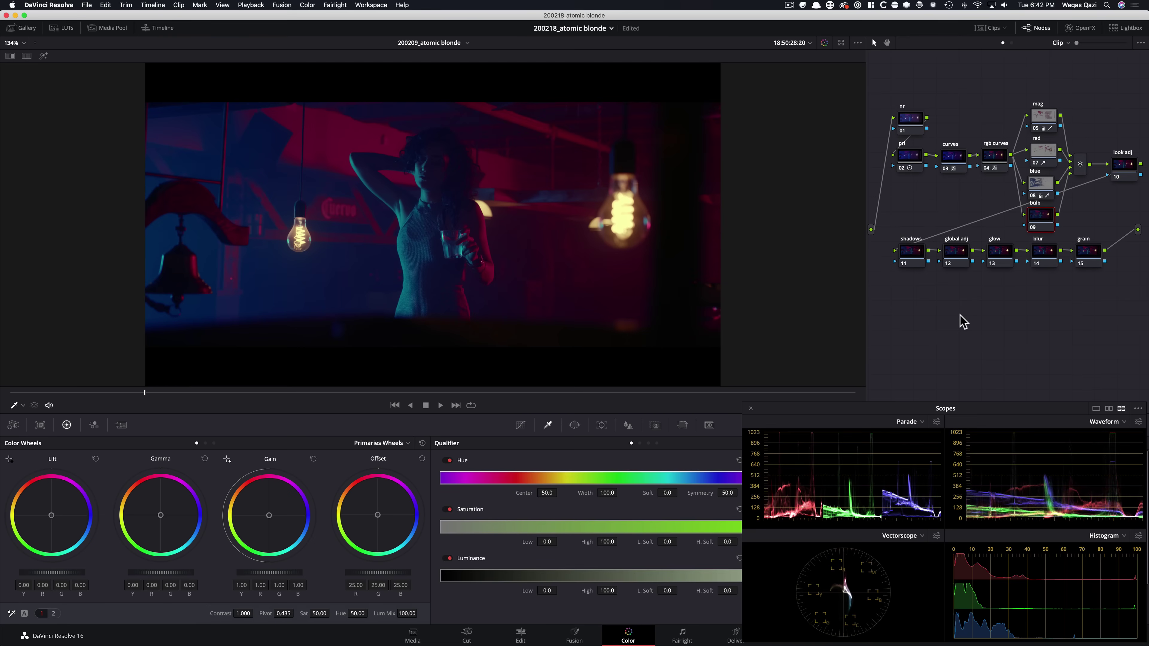
key(alt+q)
key(alt+q)
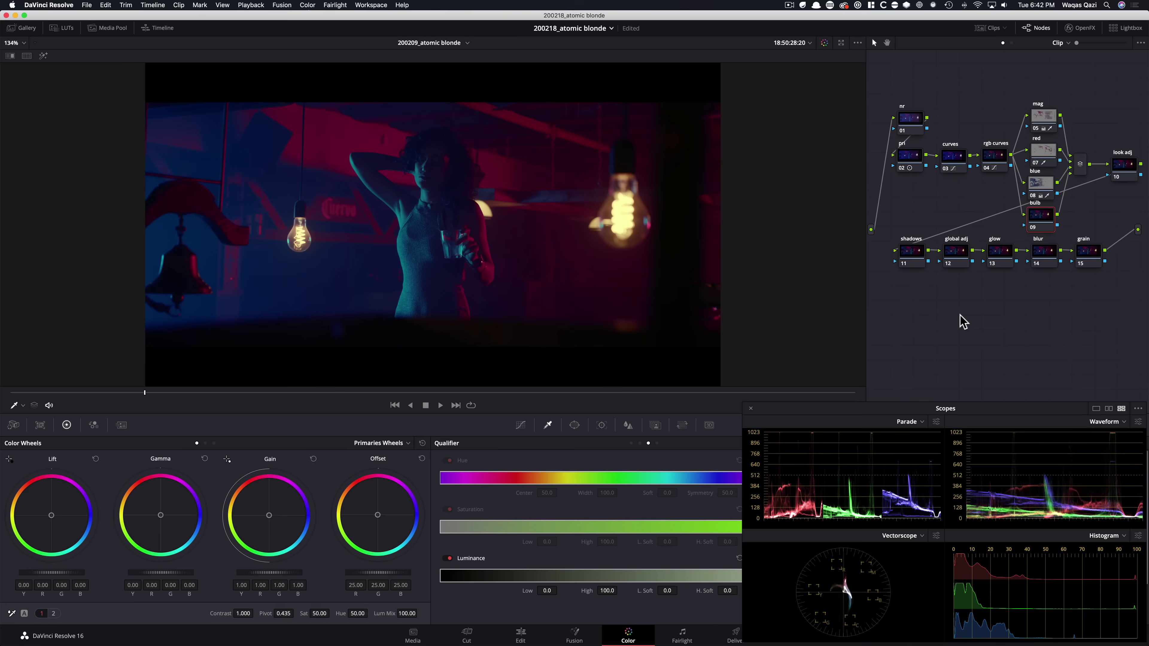
drag(938, 410, 926, 177)
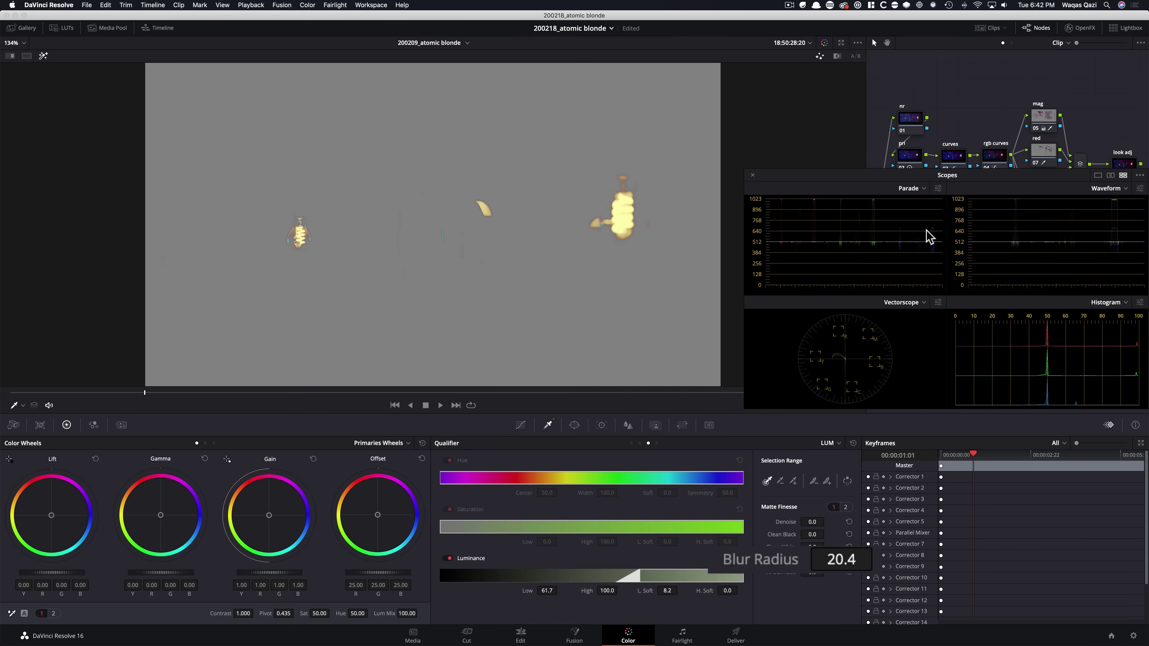
key(super+z)
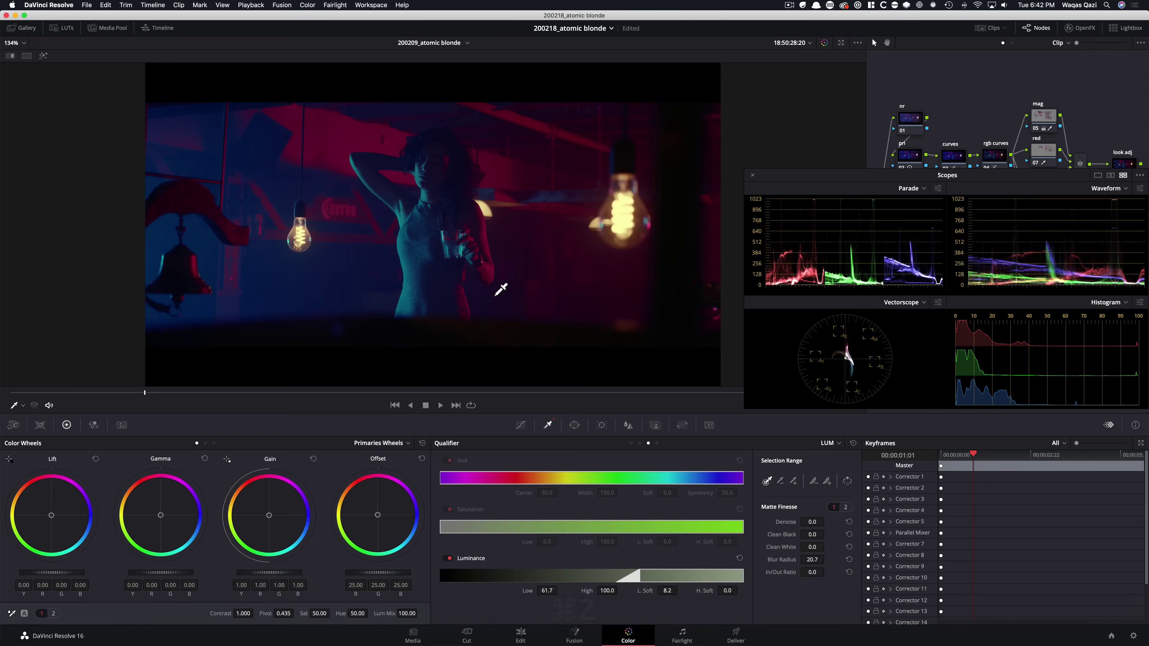
key(shift+h)
key(shift+h)
drag(860, 181, 857, 408)
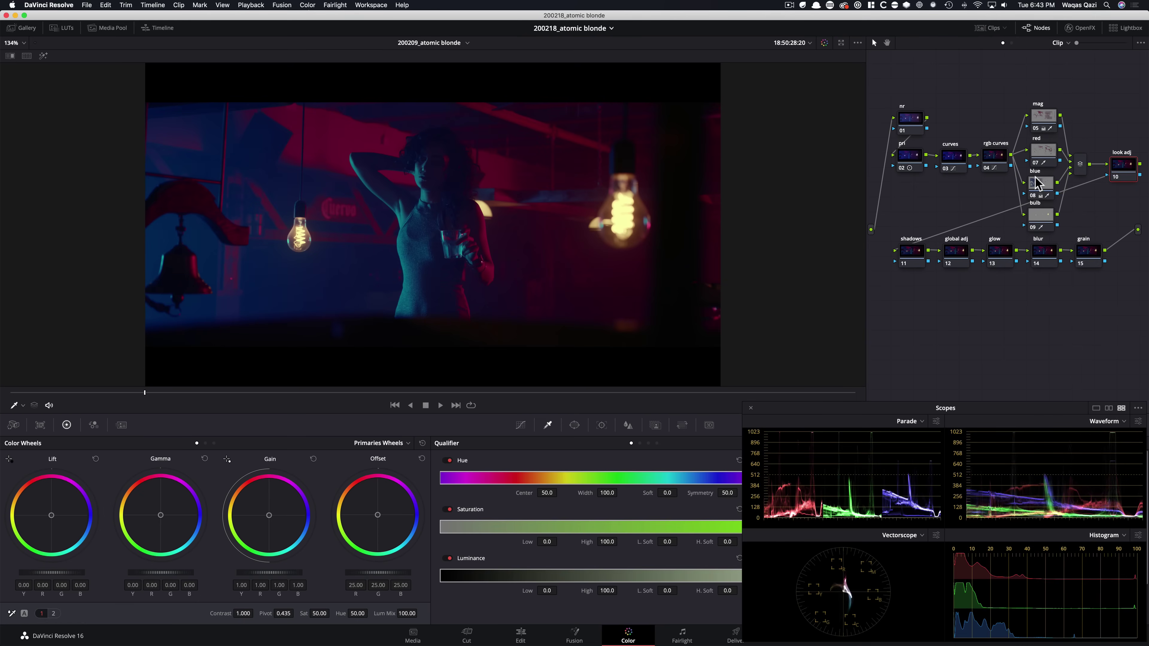
- Show the shot beside the reference still in split screen, enlarged to 209%
key(alt+super+w)
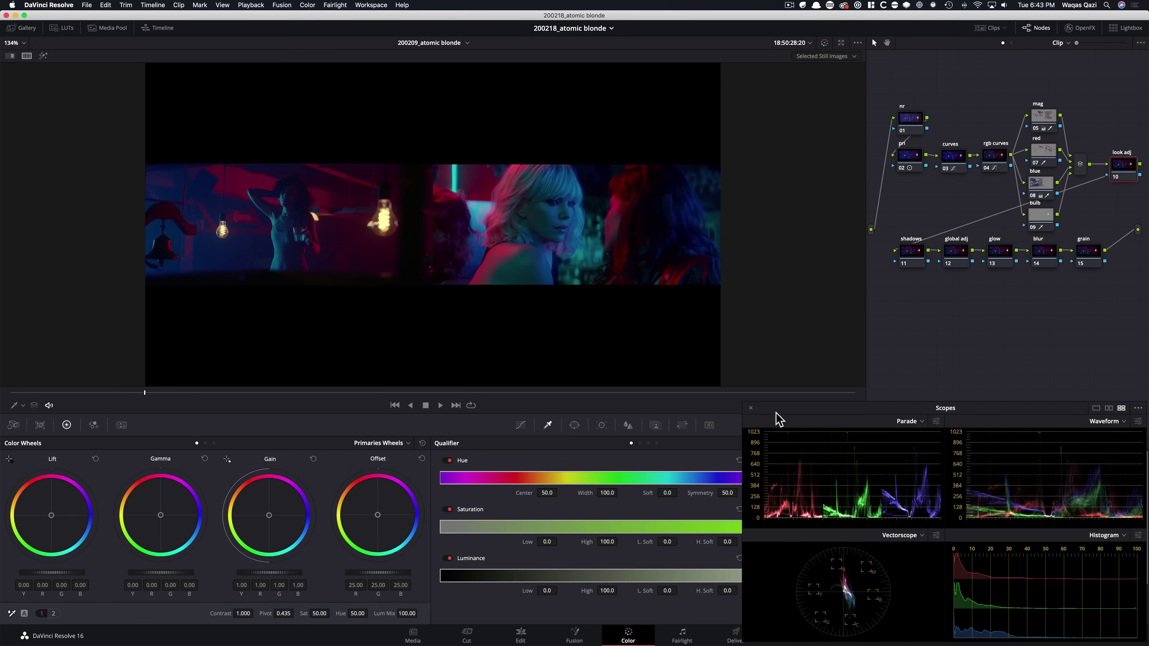
drag(808, 410, 815, 214)
key(super+equal)
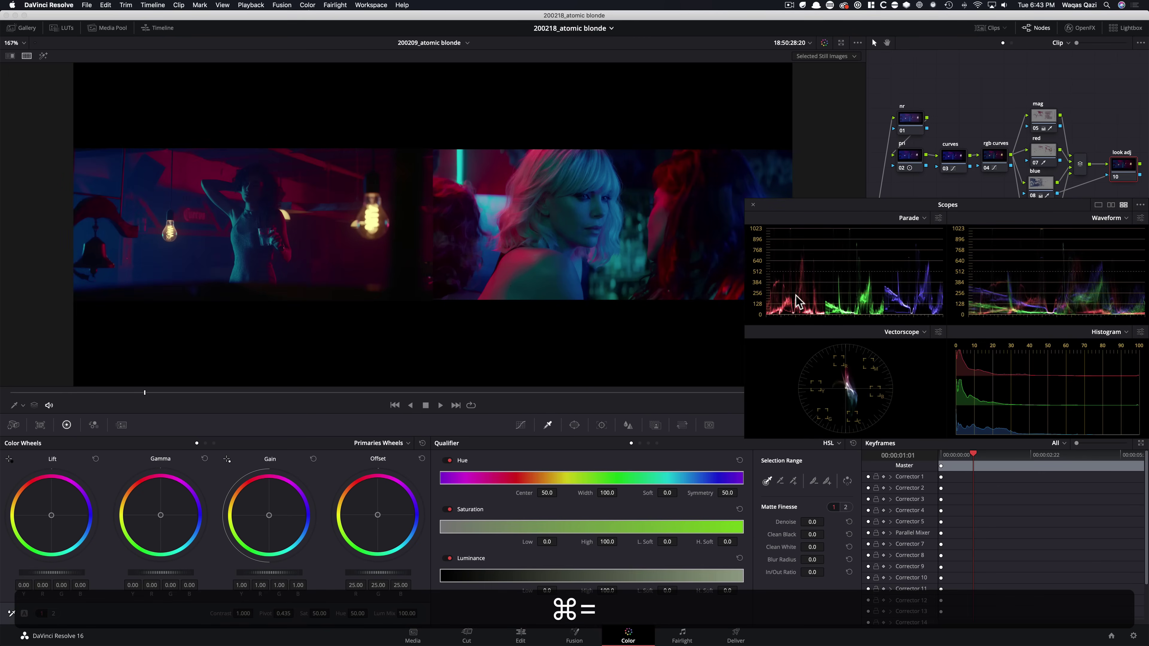
key(super+equal)
drag(812, 209, 805, 191)
- On the look adj node, link all curve channels, enable editable splines and lift the upper range with the white point's handle
click(519, 426)
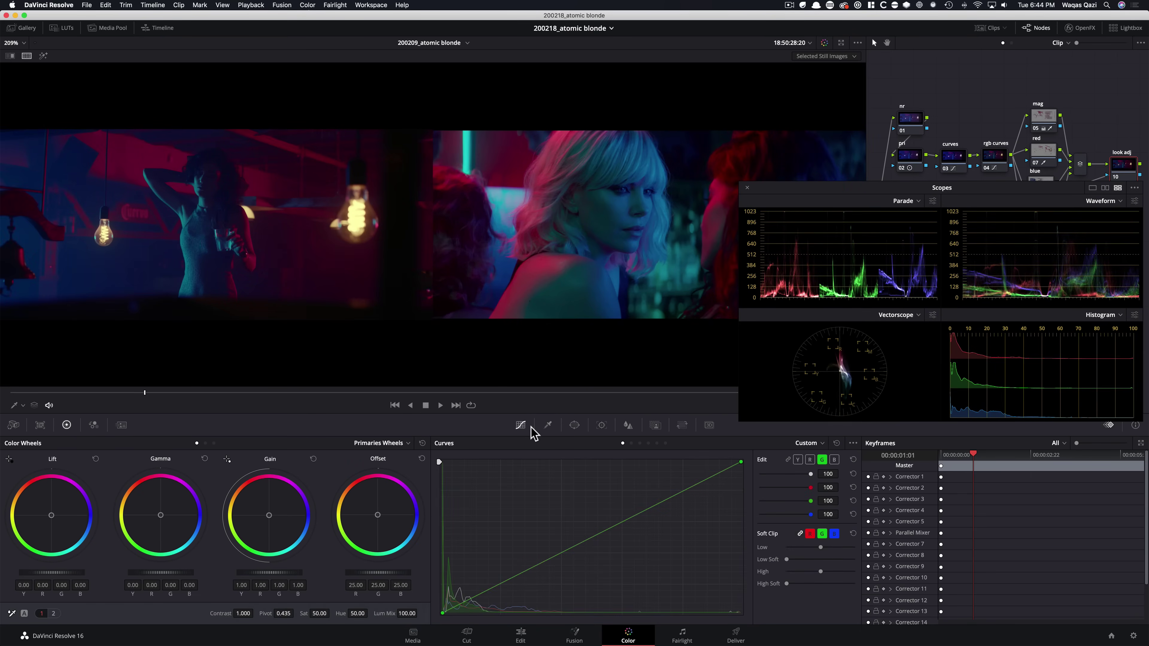
click(797, 460)
click(853, 443)
click(894, 503)
click(742, 461)
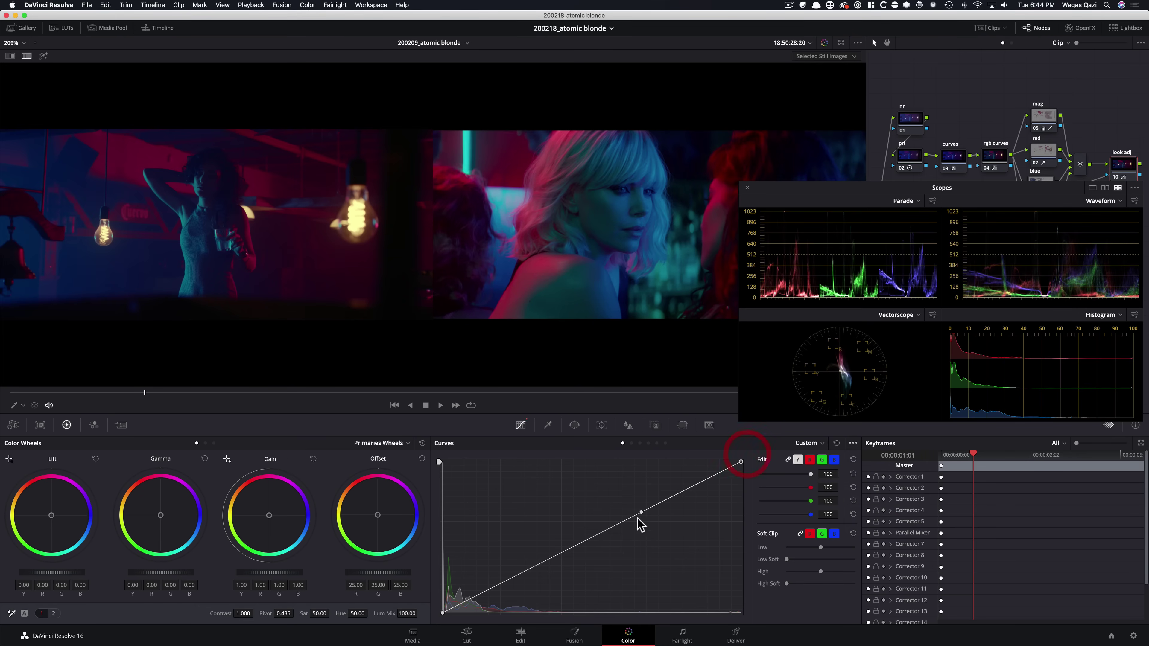
drag(641, 509, 640, 479)
- Compare the shot with the look adj node disabled and enabled against the reference still
key(super+d)
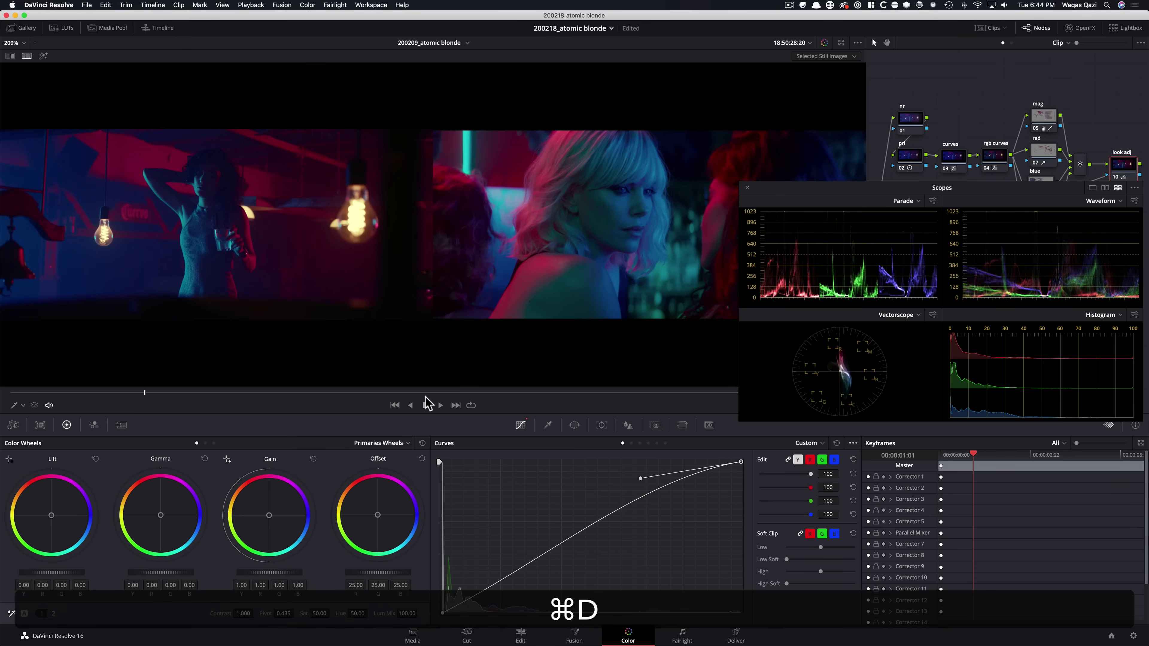
key(super+d)
key(super+d)
key(super+d)
key(super+d)
key(super+d)
key(super+d)
key(super+d)
key(super+d)
key(super+d)
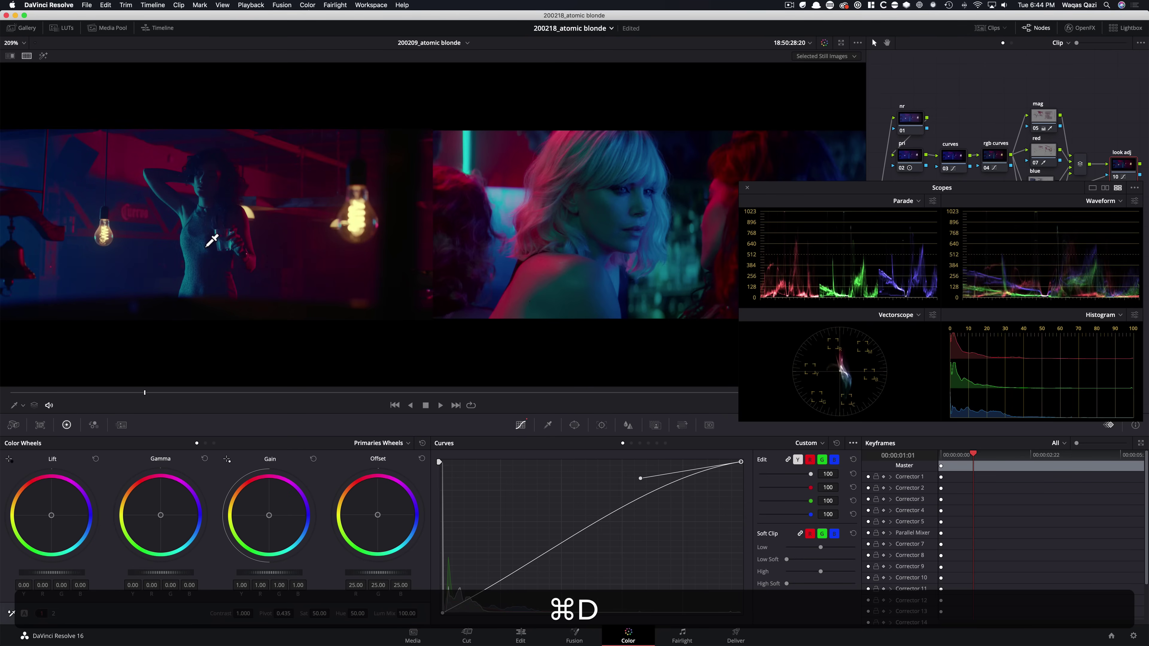
key(super+d)
key(super+d)
key(super+d)
key(super+d)
key(super+d)
key(super+d)
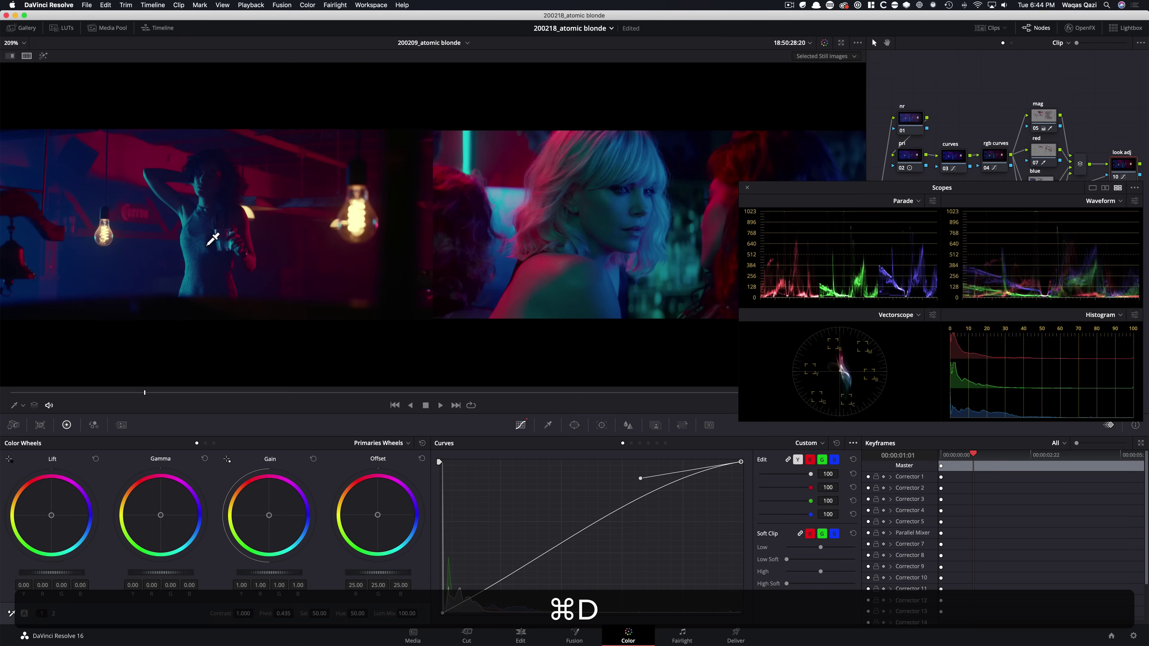
key(super+d)
key(super+d)
key(super+d)
key(super+d)
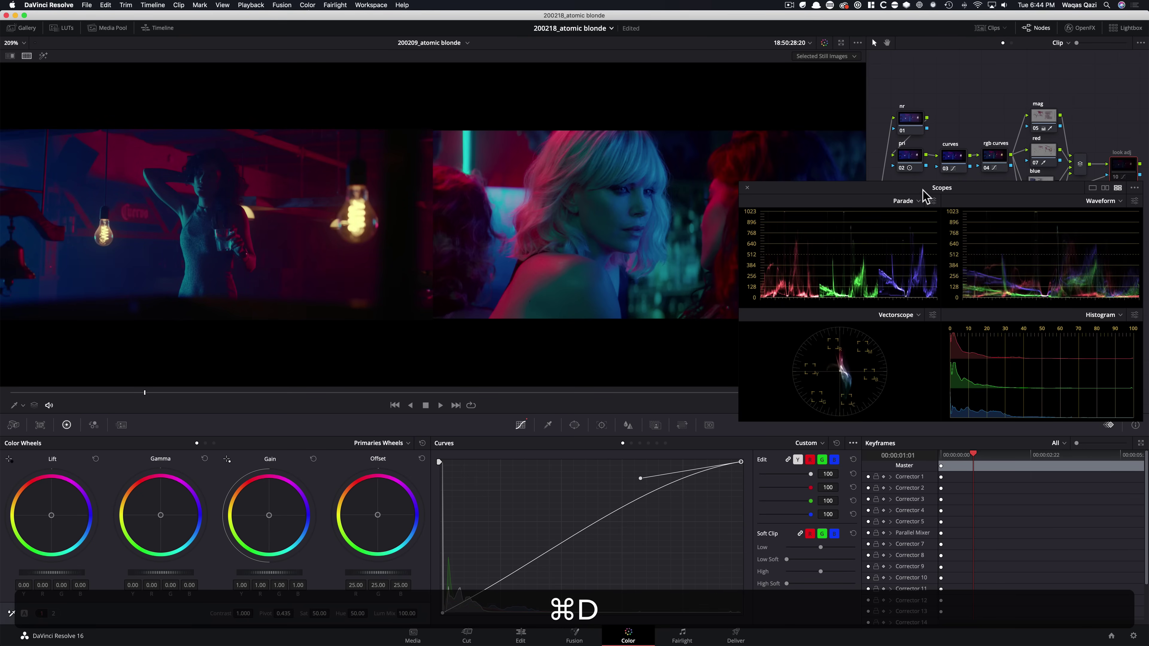
- Feed the bulb node's key into the look adj node and invert its key input to exclude the bulbs
drag(866, 189, 870, 409)
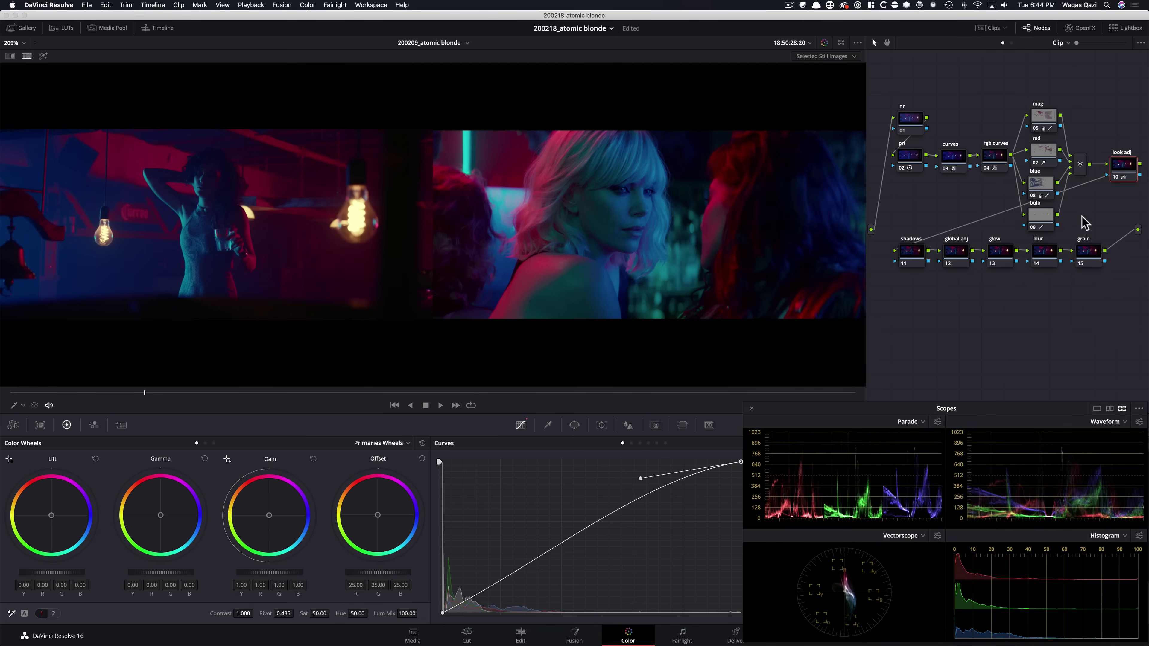
drag(1057, 226, 1108, 177)
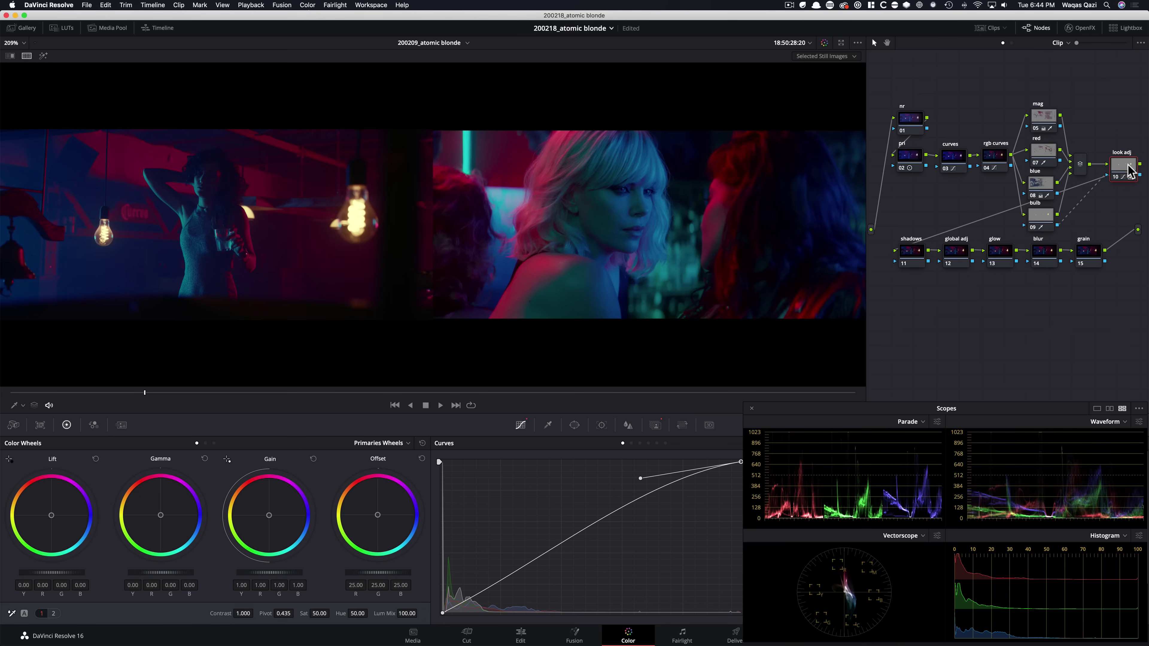
drag(819, 411, 797, 137)
click(656, 425)
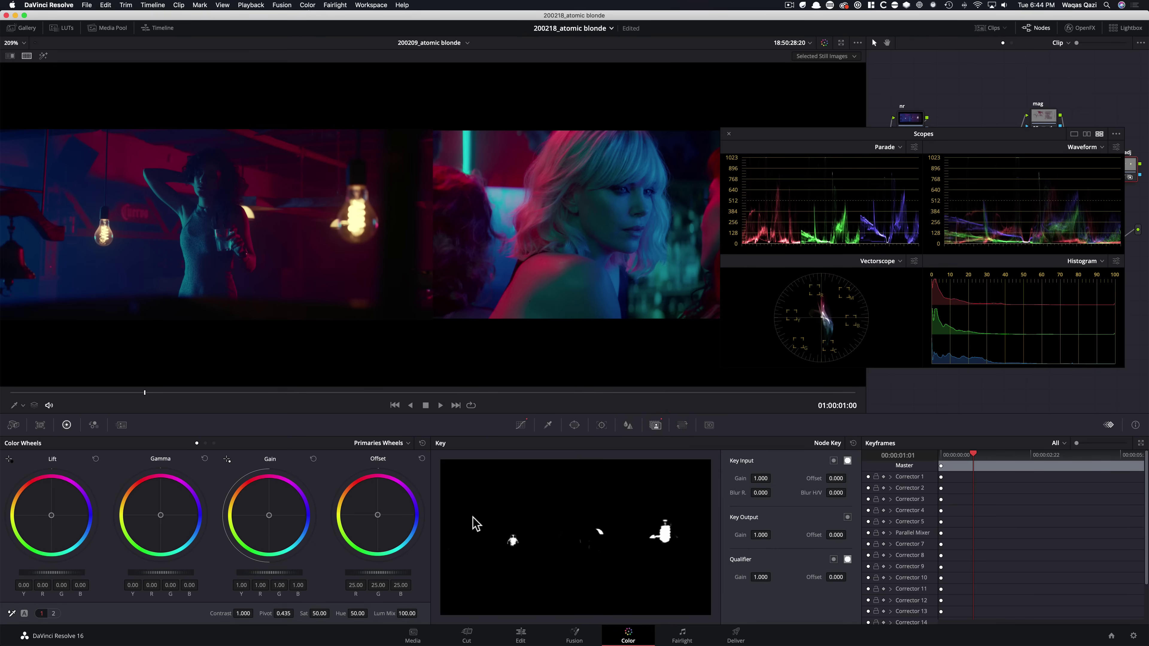
click(833, 460)
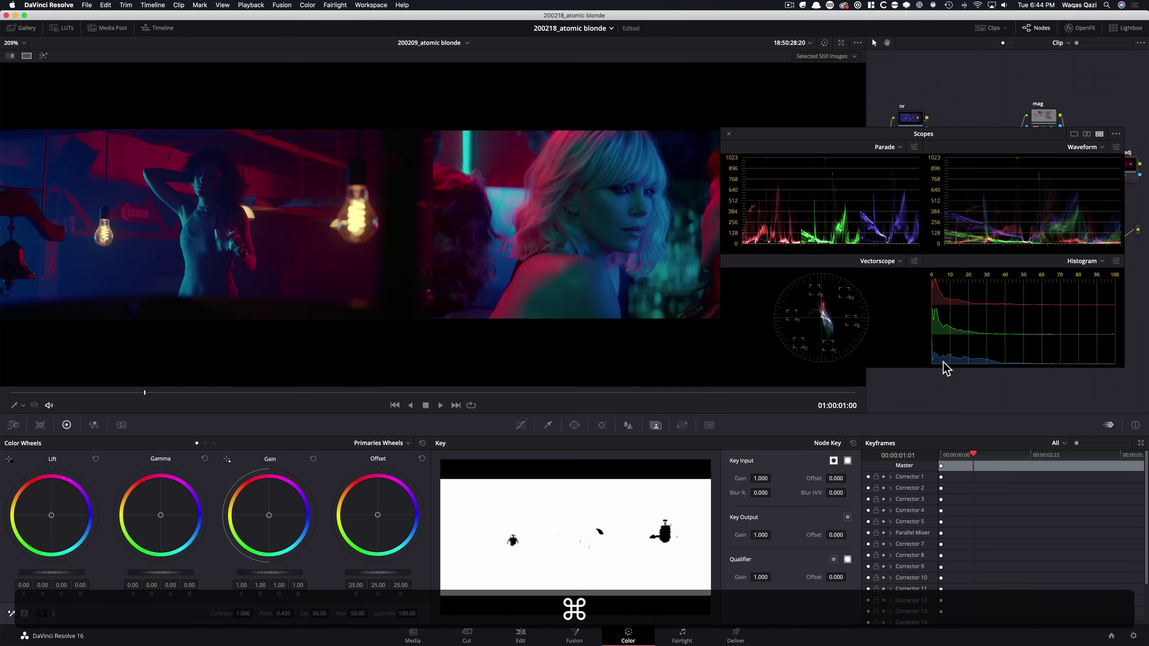
drag(850, 132, 868, 419)
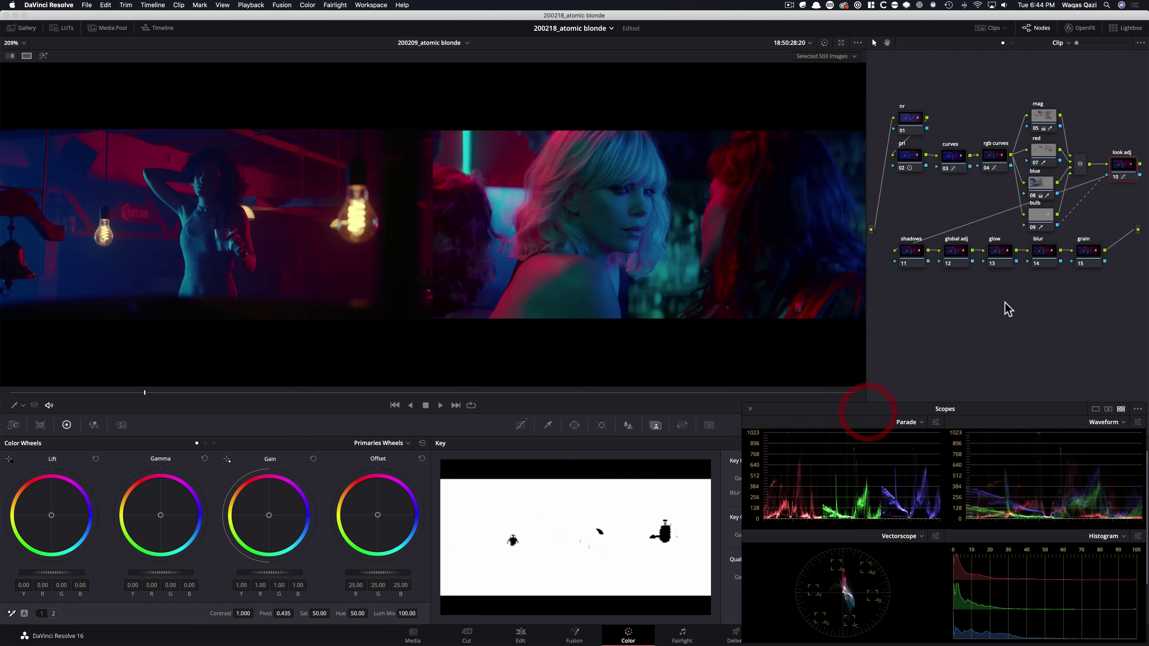
- Compare the bulbs and scopes with and without the inverted key input by undoing and redoing it
key(super+z)
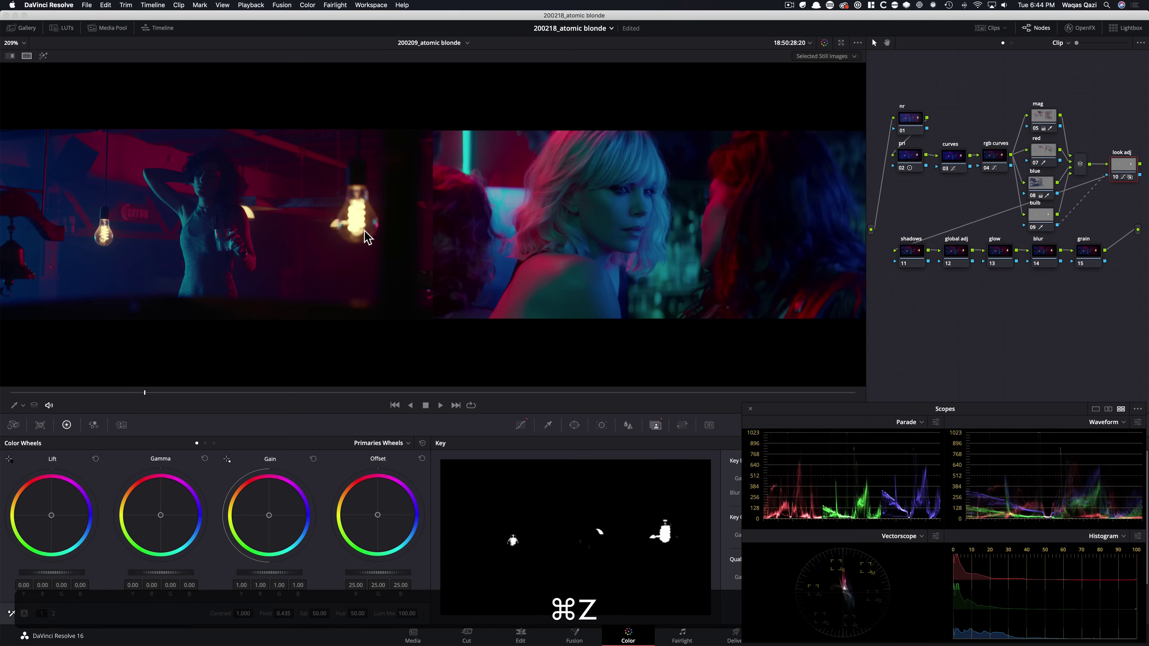
key(super+shift+z)
key(super+z)
key(super+shift+z)
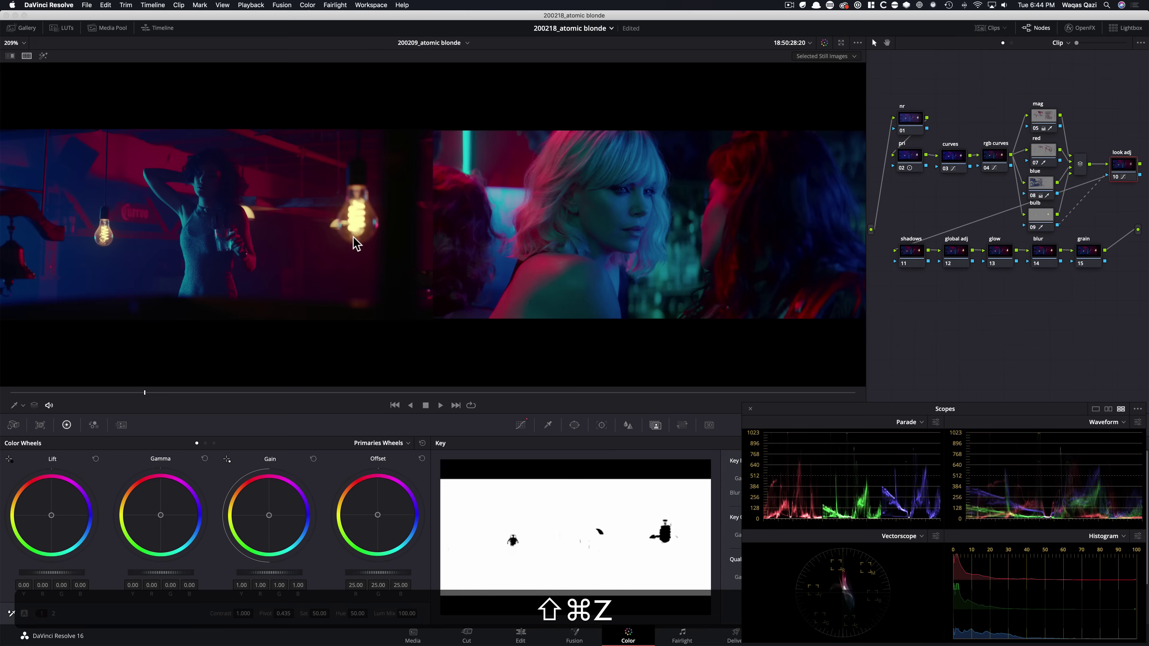
key(super+z)
key(super+shift+z)
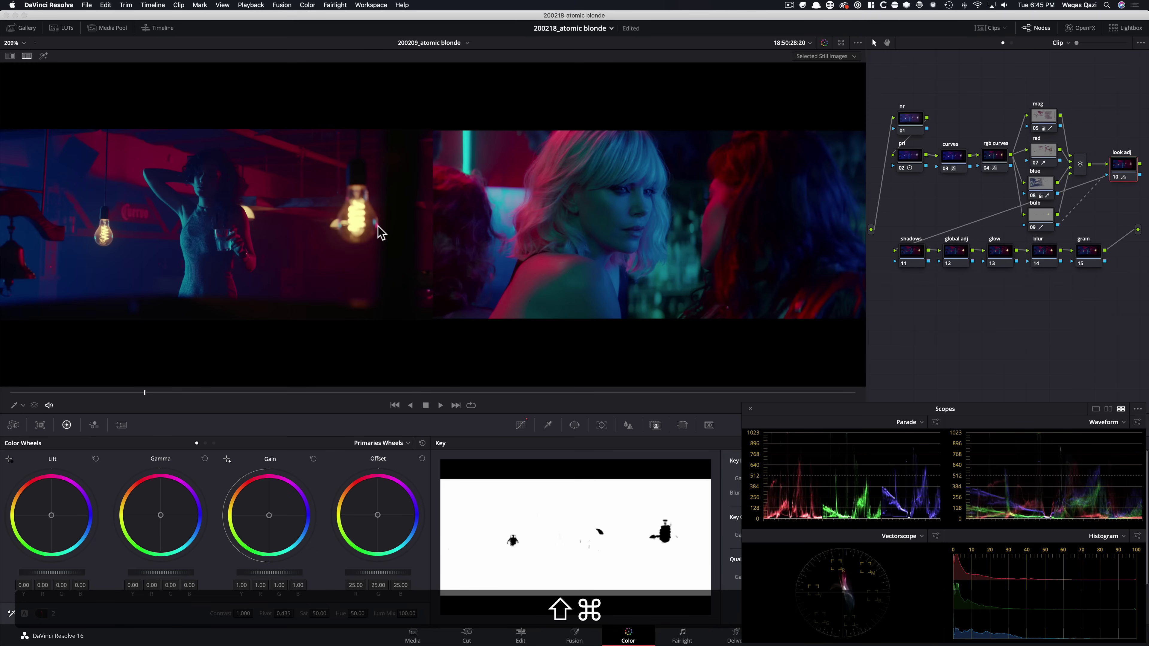
key(super+z)
key(super+shift+z)
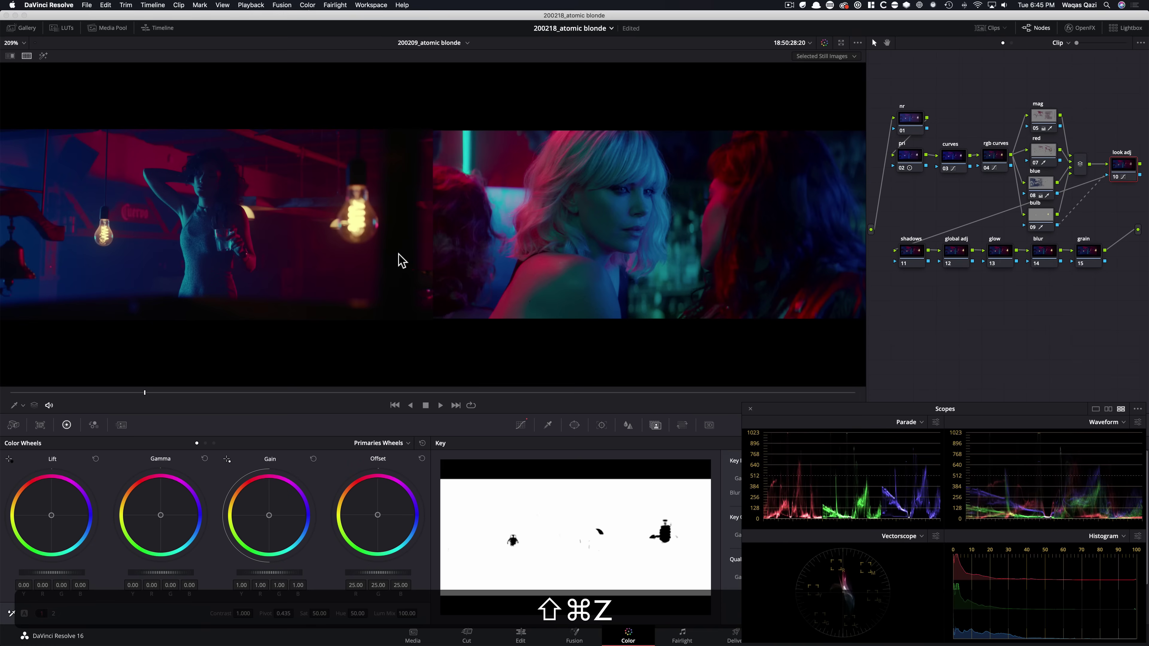
key(super+z)
key(super+shift+z)
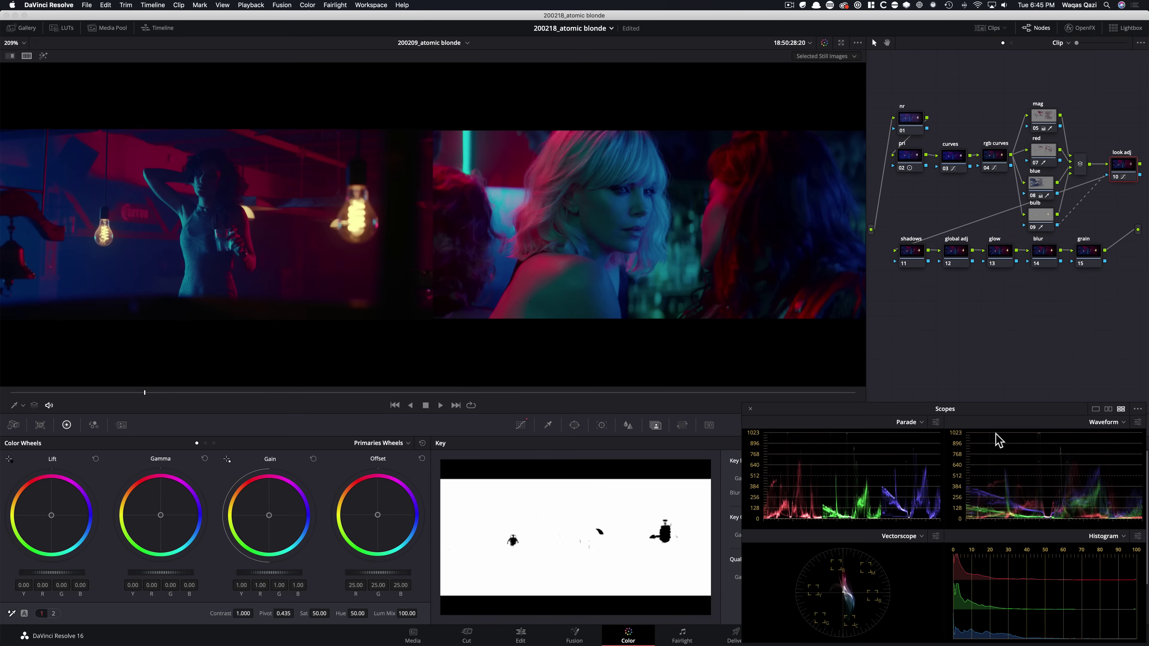
key(super+z)
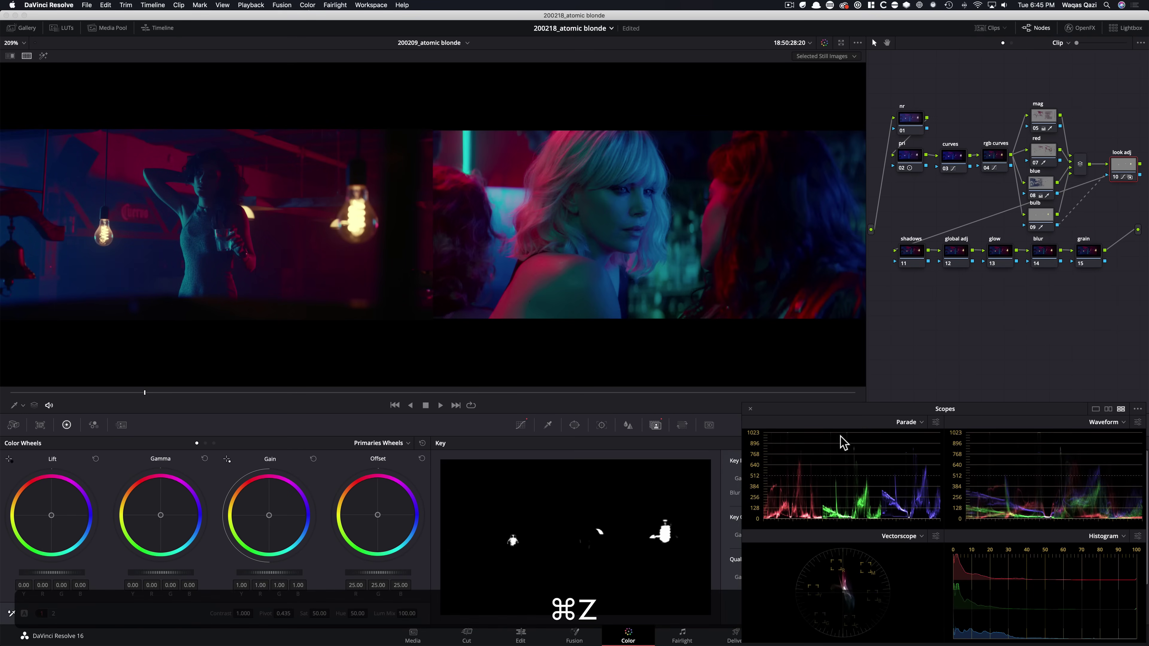
key(super+shift+z)
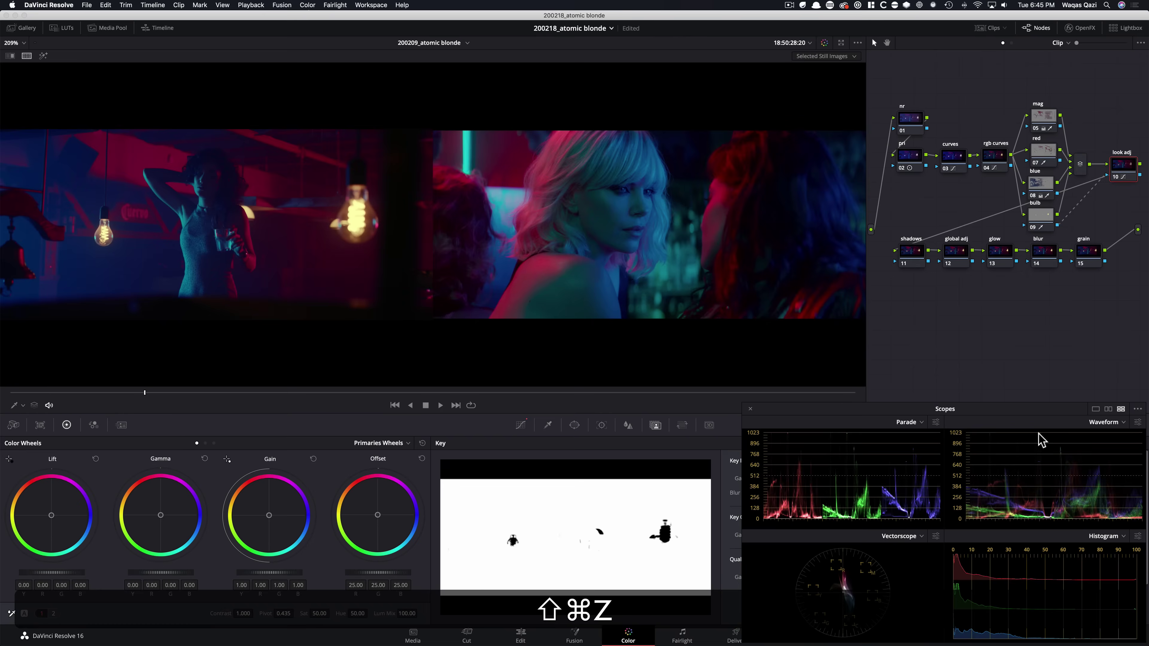
key(super+z)
key(super+shift+z)
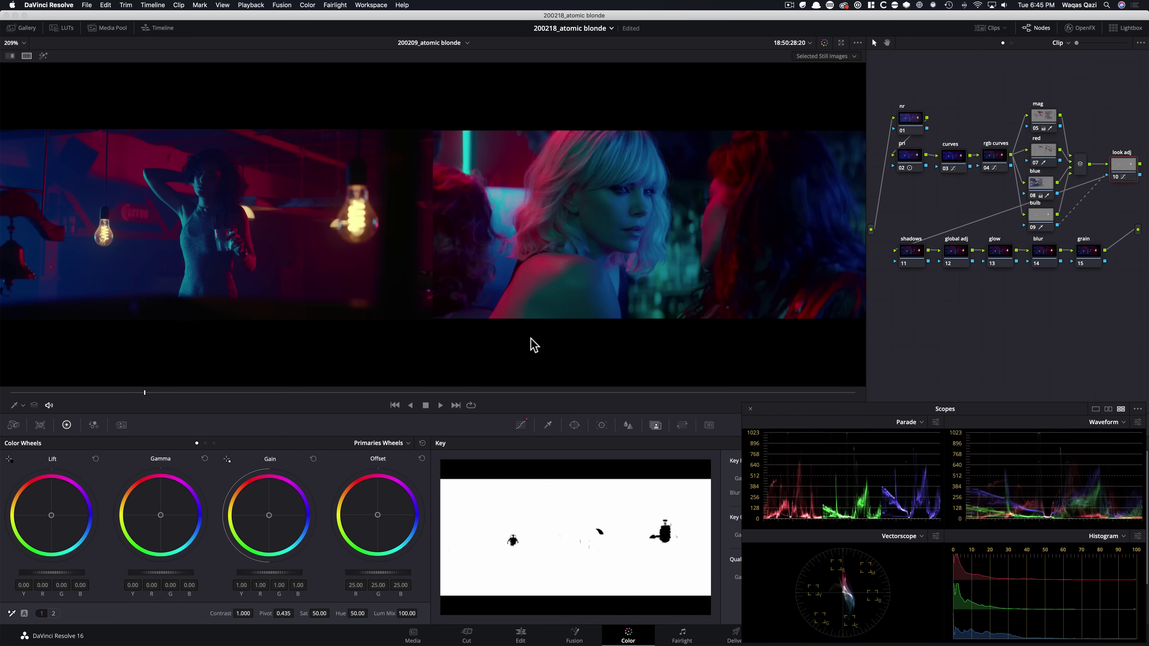
- Set the look adj node's key input gain to 0.516 and compare the shot before and after
key(super)
drag(852, 421, 854, 208)
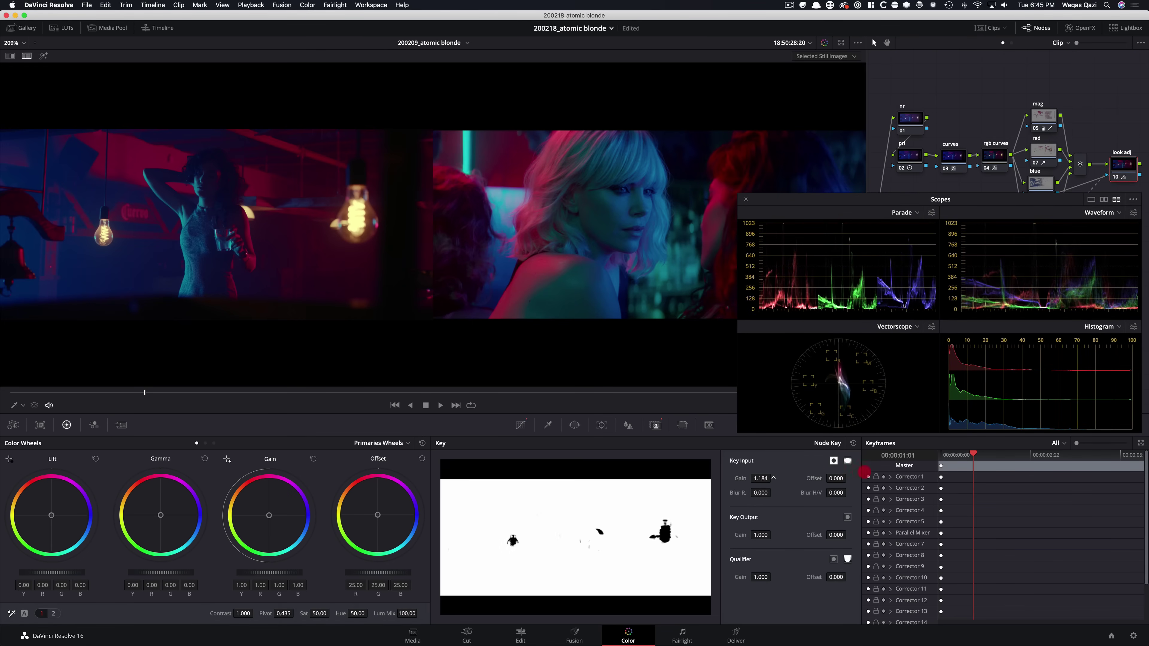
drag(712, 476, 441, 469)
drag(760, 479, 855, 481)
key(super+d)
key(super+d)
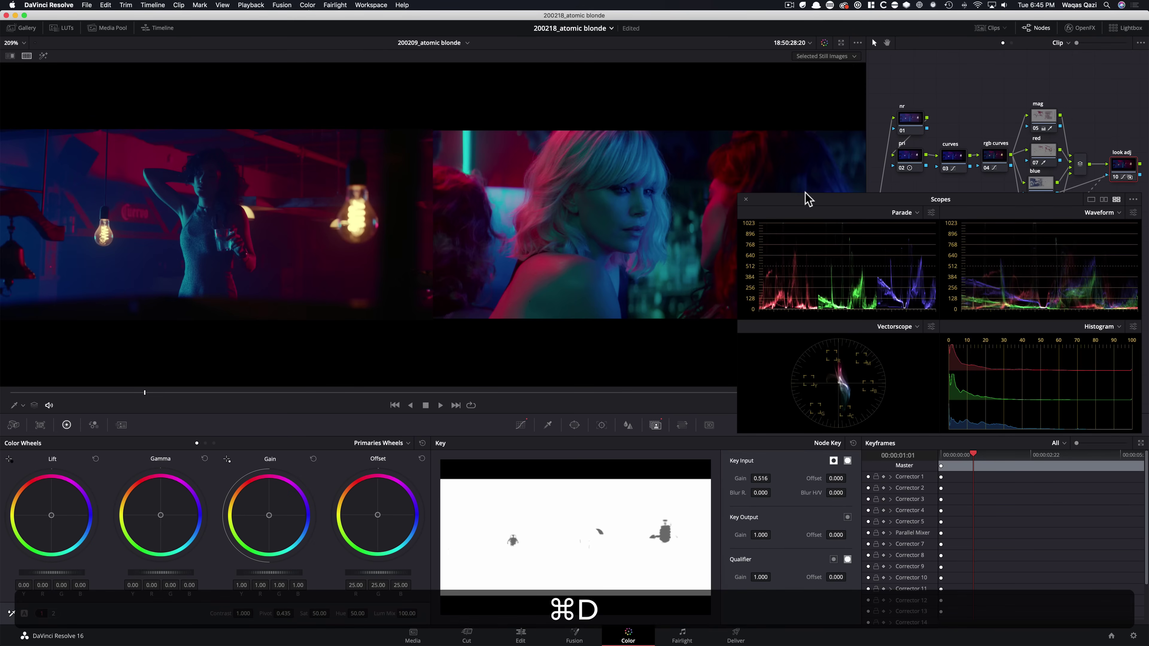
drag(797, 206, 798, 408)
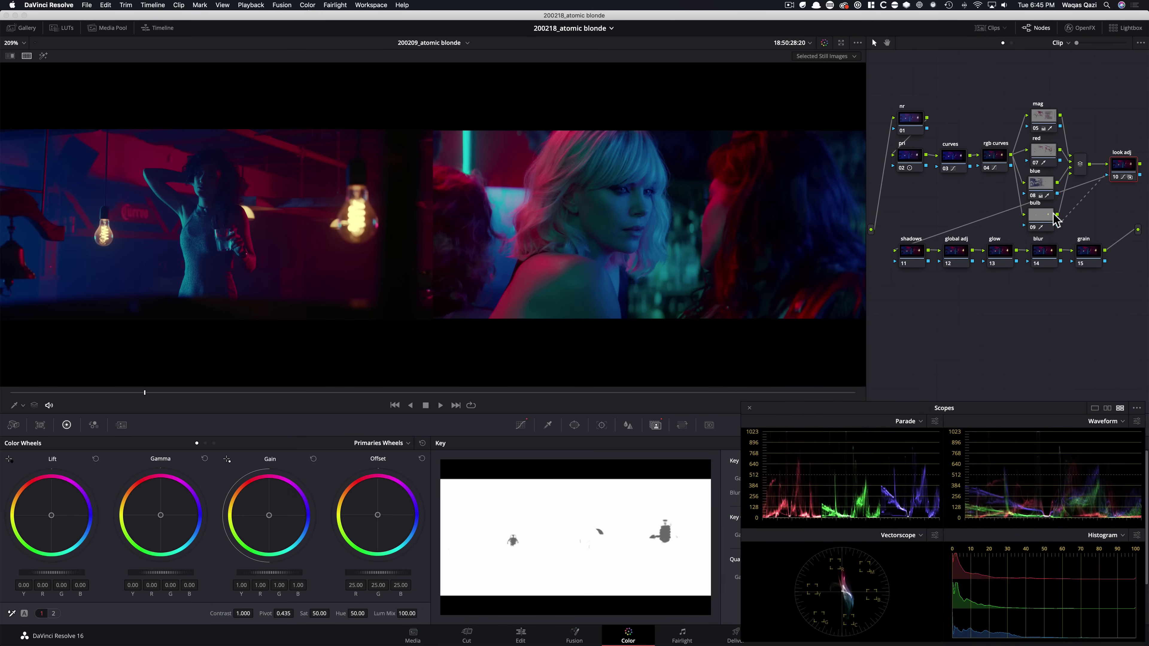
key(super+d)
key(super+d)
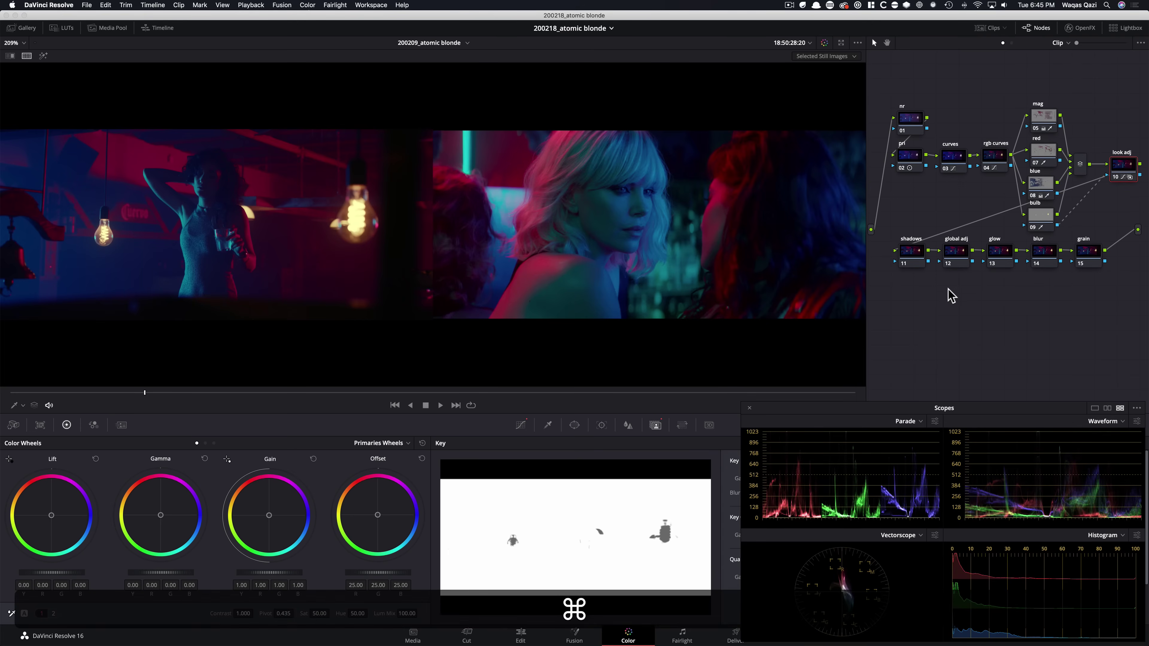
key(shift+super+d)
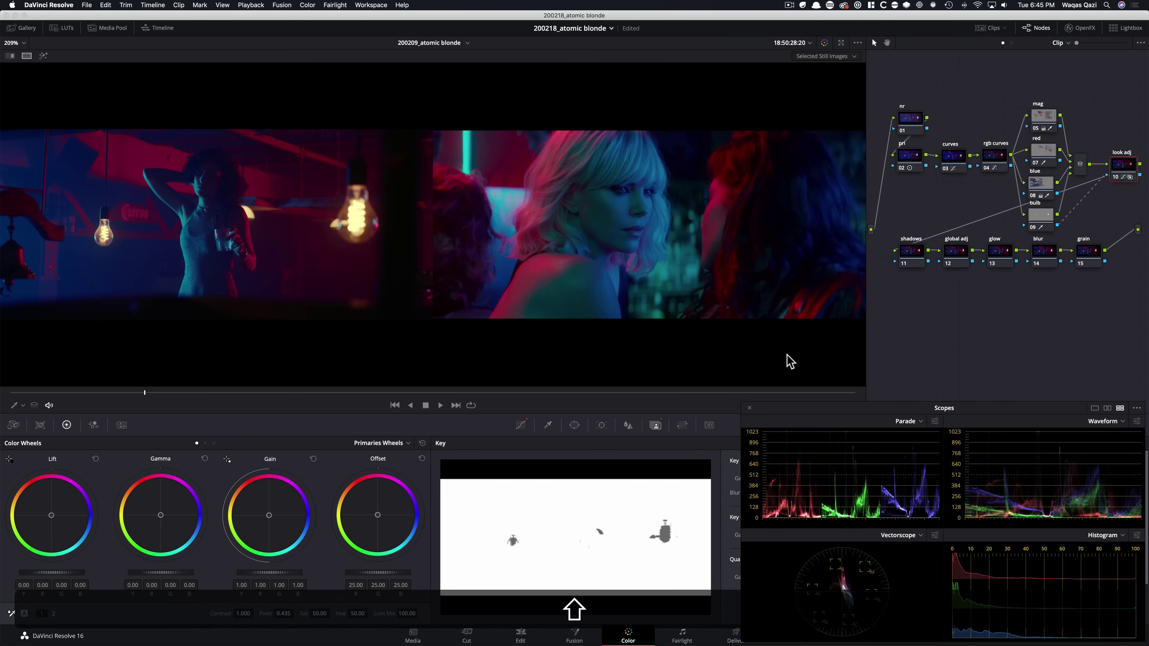
- On the shadows node, qualify the darker tones with luminance high 52.0 and high softness 8.2, checking the matte in highlight view
click(916, 258)
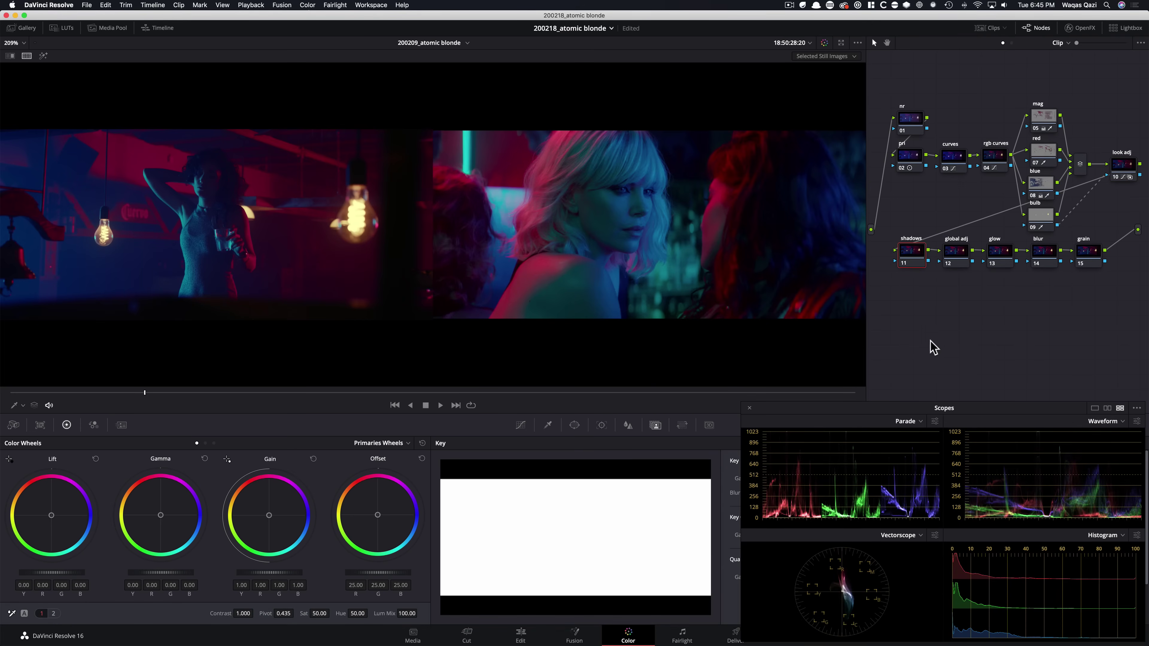
drag(840, 415, 835, 196)
click(548, 425)
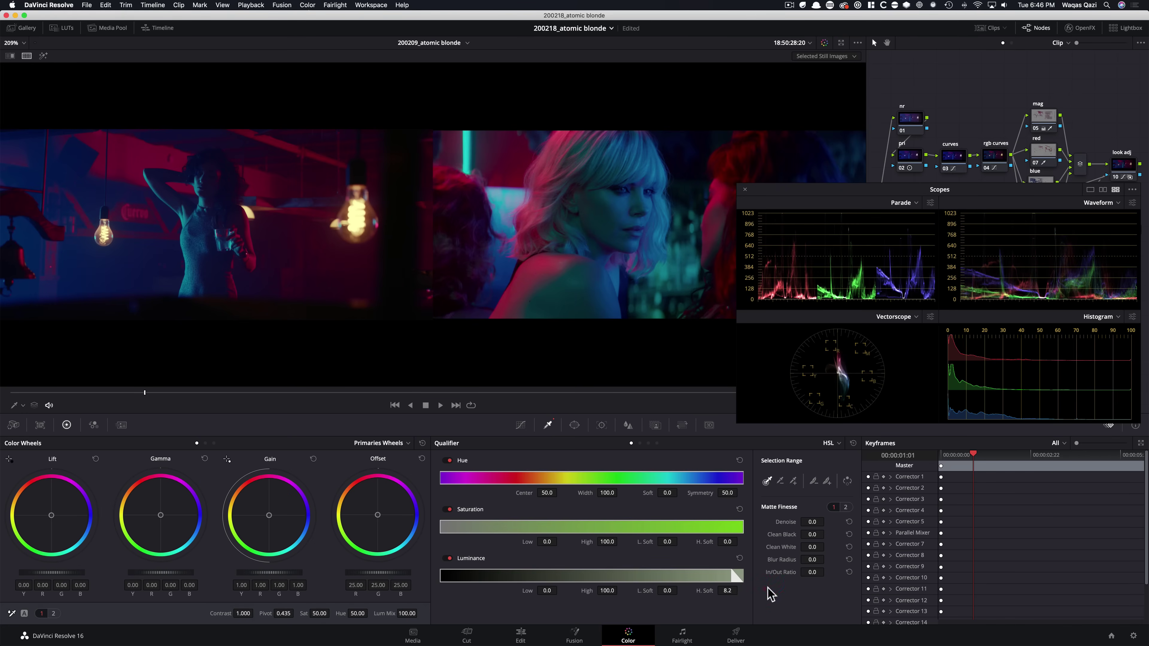
key(shift)
key(shift+h)
drag(737, 576, 522, 578)
key(super+w)
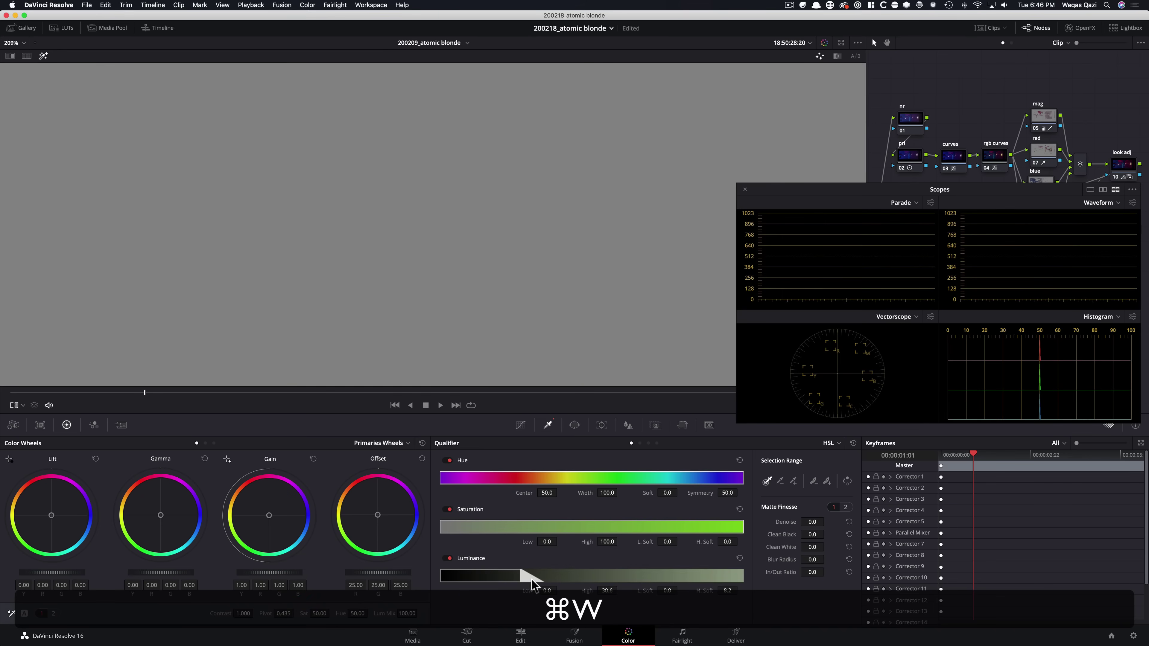
key(shift+super+z)
key(shift+z)
mouse_move(605, 591)
mouse_down()
mouse_move(746, 588)
mouse_move(688, 589)
mouse_move(717, 590)
mouse_move(703, 590)
mouse_up()
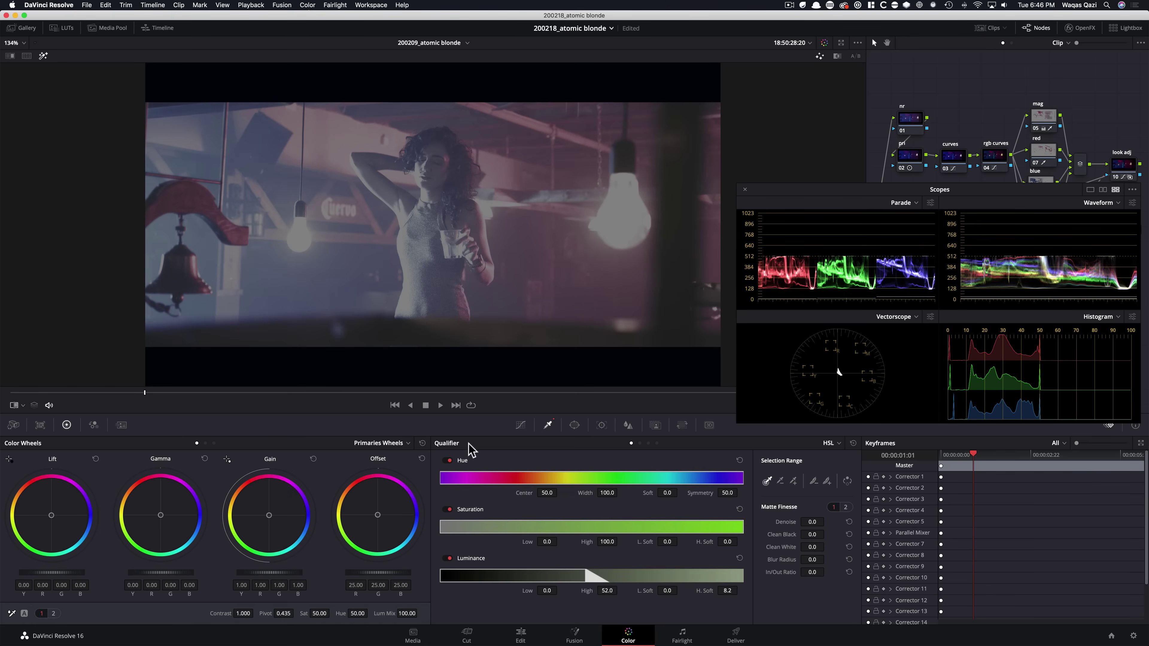
key(shift+h)
key(alt+super+w)
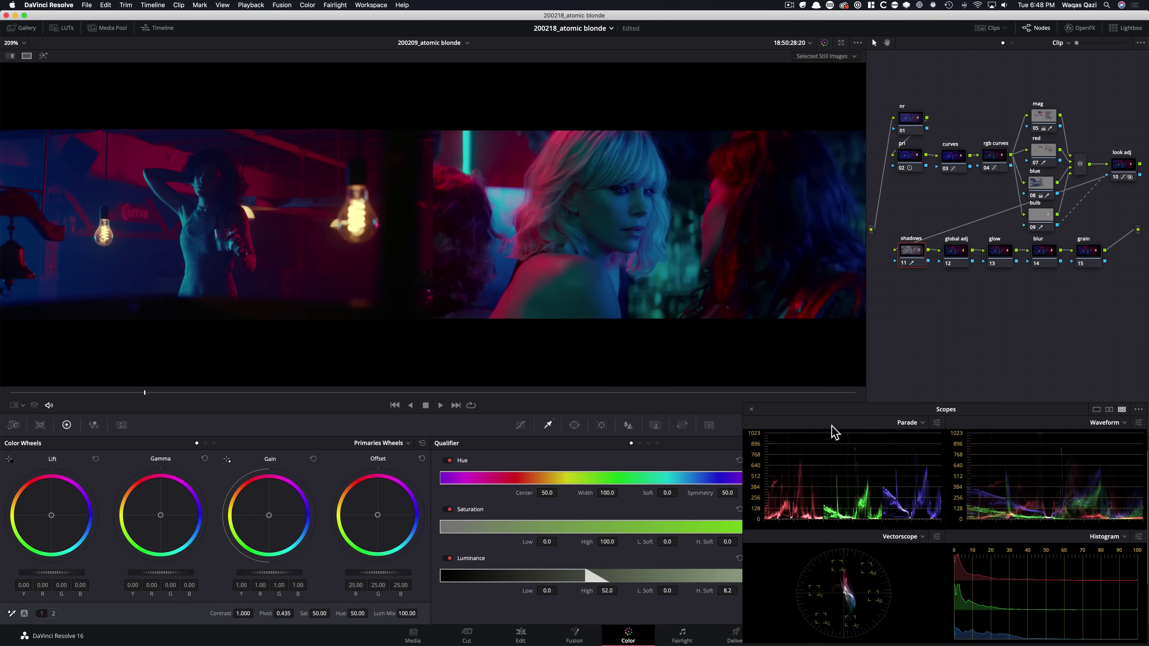
- In the shadows node's primary bars, set Lum Mix to 0 and lower the blue Lift to -0.05
key(super+s)
click(206, 443)
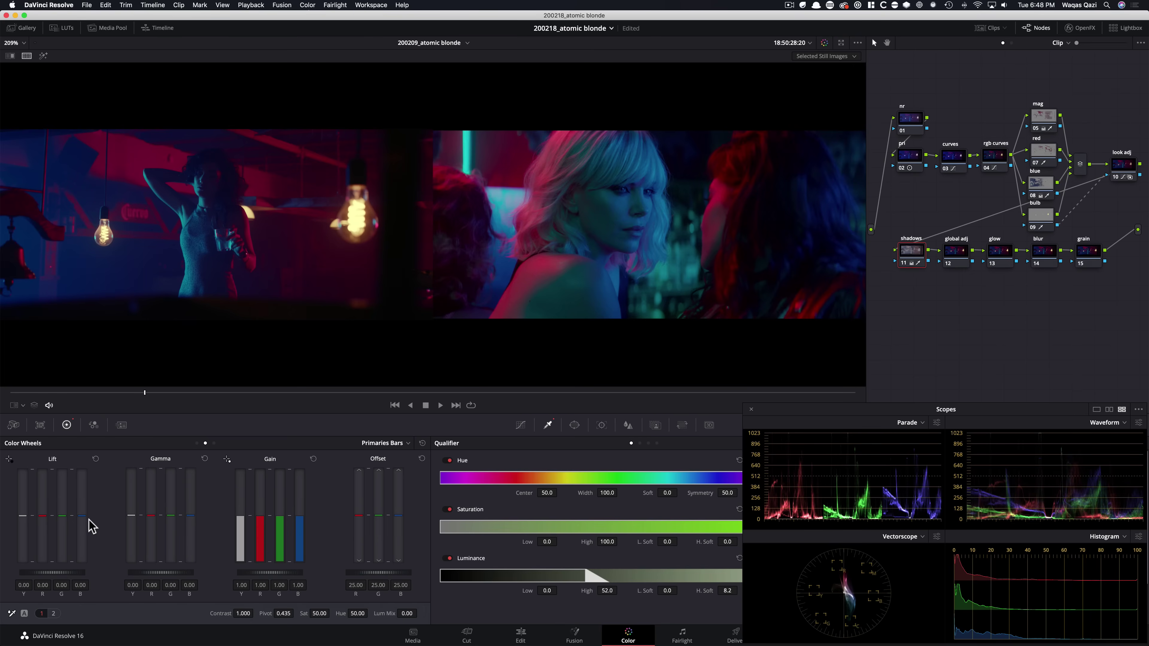
drag(83, 522, 74, 556)
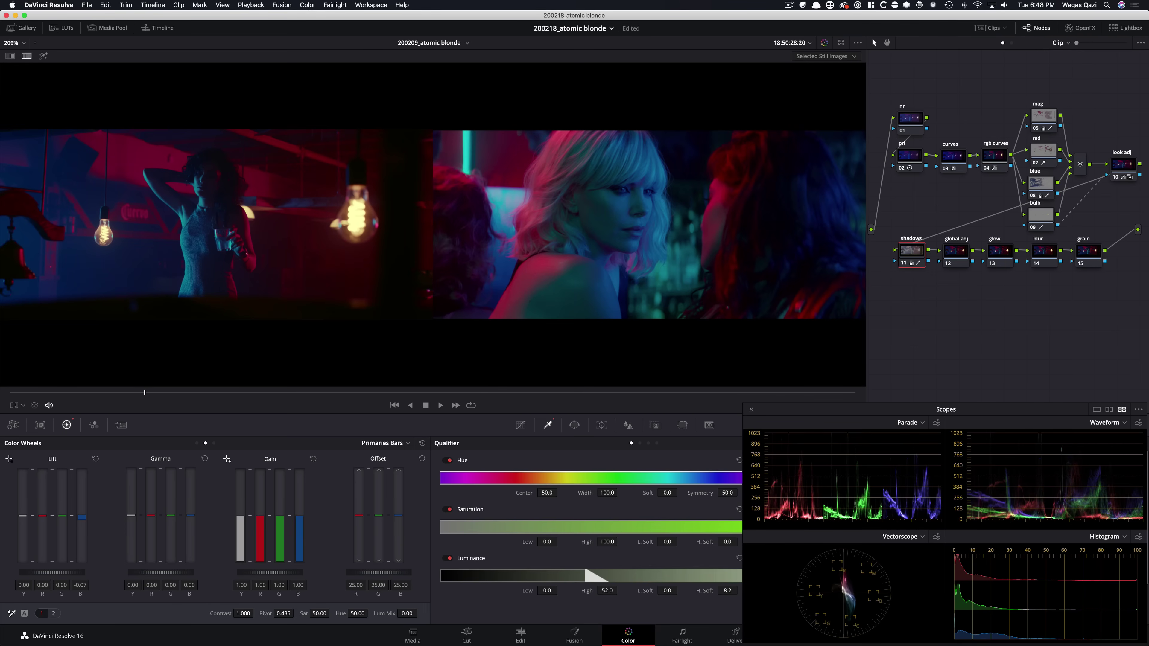
key(super+d)
key(super+d)
key(super+d)
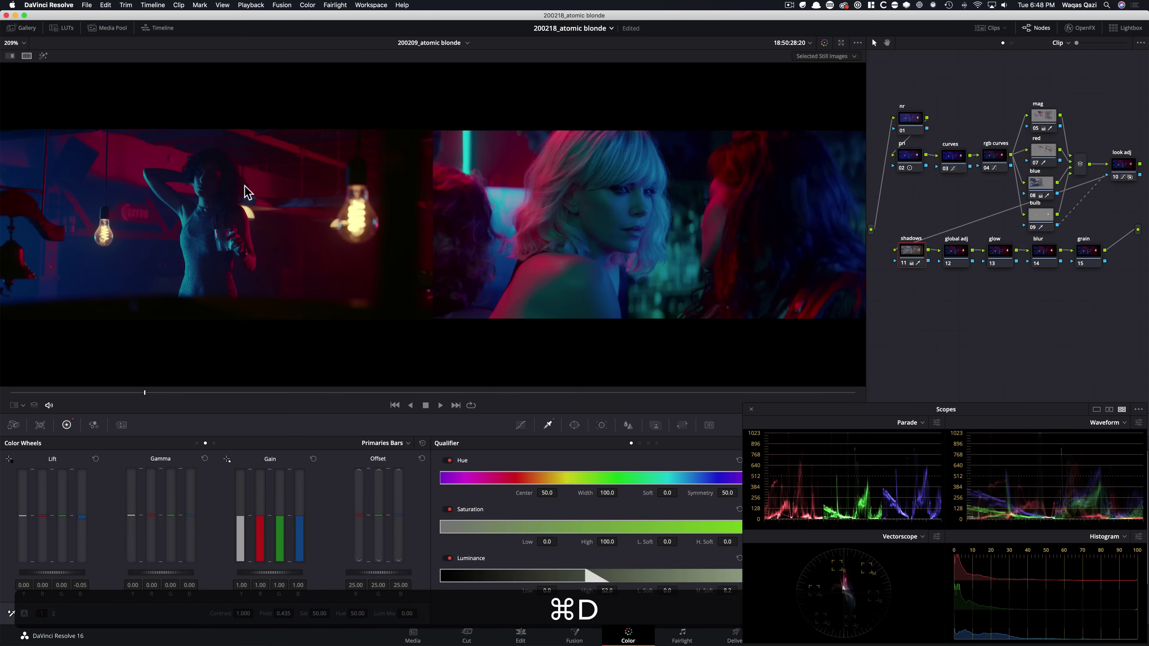
- Compare the shot with the shadows node disabled and enabled, checking the blue in the dark areas against the reference still
key(super+d)
key(super+d)
key(super+d)
key(super+d)
key(super+d)
key(super+d)
key(super+d)
key(super+d)
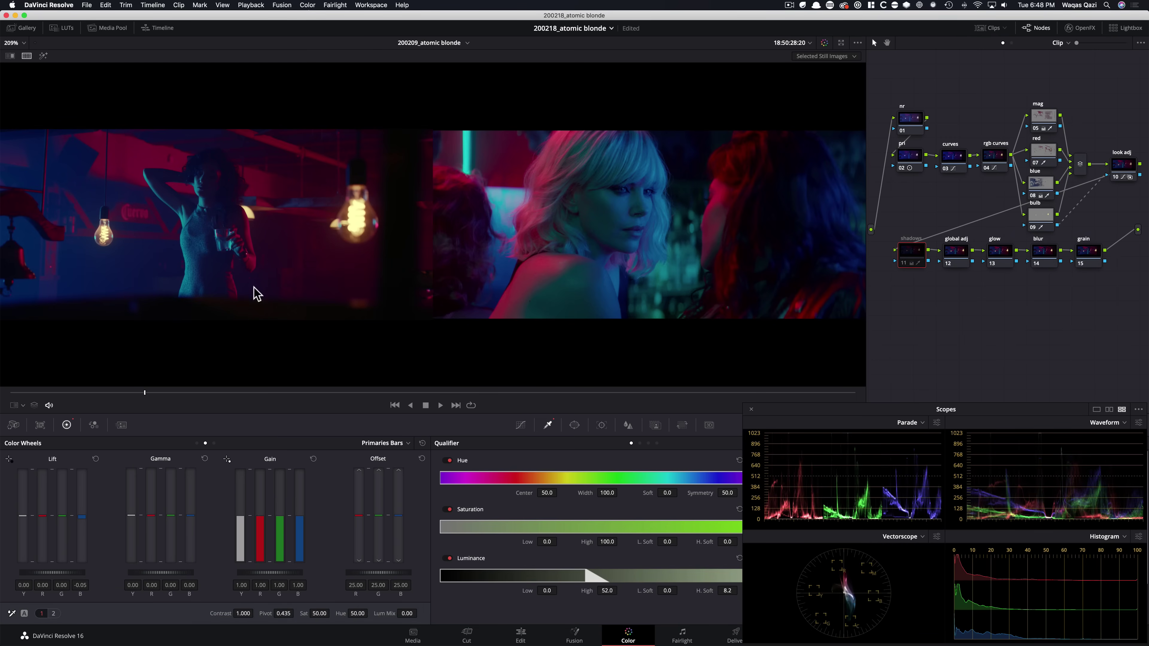
key(super+d)
key(super+d)
key(super+d)
key(super+d)
key(super+d)
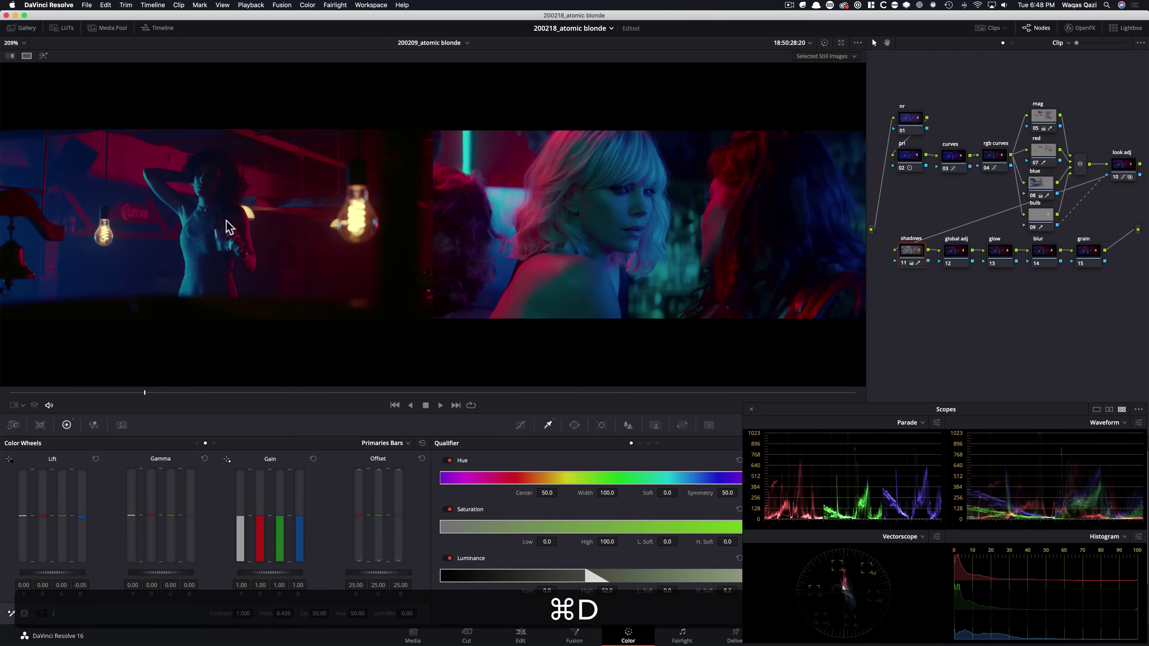
key(super+d)
key(super+d)
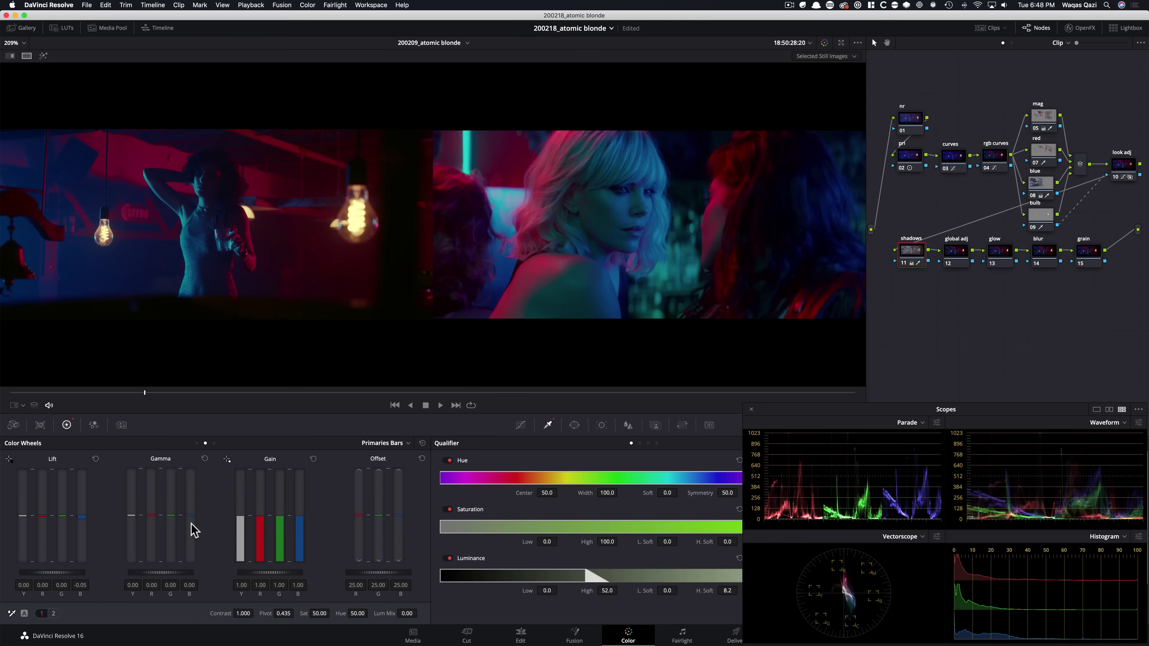
- Lower the shadows node's blue Gamma to -0.07, checking the shot before and after
mouse_move(189, 531)
mouse_down()
mouse_move(187, 573)
mouse_move(187, 506)
mouse_move(199, 577)
mouse_up()
key(super+d)
key(super+d)
key(super+d)
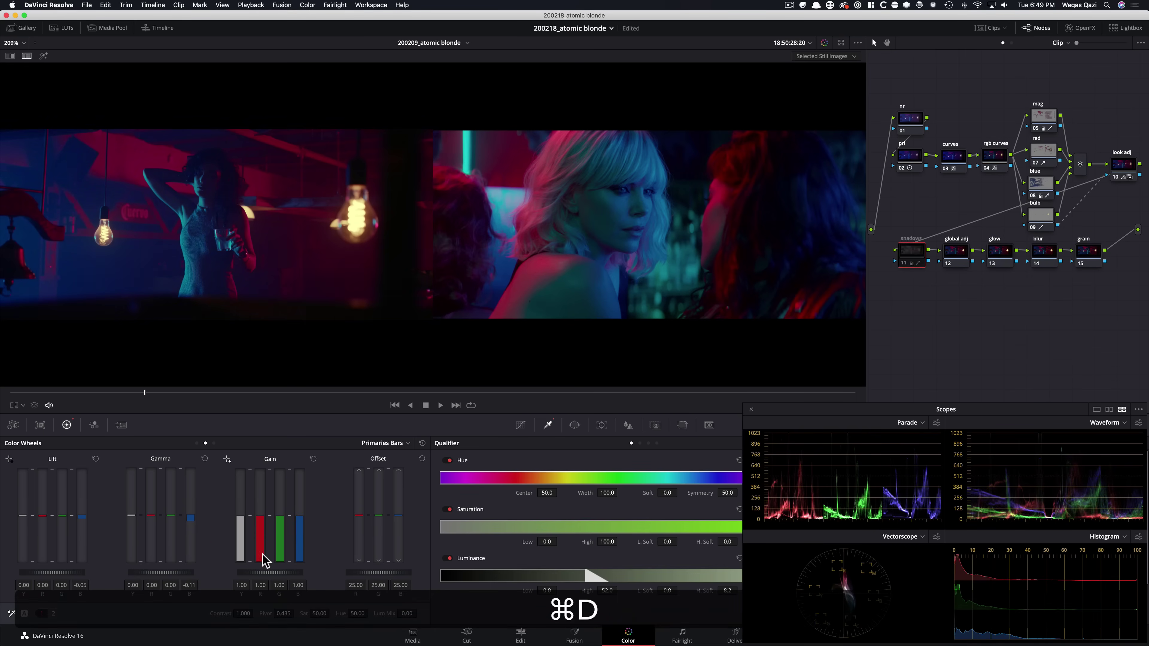
key(super+d)
key(super+d)
key(super+d)
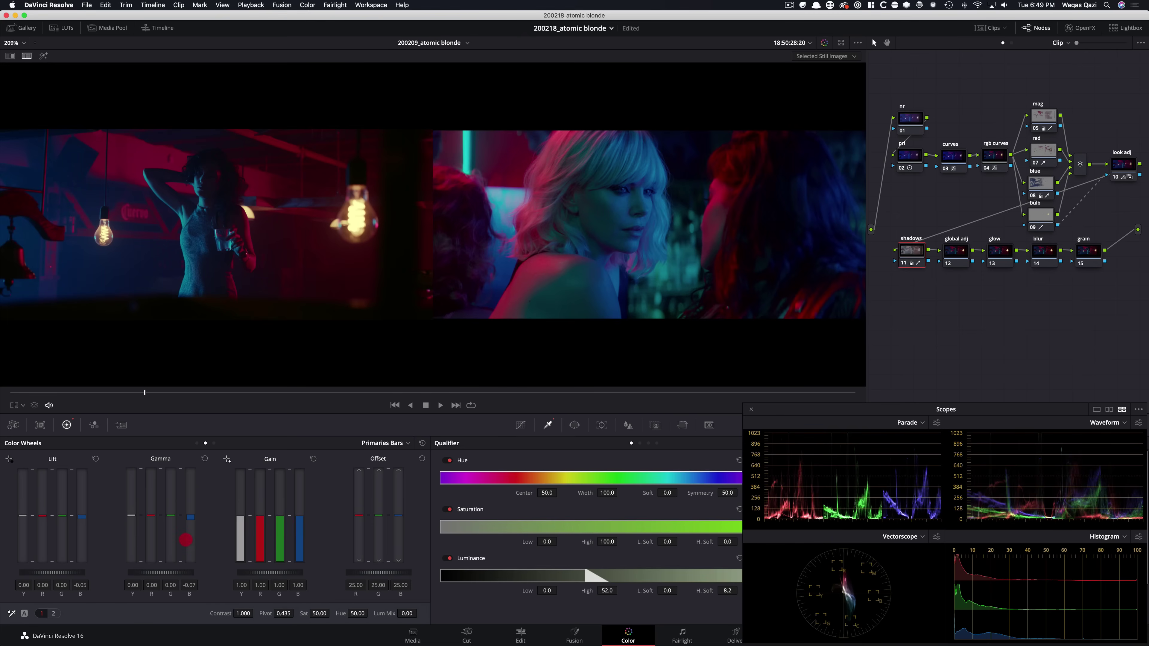
- Examine the bulbs, background and subject with the combined blue Lift and Gamma changes bypassed and active beside the reference
key(super+d)
key(super+d)
key(super+d)
key(super+d)
key(super+d)
key(super+d)
key(super+d)
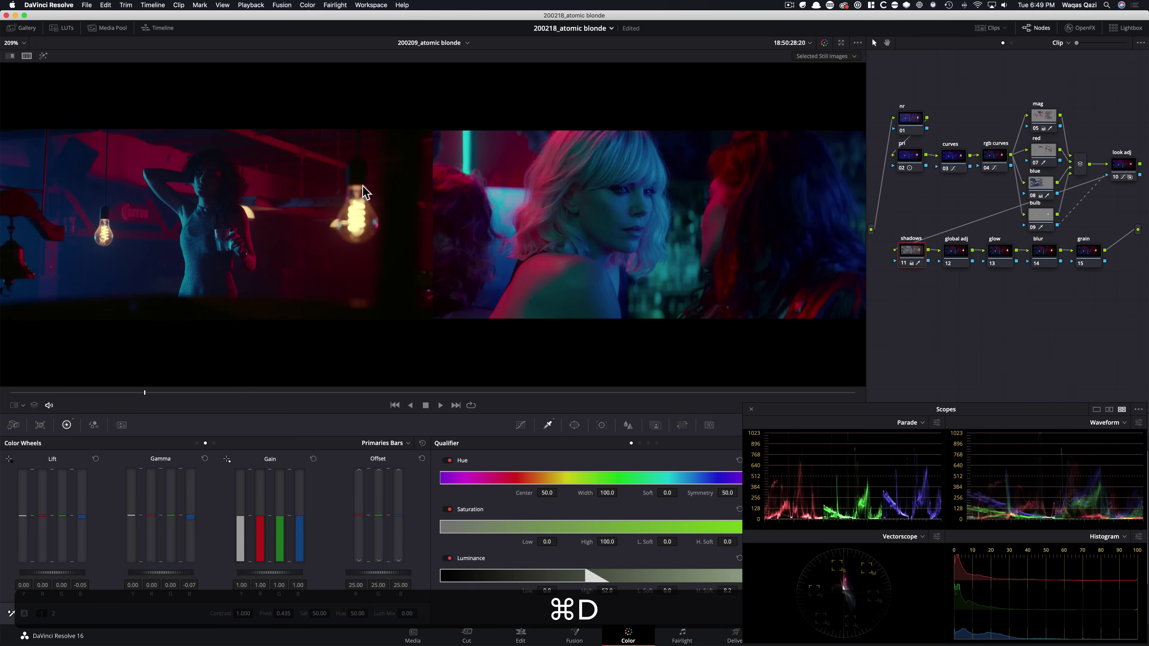
key(super+d)
key(super+d)
key(super+d)
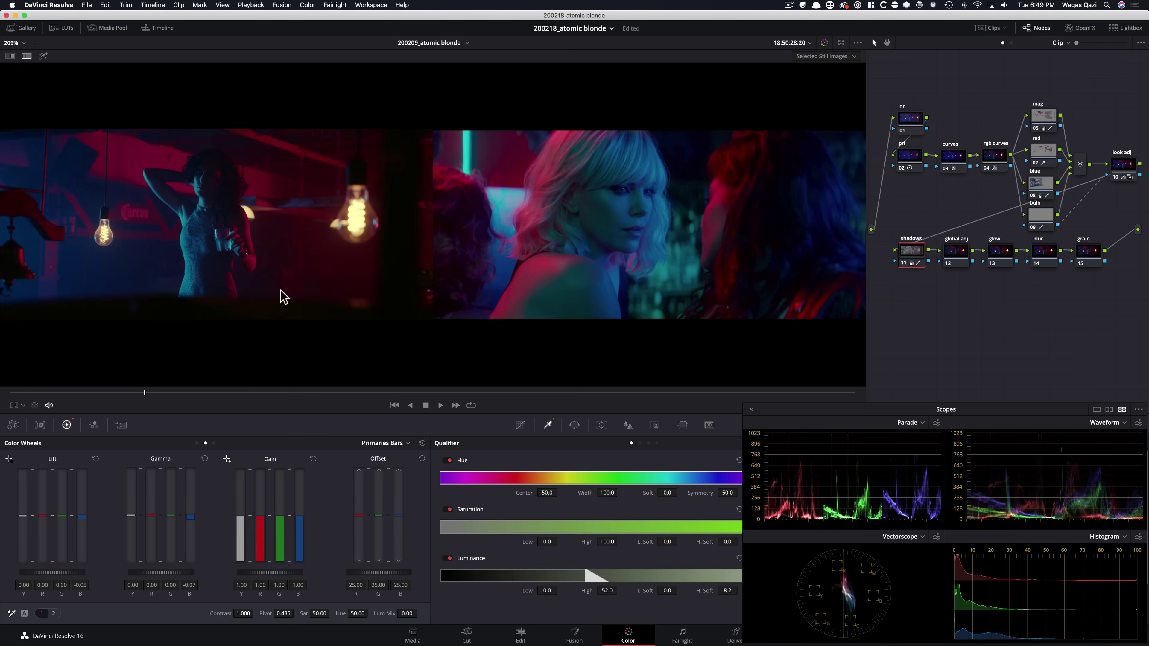
key(super+d)
key(super+d)
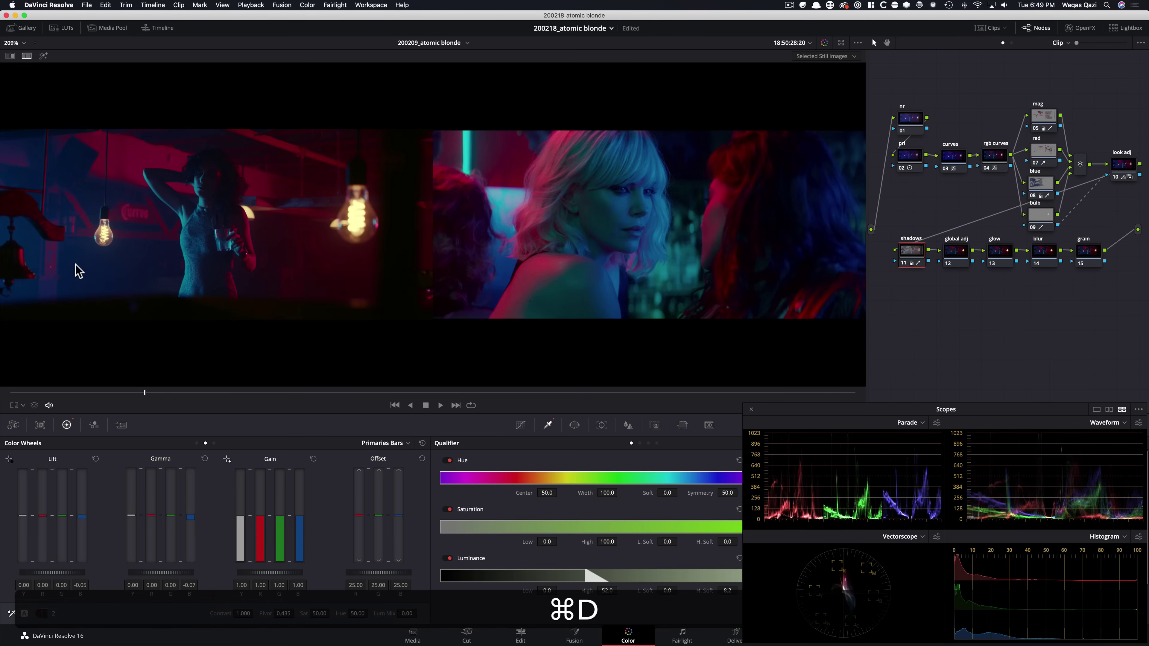
key(super+d)
key(super+d)
key(super+d)
key(super+d)
key(super+d)
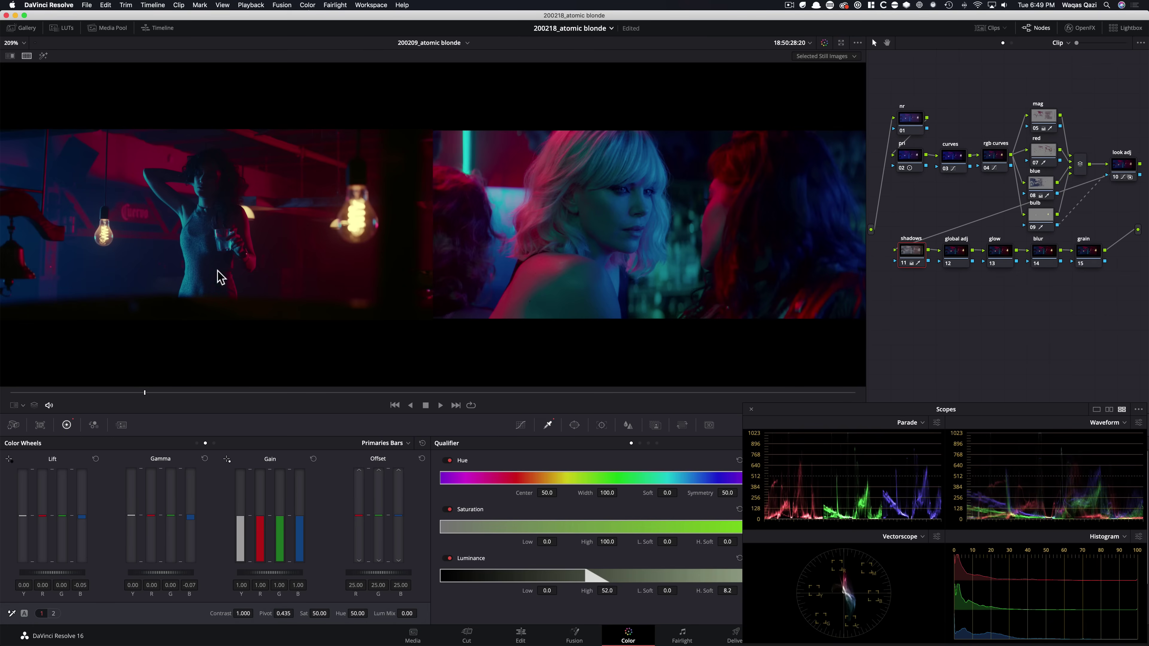
key(super+d)
key(super+d)
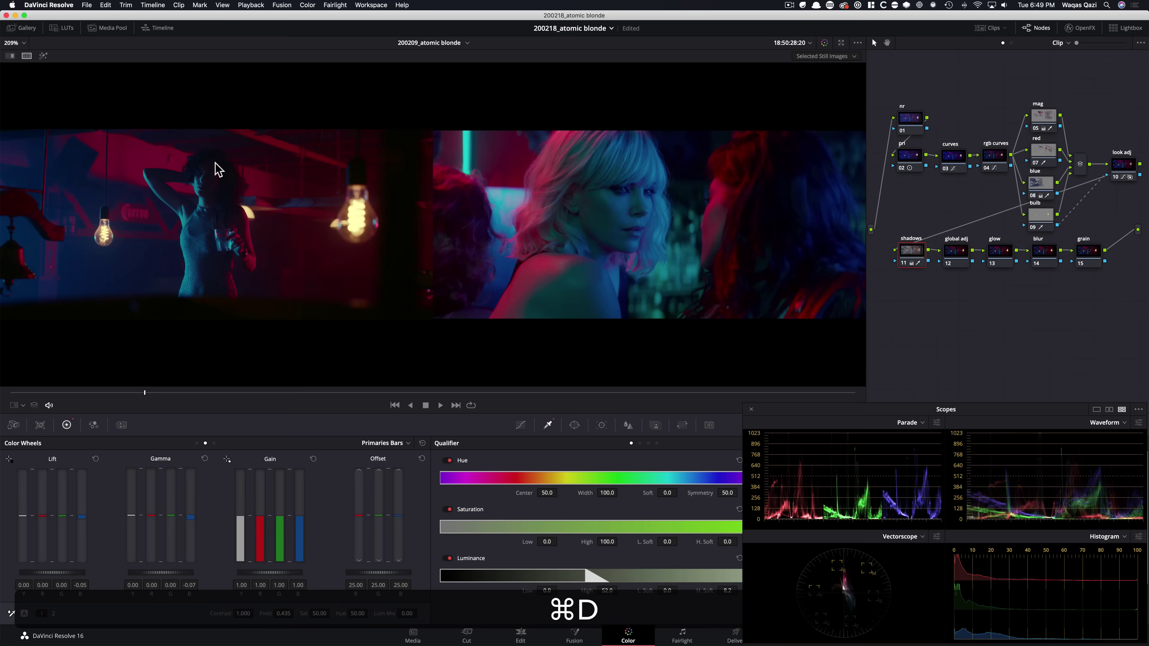
key(super+d)
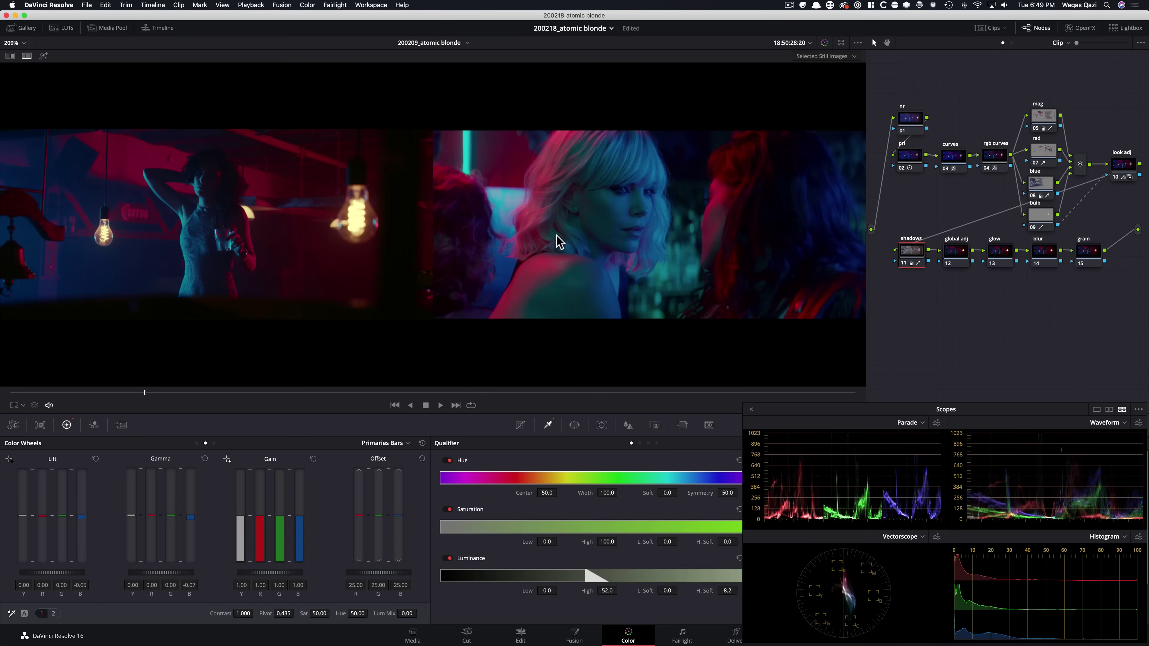
key(super+d)
- Find the Glow effect in the OpenFX library and apply it to the glow node with its default settings
click(1005, 256)
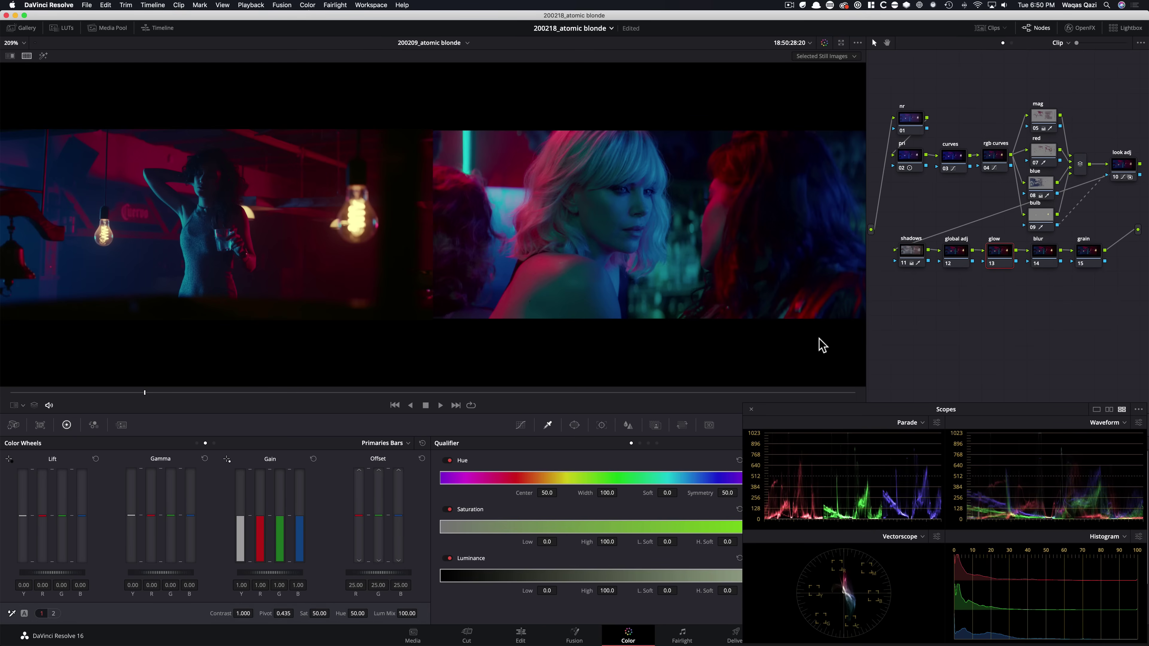
click(1079, 28)
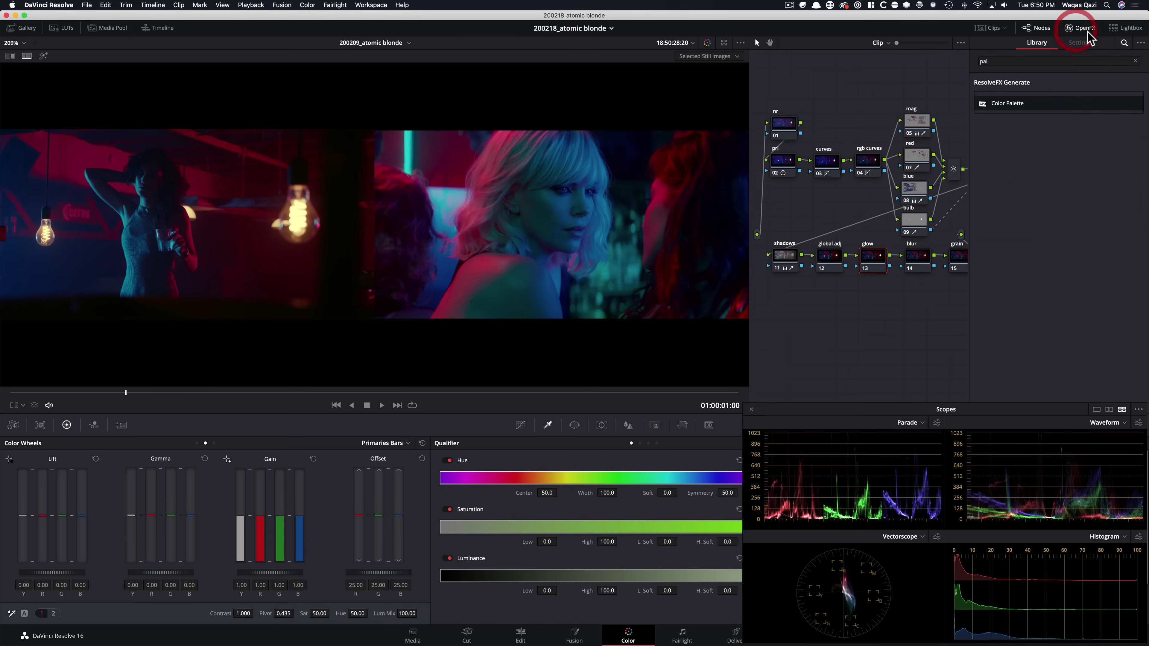
click(1005, 61)
text(pal)
key(super+a)
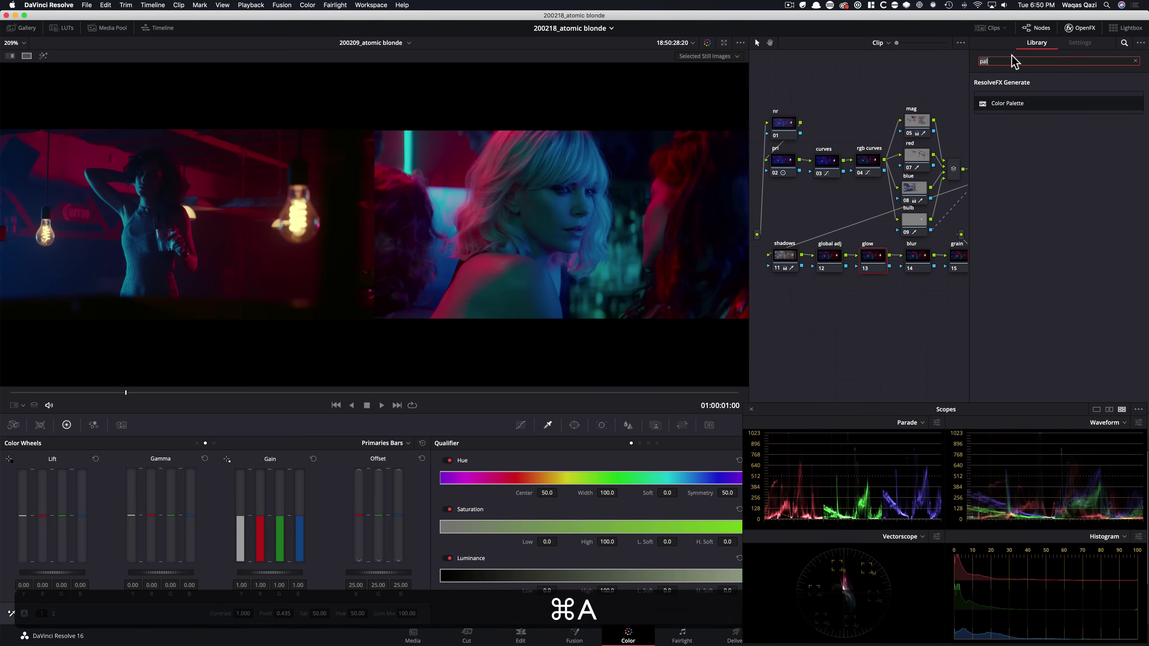
text(glow)
drag(997, 103, 866, 253)
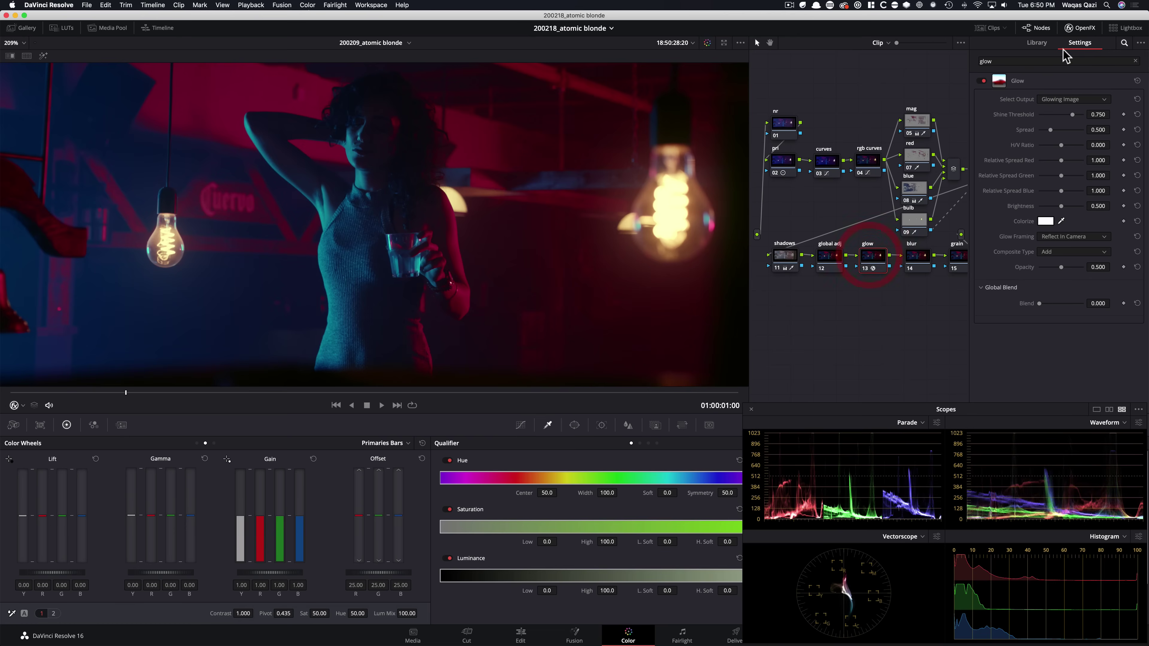
click(1079, 28)
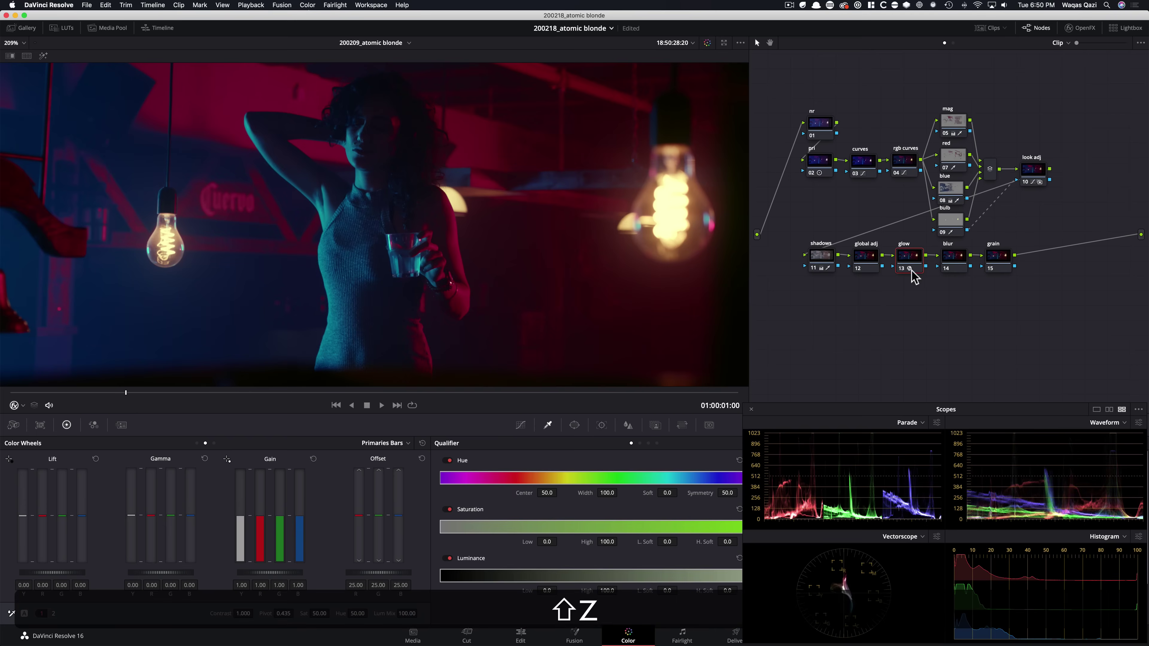
- Compare the glow beside the reference still and leave the glow node disabled
key(shift+z)
key(alt+super+w)
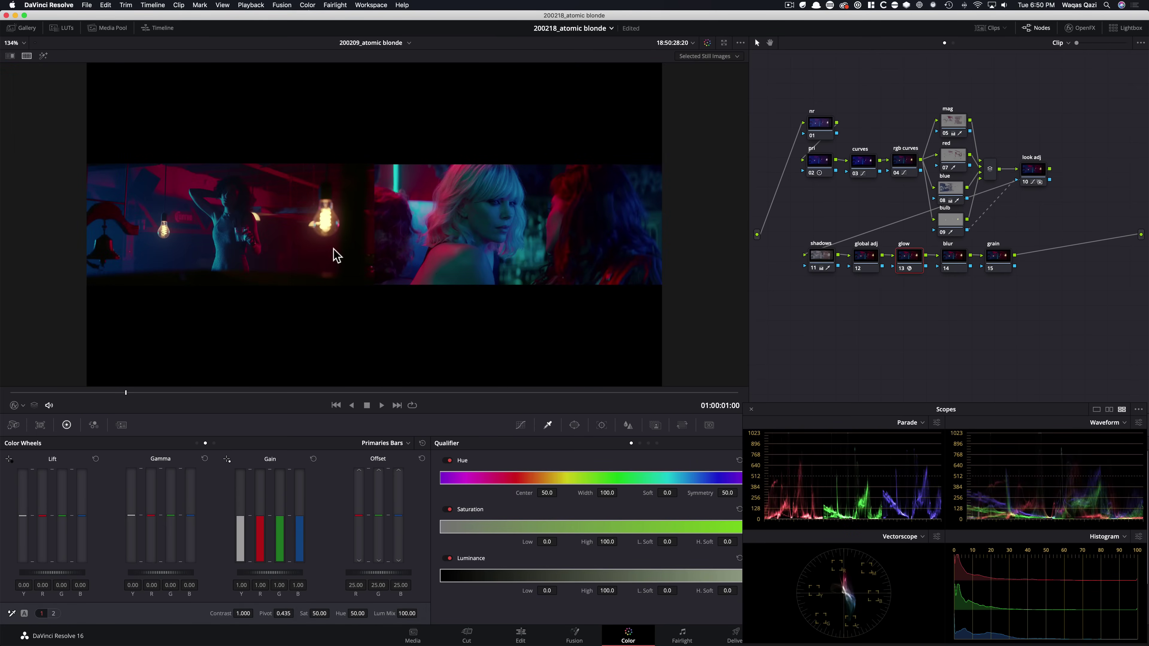
key(super+d)
key(super+equal)
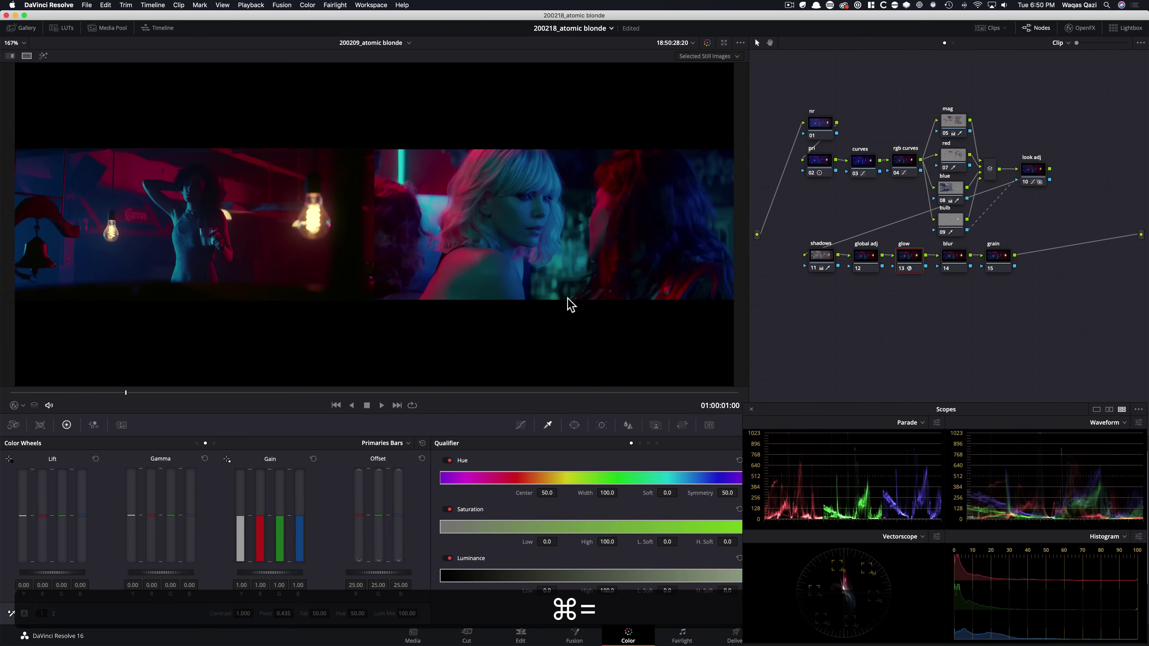
key(super+d)
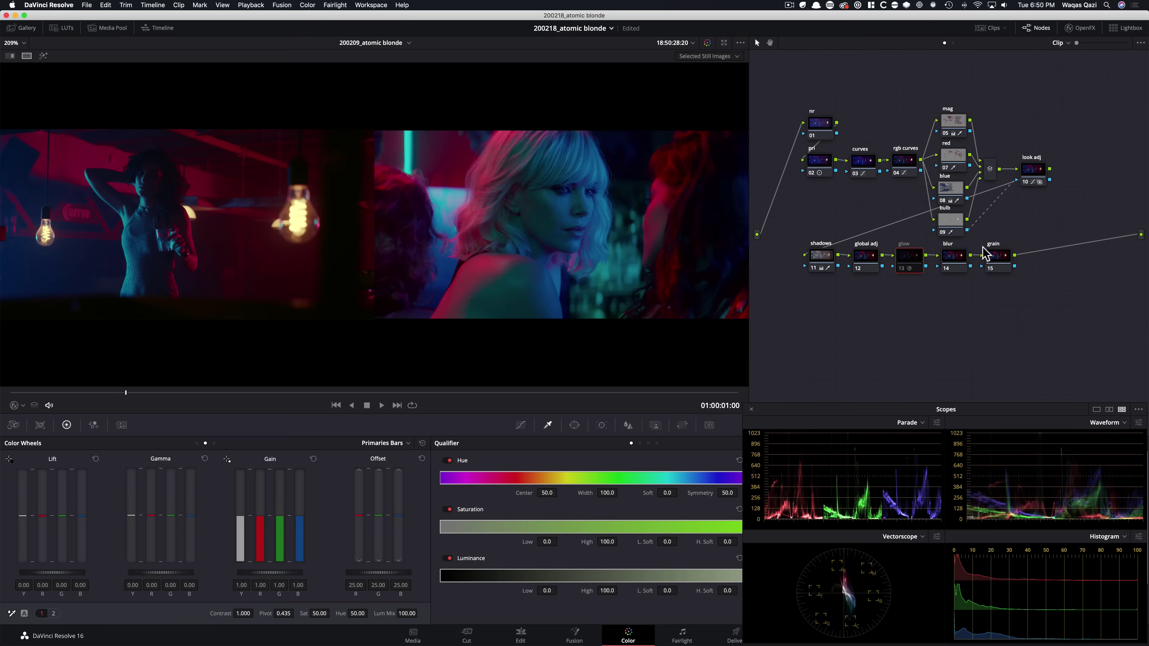
- Set the blur node's Midtone Detail to -49.50
click(946, 260)
click(196, 444)
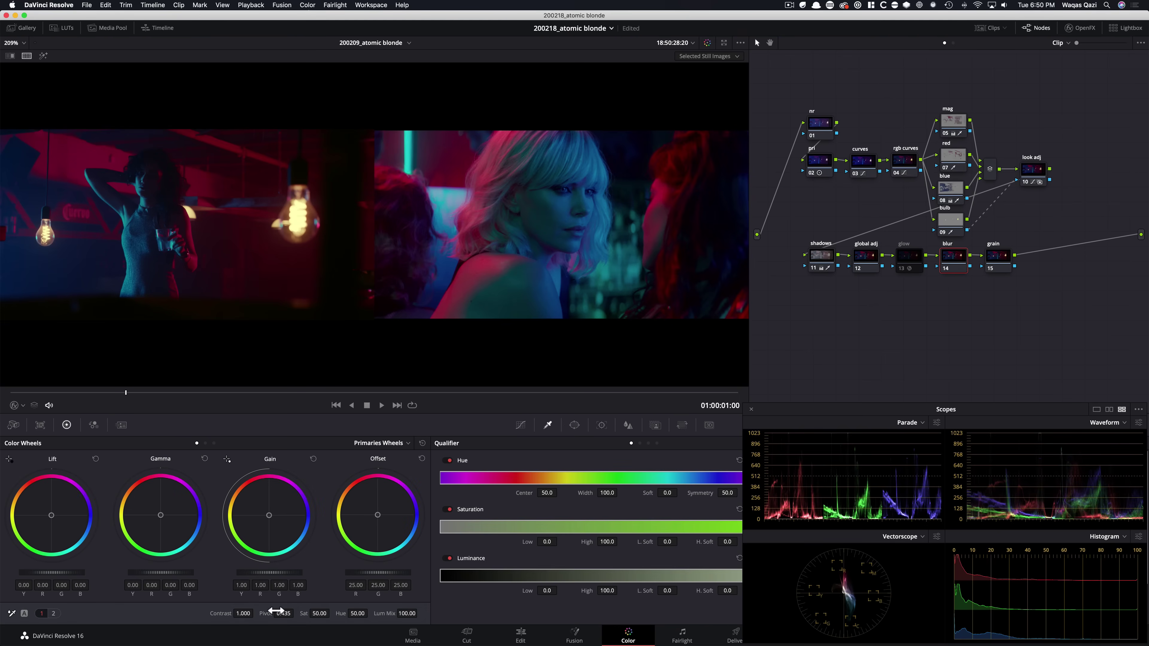
click(52, 614)
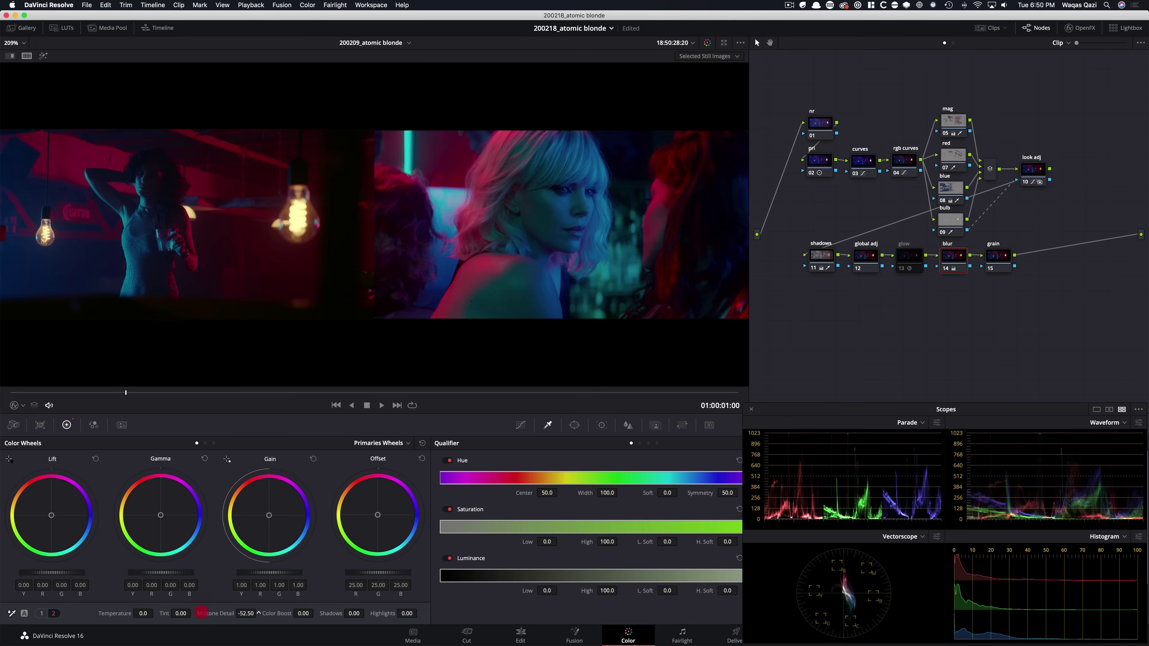
drag(258, 614, 236, 616)
- Compare the full-size shot with the blur node disabled and enabled to judge the softening on the subject
key(super+w)
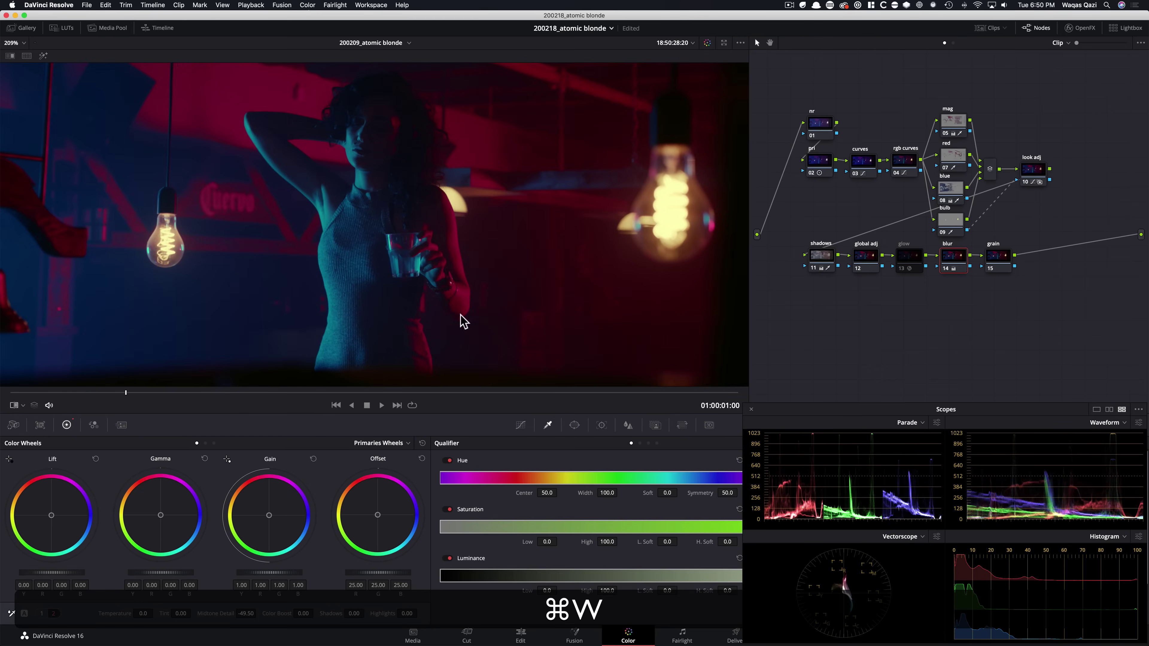
key(super+d)
key(super+d)
key(super+d)
key(super+d)
key(super+d)
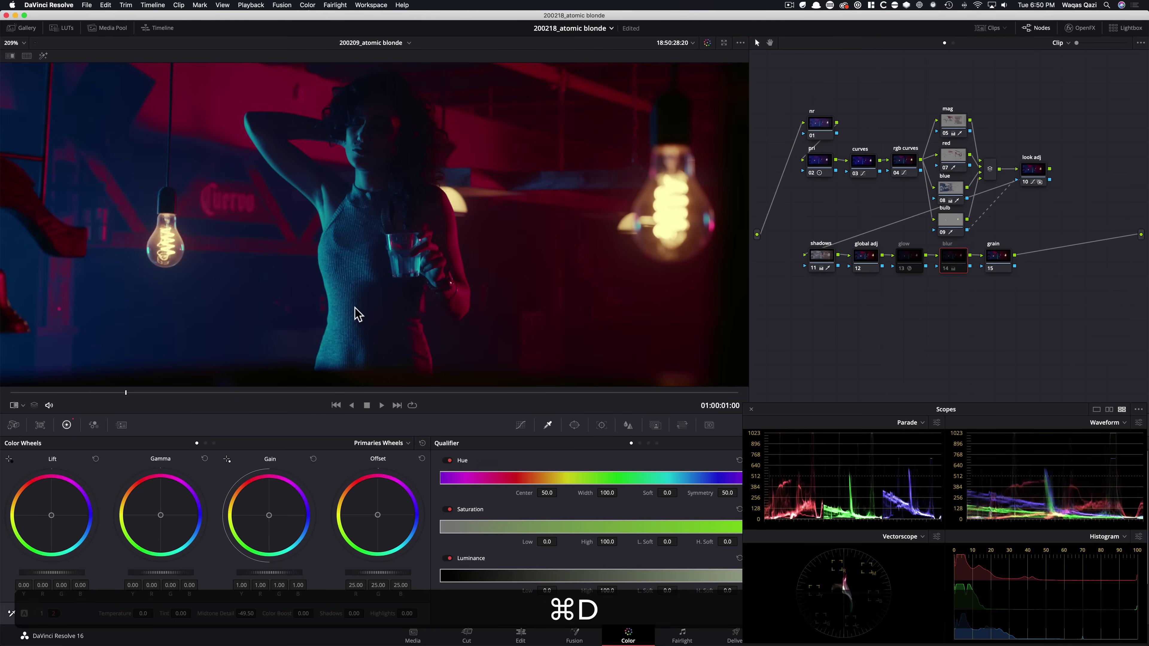
key(super+d)
key(super+d)
key(super+d)
key(super+d)
key(super+d)
- Inspect the small hanging bulb up close with the blur node off and on, and view the full-frame reference still
key(super+equal)
key(super+equal)
drag(467, 211, 600, 277)
drag(513, 276, 716, 249)
drag(532, 246, 712, 230)
key(super+d)
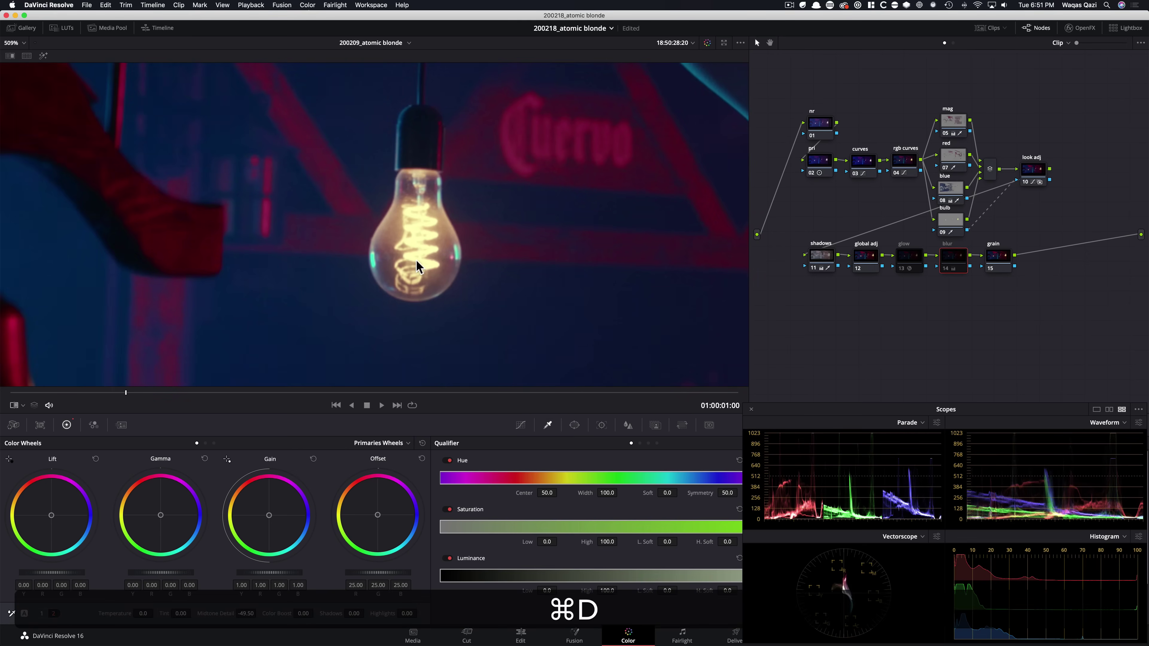
key(super+d)
key(super+d)
key(super+d)
key(super+d)
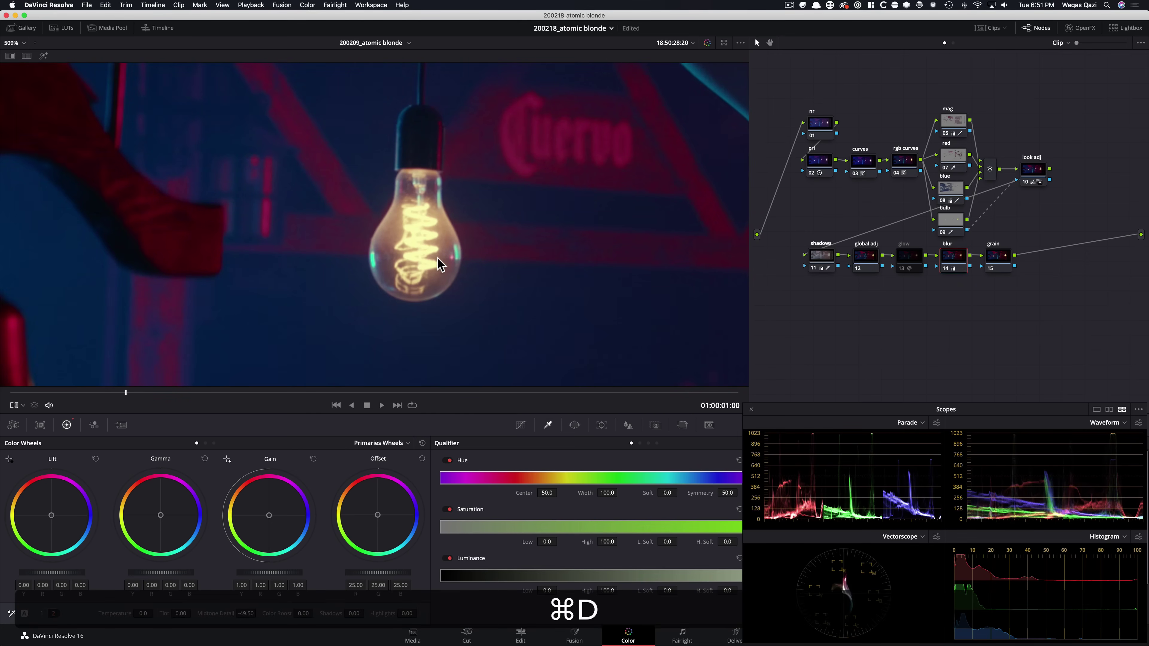
key(super+d)
key(super+d)
key(super+d)
key(super+d)
key(super+d)
key(shift+z)
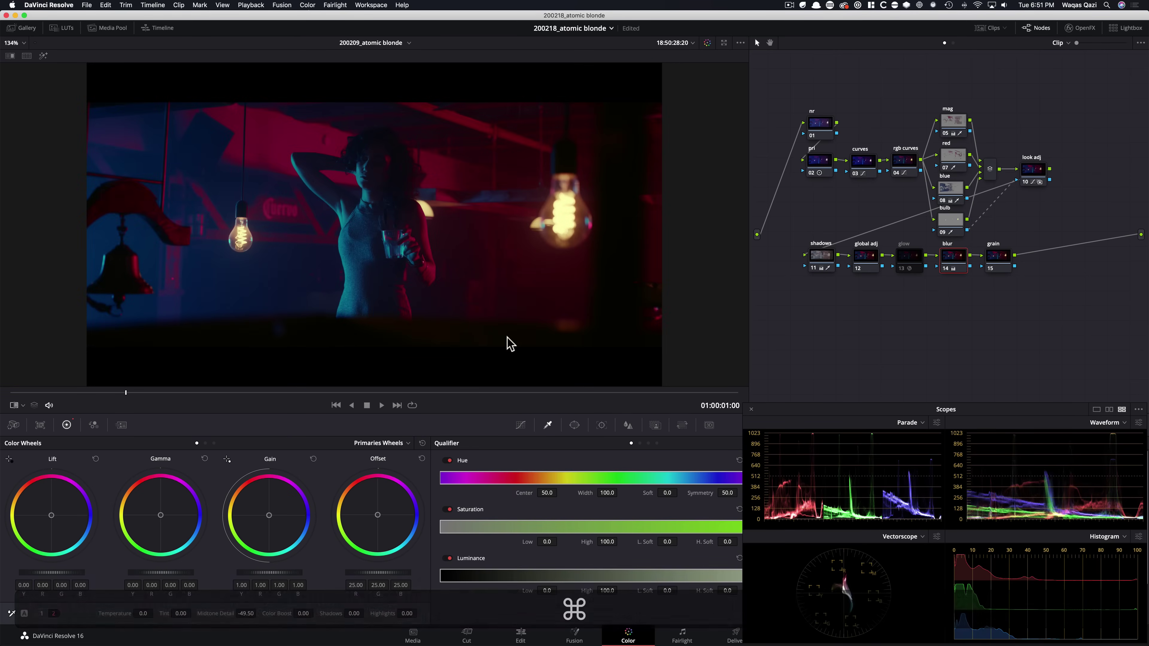
key(super+w)
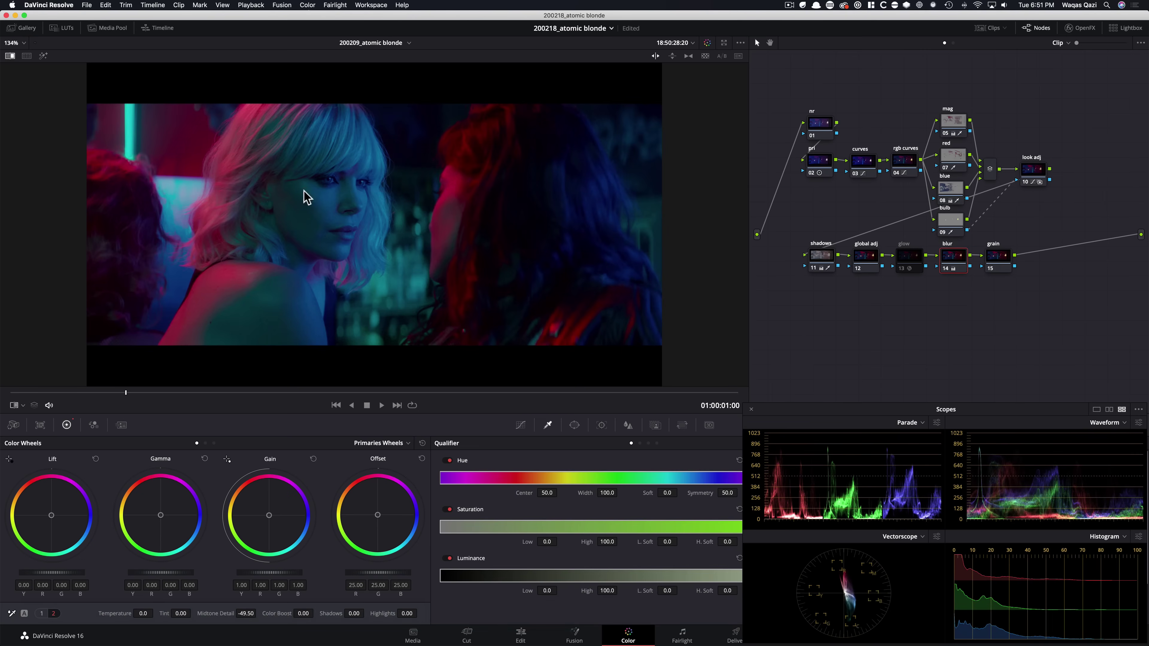
- Flip between the full-frame reference still and the graded clip to compare their softness
key(super+w)
key(super+w)
key(super+w)
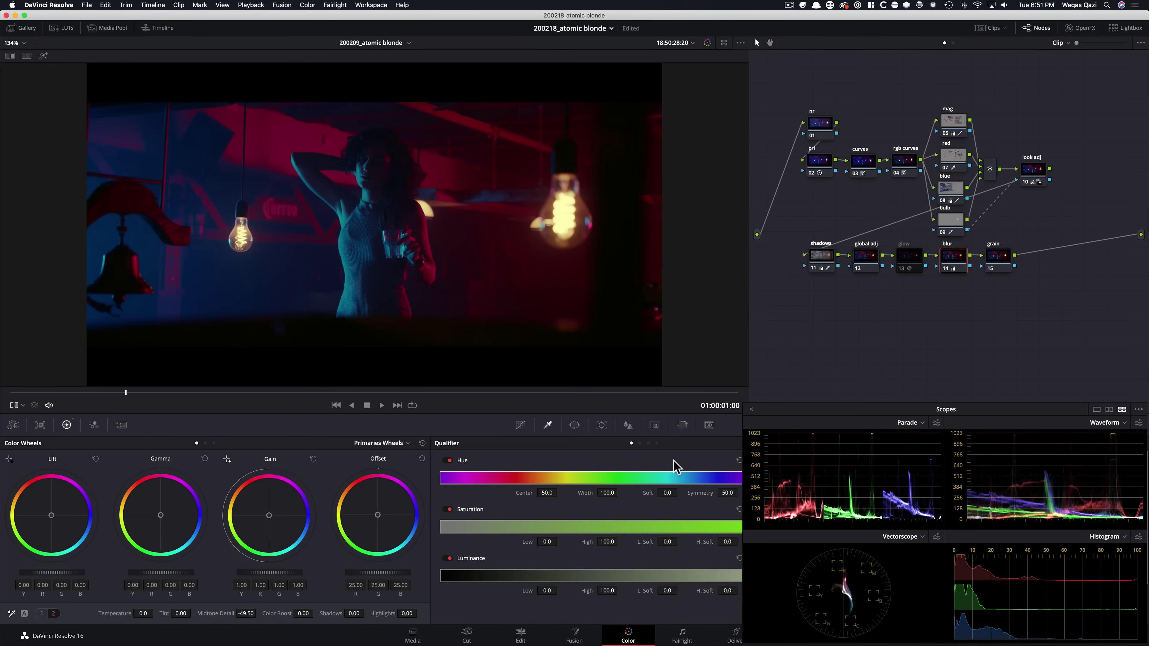
- Compare the glow node off and on beside the reference still, leave it enabled, and return to the full-frame clip
key(super+d)
click(913, 257)
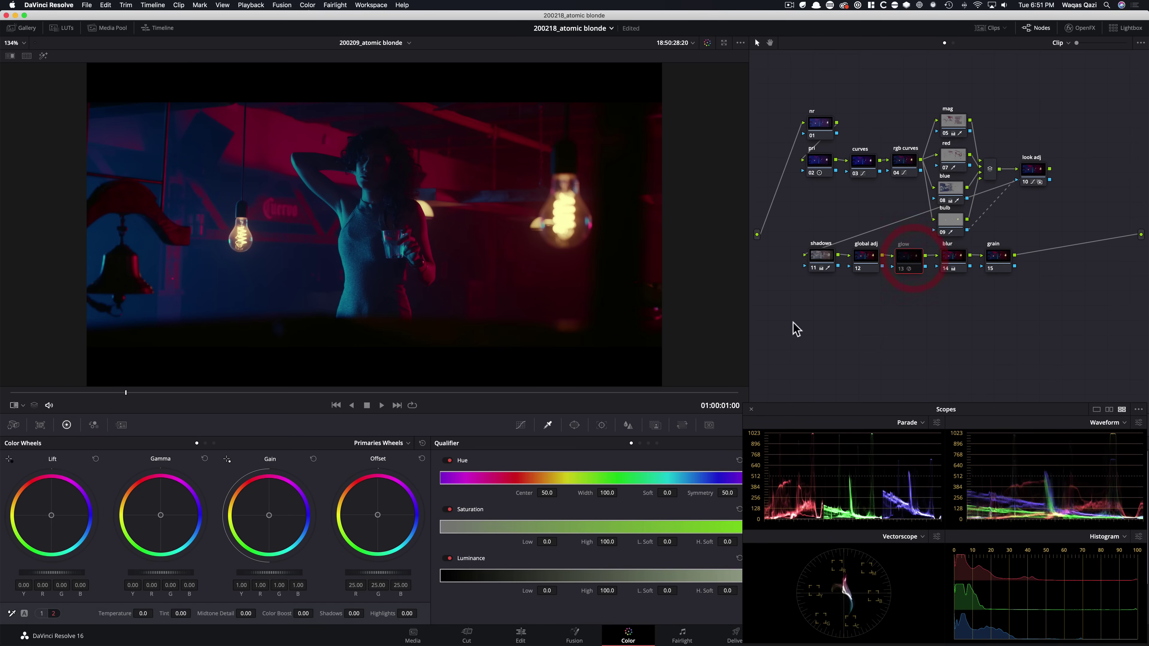
key(alt+super+w)
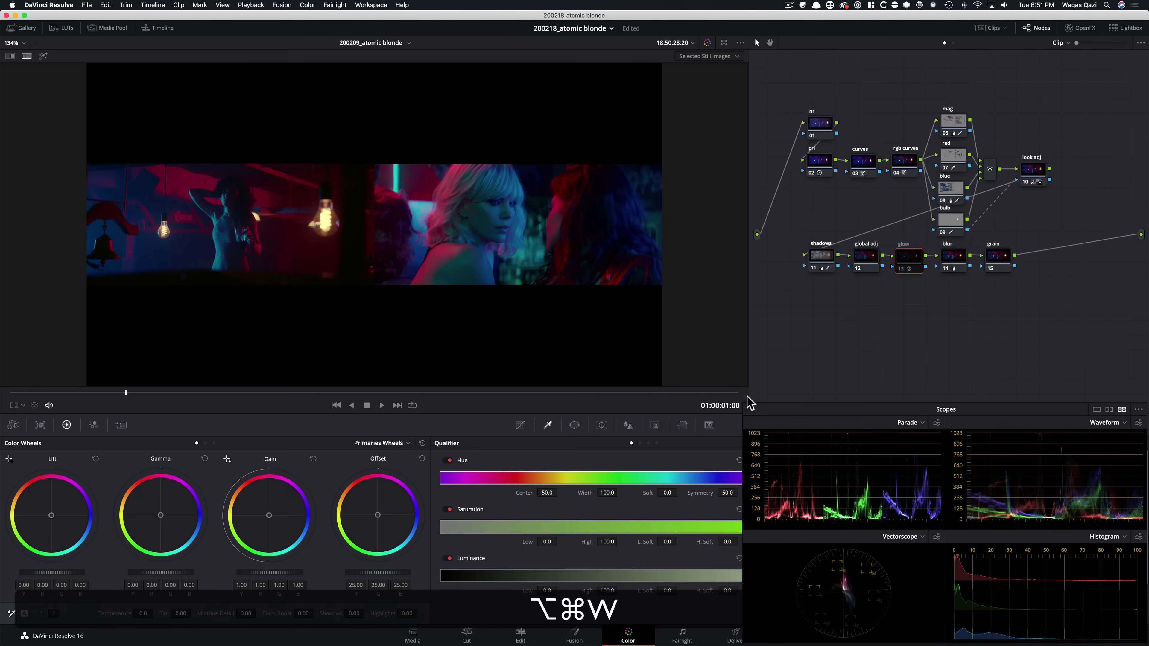
key(super+d)
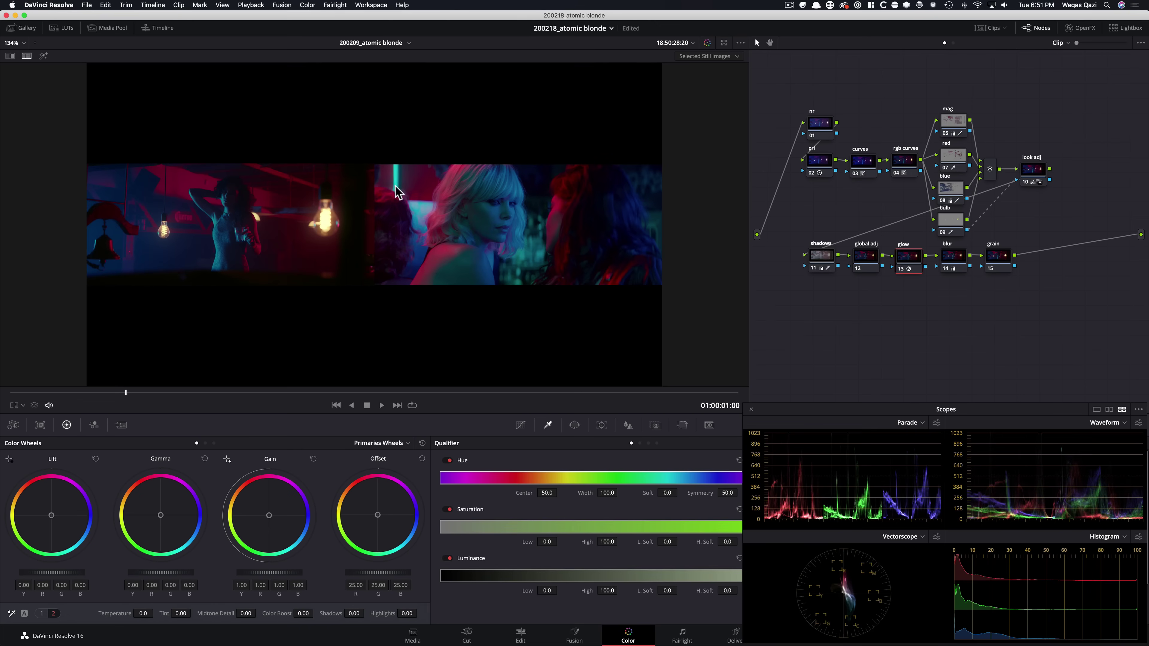
key(super+d)
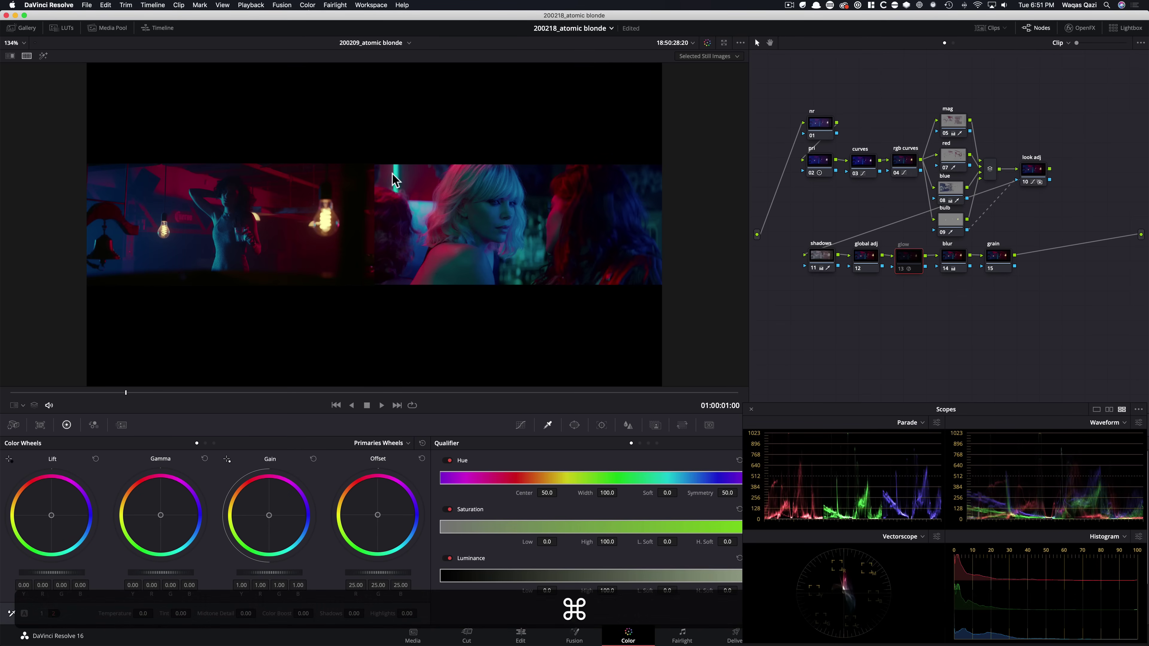
key(super+d)
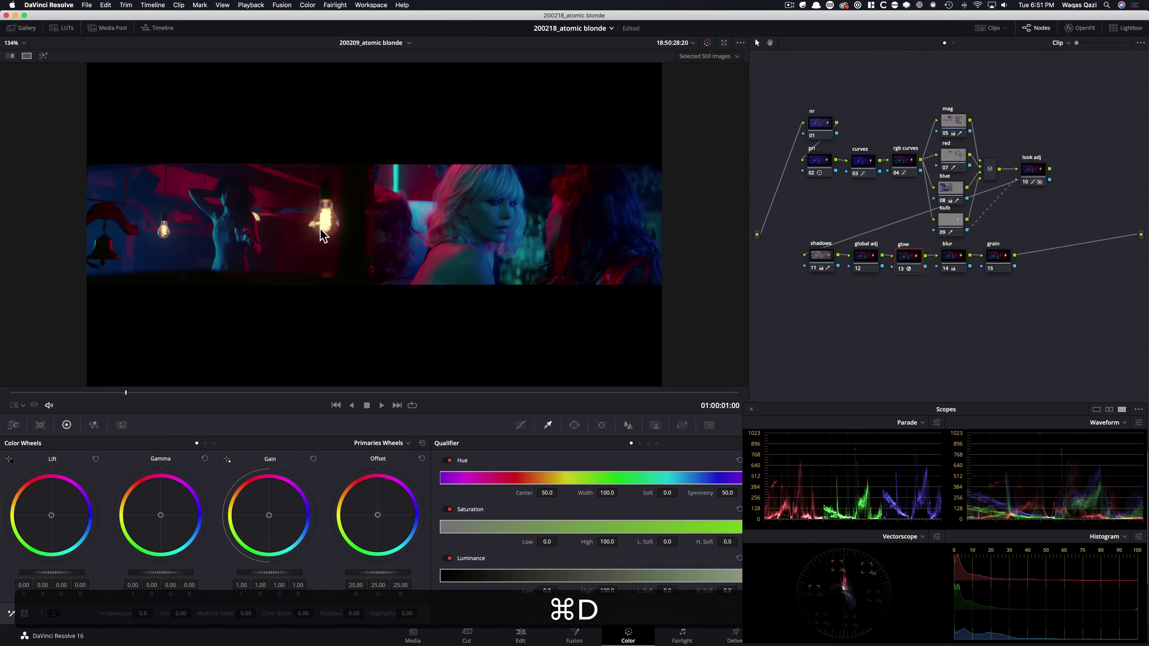
key(super+w)
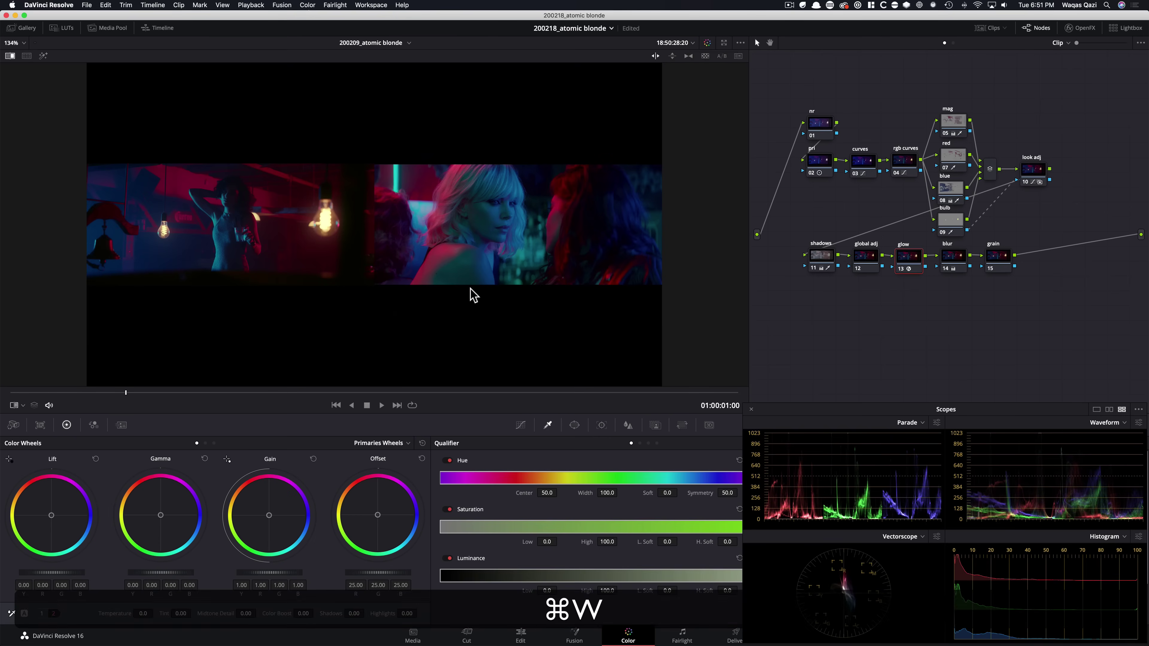
- Isolate the effect with Glow Alone, set Shine Threshold to 0.337 and Brightness to 0.248, and restore the Glowing Image output
click(1080, 27)
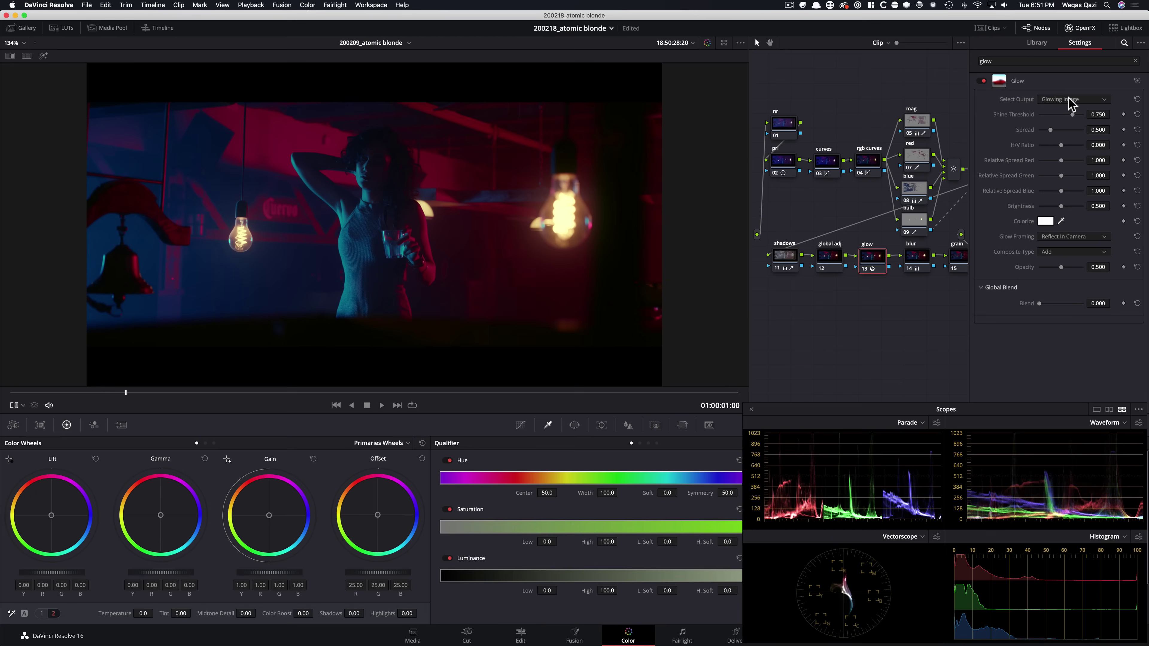
click(1080, 101)
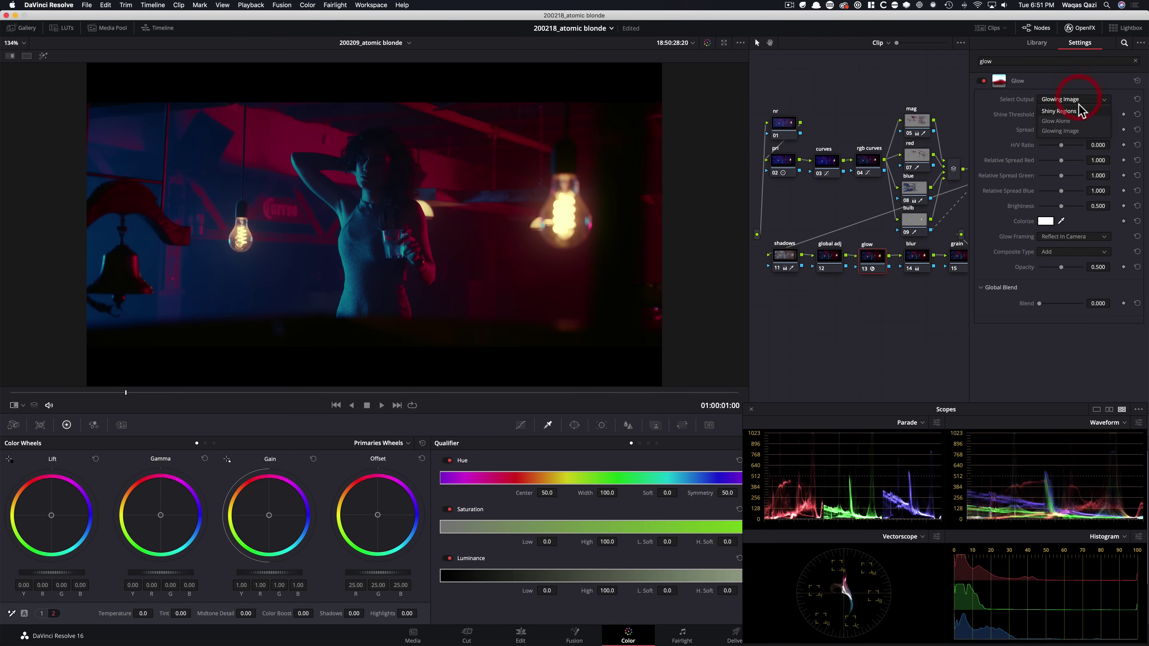
click(1055, 121)
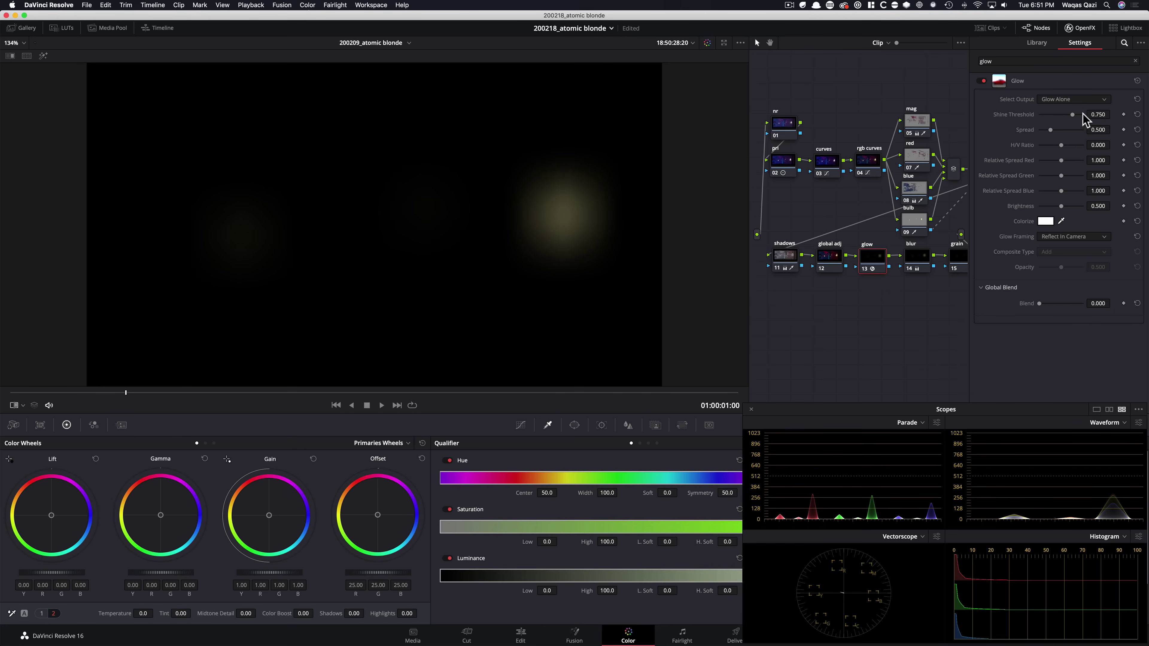
drag(1098, 115, 926, 113)
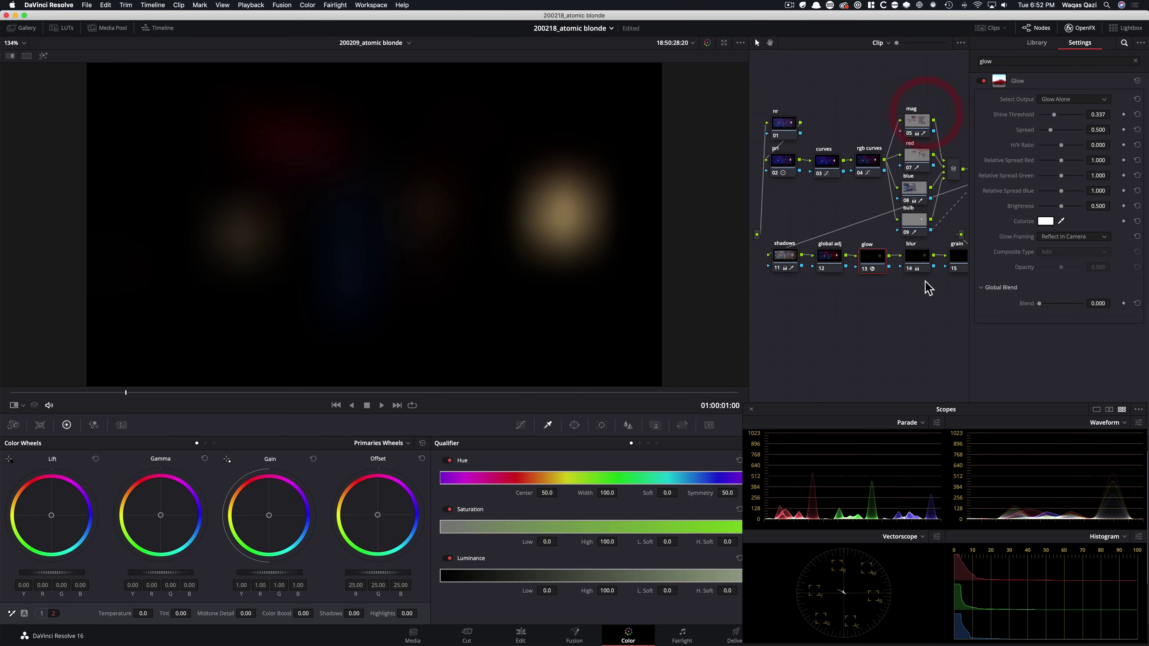
mouse_move(1062, 206)
mouse_down()
mouse_move(952, 200)
mouse_move(988, 203)
mouse_up()
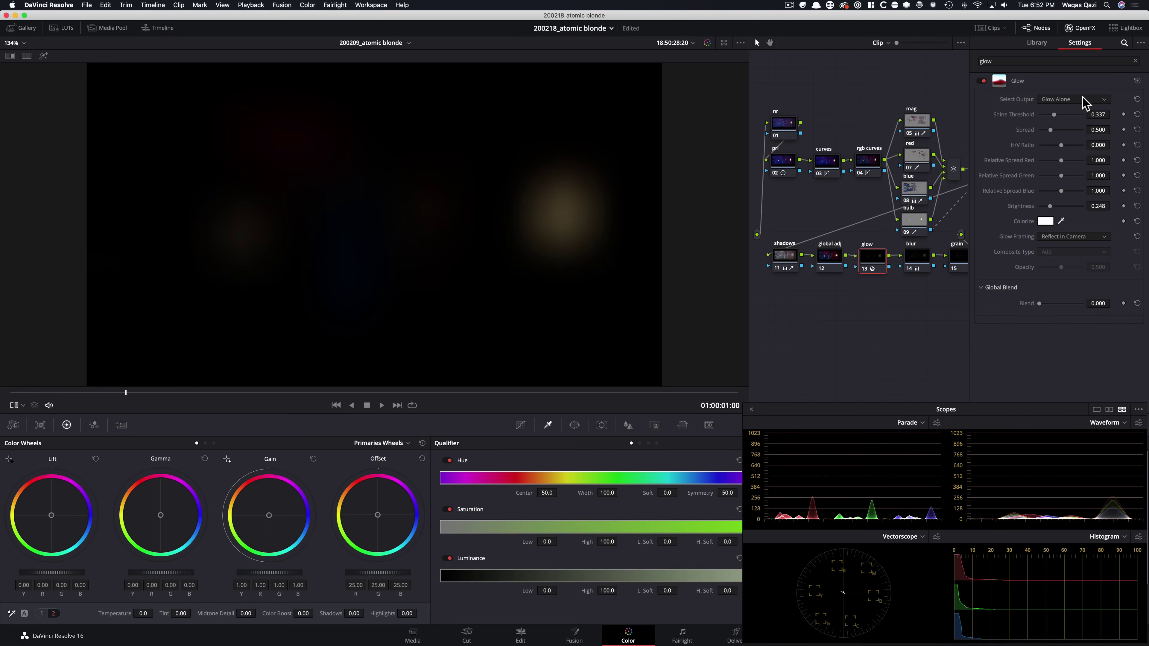
click(1073, 99)
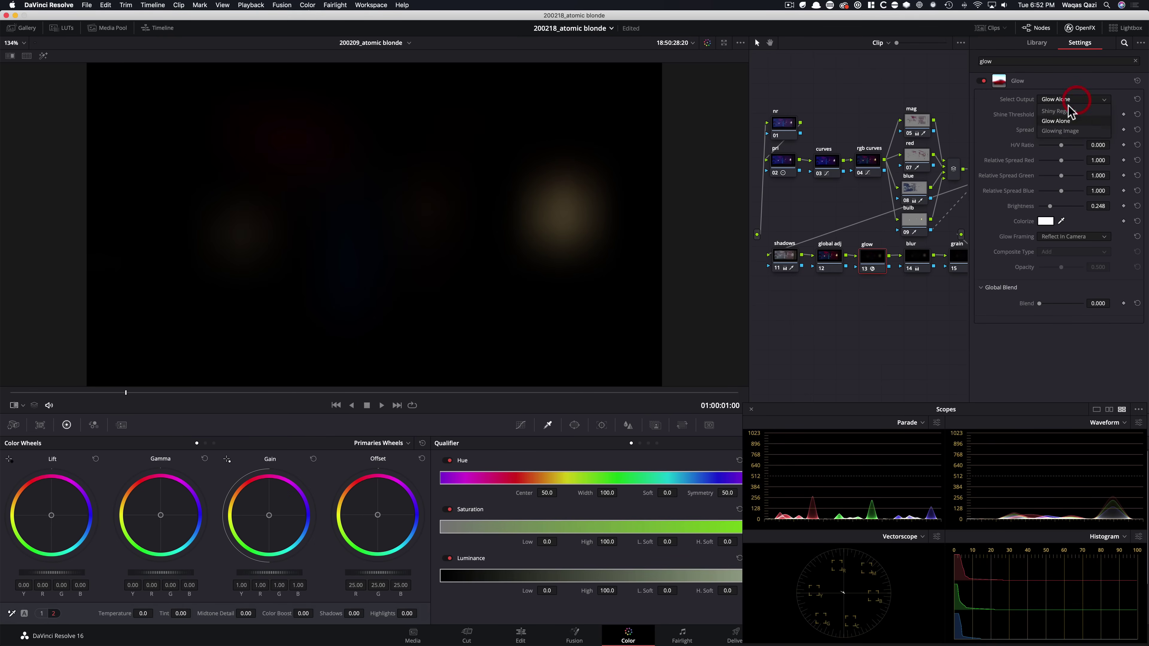
click(1074, 138)
- Compare the full-frame clip with the glow node disabled and enabled, checking the bulbs and the woman
key(super+d)
key(super+d)
key(super+d)
key(super+d)
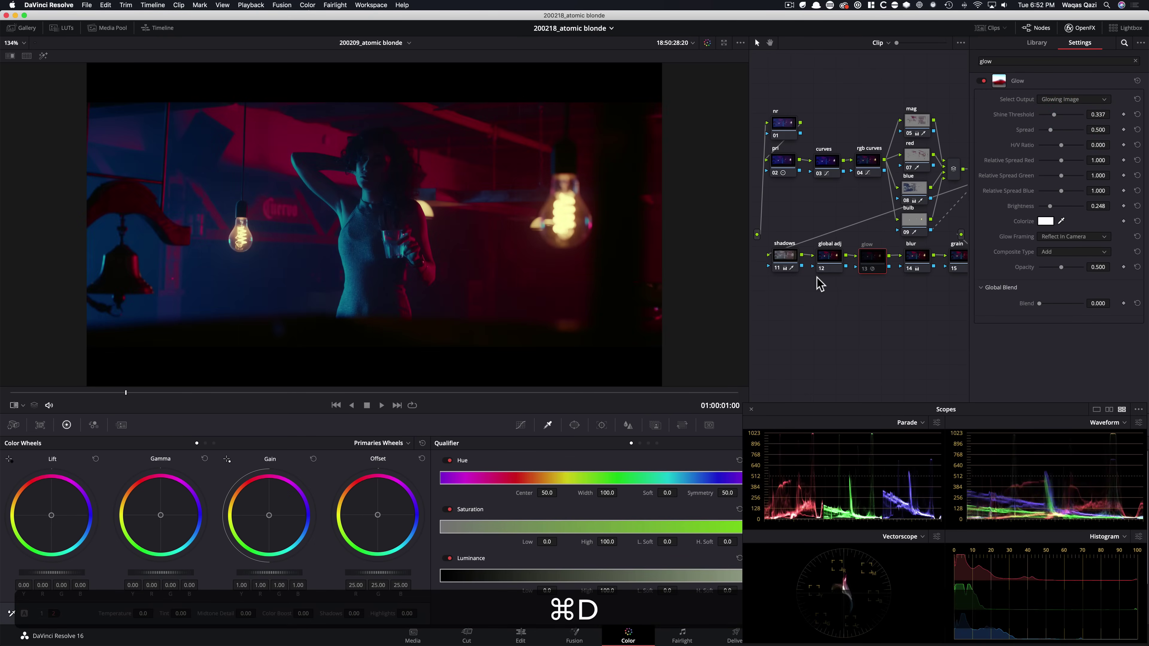
key(super+d)
key(super+d)
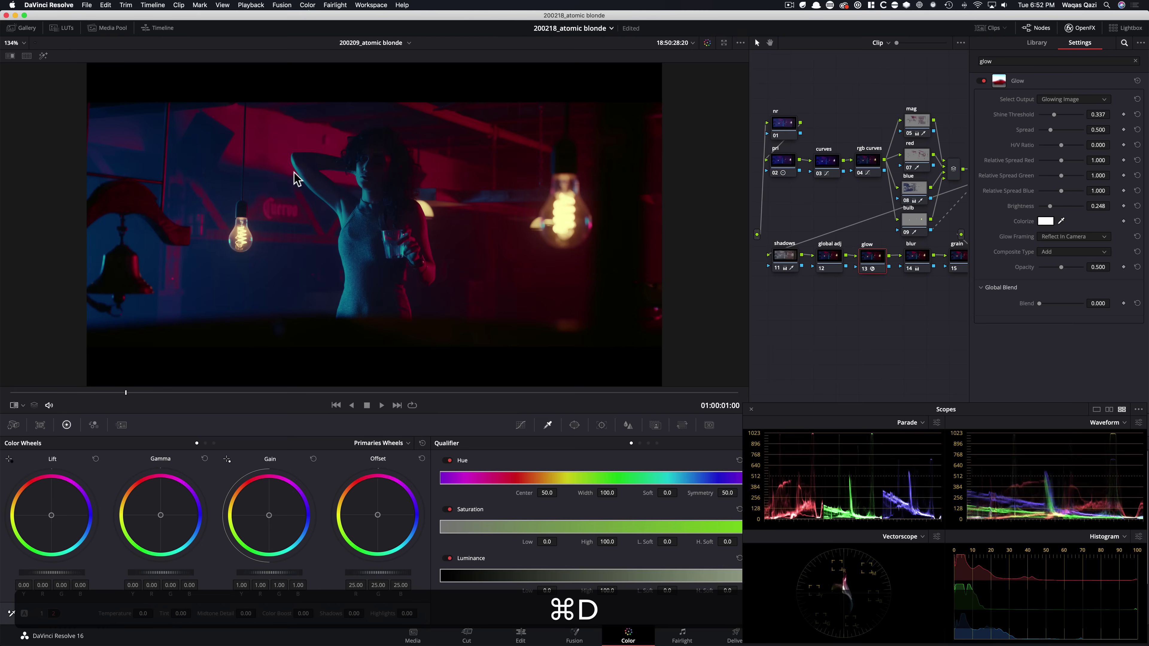
key(super+d)
key(super+d)
key(super+d)
key(super+d)
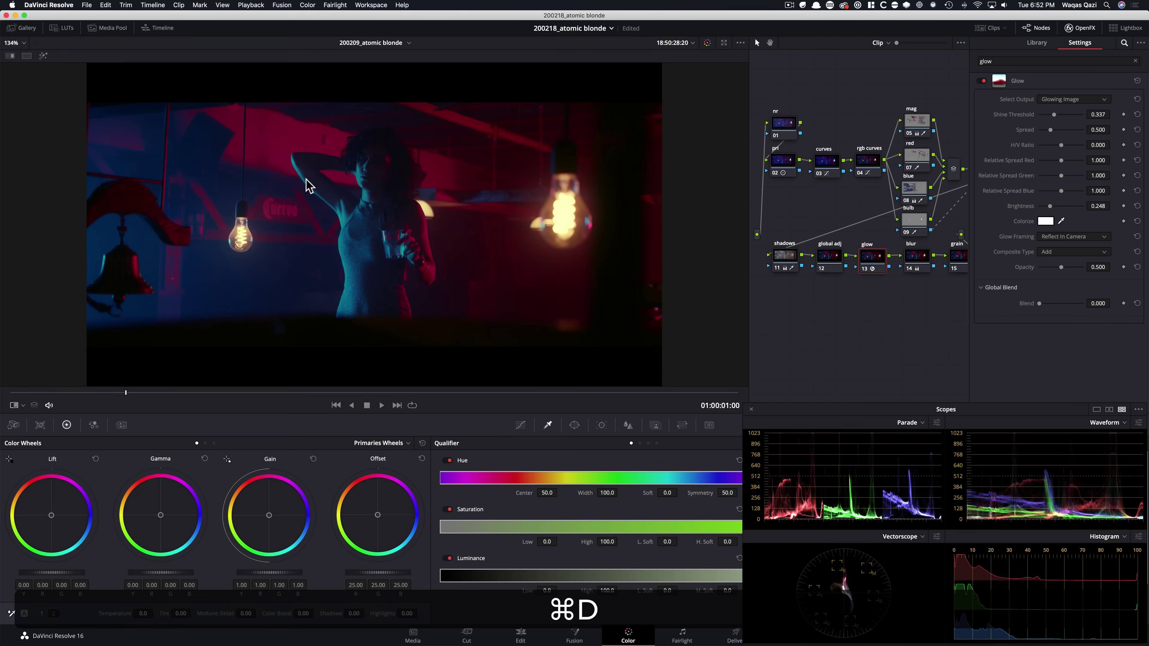
key(super+d)
key(super+d)
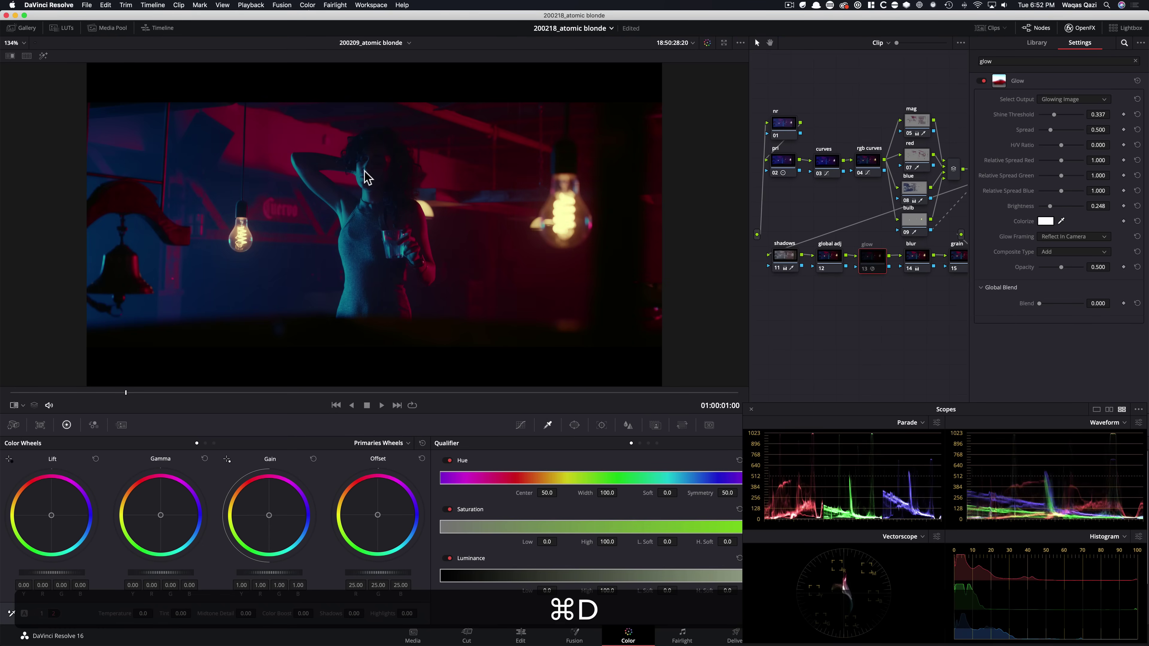
key(super+d)
key(super+d)
key(super+d)
key(super+d)
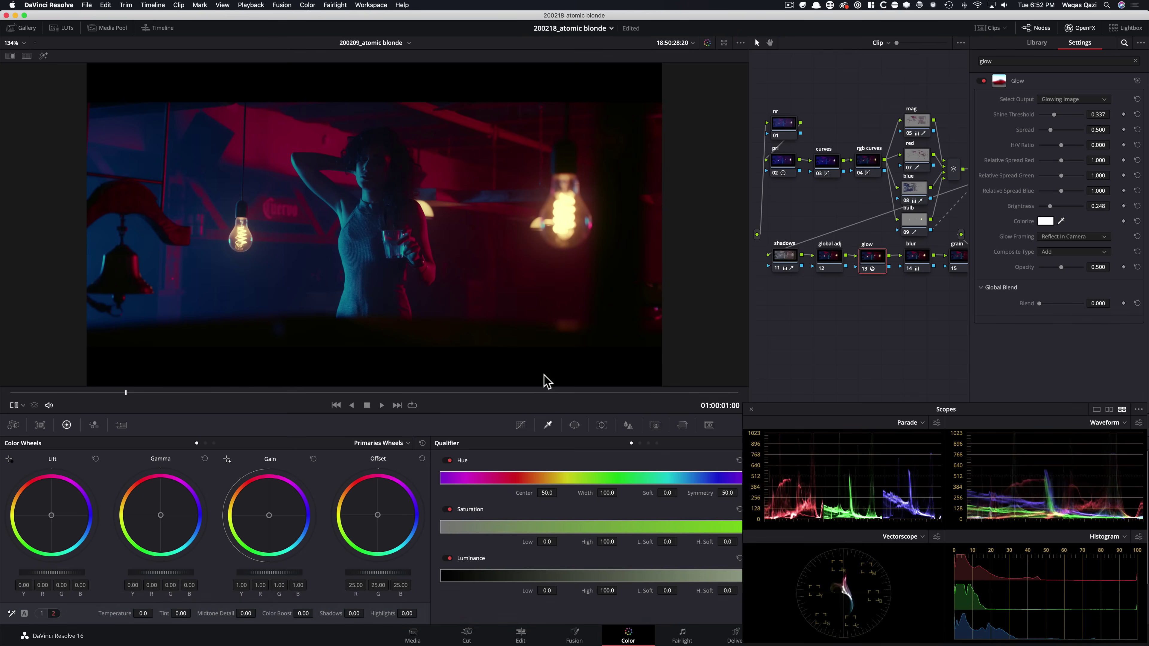
key(super+d)
- View the clip beside the reference still and judge the glow strength with the node off and on
key(alt+super+w)
key(super+d)
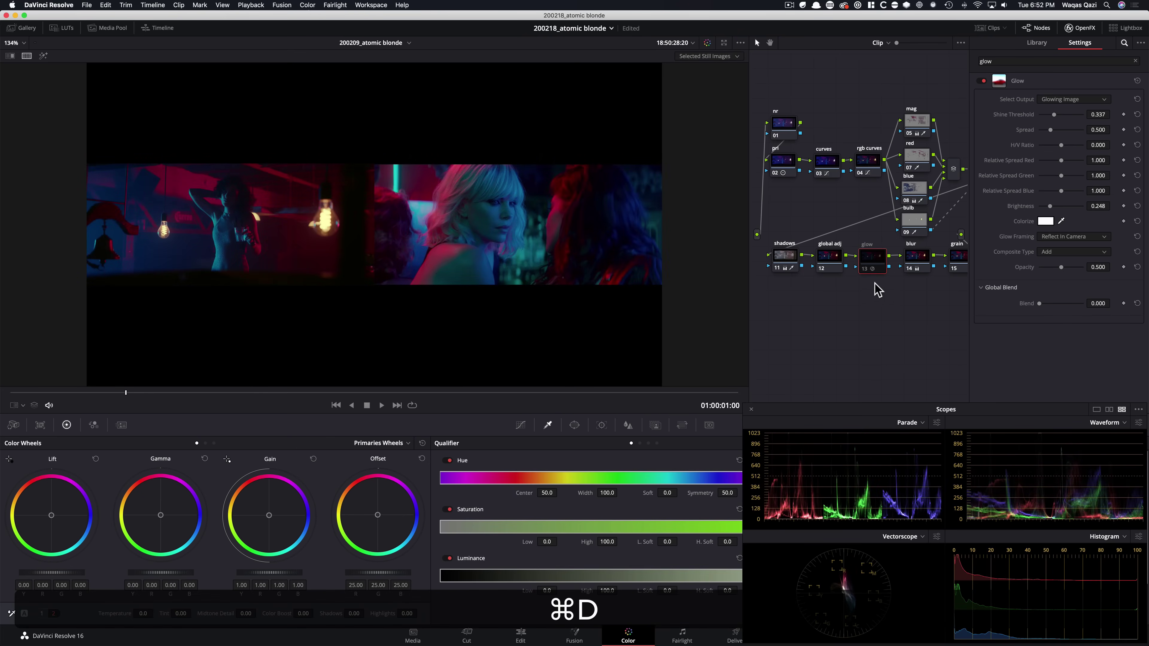
key(super+d)
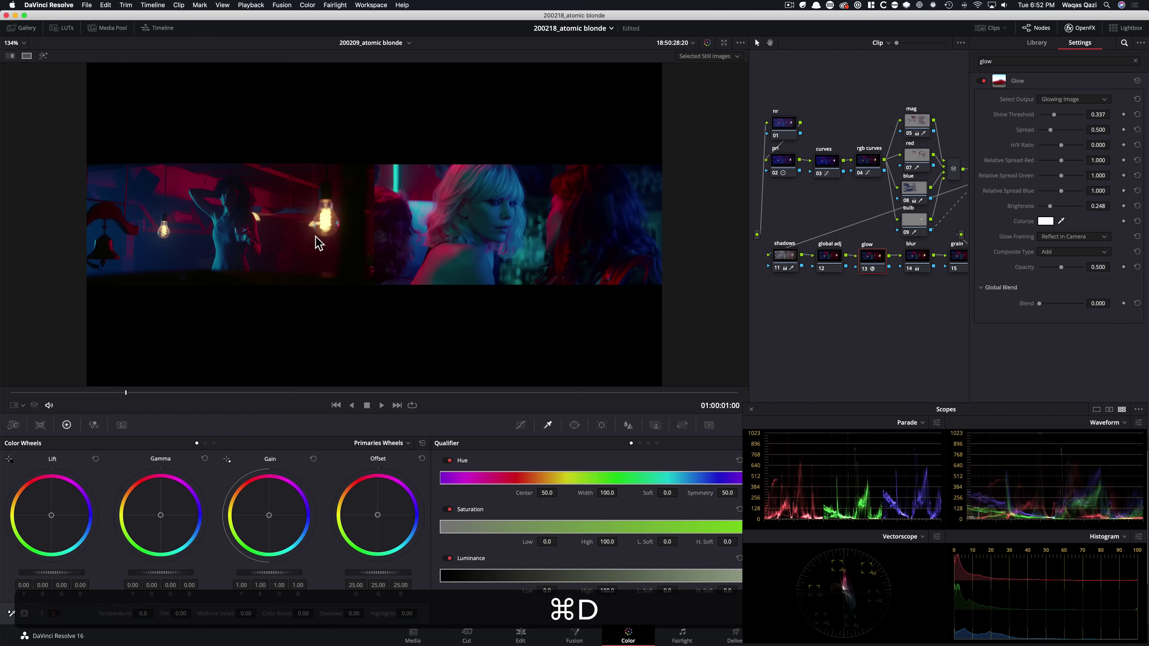
key(super+d)
key(super+d)
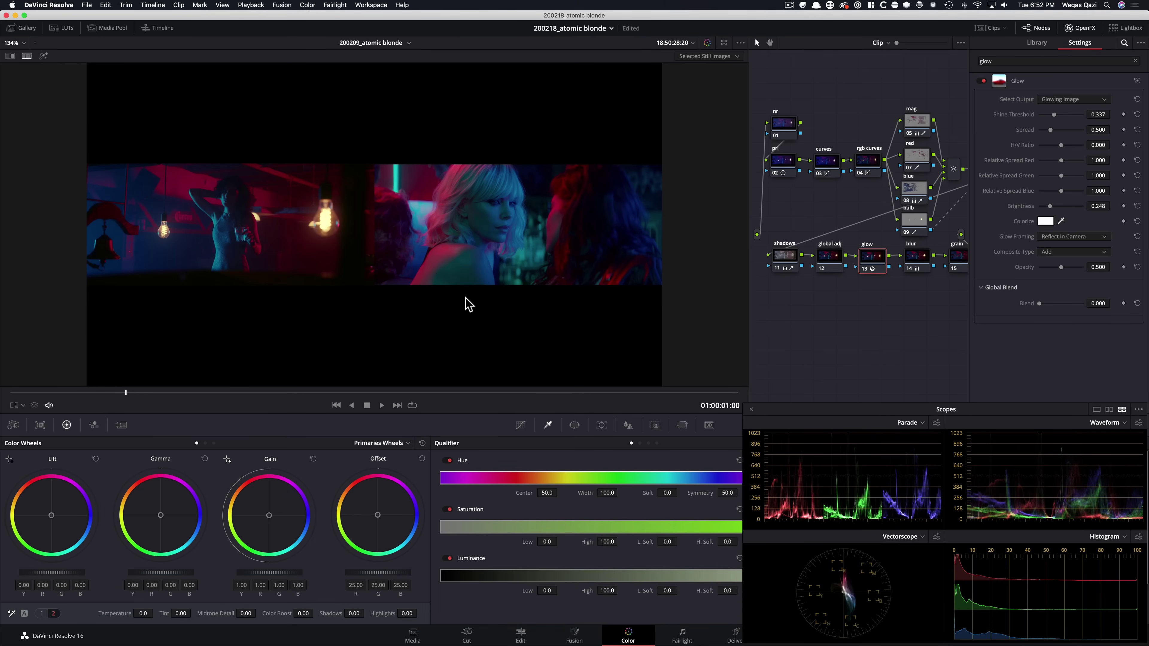
key(super+d)
key(super+d)
key(super+d)
key(super+d)
- Lower the glow's Brightness to 0.071 and check it with the node off and on beside the reference still
drag(1071, 206, 1057, 206)
key(super+d)
key(super+d)
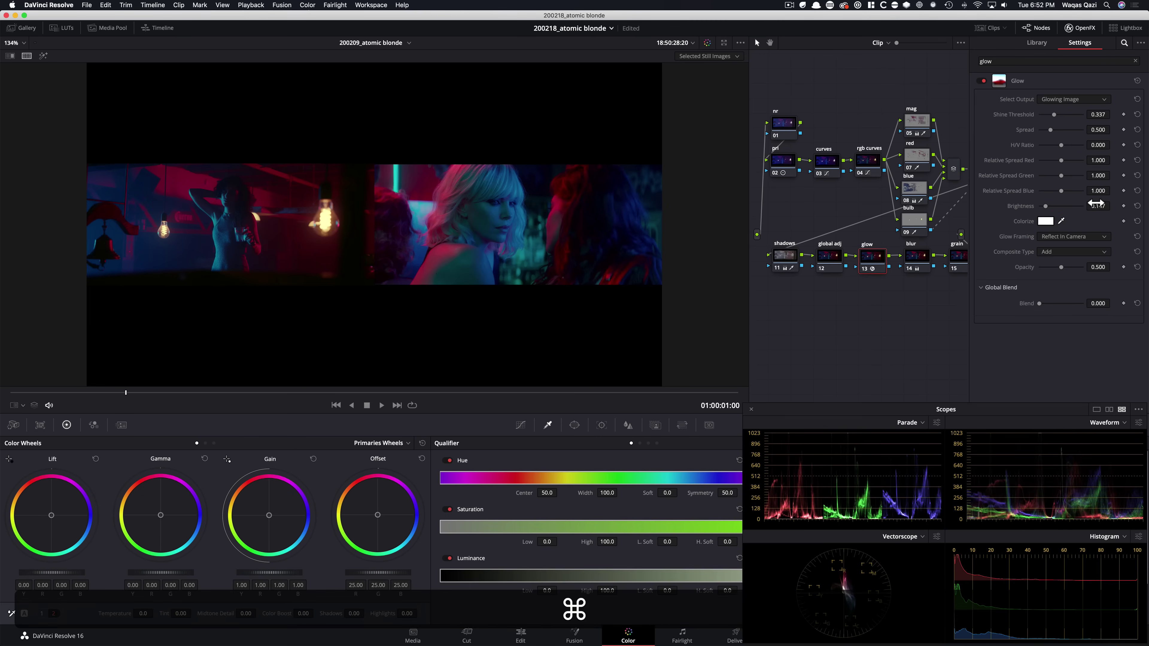
drag(1098, 204, 1097, 204)
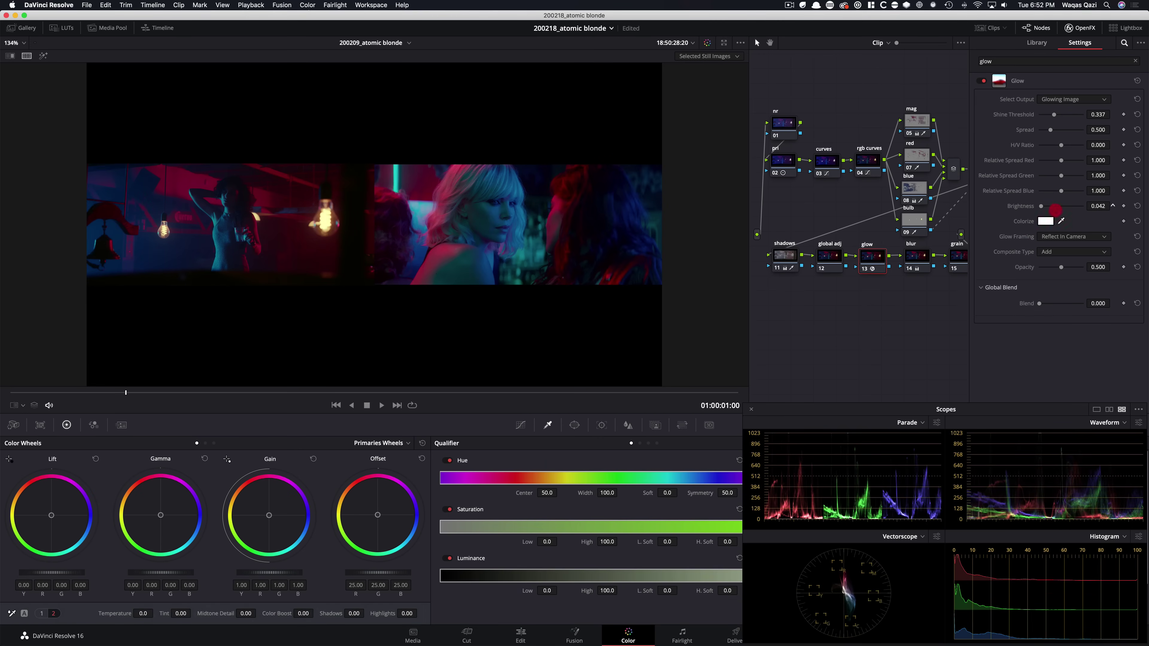
key(super+d)
key(super+d)
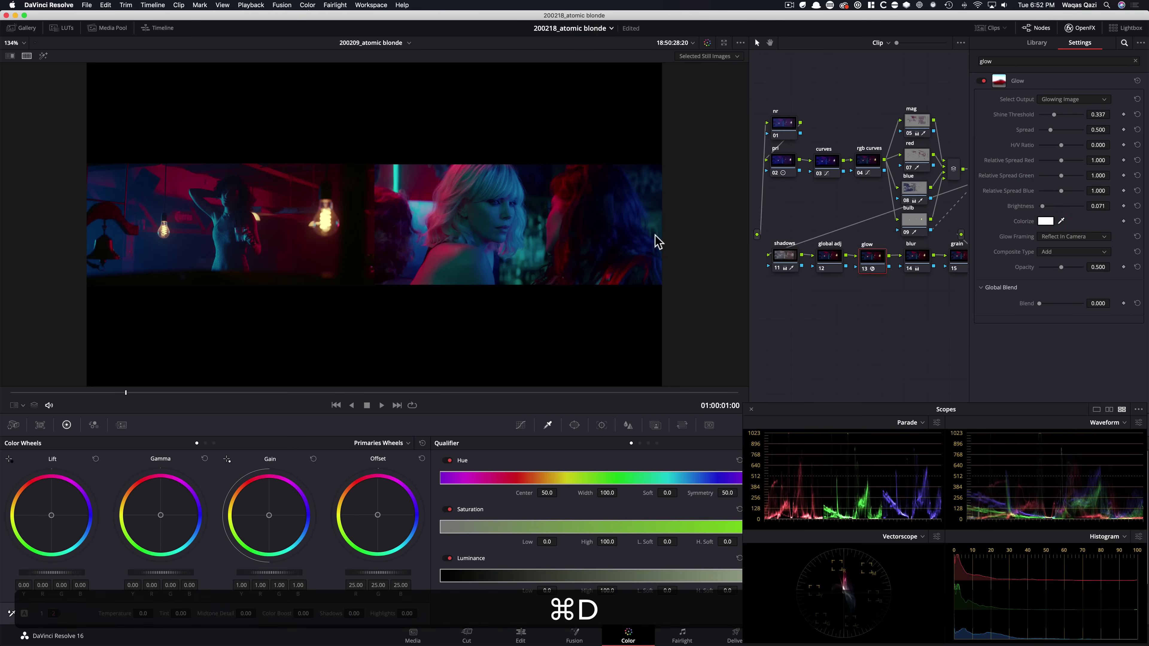
key(super+d)
key(super+d)
key(super+d)
key(super+d)
key(super+d)
key(super+d)
key(super+d)
key(super+d)
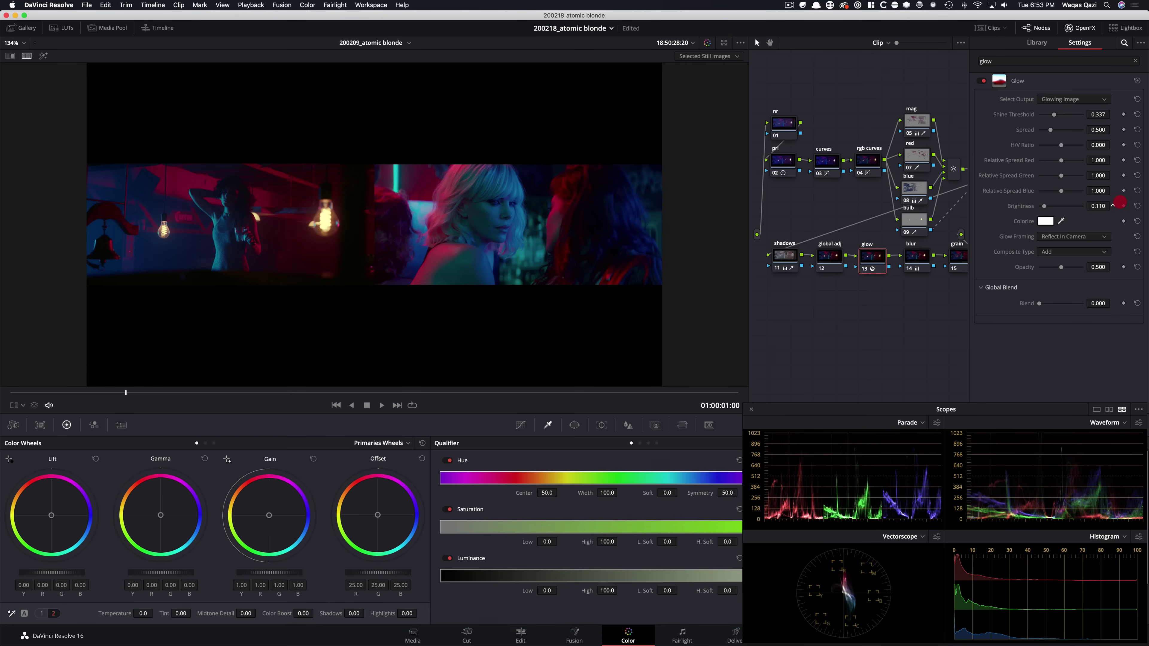
- Set the glow's Brightness to 0.108, check the node off and on around the bulbs, and leave it enabled
drag(1113, 205, 1111, 205)
key(super+d)
key(super+d)
key(super+d)
key(super+d)
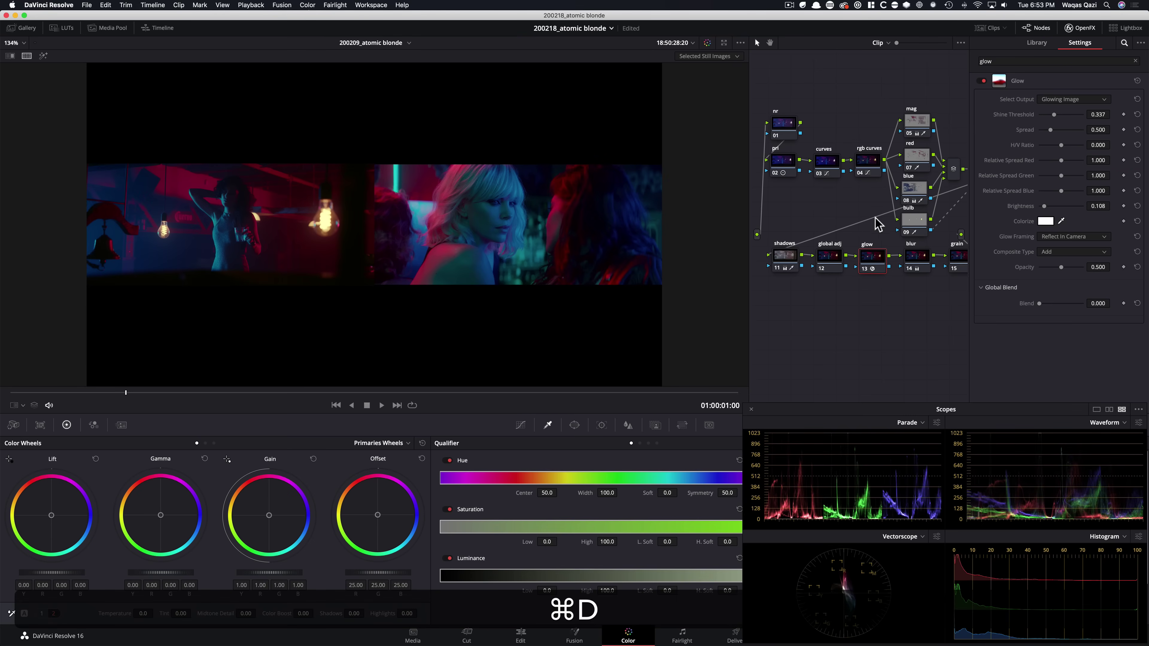
key(super+d)
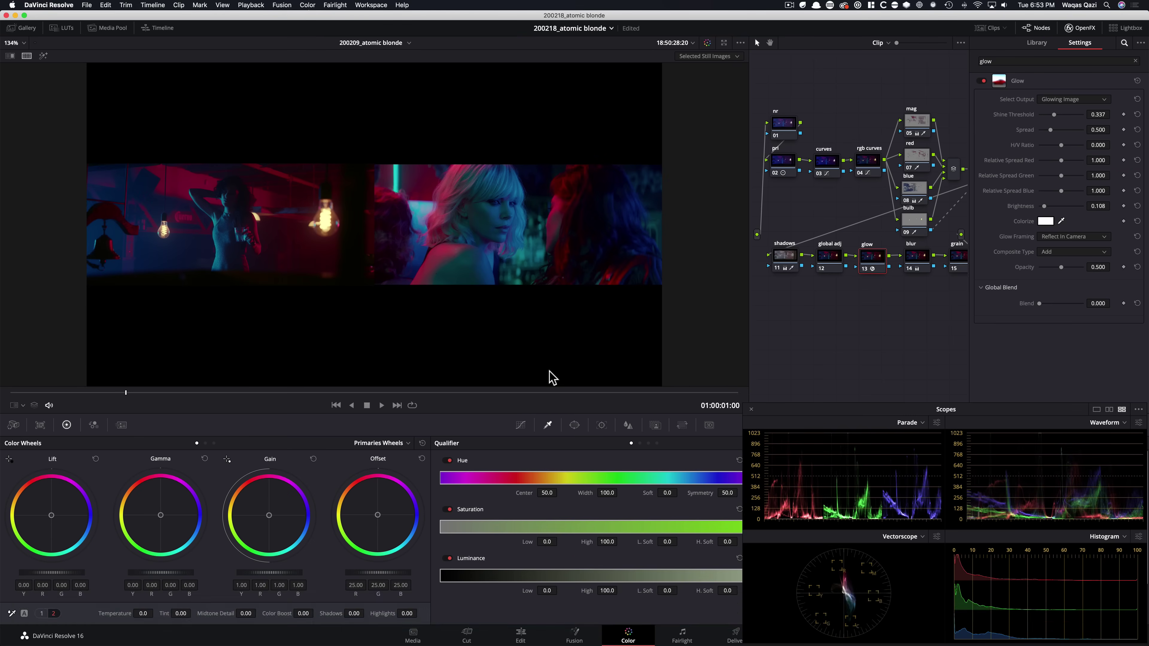
key(super+d)
key(super+d)
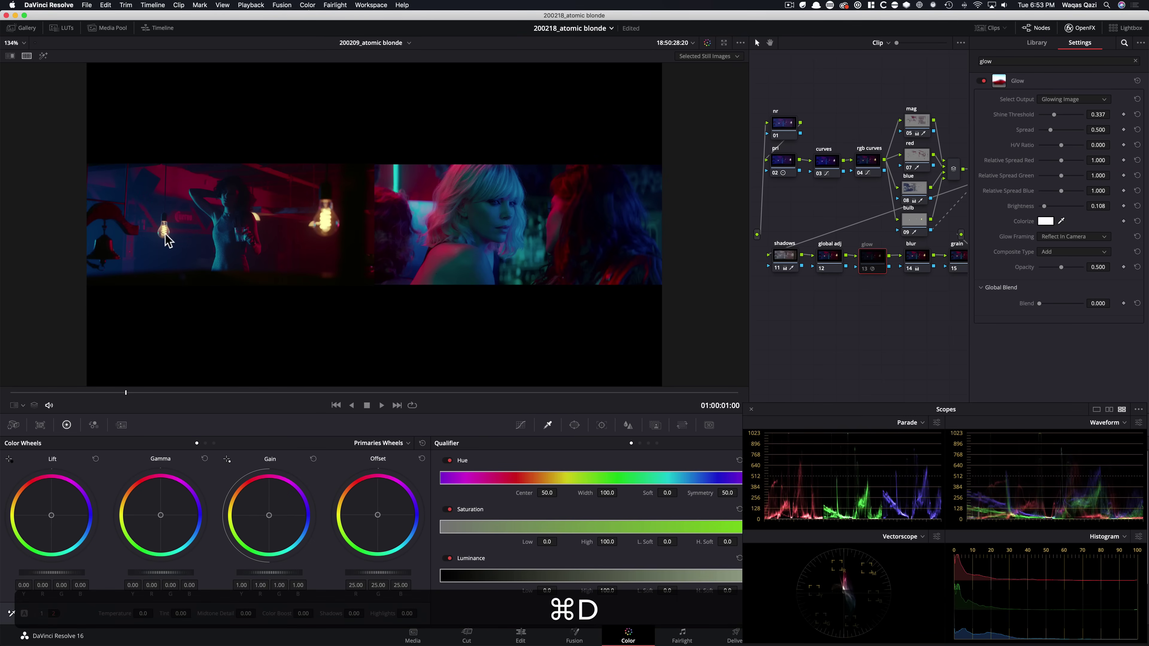
key(super+d)
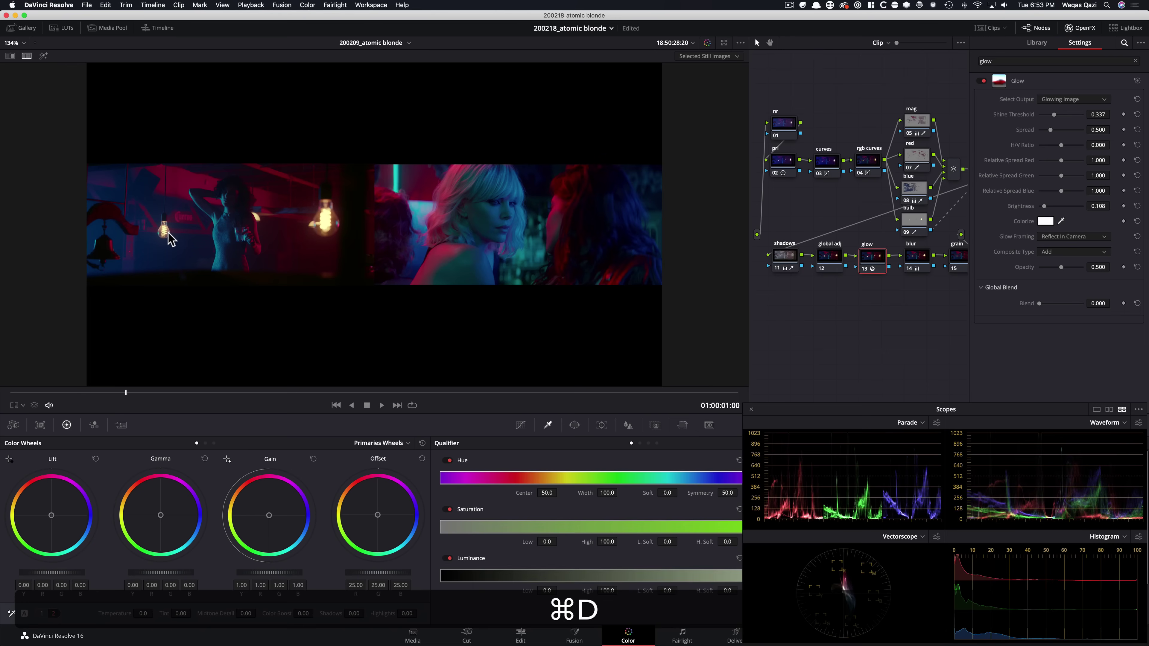
- Find the Film Grain effect in the effects library with the search "gra" and apply it to the grain node
key(super+equal)
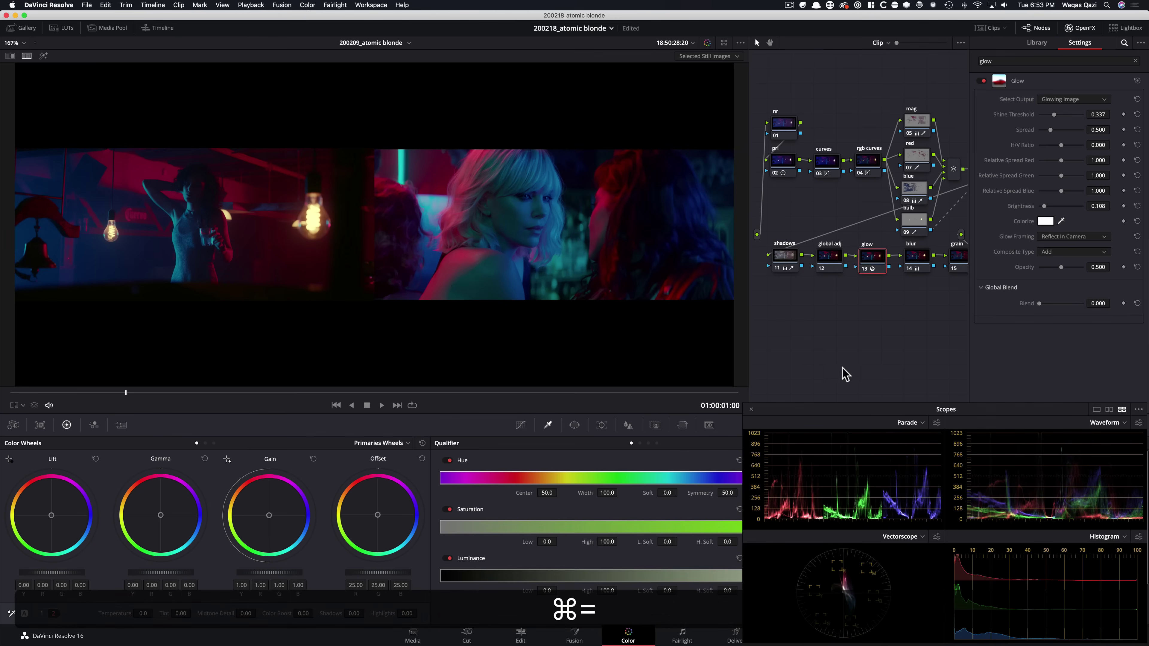
click(1080, 28)
click(1001, 256)
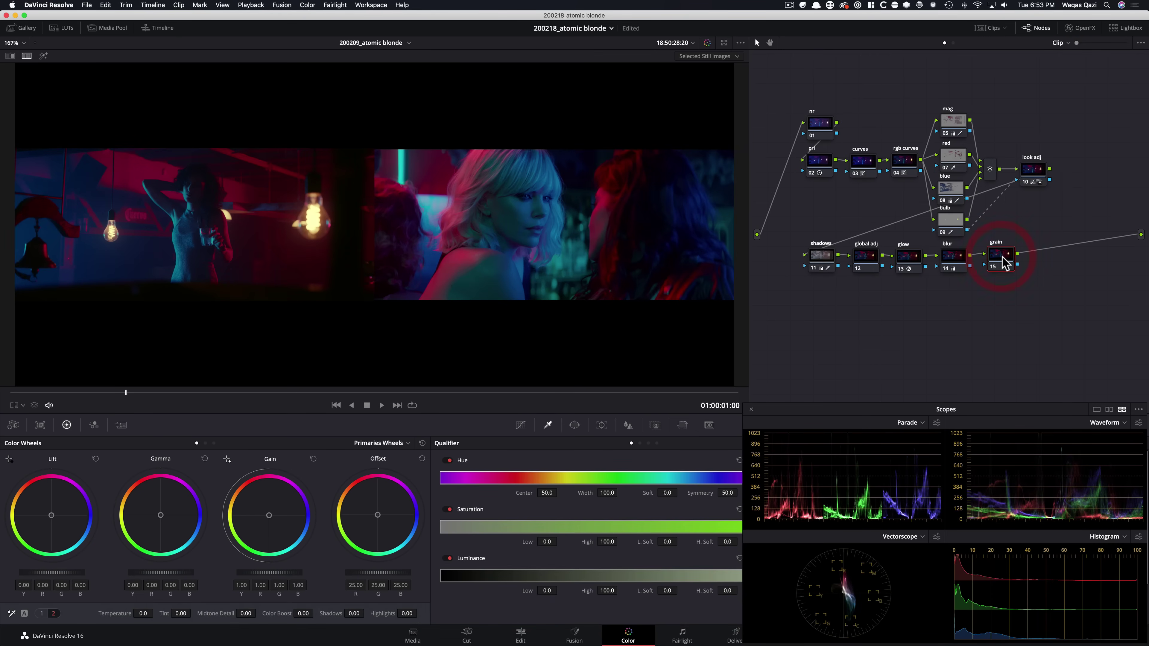
click(994, 260)
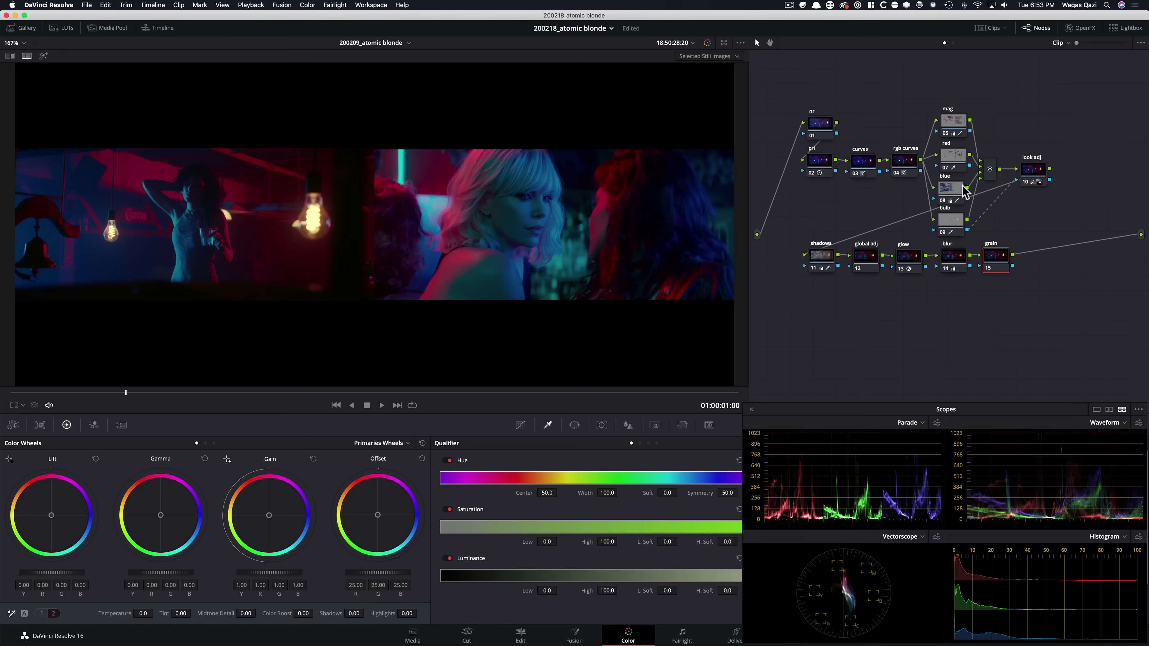
click(1081, 28)
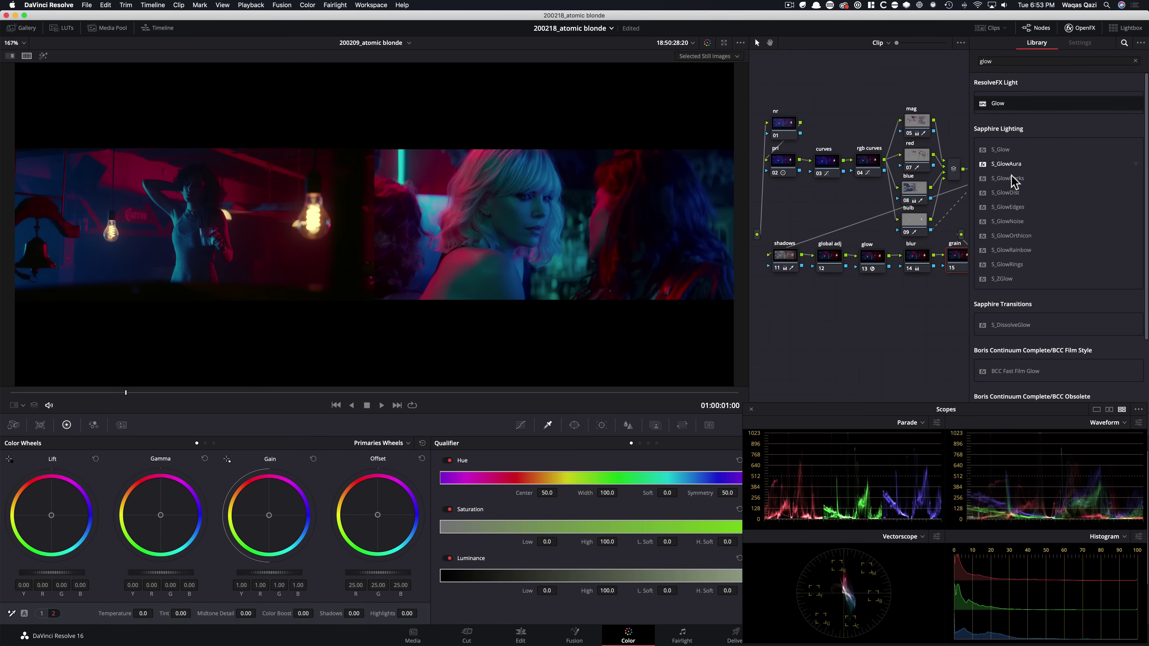
click(1033, 62)
key(super+a)
text(gra)
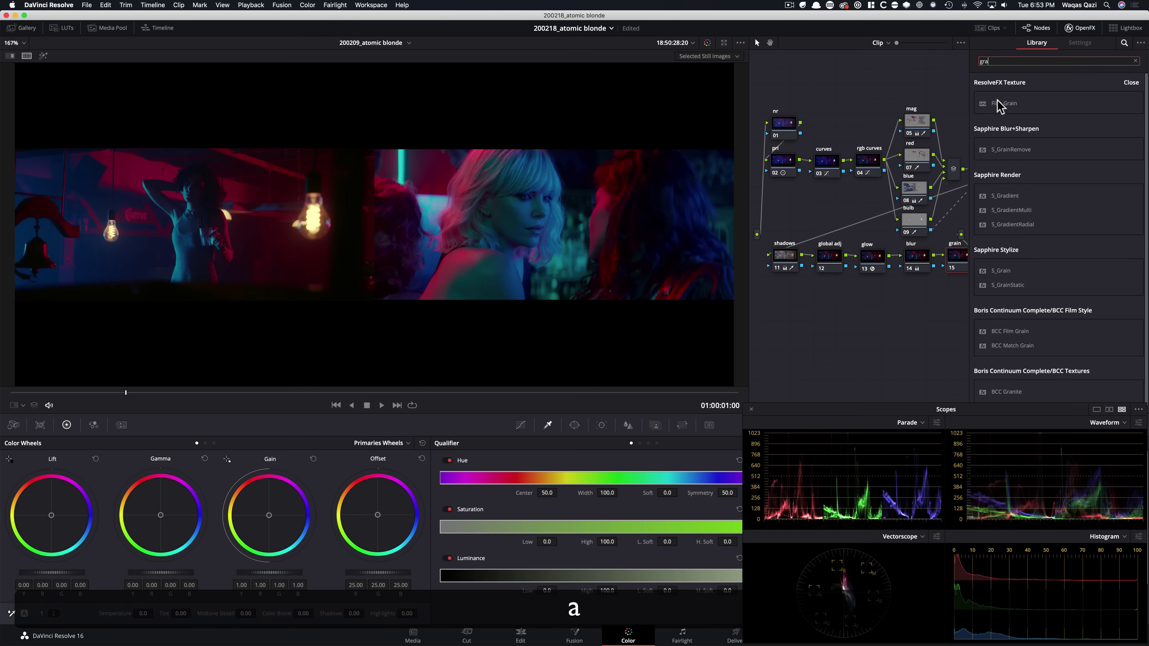
drag(1002, 104, 989, 261)
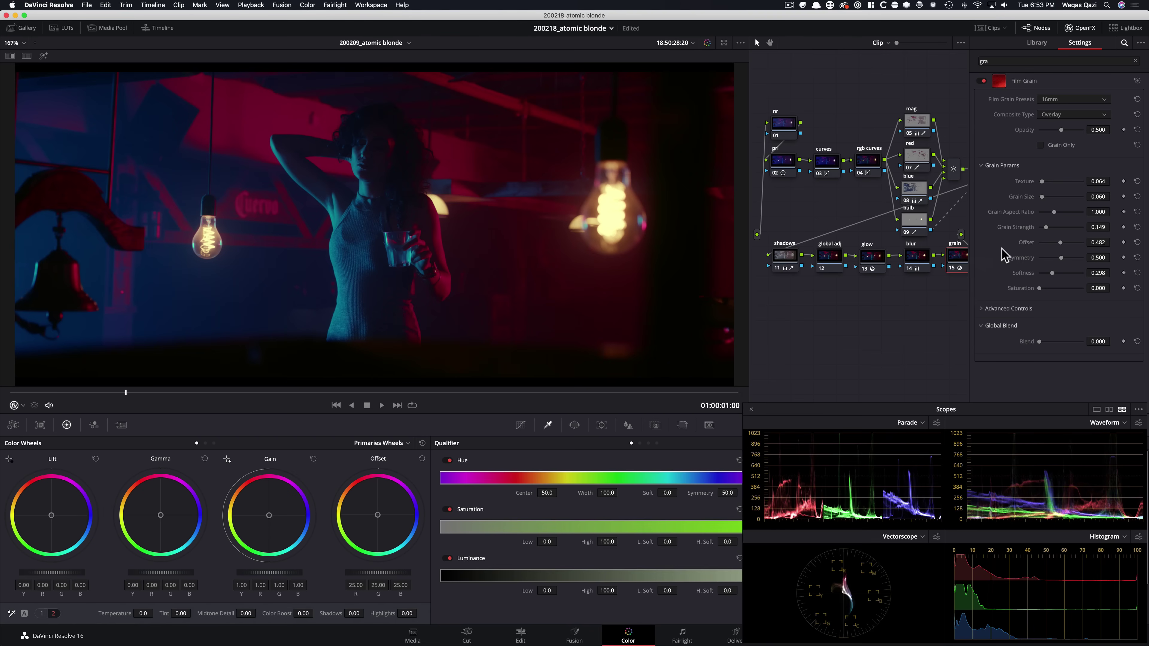
- Choose the 35mm 400T Film Grain preset and preview the grain alone before returning to the composited image
click(1072, 100)
click(1058, 181)
click(1056, 146)
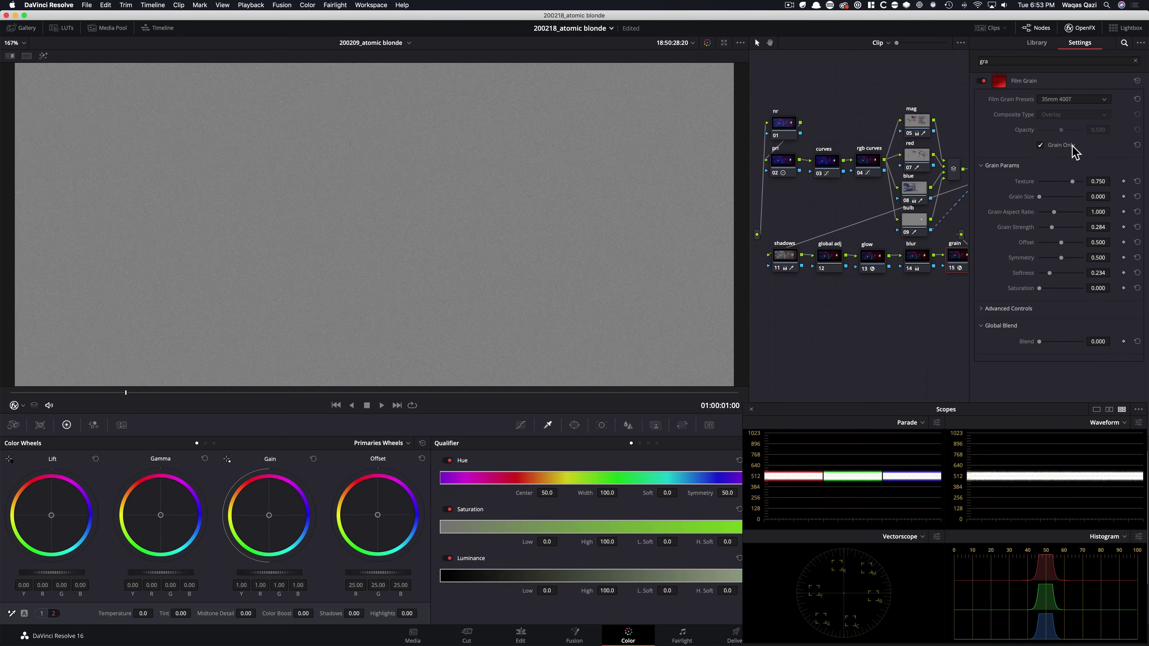
click(1065, 146)
- Examine the film grain across the magnified reference still, from the blonde woman's face to the red-lit figure
key(super+w)
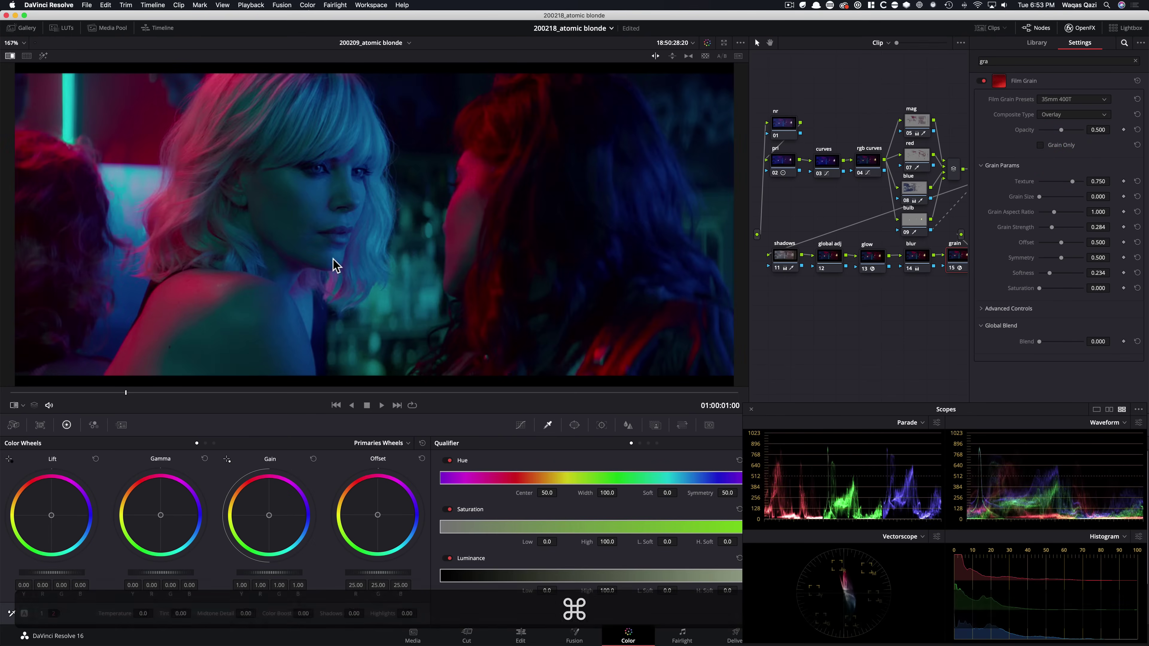
drag(389, 207, 435, 232)
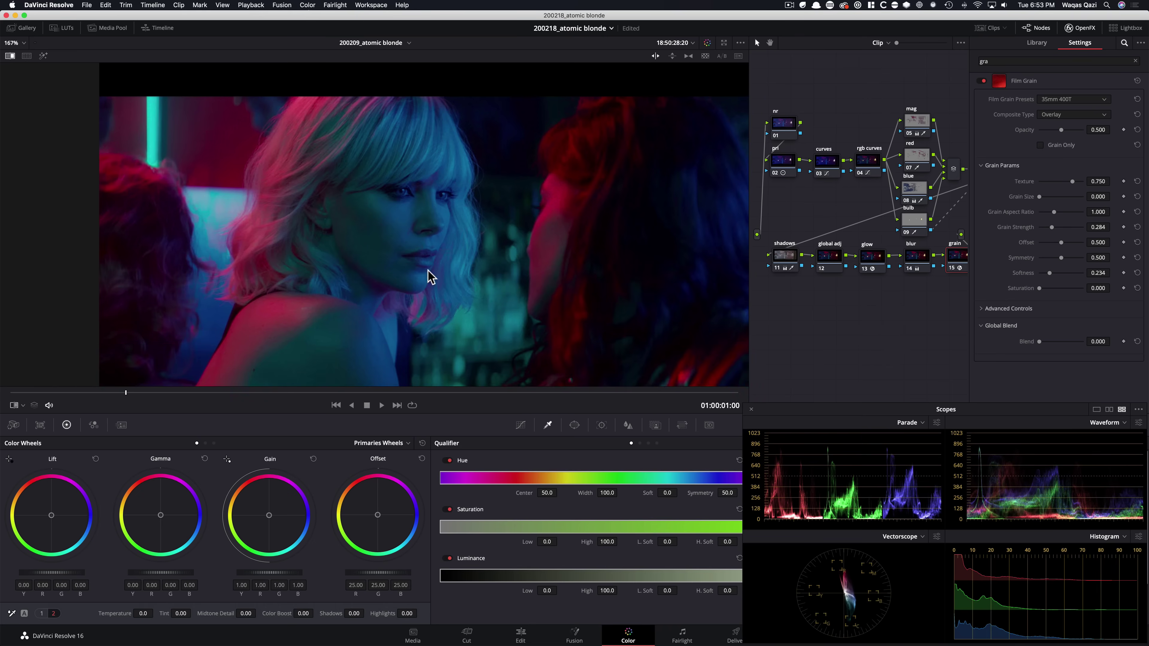
key(super+equal)
key(super+equal)
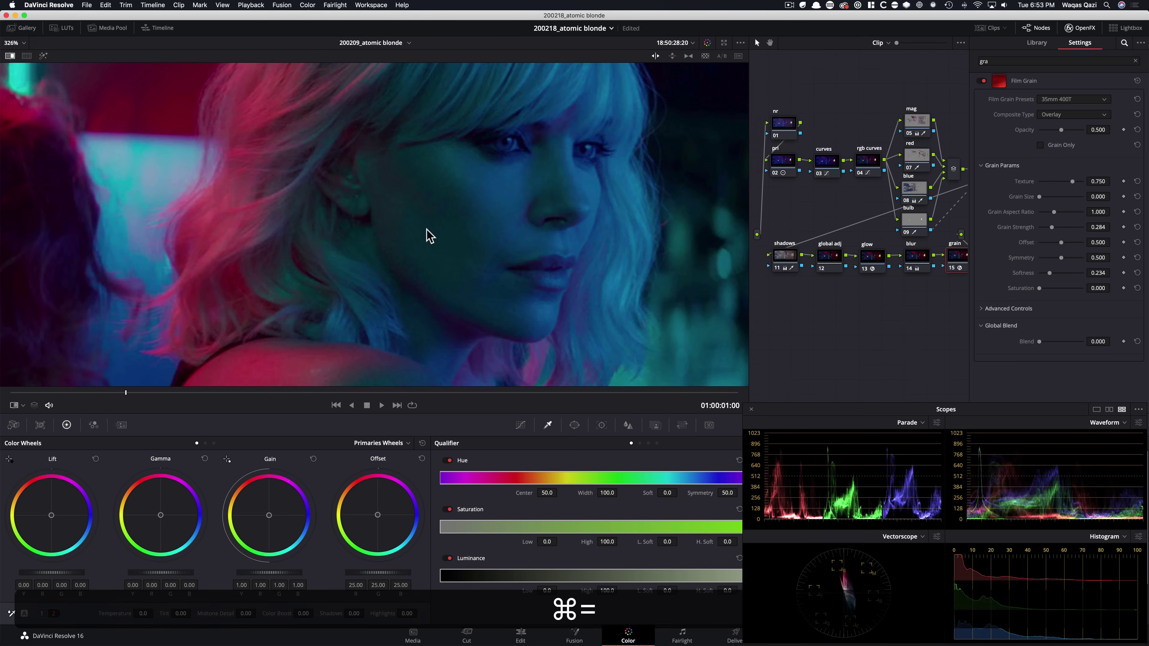
mouse_move(589, 262)
mouse_down()
mouse_move(570, 269)
mouse_move(264, 141)
mouse_move(487, 249)
mouse_move(449, 235)
mouse_move(456, 314)
mouse_up()
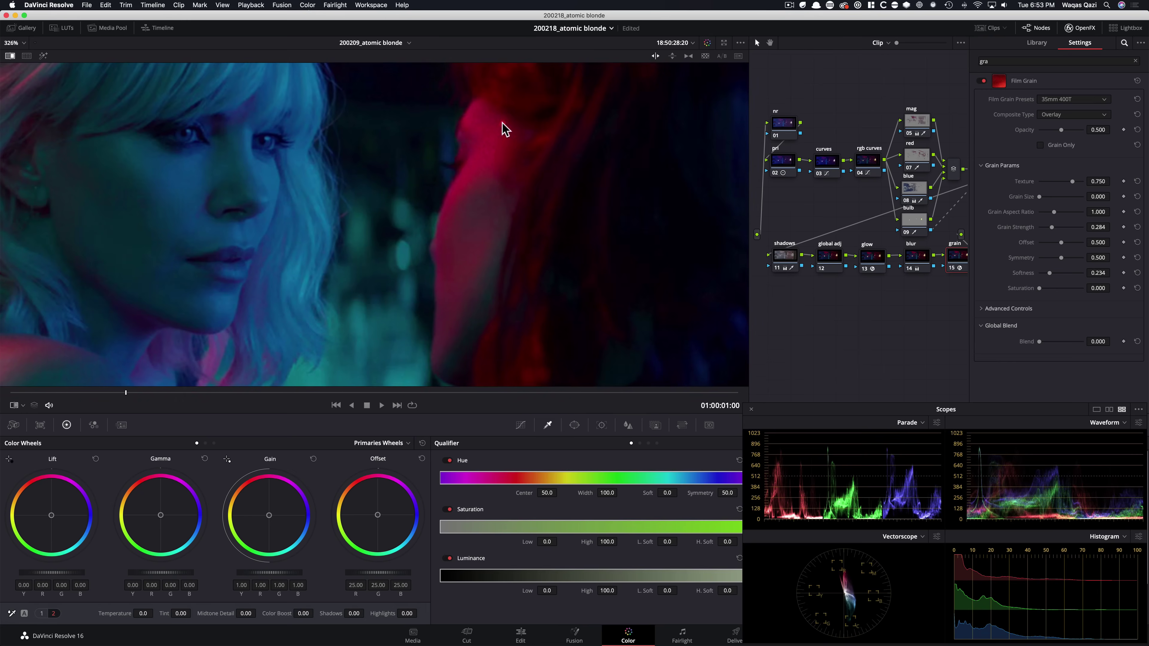
drag(511, 114, 567, 293)
drag(225, 243, 532, 209)
drag(285, 266, 322, 159)
drag(470, 288, 429, 240)
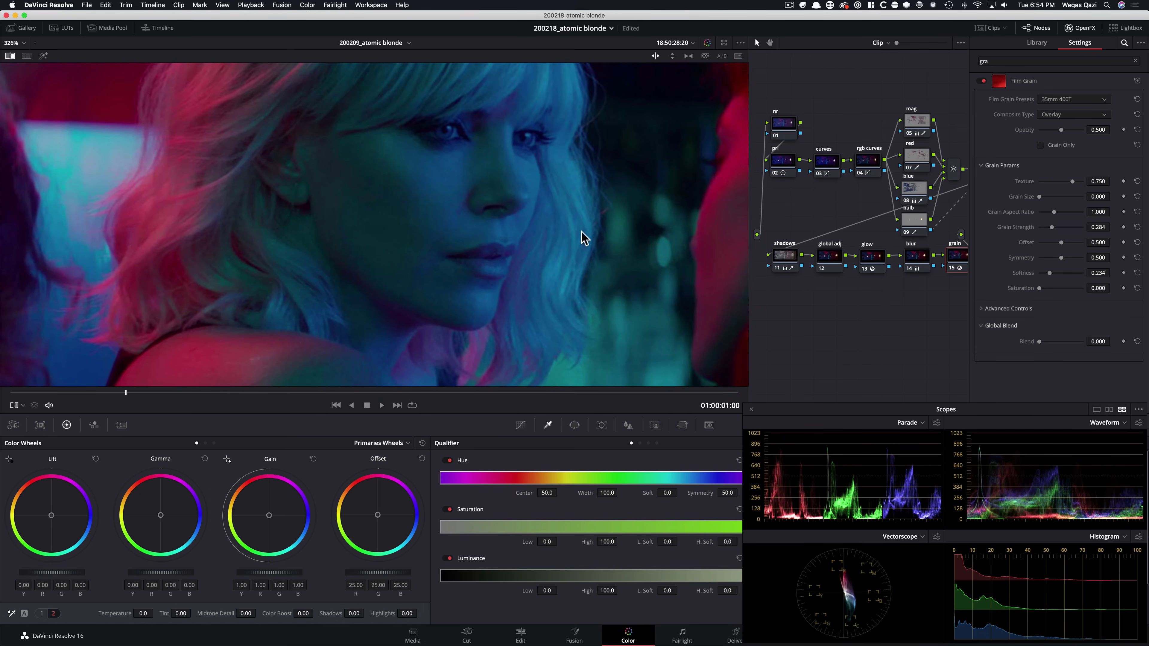
key(shift+z)
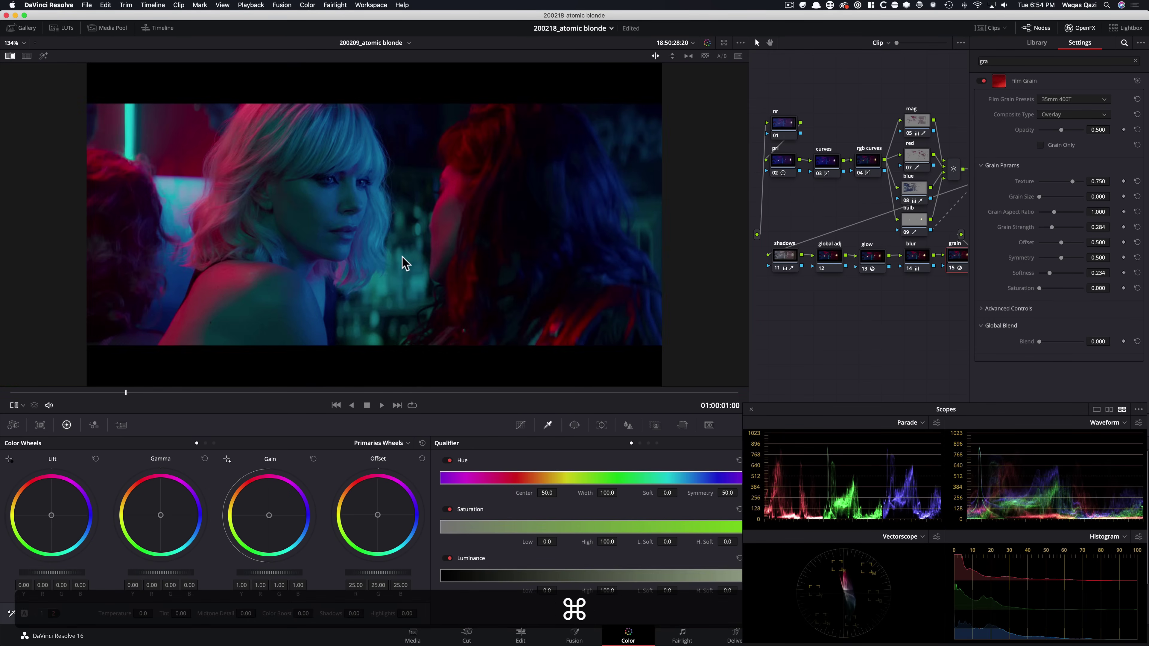
- Inspect the grain on the reference woman's face up close and compare it with the magnified clip
key(super+equal)
key(super+equal)
key(super+equal)
key(super+equal)
drag(316, 245, 743, 183)
key(super+equal)
key(super+equal)
key(super+equal)
drag(323, 199, 96, 196)
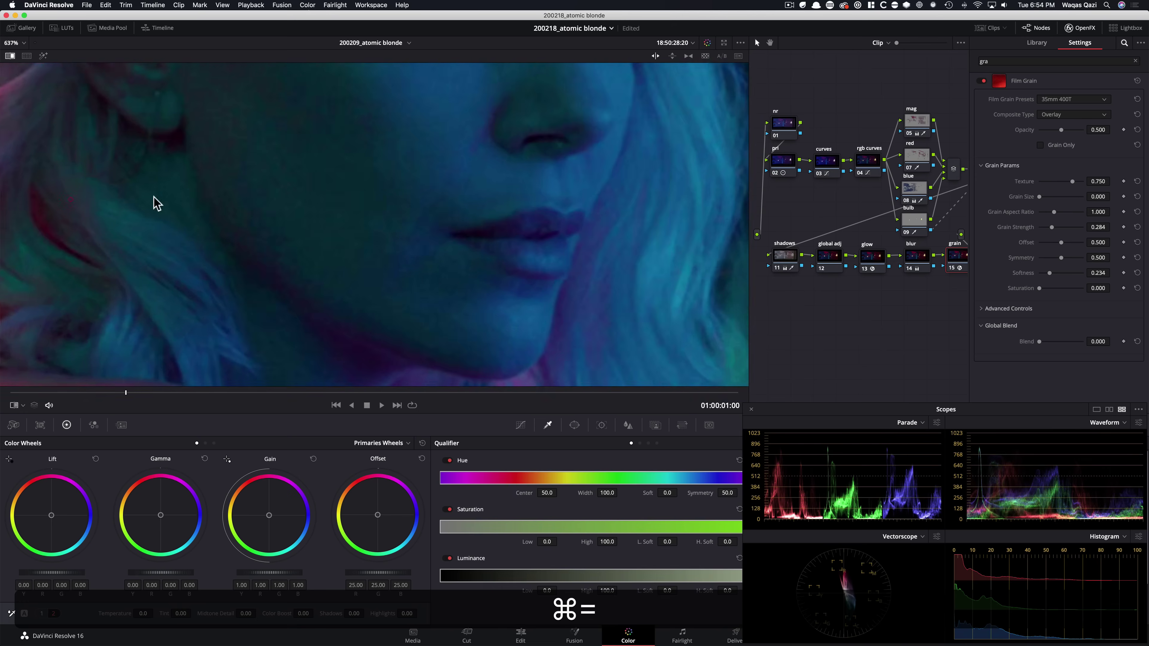
key(super+minus)
key(super+minus)
key(super+minus)
drag(454, 205, 511, 220)
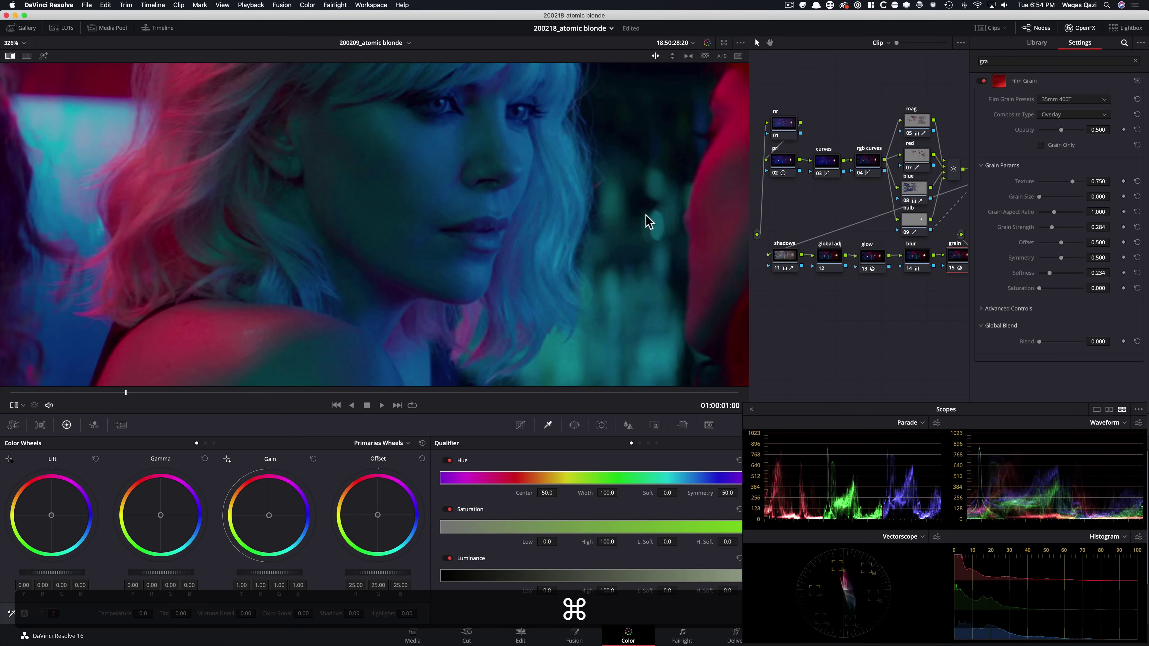
key(super+w)
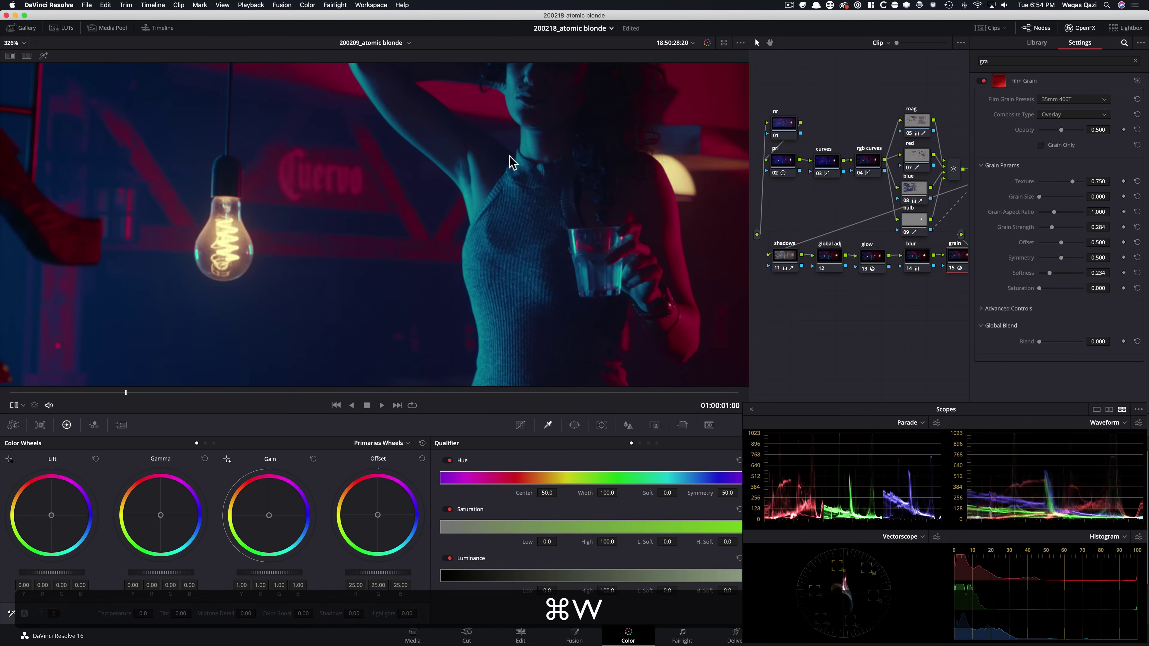
key(super+w)
key(super+equal)
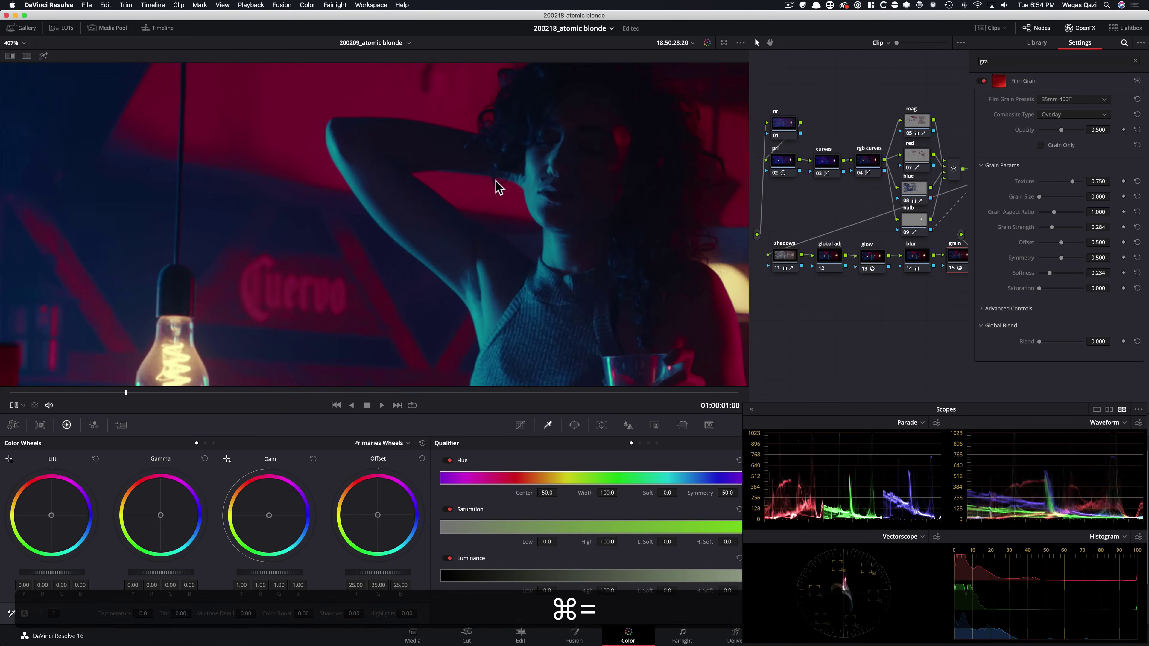
key(super+equal)
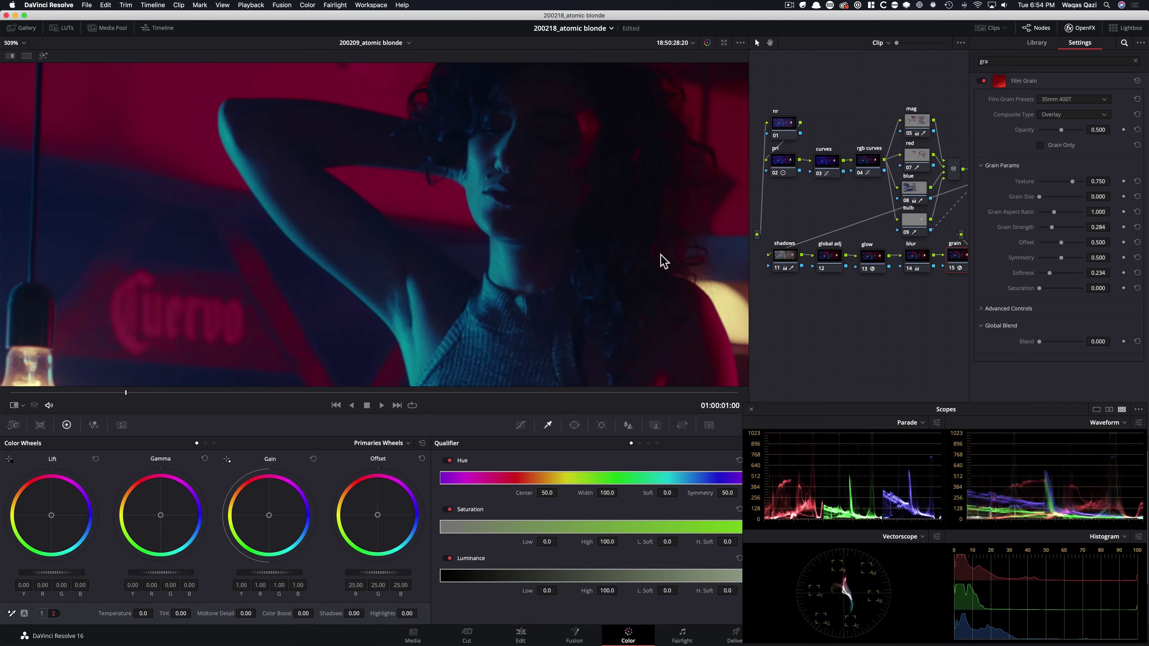
- Isolate the grain, set Grain Strength to 0.526 and Texture to 0.515, and return to the composited image
click(1040, 145)
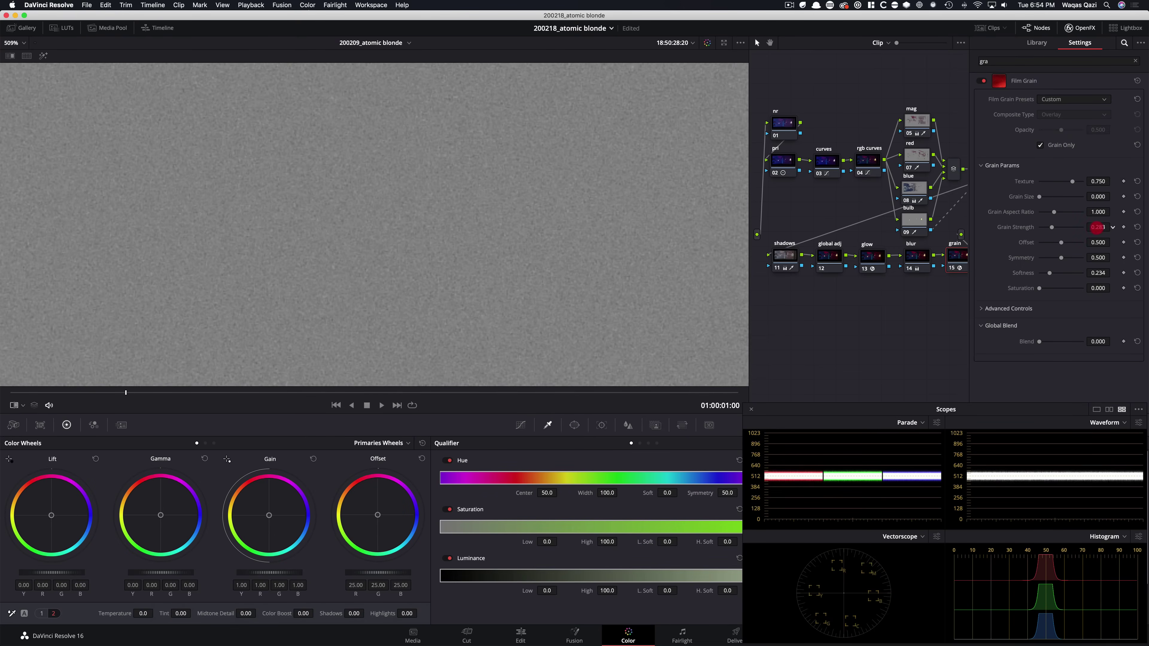
mouse_move(1124, 227)
mouse_down()
mouse_move(1148, 227)
mouse_move(1112, 227)
mouse_up()
drag(1096, 180, 1018, 182)
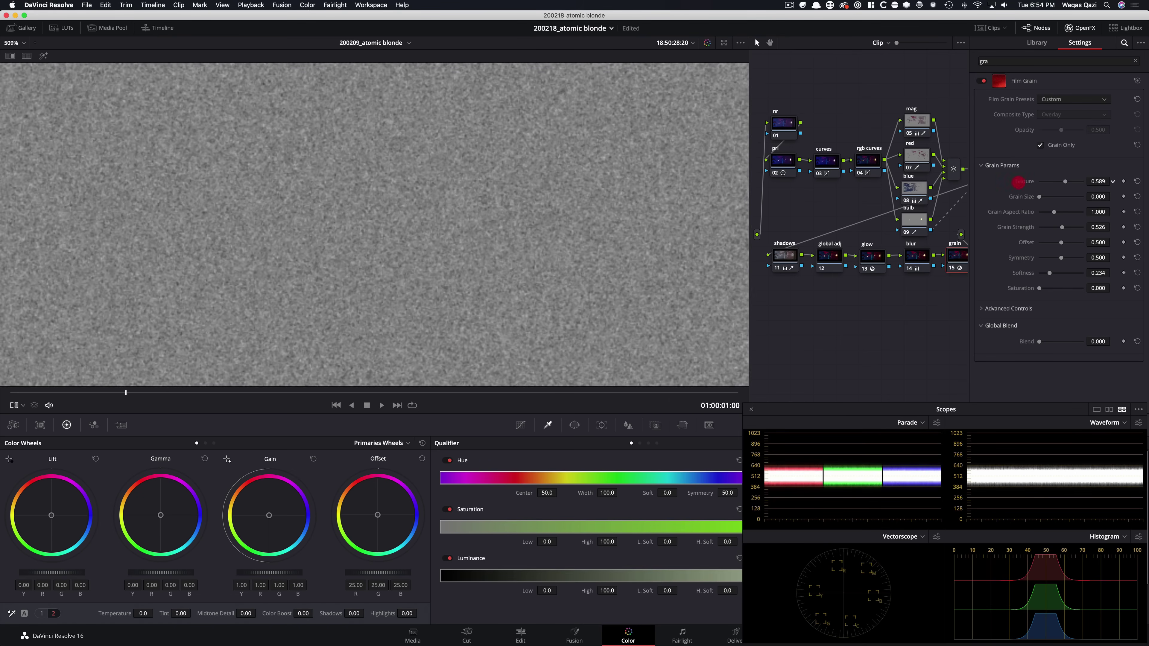
key(shift+z)
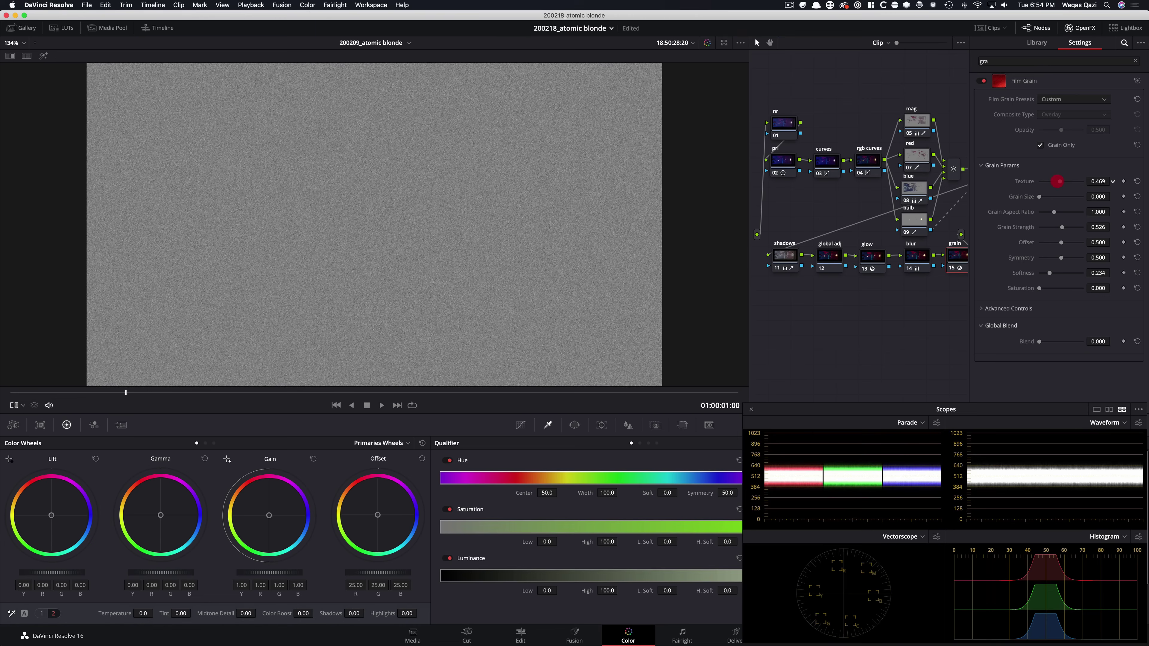
click(1060, 145)
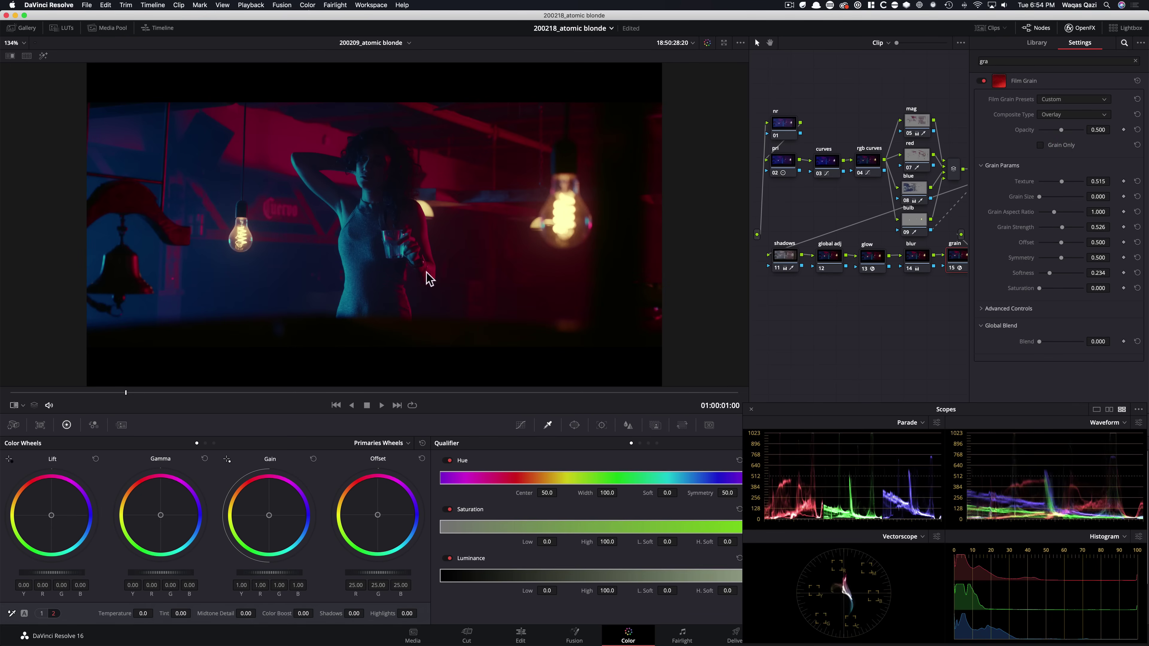
- Examine the woman's face and raised arm in the clip up close with the grain node off and on
key(super+equal)
key(super+equal)
key(super+equal)
key(super+equal)
key(super+equal)
drag(511, 267, 651, 342)
drag(534, 200, 553, 288)
key(super+d)
key(super+d)
key(super+equal)
key(super+equal)
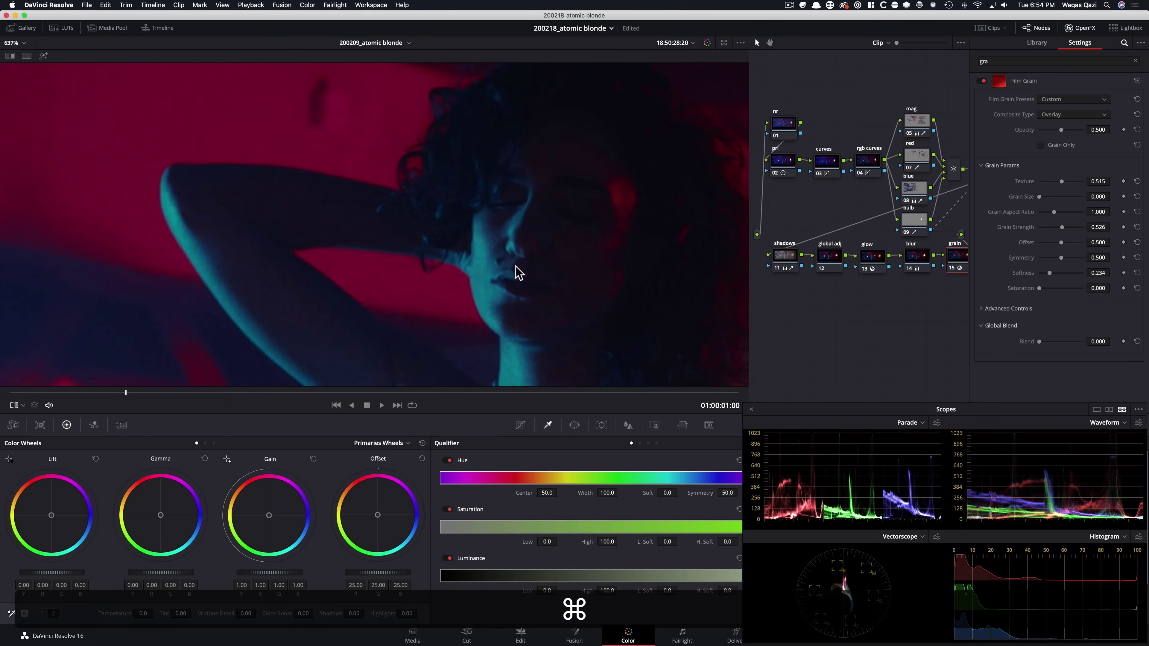
key(super+d)
key(super+d)
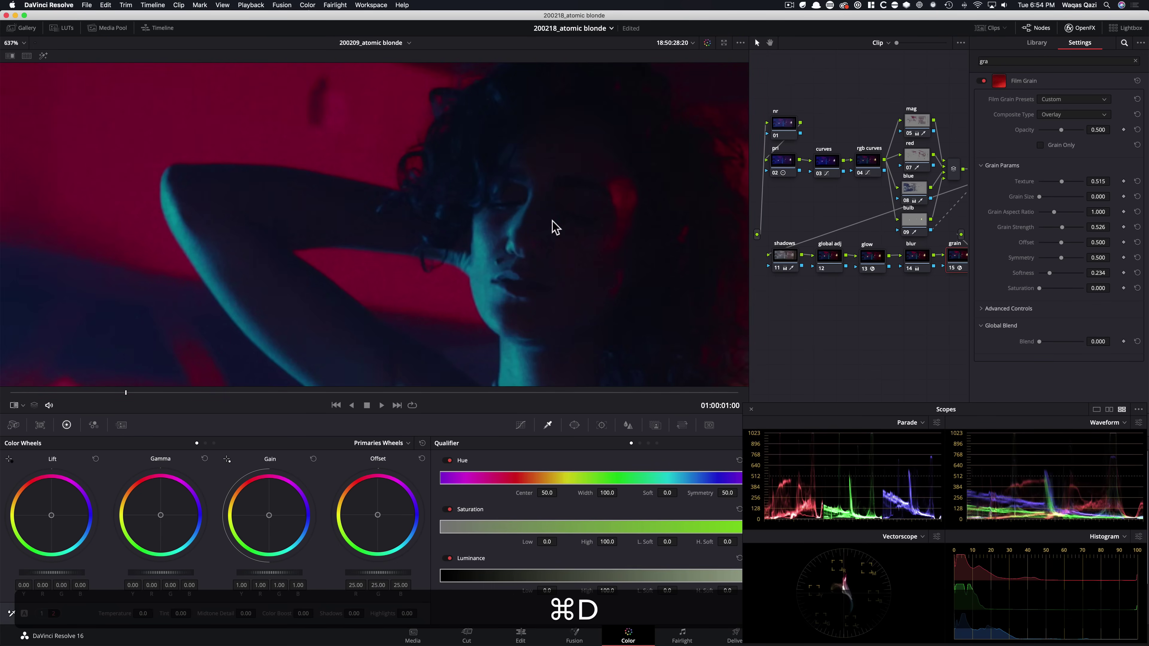
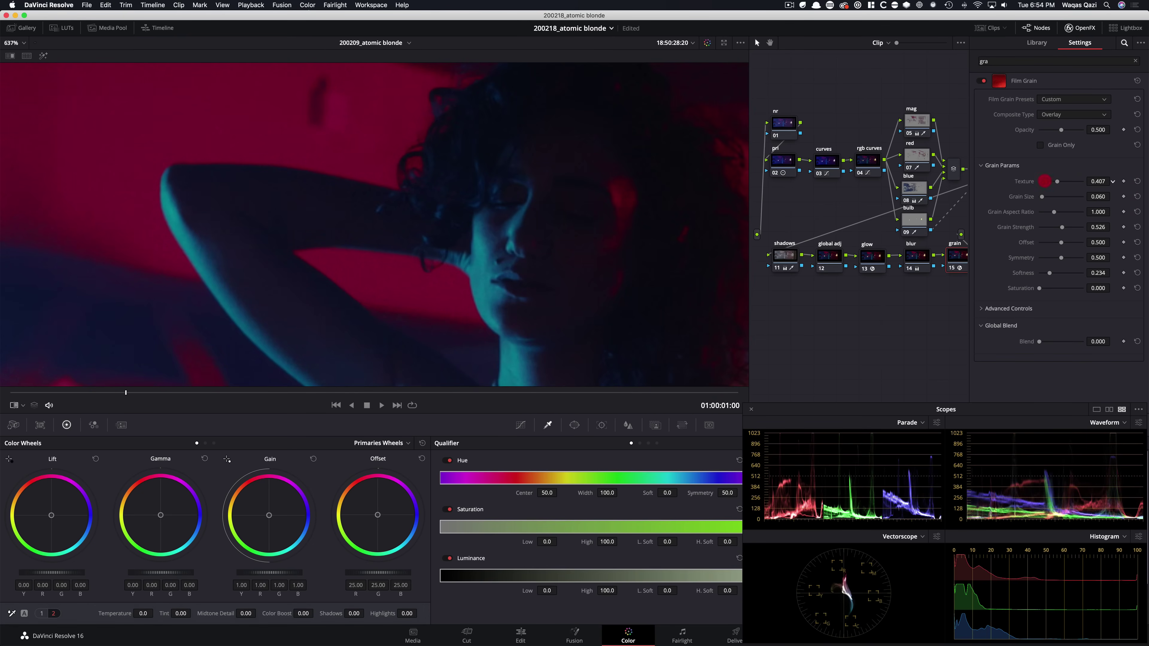
- Set Grain Size to 0.060, Texture to 0.362 and Grain Strength to 0.613, checking the grain node off and on
key(super+d)
key(super+d)
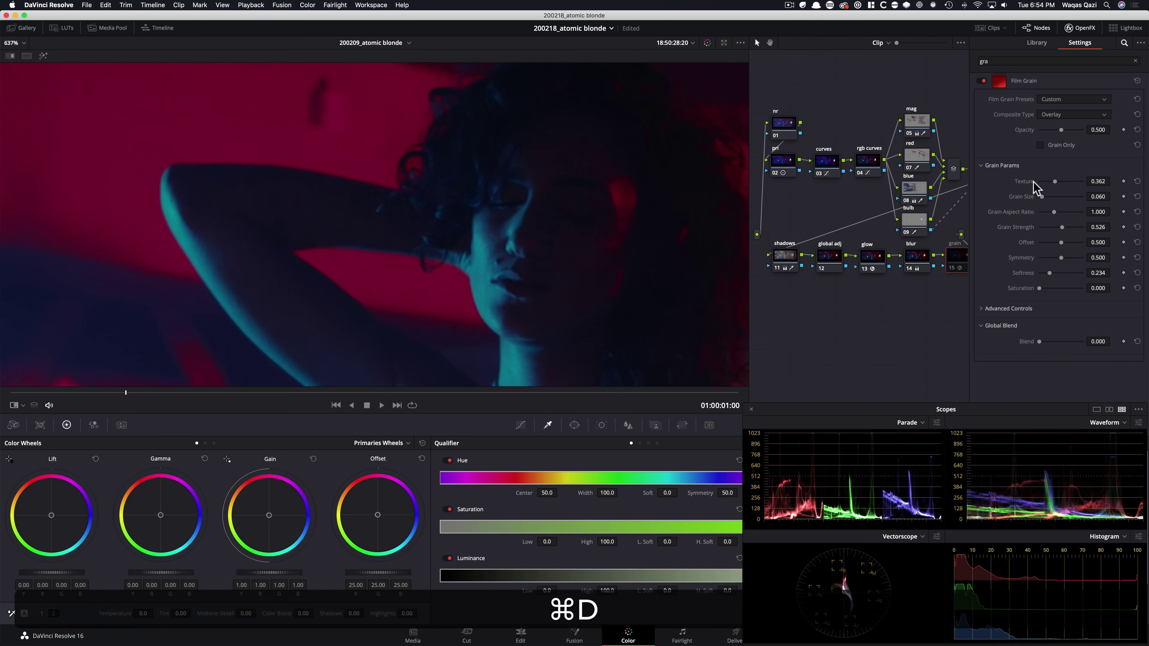
drag(1091, 227, 1117, 227)
key(super+d)
key(super+d)
- Compare the clip's grain around the sign and arm with the reference face, checking the grain node off and on
key(super+w)
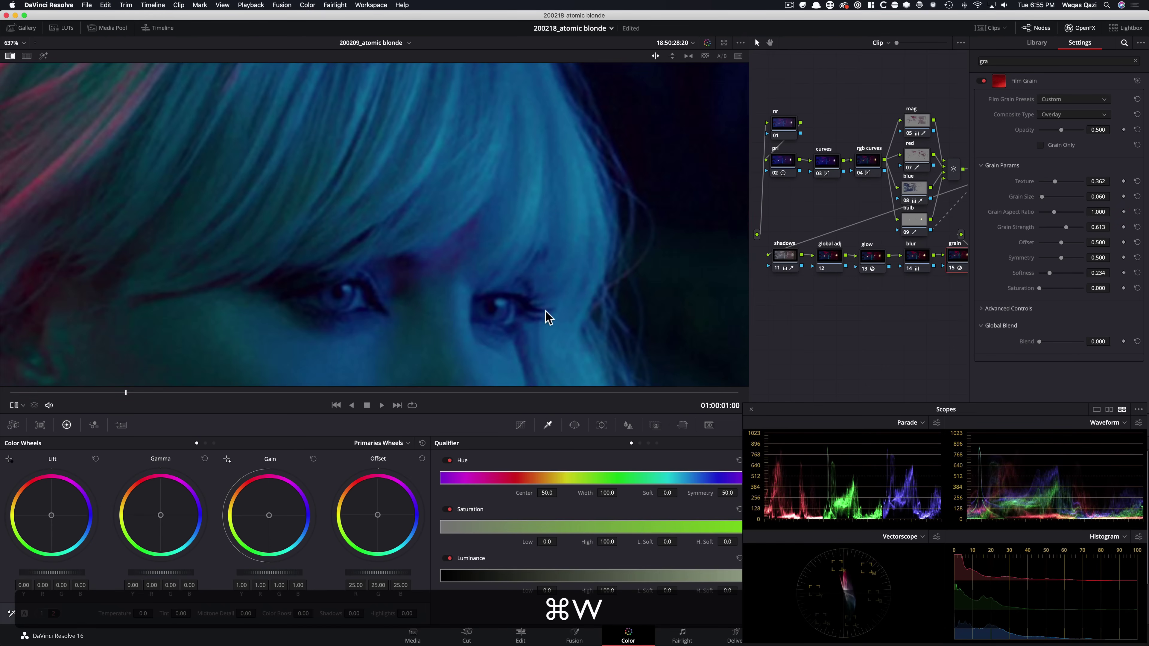
click(537, 174)
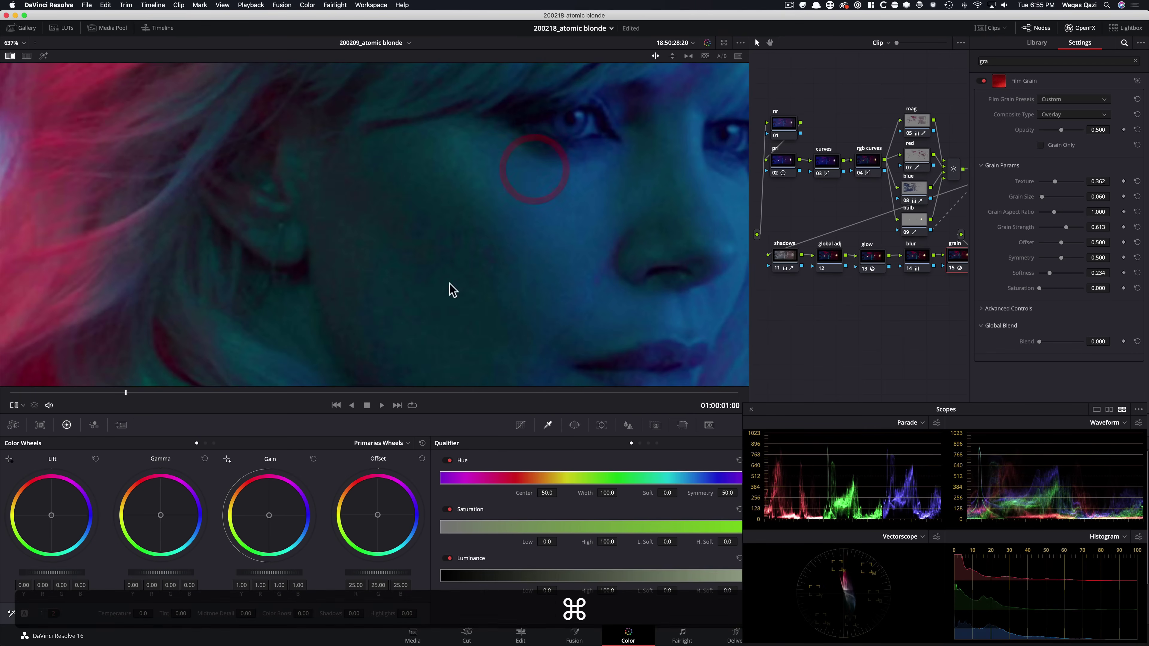
key(super+w)
key(super+w)
key(super+w)
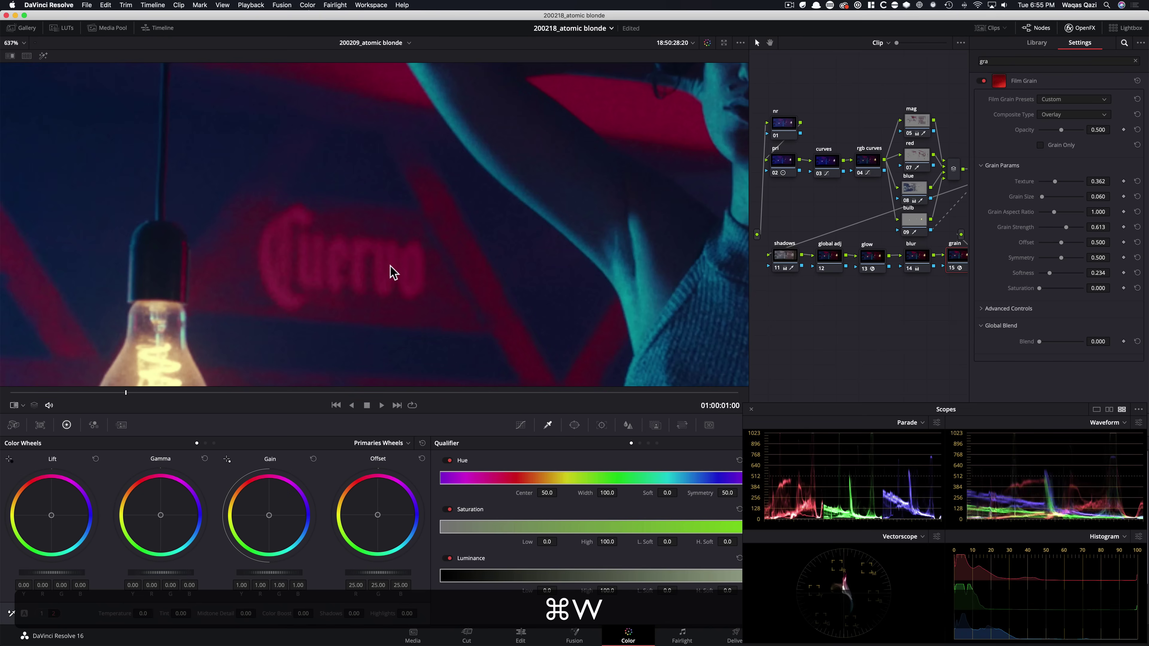
key(super+d)
key(super+d)
key(super+d)
key(super+d)
key(super+w)
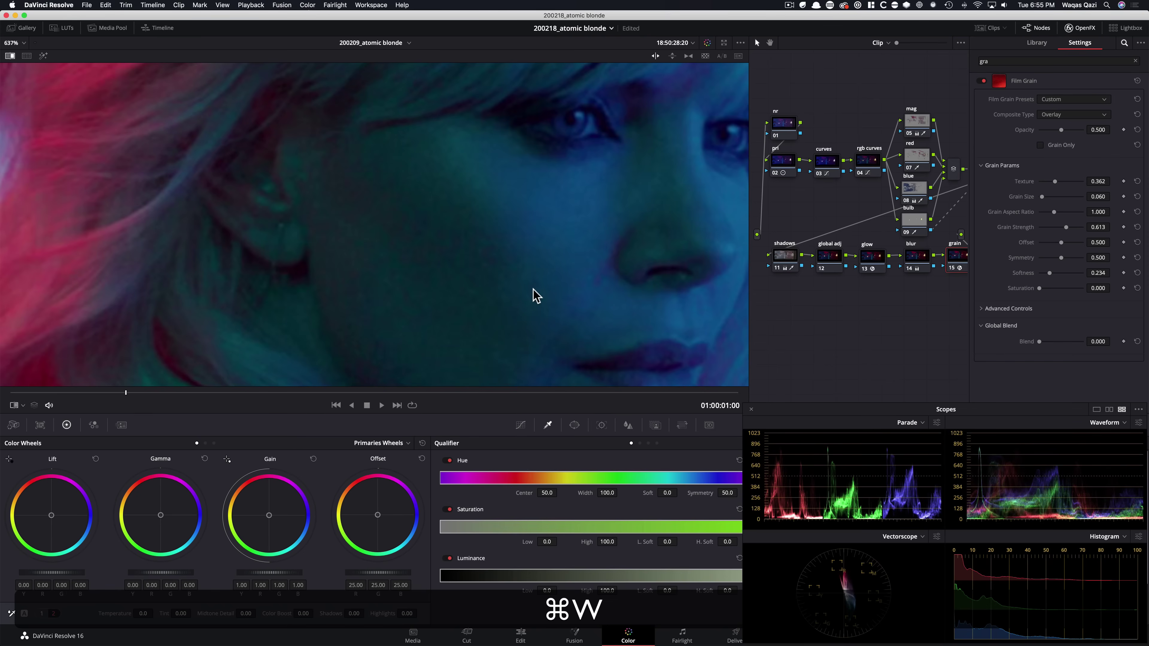
key(super+w)
key(super+d)
key(super+d)
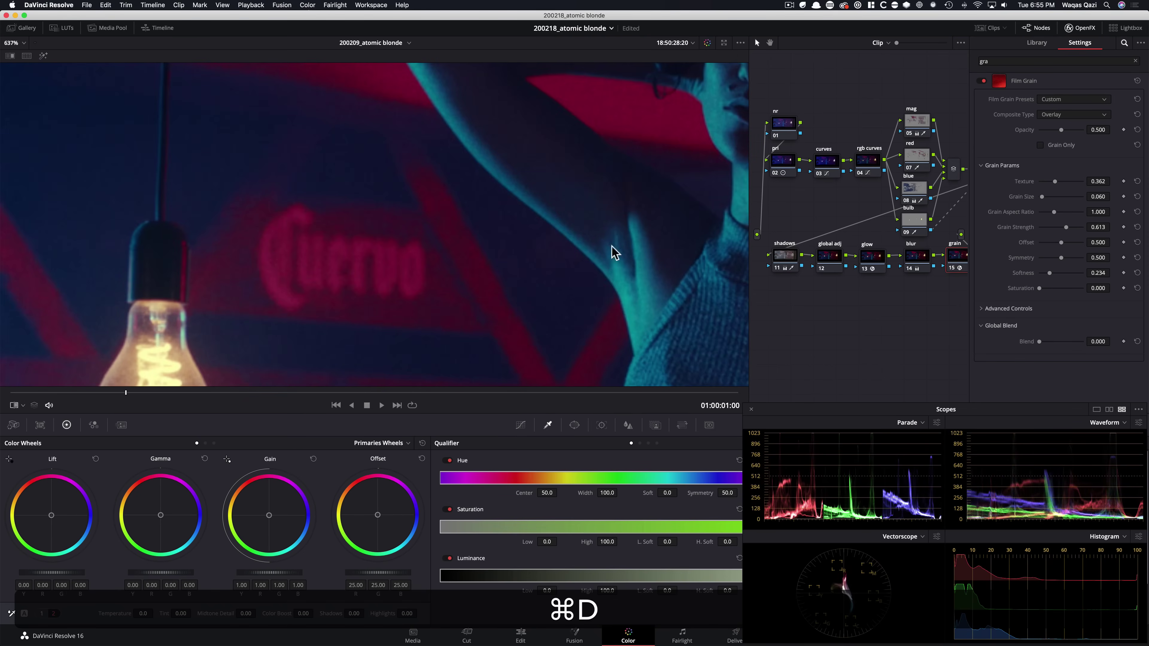
key(super+w)
key(super+w)
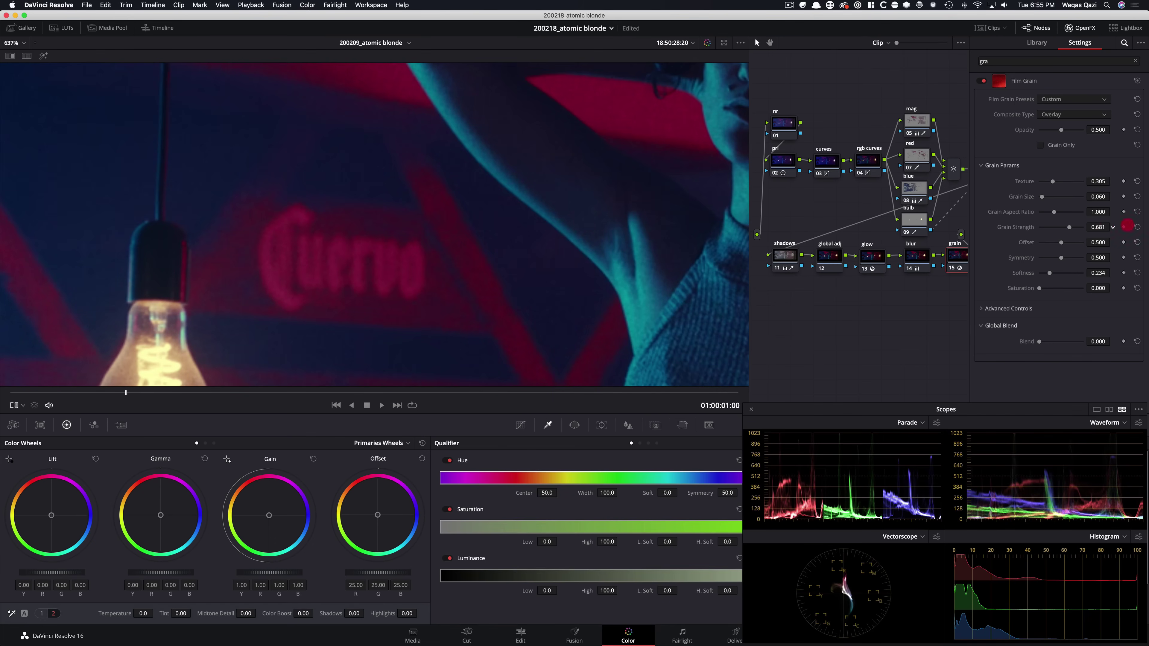
- Set the grain's Texture to 0.305 and Grain Strength to 0.788, and check them against the reference still
key(super+w)
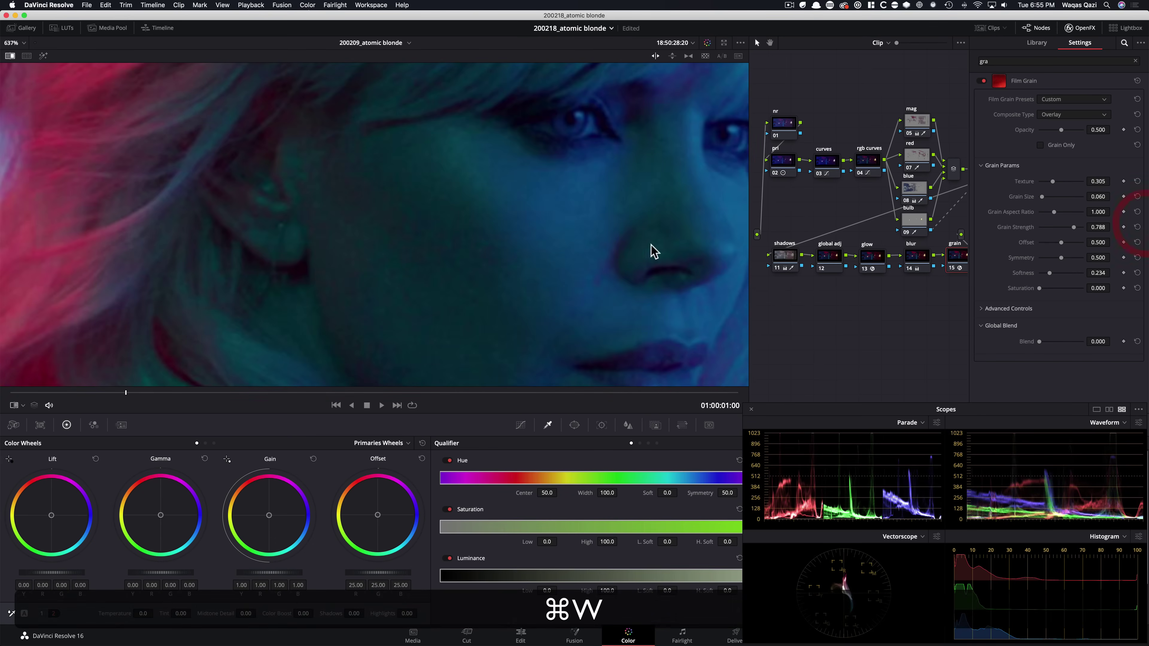
key(super+w)
key(super+d)
key(super+d)
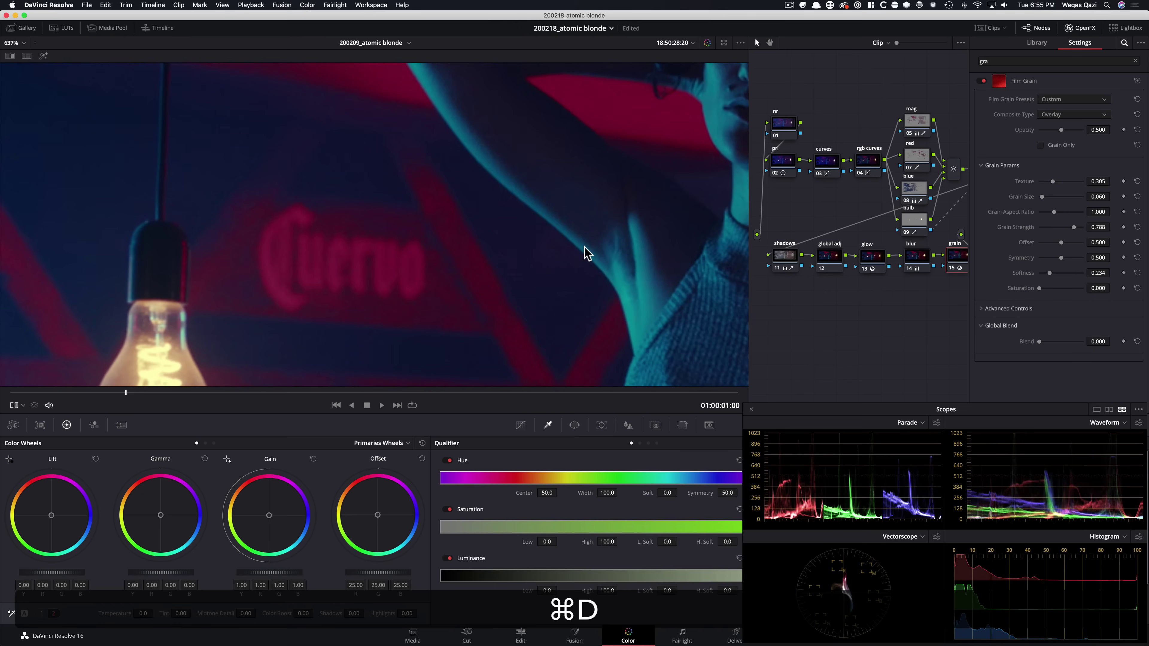
key(super+w)
key(super+w)
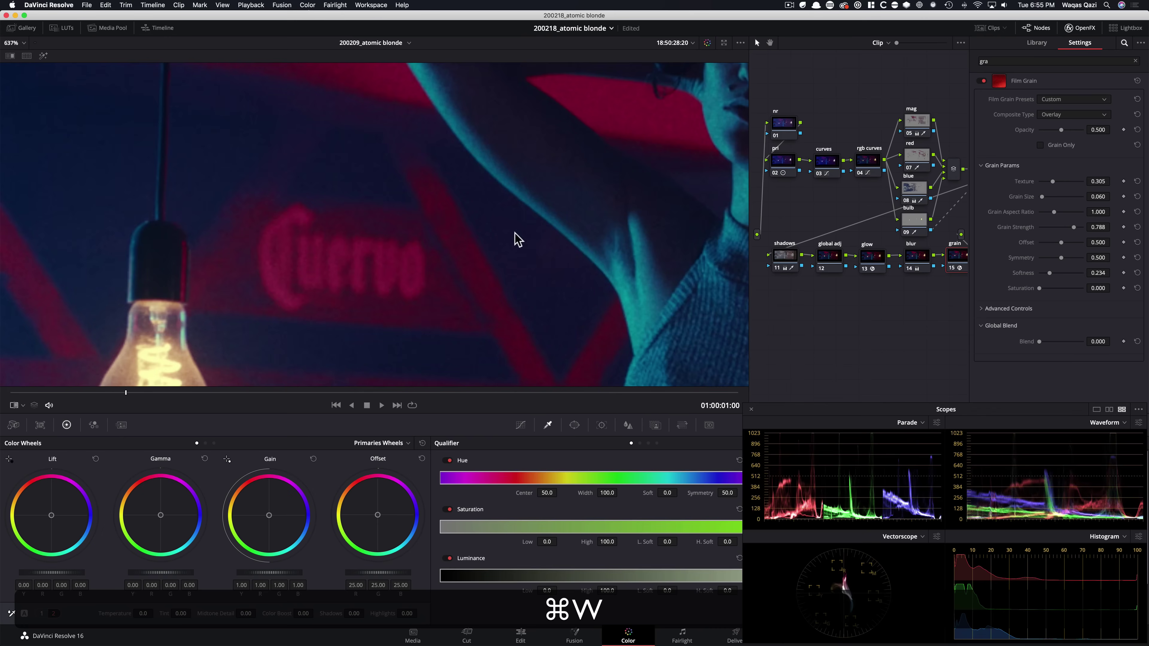
- Compare other areas of the reference still with the clip, check the grain node off and on, and view the full frame
key(super+w)
drag(531, 226, 117, 88)
drag(590, 246, 116, 203)
drag(538, 231, 615, 193)
key(super+w)
key(super+d)
key(super+d)
key(shift+super+d)
key(shift+super+z)
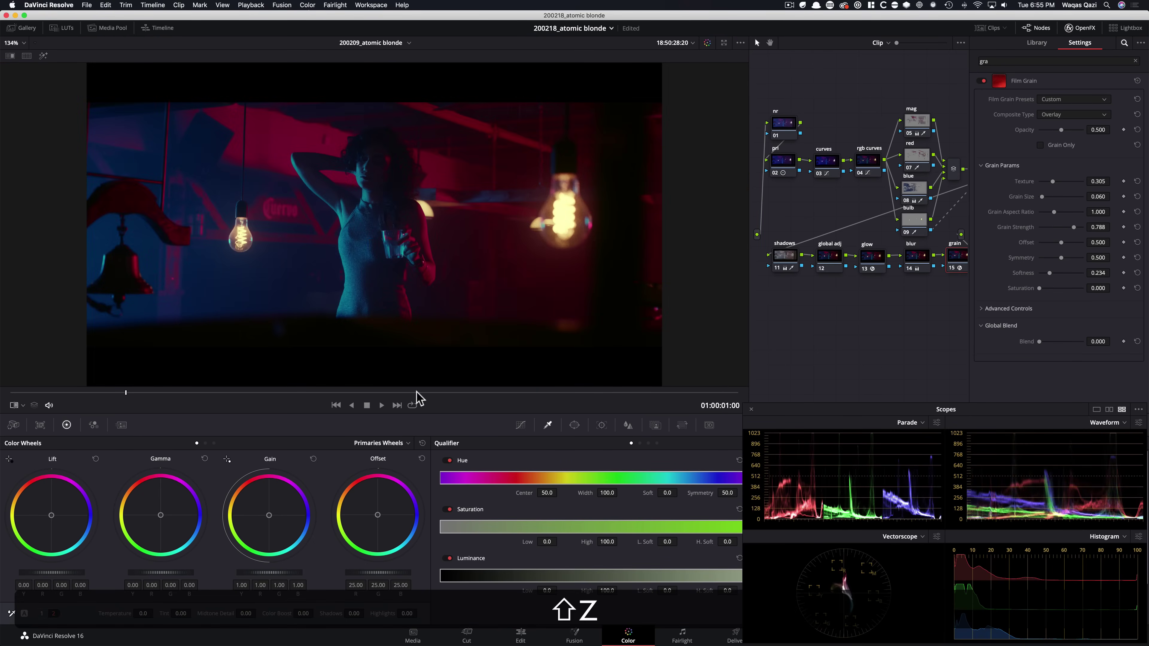
- Compare the finished clip with the reference still in a split screen and by wipe, ending on the full clip
key(alt+super+w)
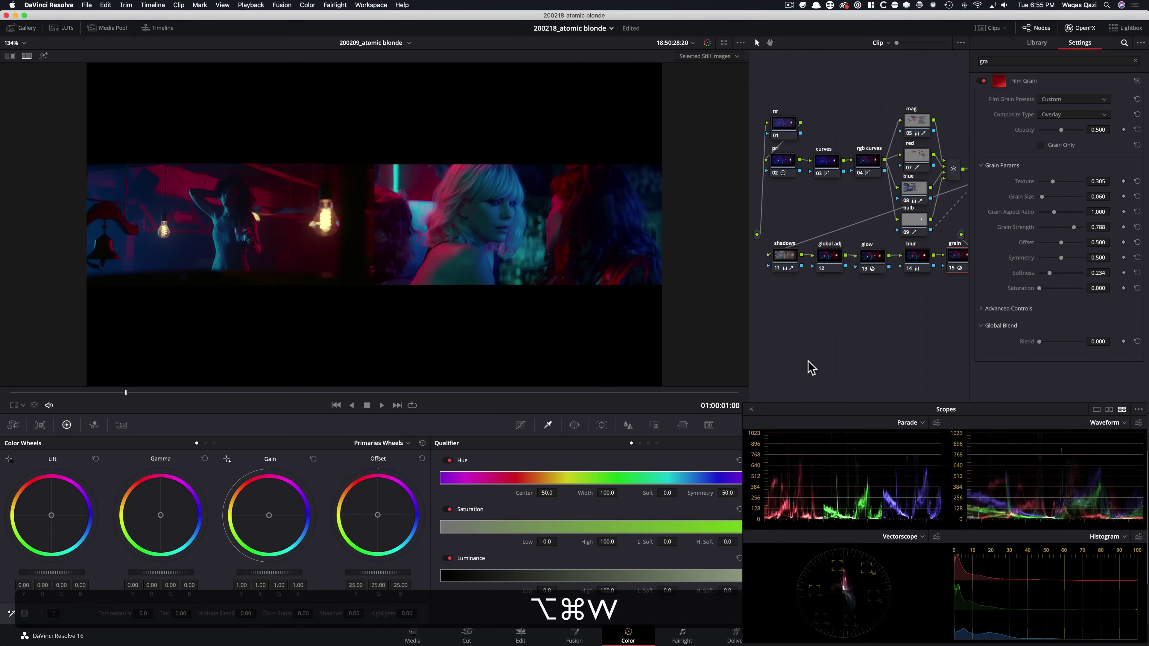
key(super+equal)
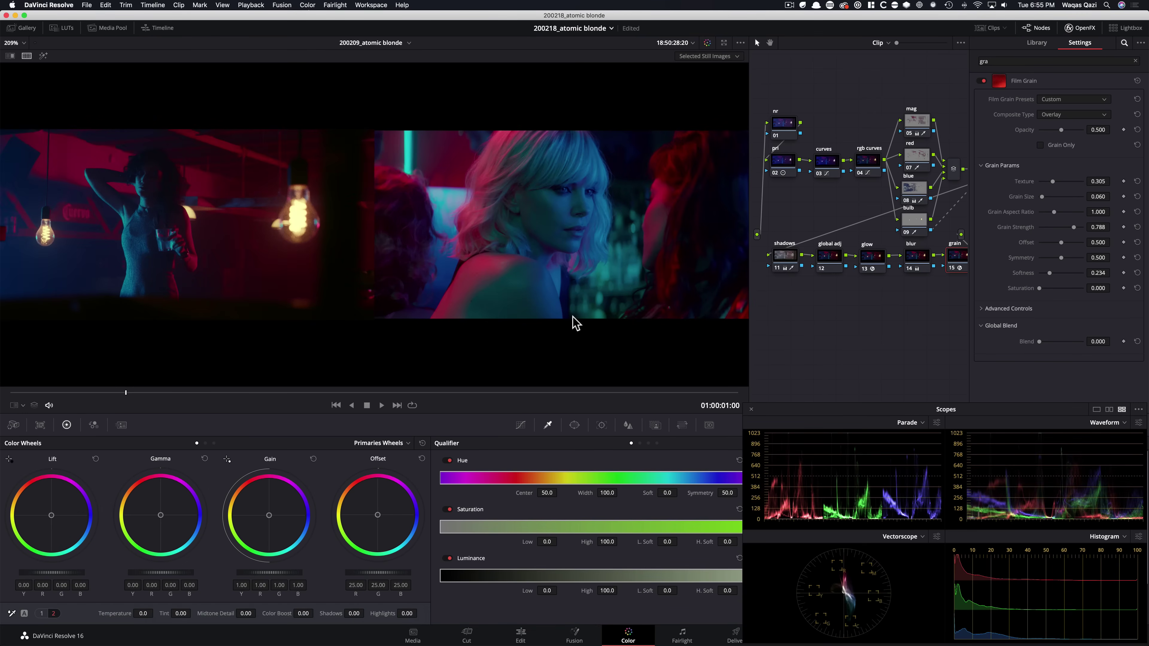
key(super+w)
key(super+w)
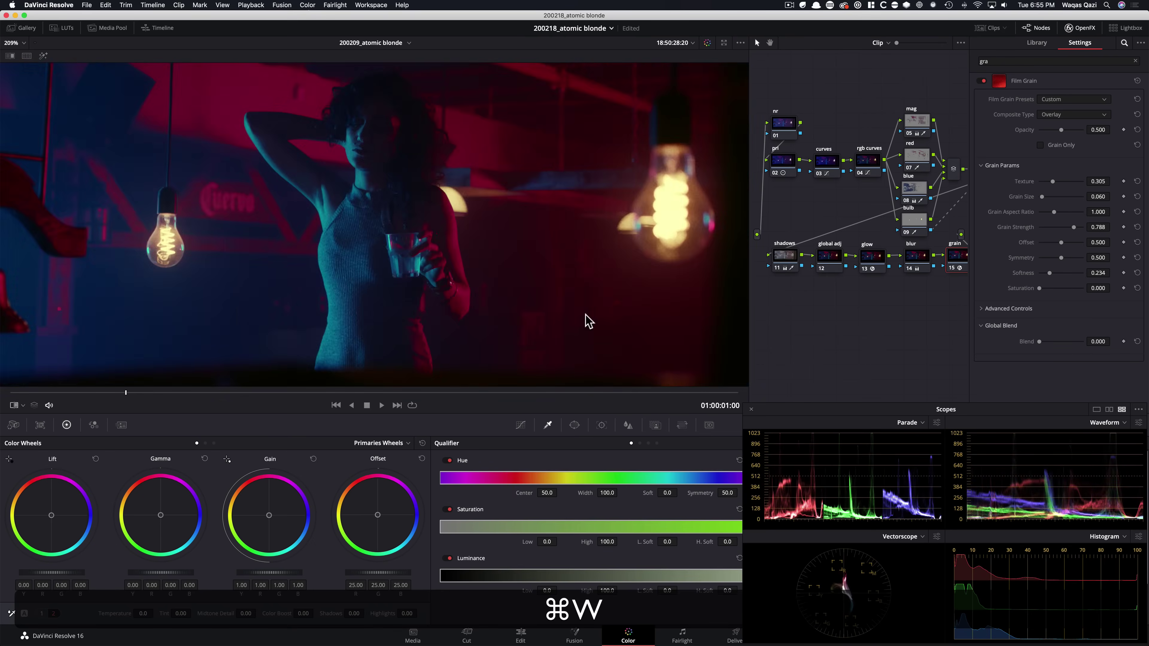
key(shift+super+z)
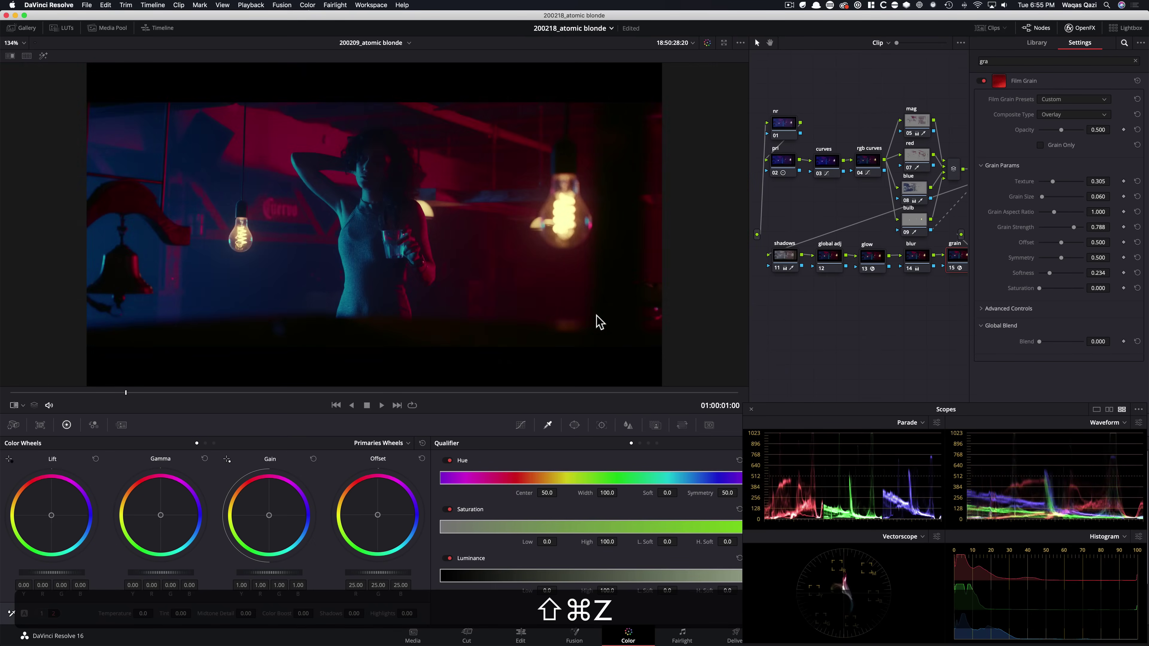
key(shift+super+w)
key(super+w)
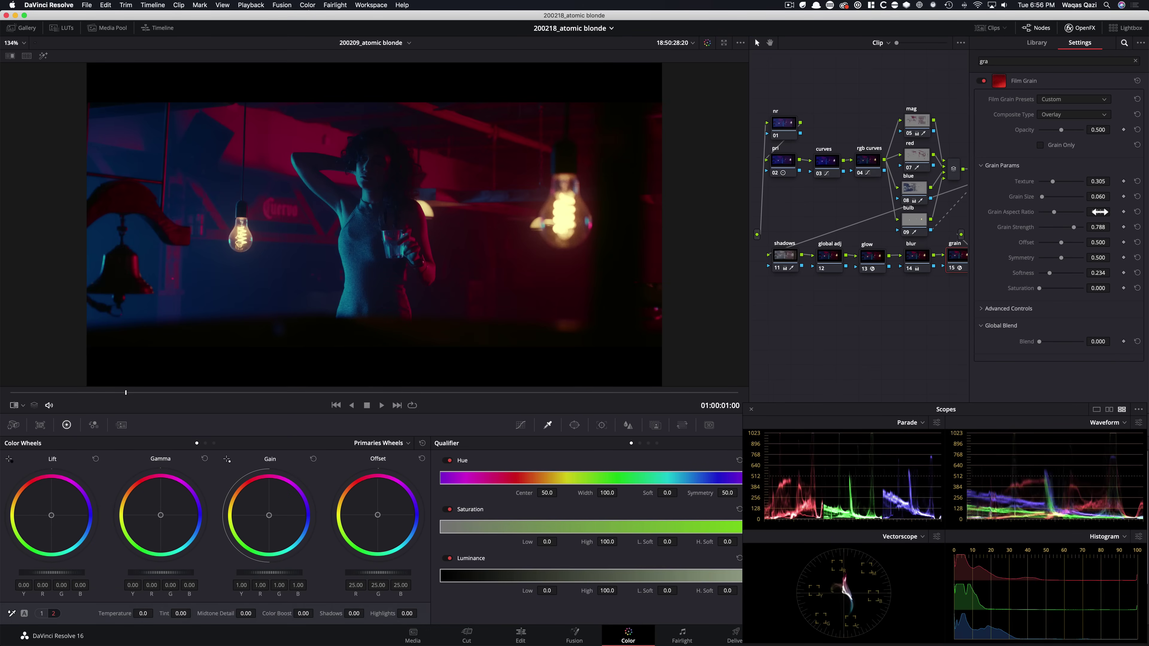
- Set the Film Grain's Grain Strength to 0.771 and Texture to 0.159, checking the grain node off and on
drag(1098, 227, 1128, 221)
drag(1113, 181, 1118, 181)
key(super+d)
key(super+d)
key(super+d)
key(super+d)
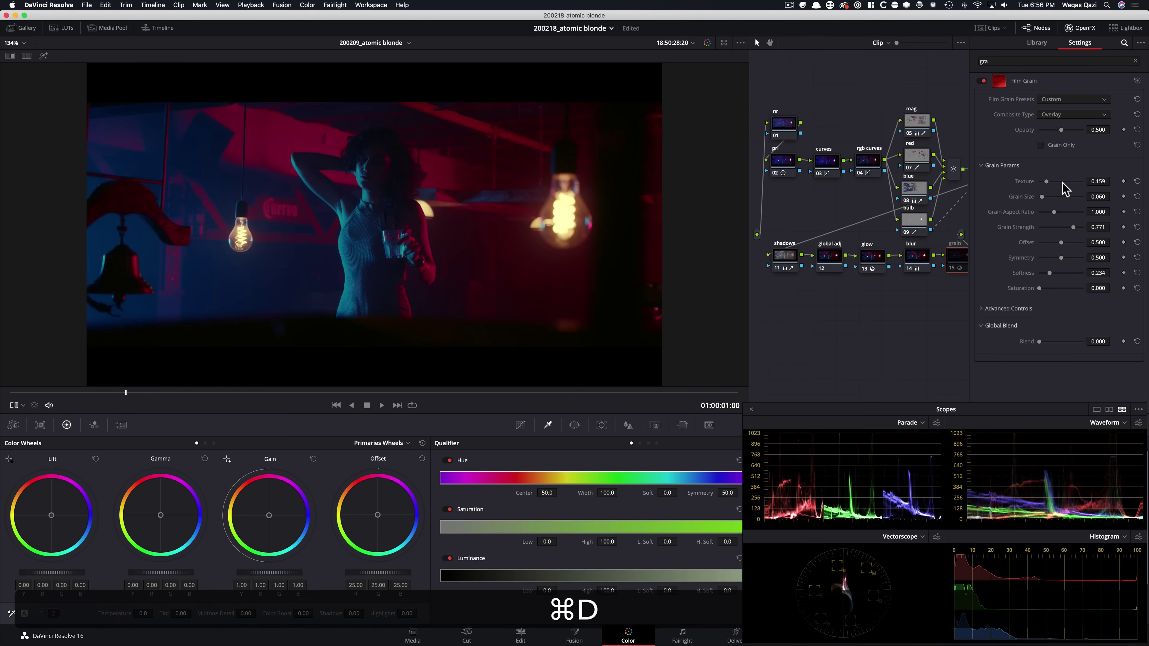
key(super+d)
key(super+d)
- Try a Grain Size of 0.428, comparing the clip with the grain node off and on and with the reference still
drag(1099, 197, 1140, 197)
key(super+d)
key(super+d)
key(super+w)
key(super+w)
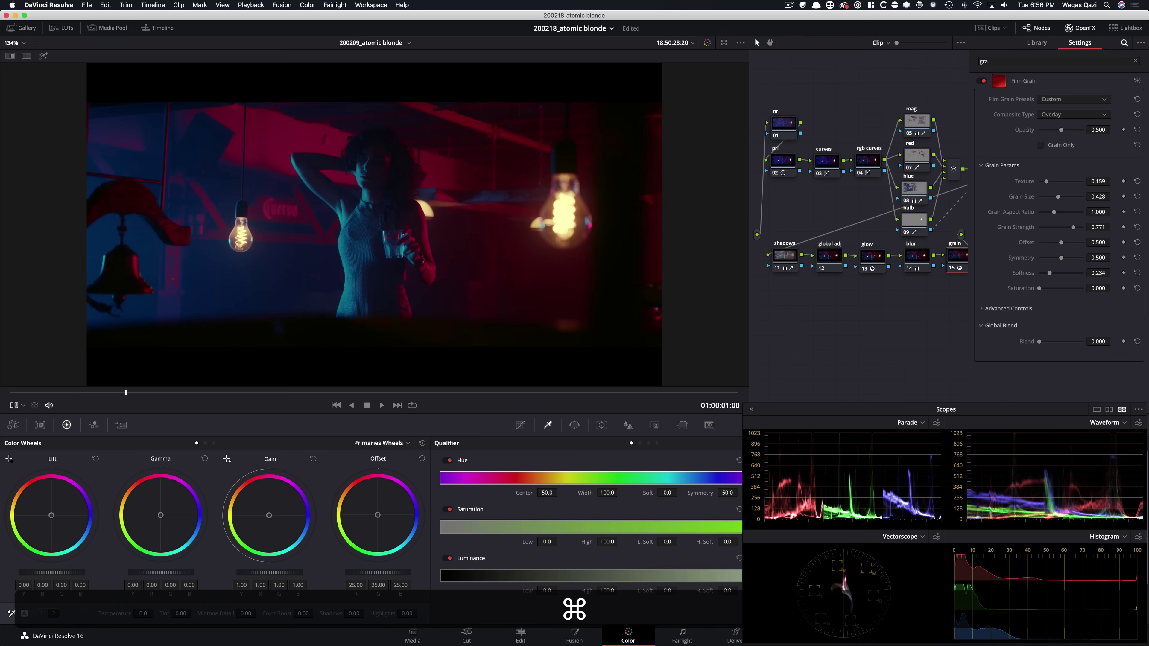
key(super+w)
key(super+w)
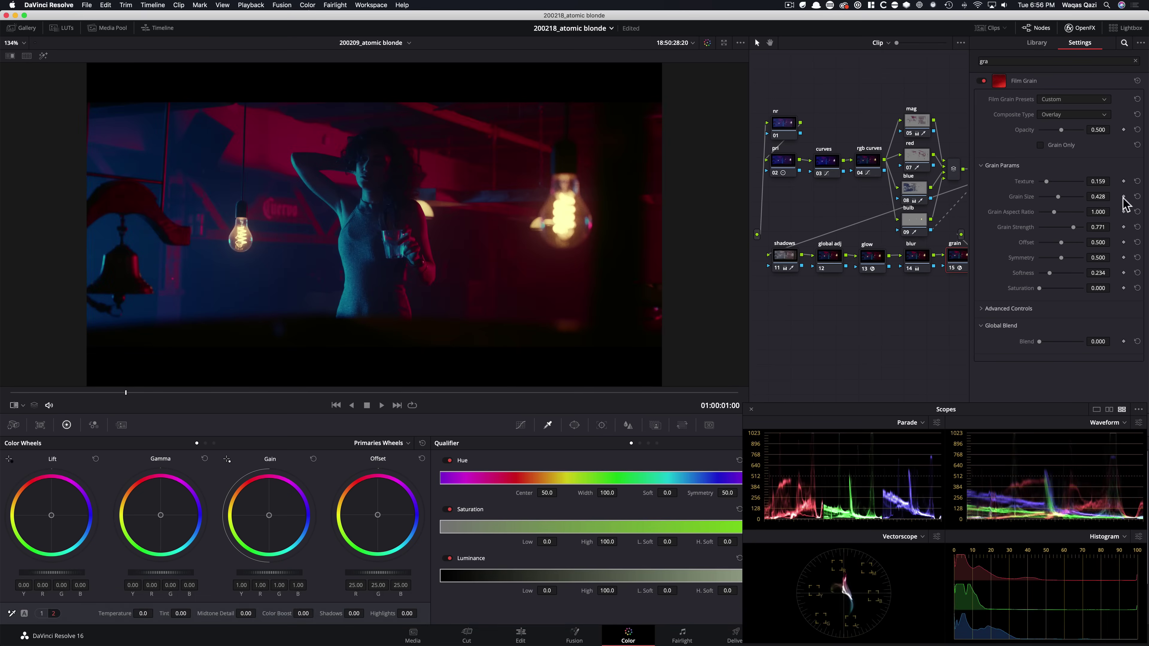
- Set the Grain Size to 0.341, checking the grain node and the whole grade off and on
key(super+w)
key(super+w)
key(super+d)
key(super+d)
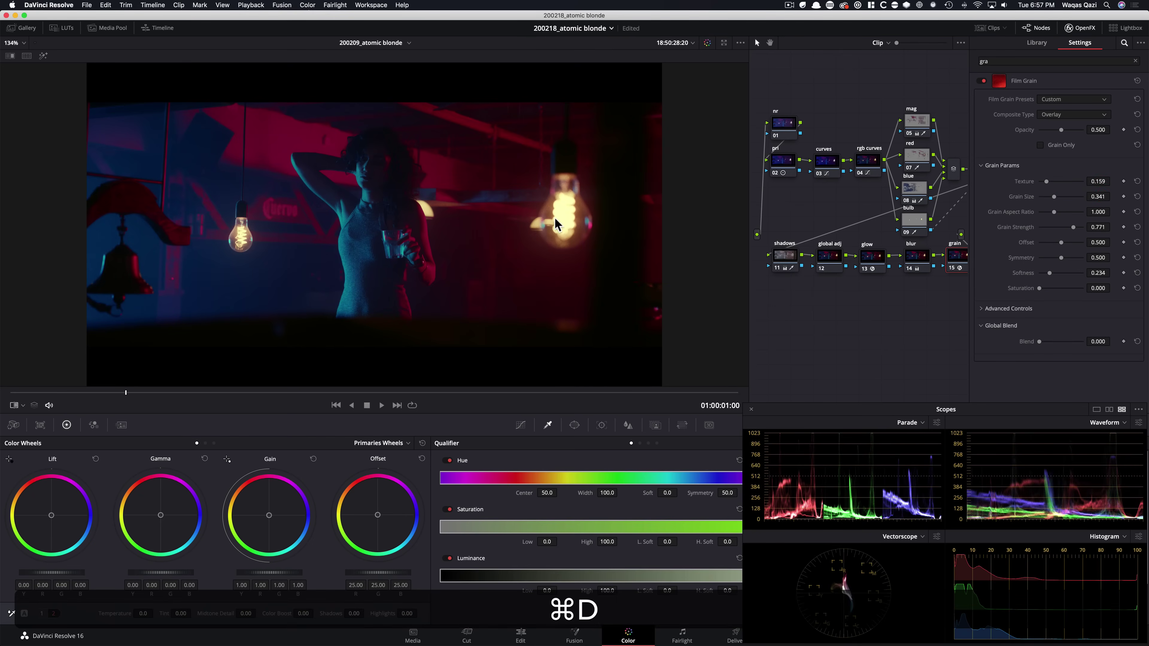
key(super+d)
key(super+d)
key(shift+d)
key(shift+d)
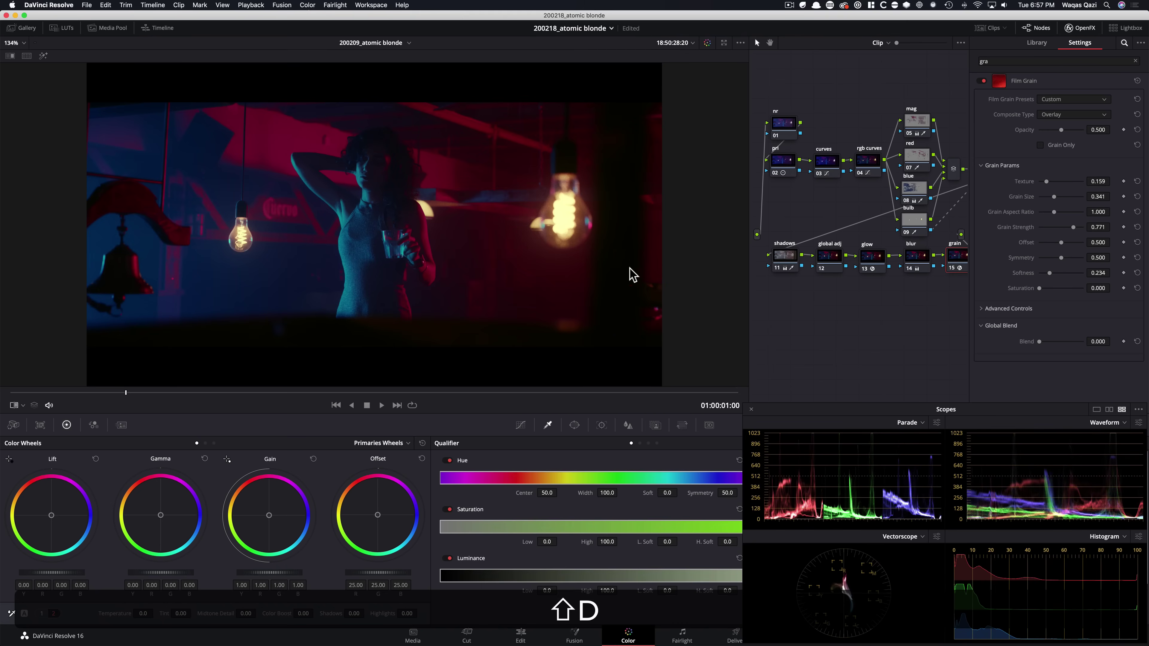
- Compare the clip's grain with the reference still at 261% zoom, checking the grain node off and on
key(super+equal)
key(super+equal)
drag(507, 245, 359, 257)
key(super+d)
key(super+d)
mouse_move(362, 310)
mouse_down()
mouse_move(451, 286)
mouse_move(764, 321)
mouse_up()
drag(195, 262, 317, 279)
key(super+d)
key(super+d)
key(super+w)
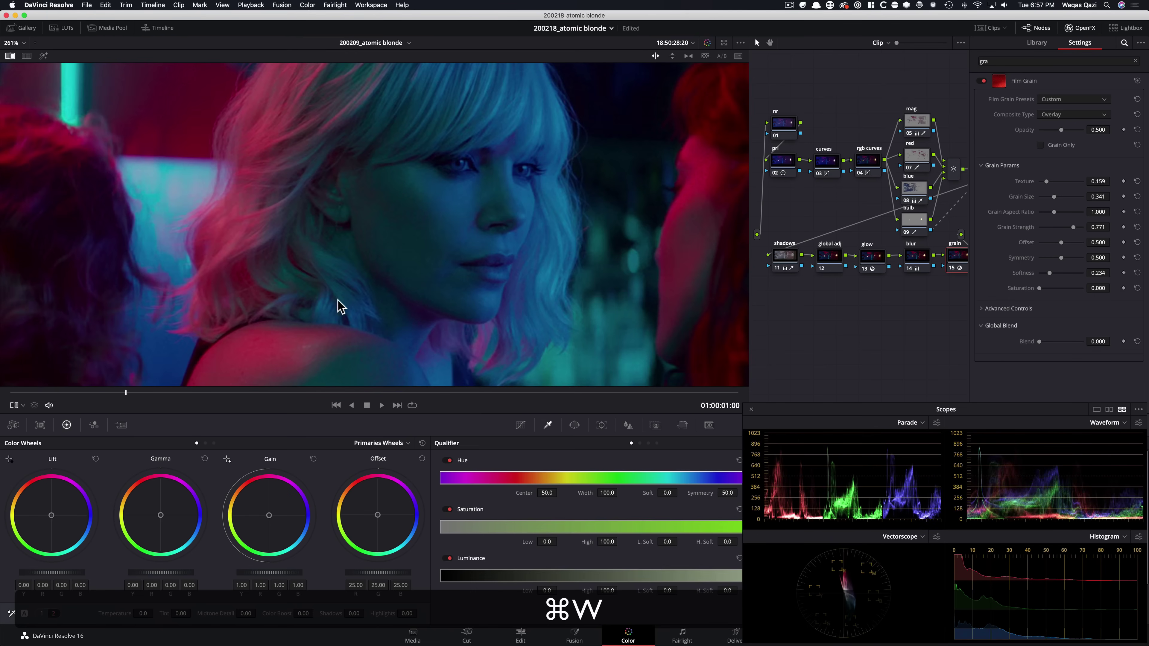
key(super+w)
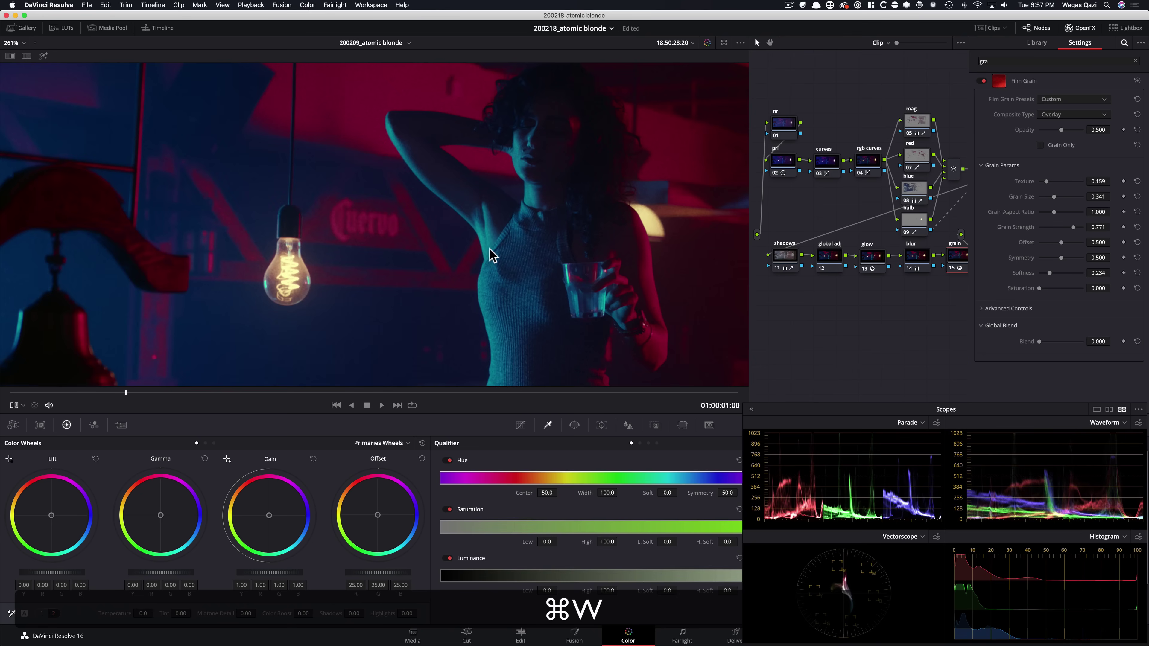
- Recheck the grain node off and on close up, against the reference still and on the full frame
key(super+d)
key(super+d)
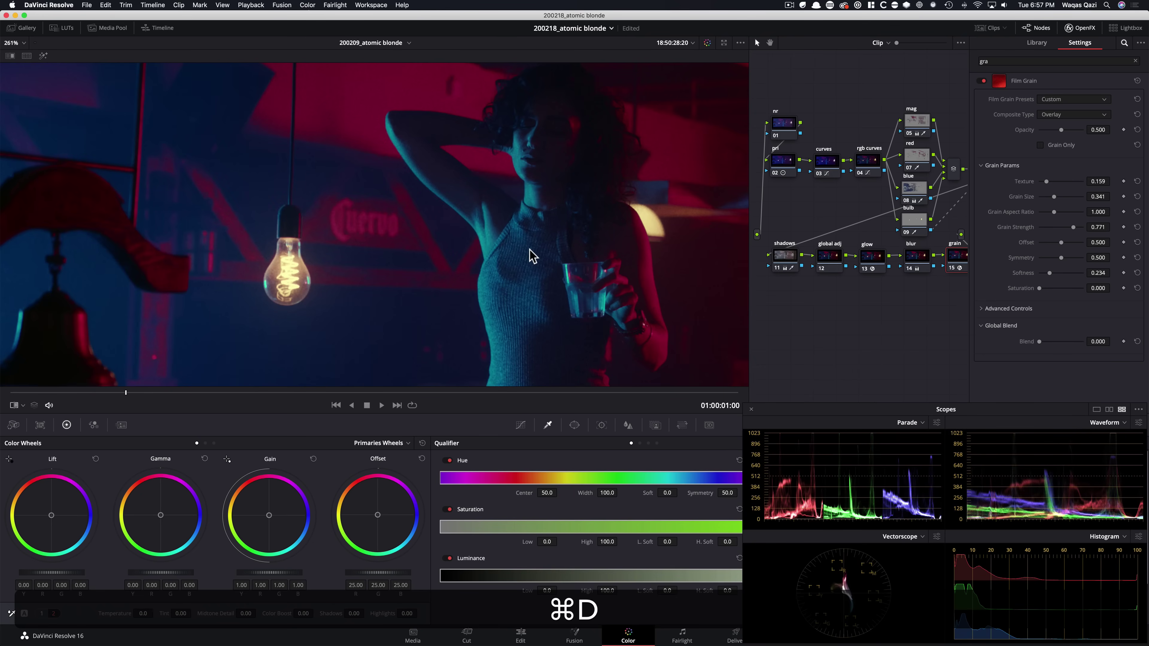
key(super+w)
key(super+w)
key(super+d)
key(super+d)
key(shift+super+z)
key(super+d)
key(super+d)
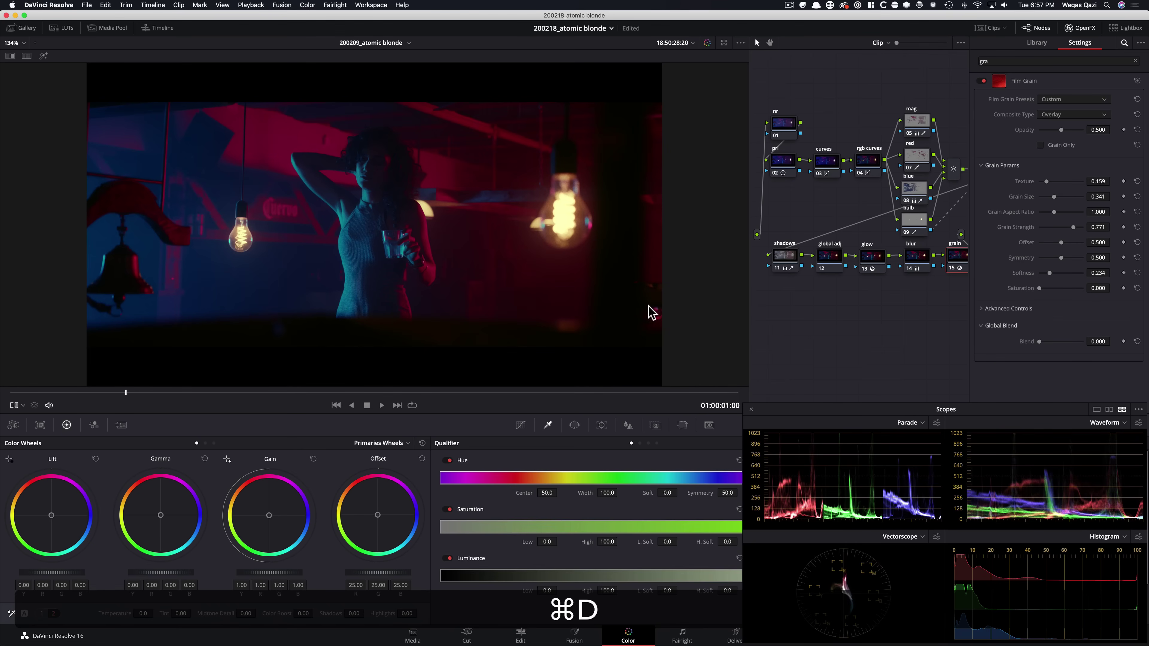
- Close the effects library and show the graded clip beside the selected reference still in a split screen
click(1087, 29)
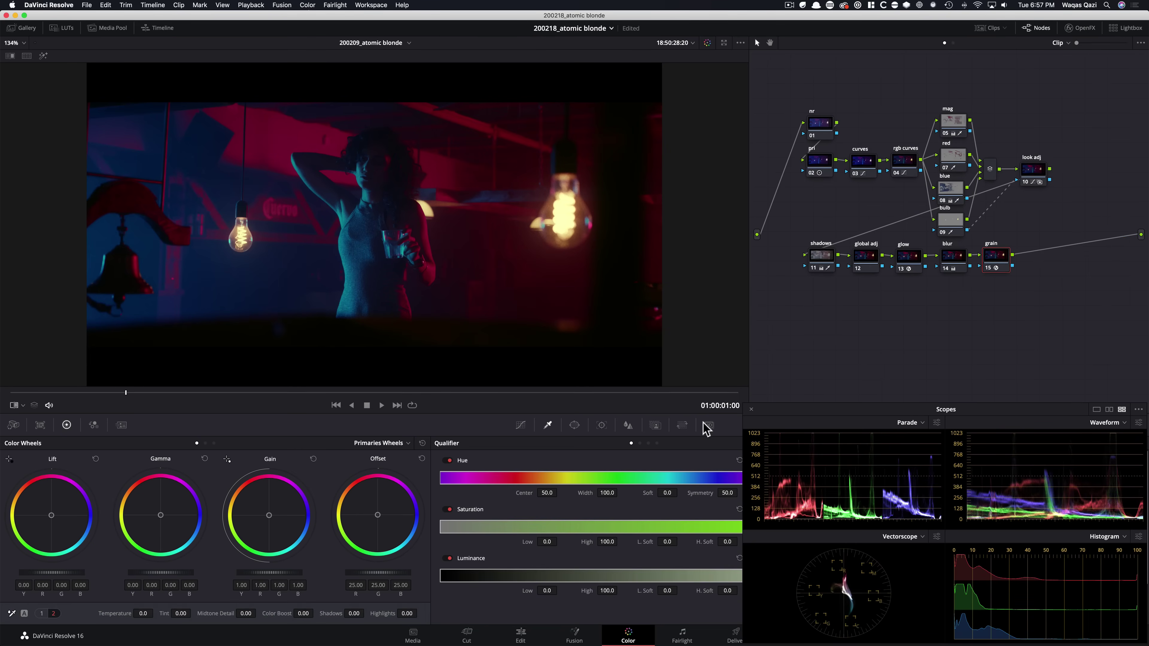
key(shift+d)
key(shift+d)
key(alt+shift+super+w)
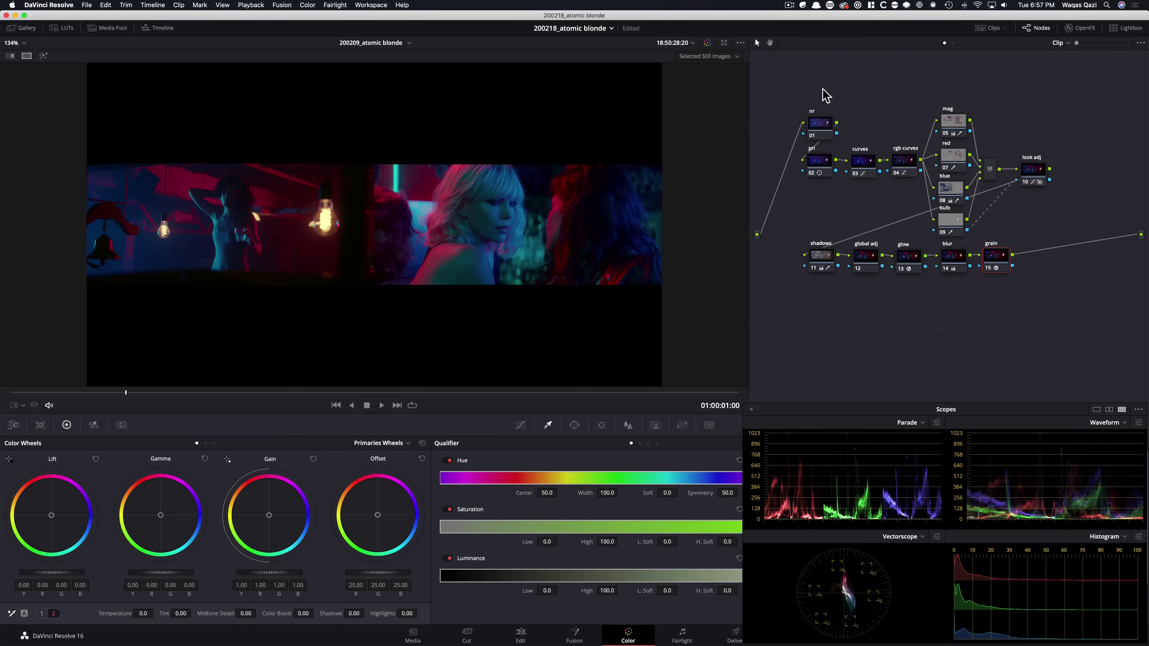
- Disable all nodes of the grade, and enlarge the split-screen comparison to 209% in a wider viewer
drag(809, 90, 1036, 303)
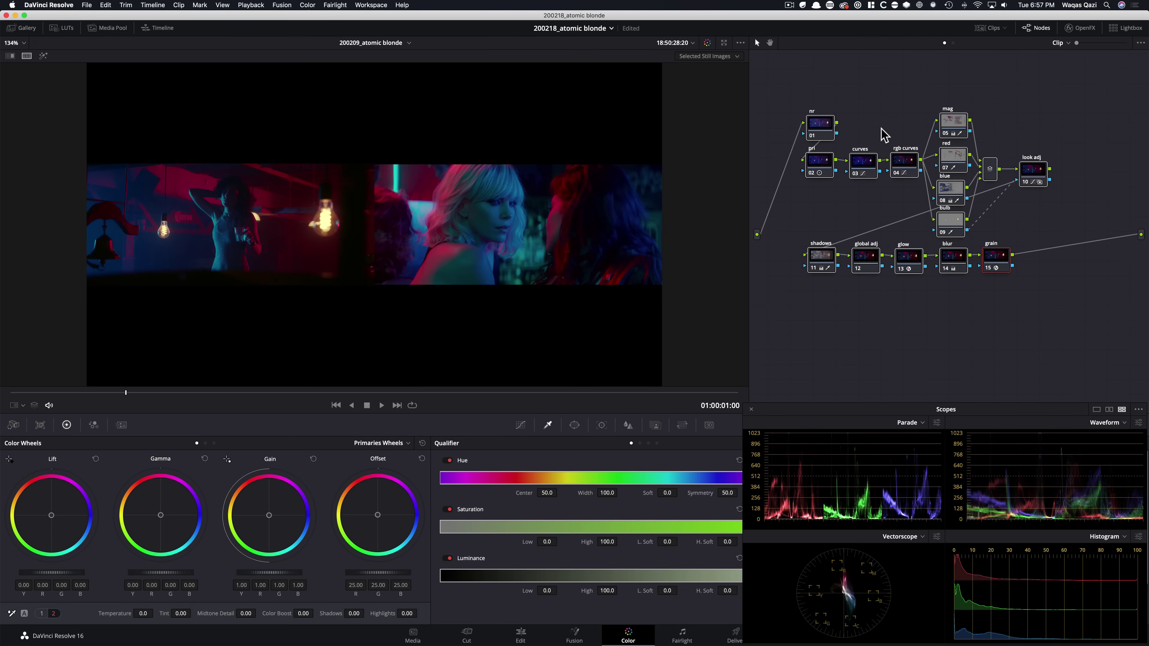
key(super)
key(super+d)
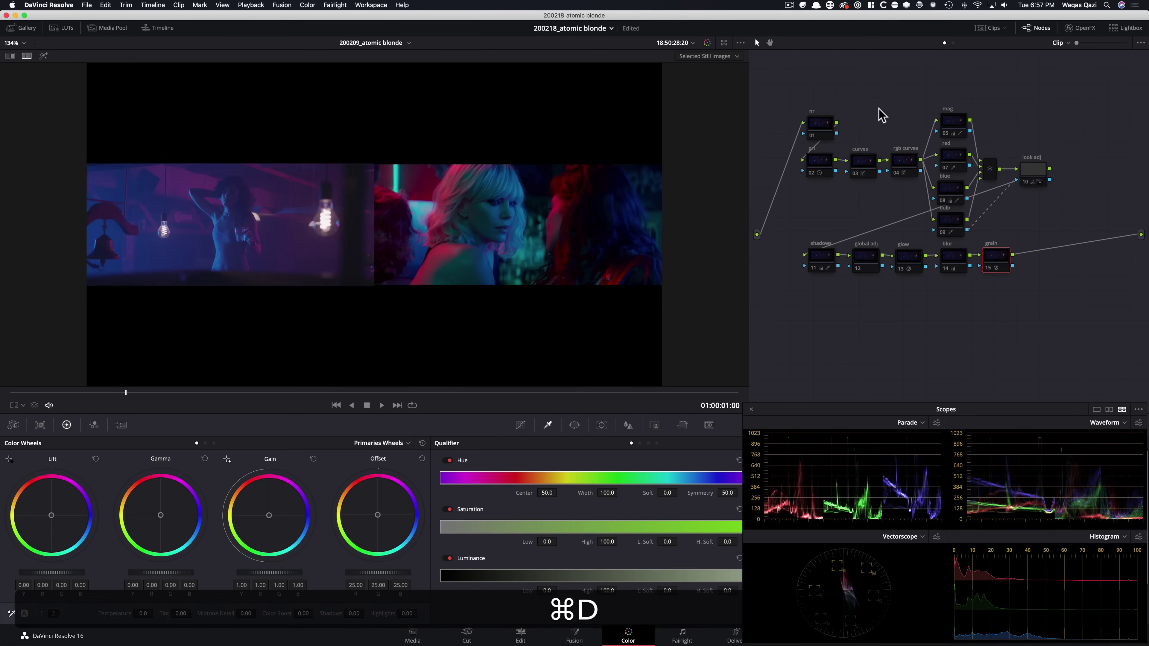
key(super+equal)
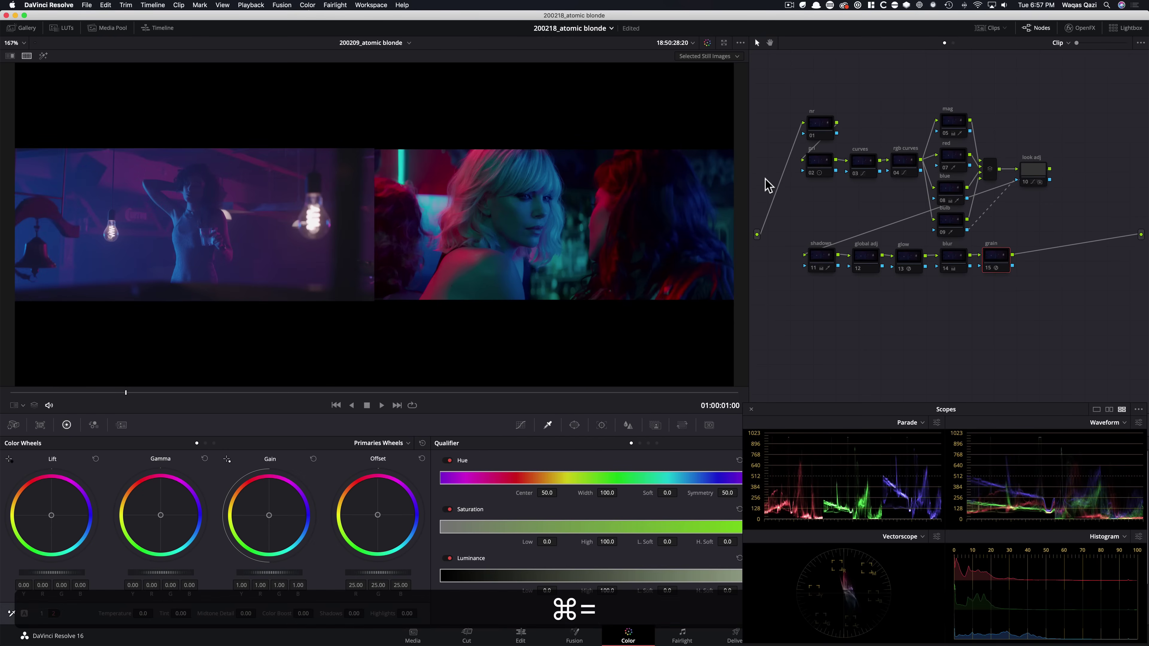
key(super+equal)
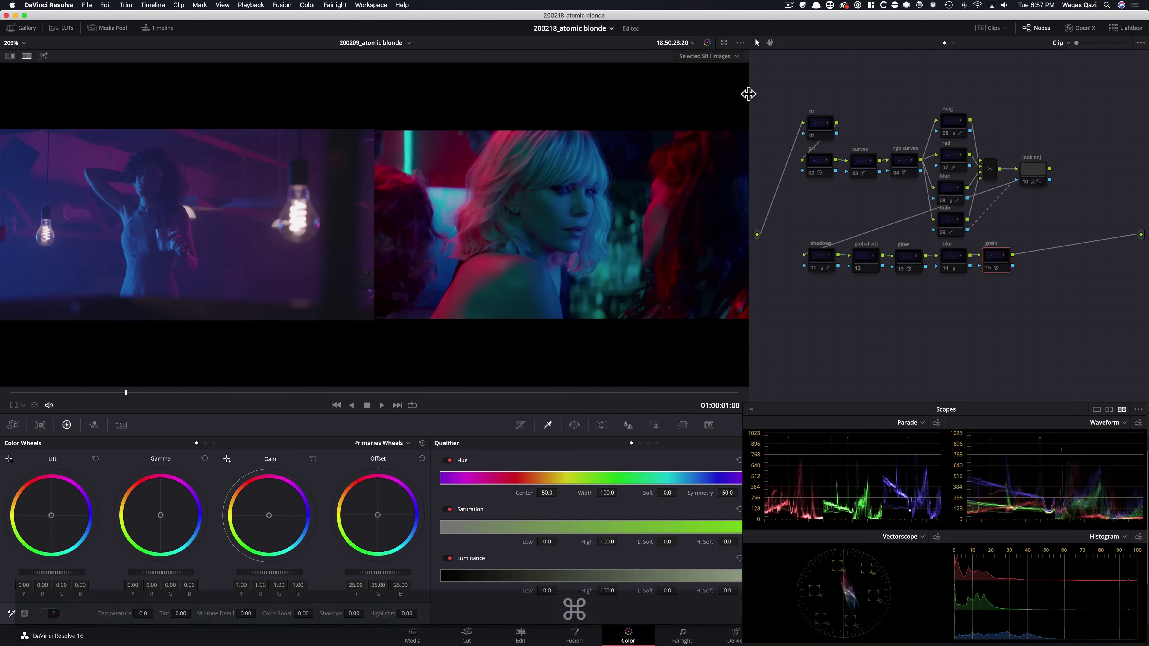
drag(748, 93, 854, 87)
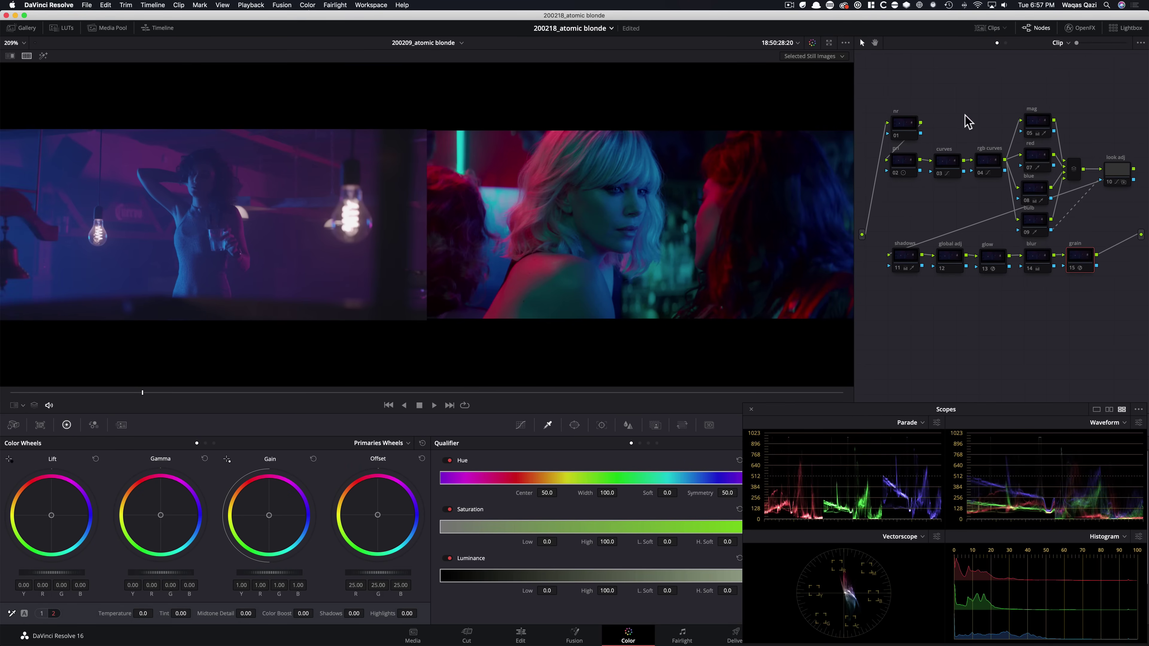
- Enable the pri node, comparing the clip with it on and off, and show its contrast and pivot settings
click(901, 163)
key(super+d)
key(super+d)
key(super+d)
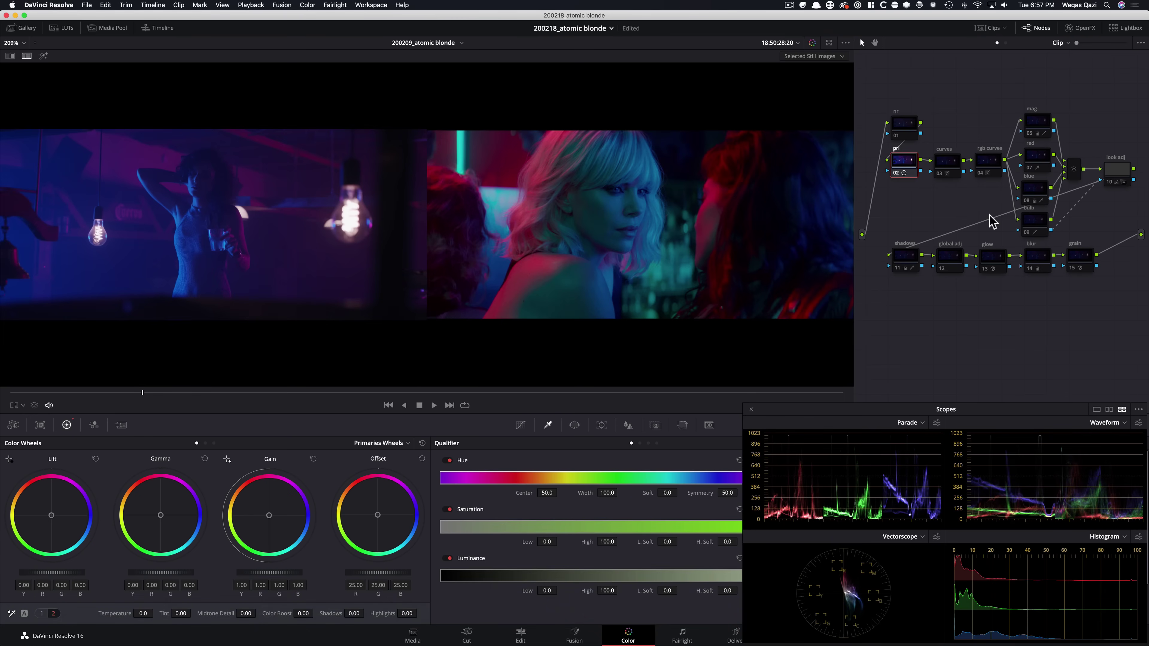
click(42, 613)
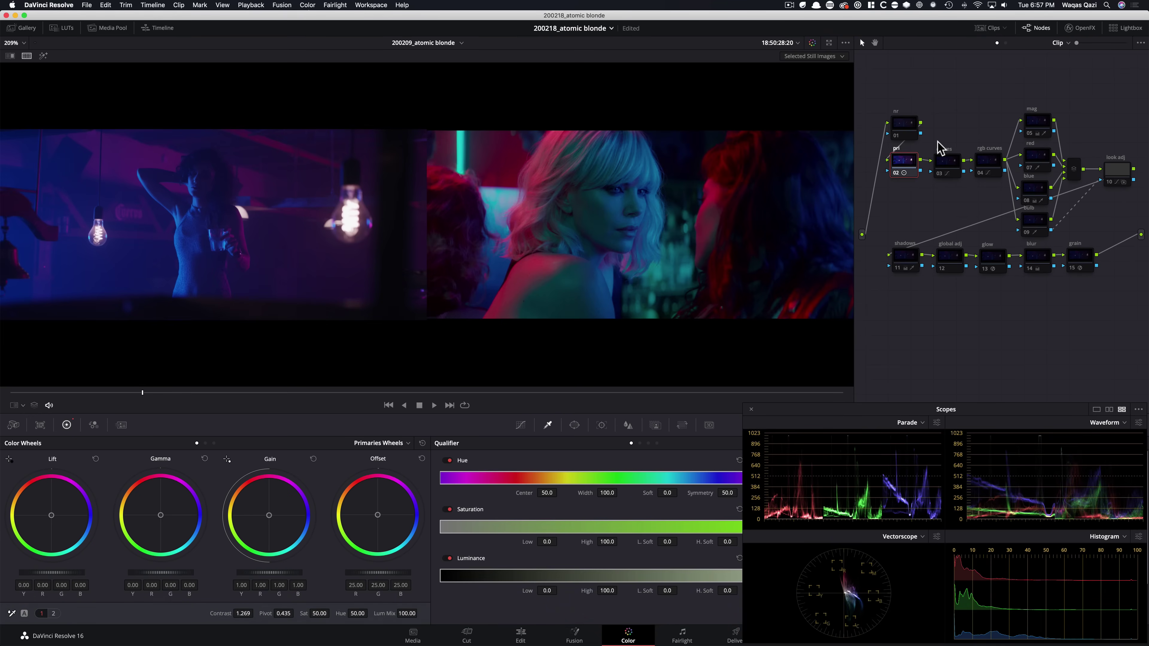
- Enable the curves node, display its custom curve, and compare the clip with the node off and on
click(947, 169)
key(super+d)
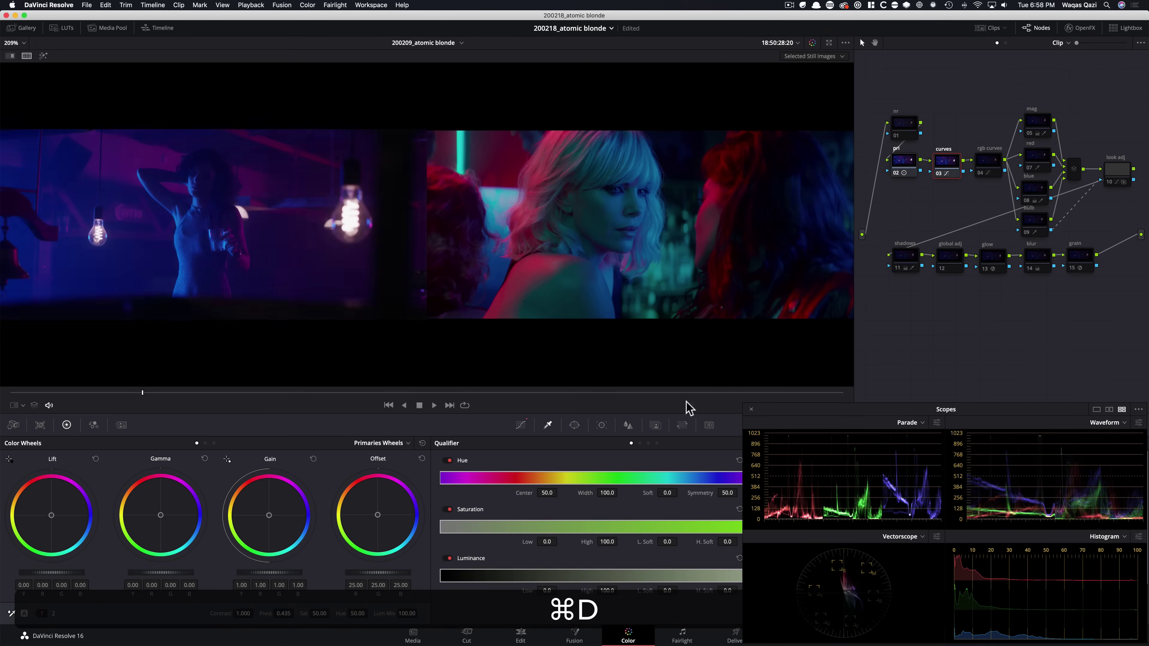
click(520, 425)
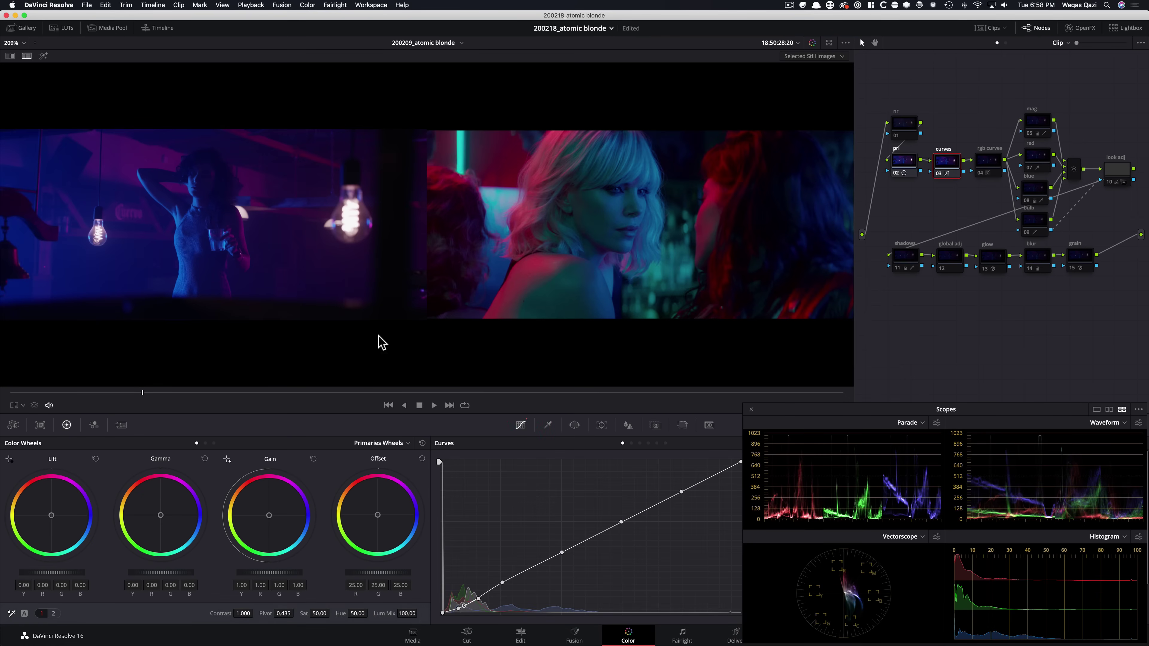
key(super+d)
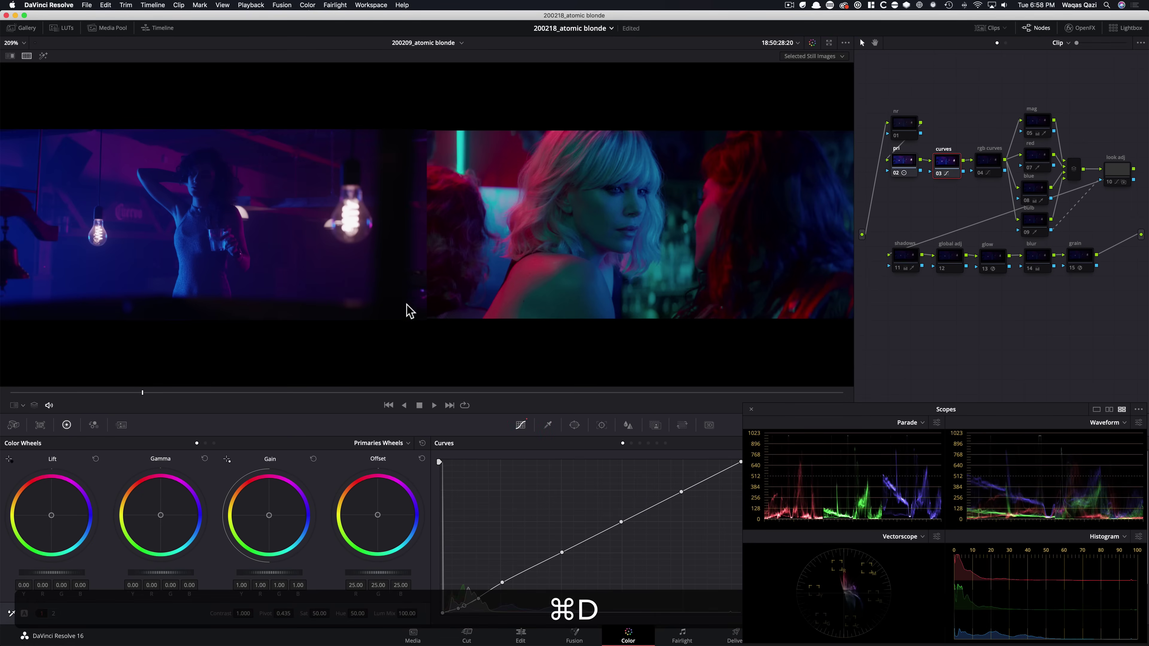
key(super+d)
- Enable the rgb curves node and compare the clip with its channel adjustments off and on
click(989, 167)
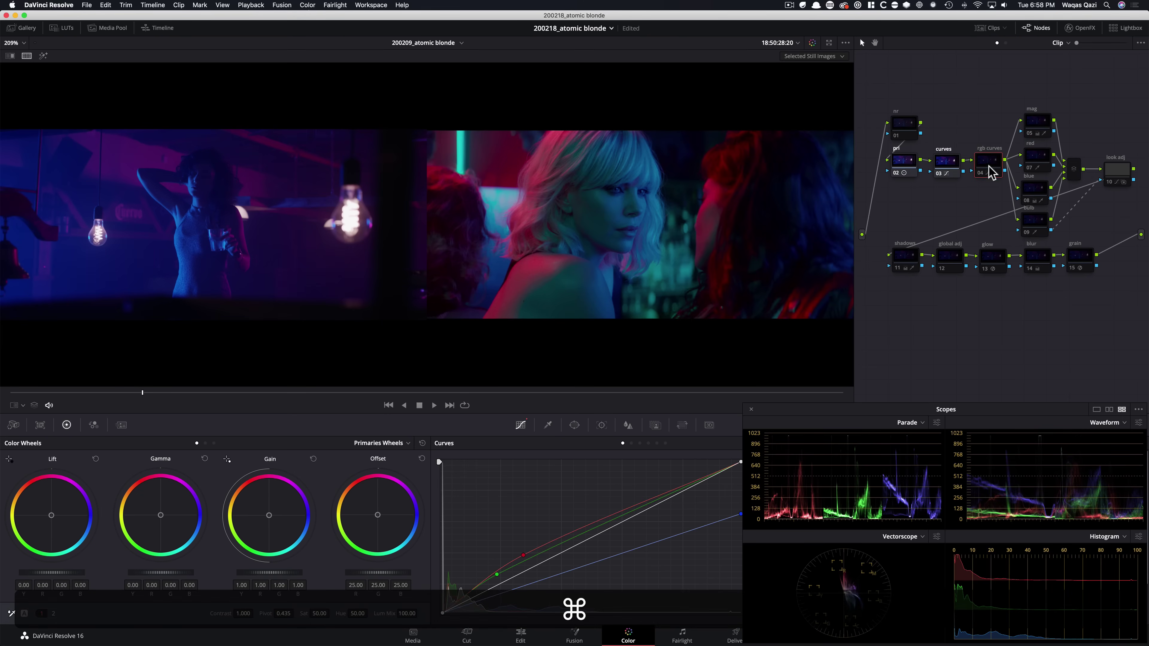
key(super+d)
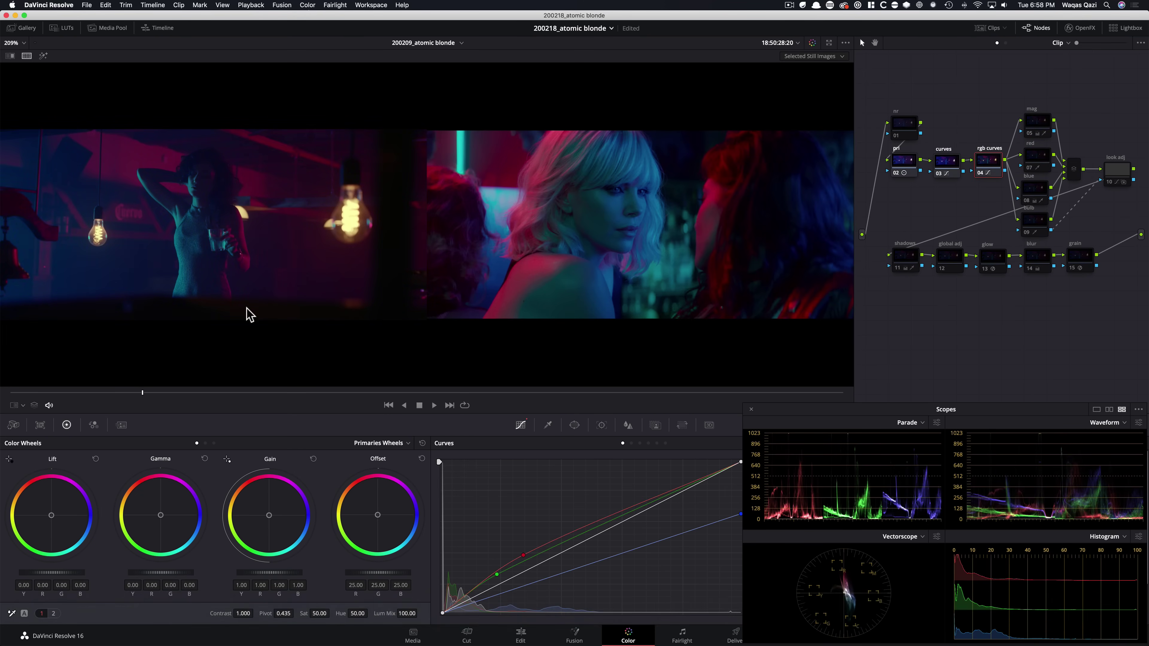
key(super+d)
key(super+d)
- Enable the mag and blue nodes in the parallel group, reviewing their effect on the clip
click(1038, 129)
key(super+d)
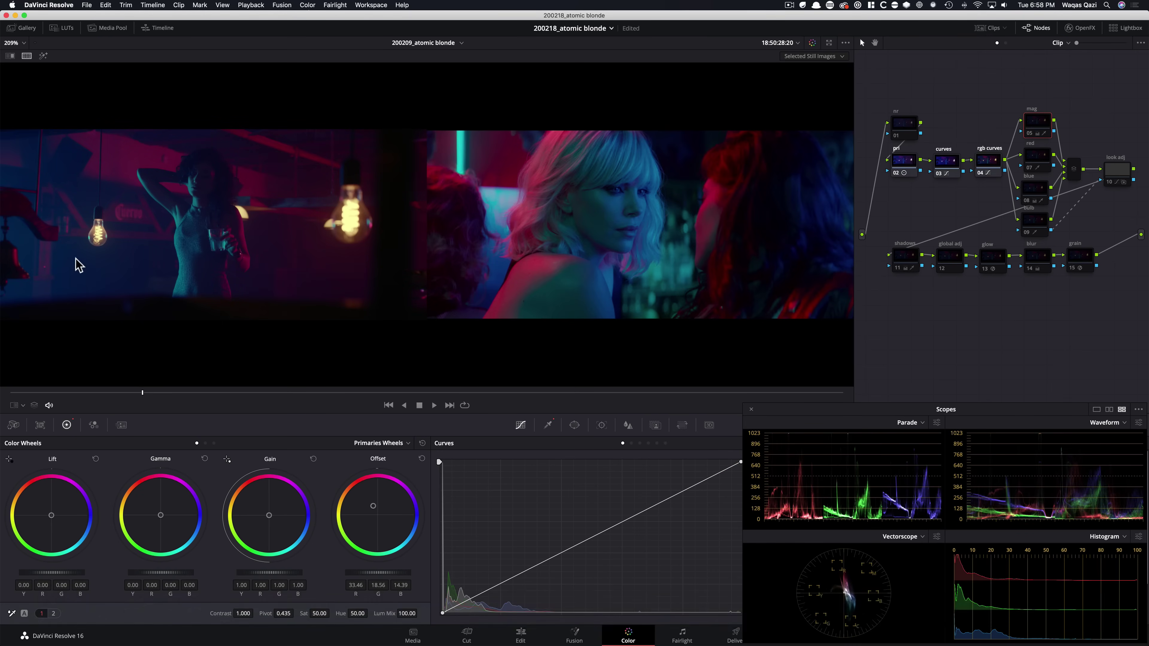
key(super+d)
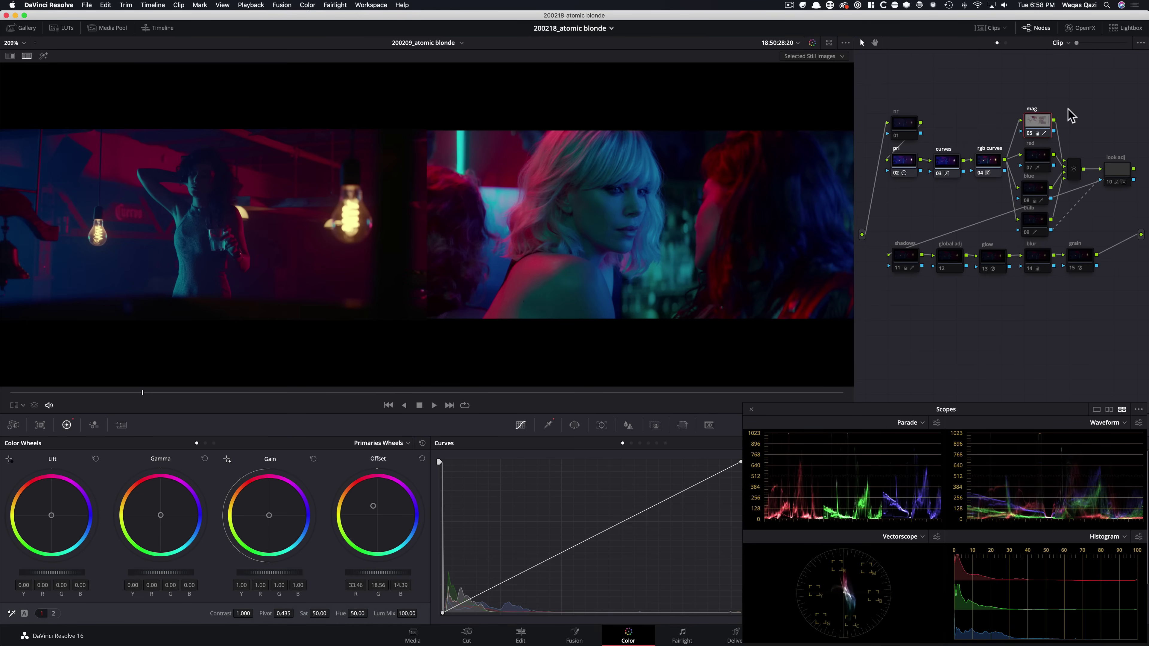
click(1039, 156)
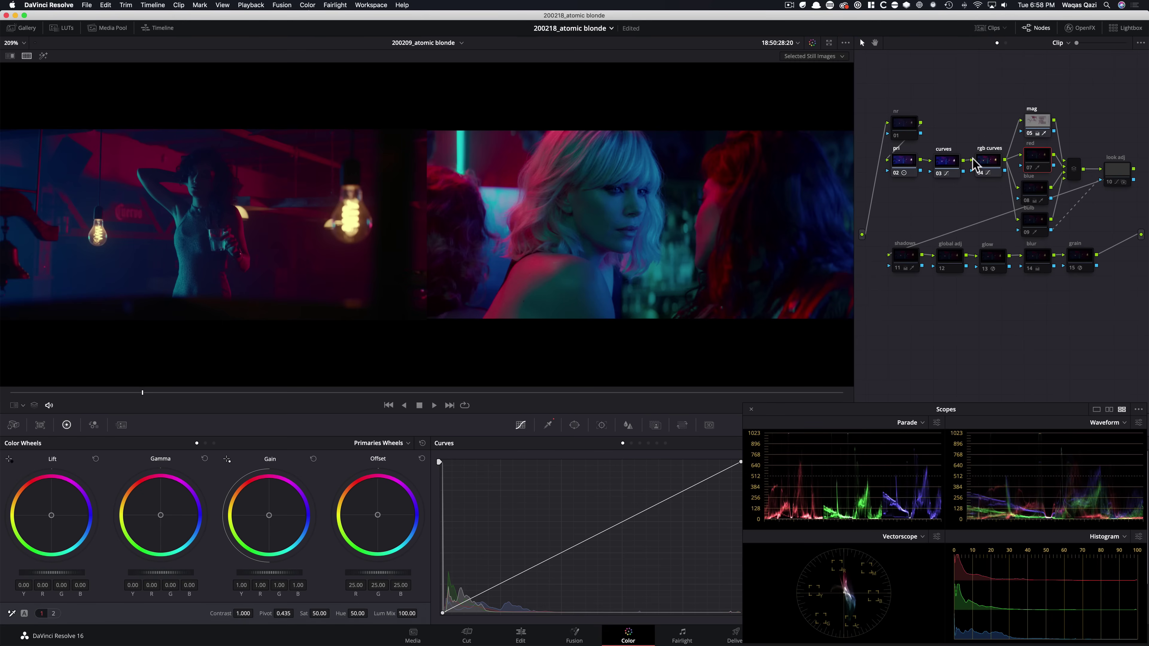
click(1034, 188)
key(super+d)
key(super+d)
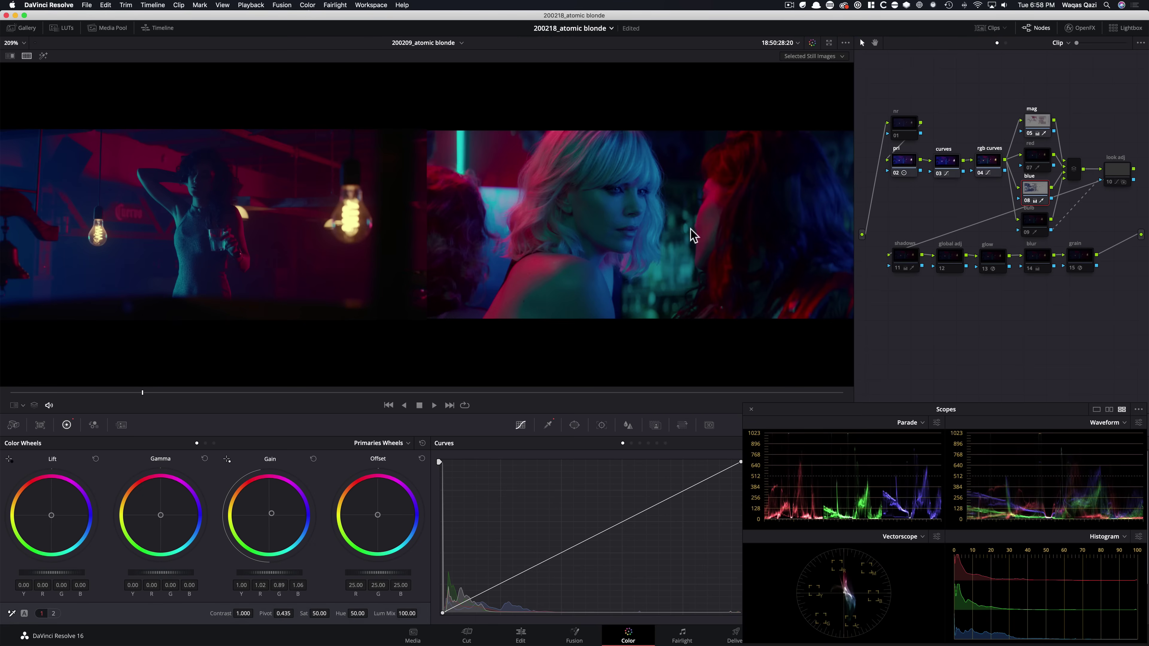
- Enable the bulb node and the look adj node to bring back their corrections
click(1035, 220)
key(super+d)
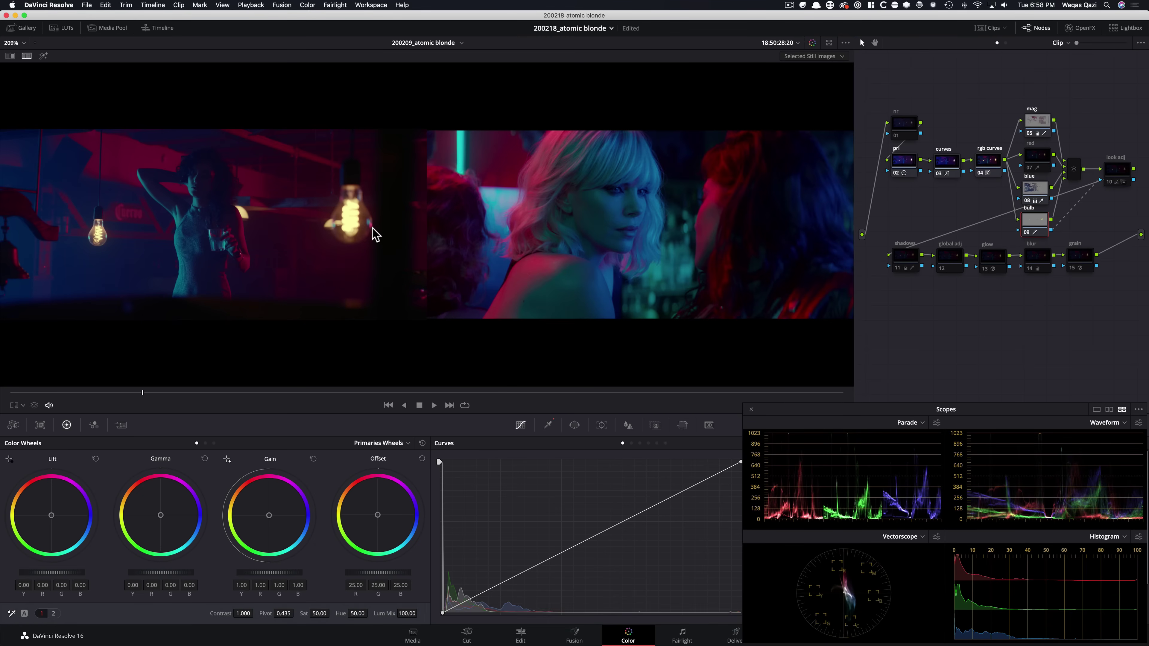
click(1117, 175)
key(super+d)
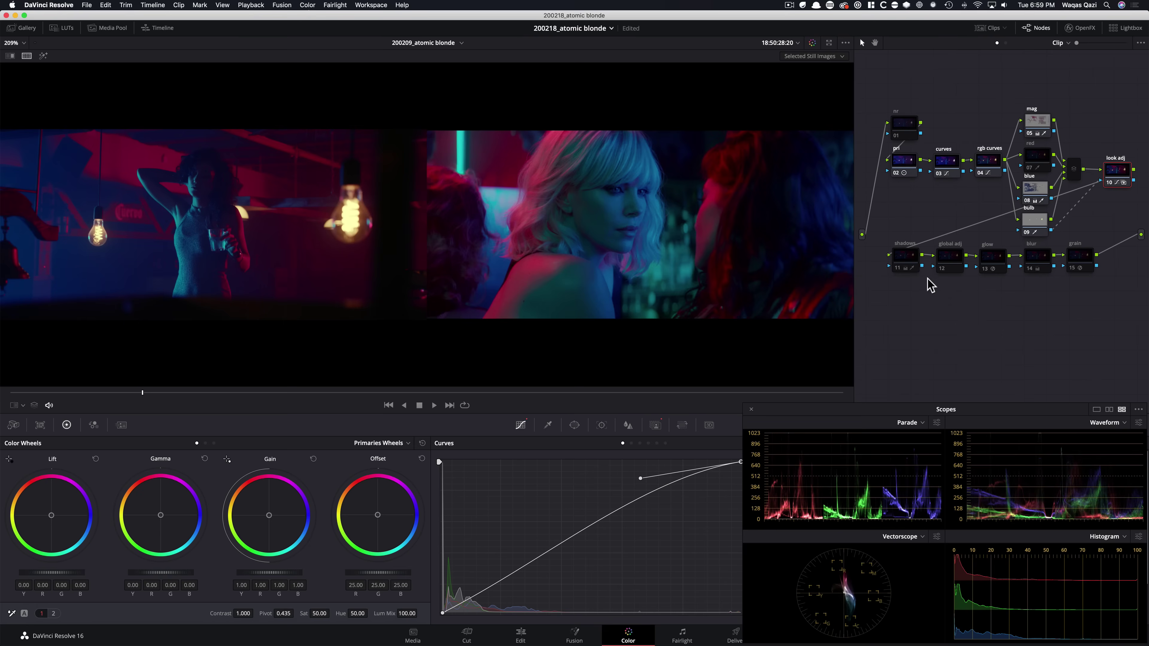
- Enable the shadows node, show its values in Primaries Bars, and review its effect on the dark areas
click(900, 261)
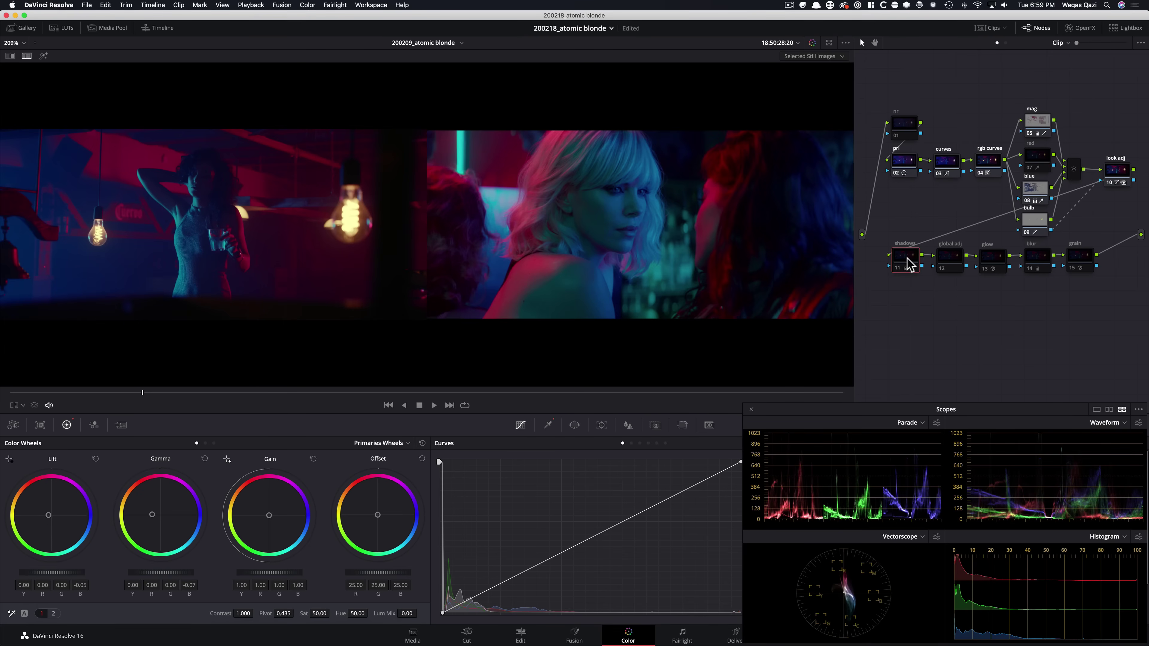
key(super+d)
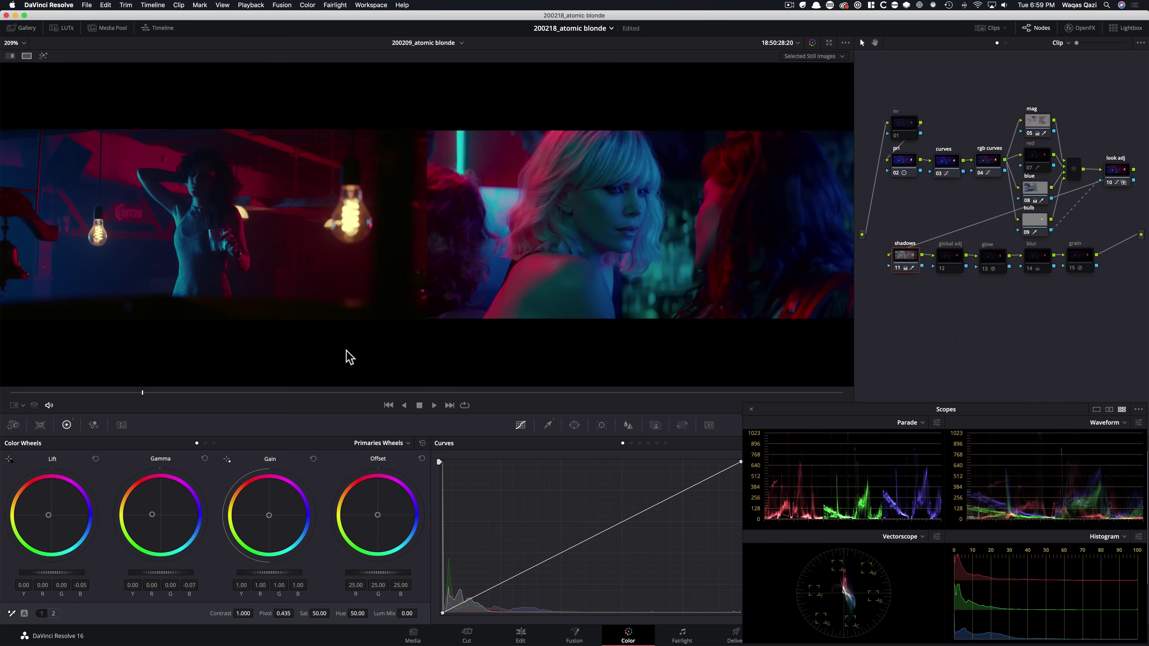
click(205, 444)
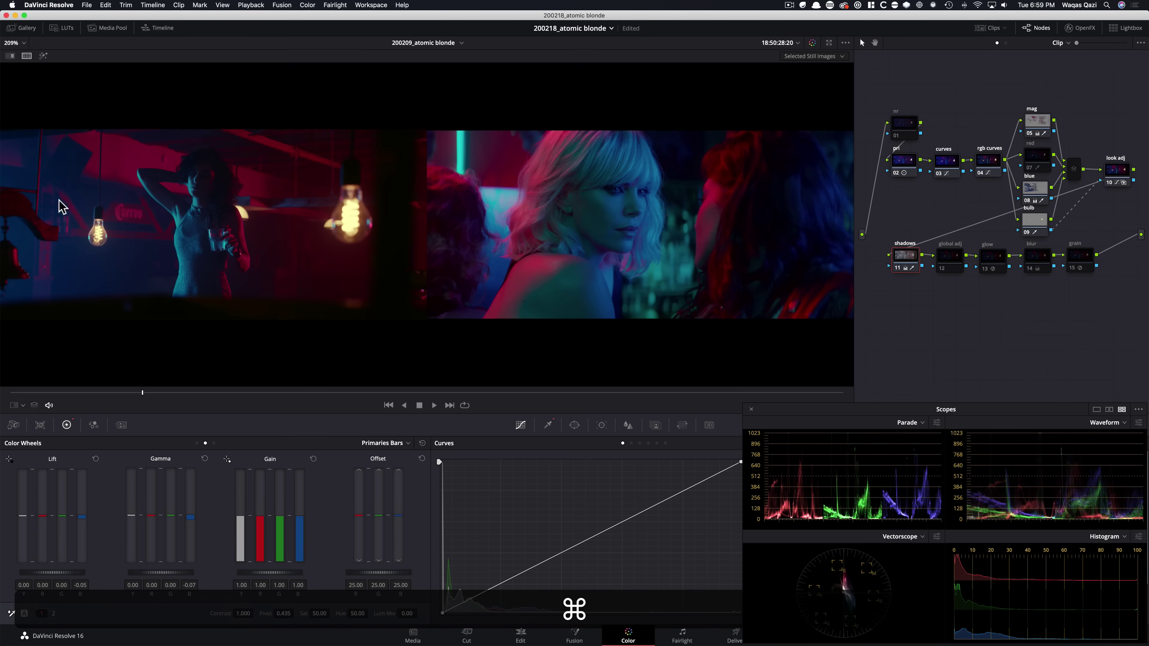
key(cmd+d)
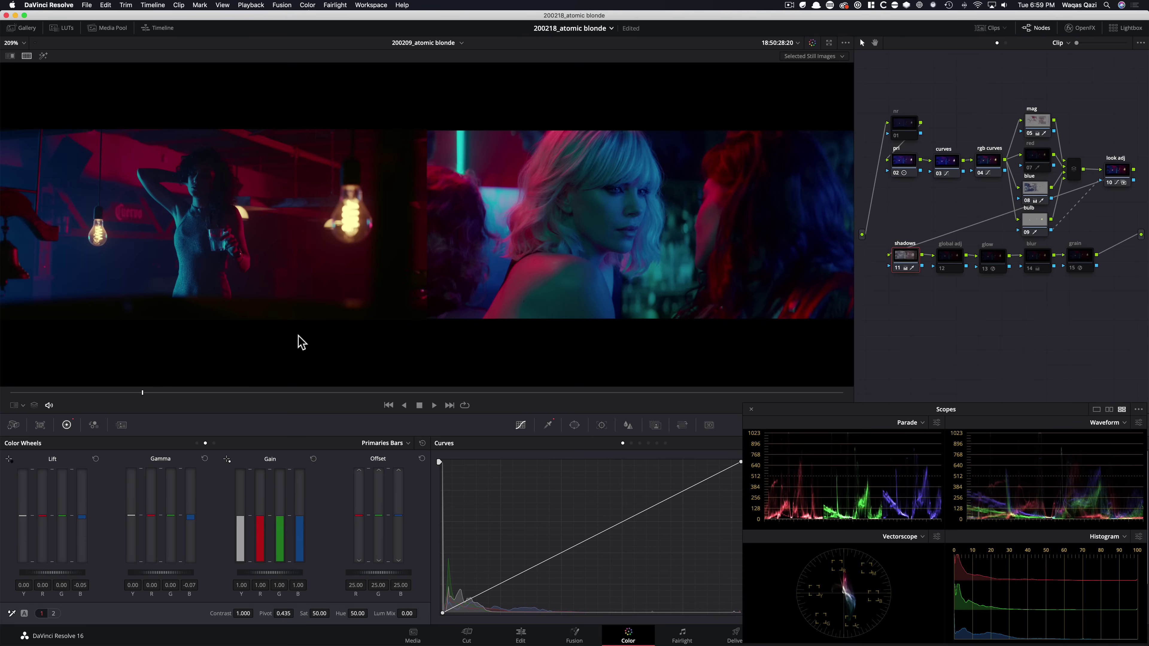
- Enable the blur node, comparing the clip's softness with the node on and off
click(1038, 265)
key(super+d)
key(super+d)
key(super+d)
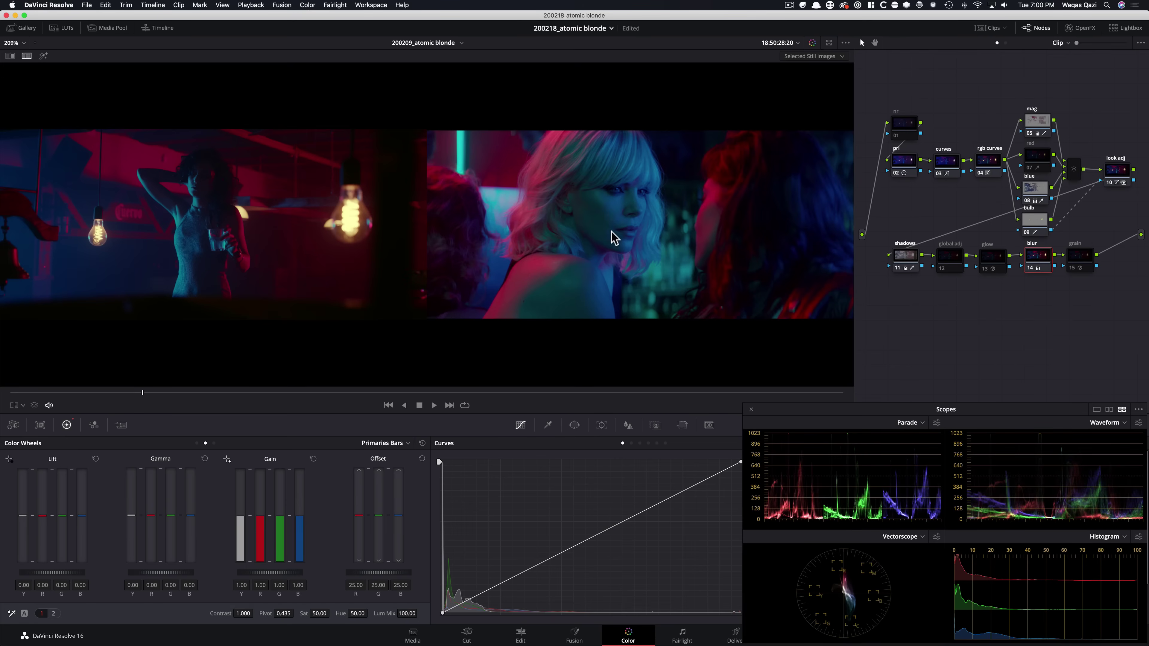
- Enable the glow node, comparing the light bulbs and highlights with the glow on and off
click(988, 264)
key(super+d)
key(super+d)
key(super+d)
key(super+d)
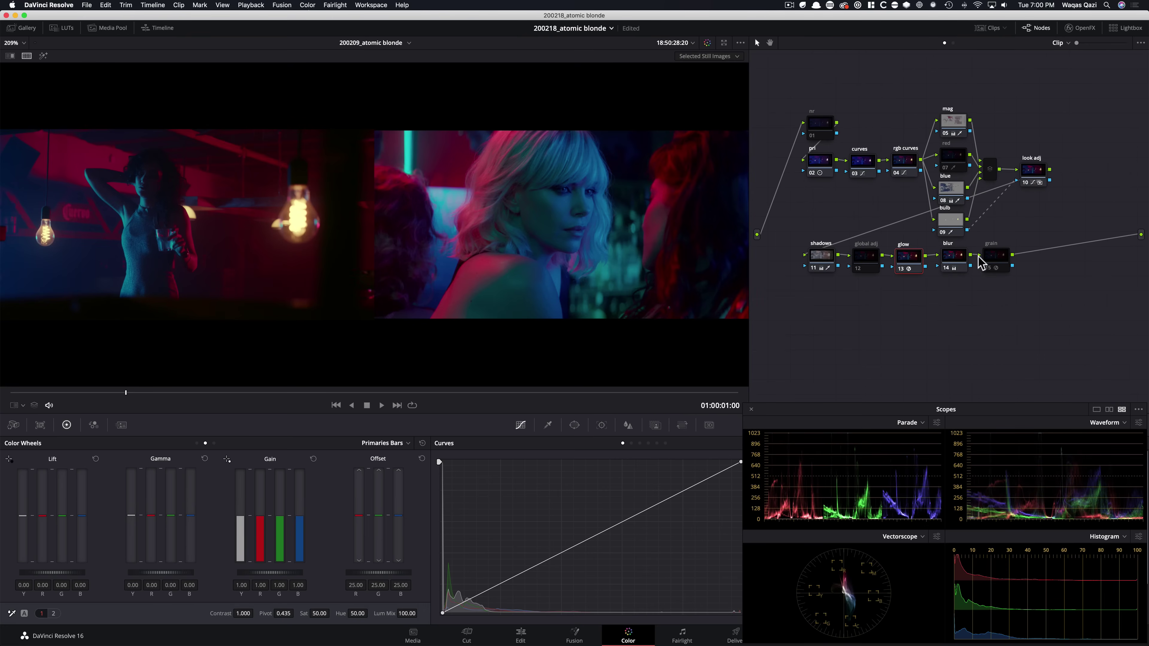
- Enable the grain node to bring back the film grain on the clip
click(1004, 257)
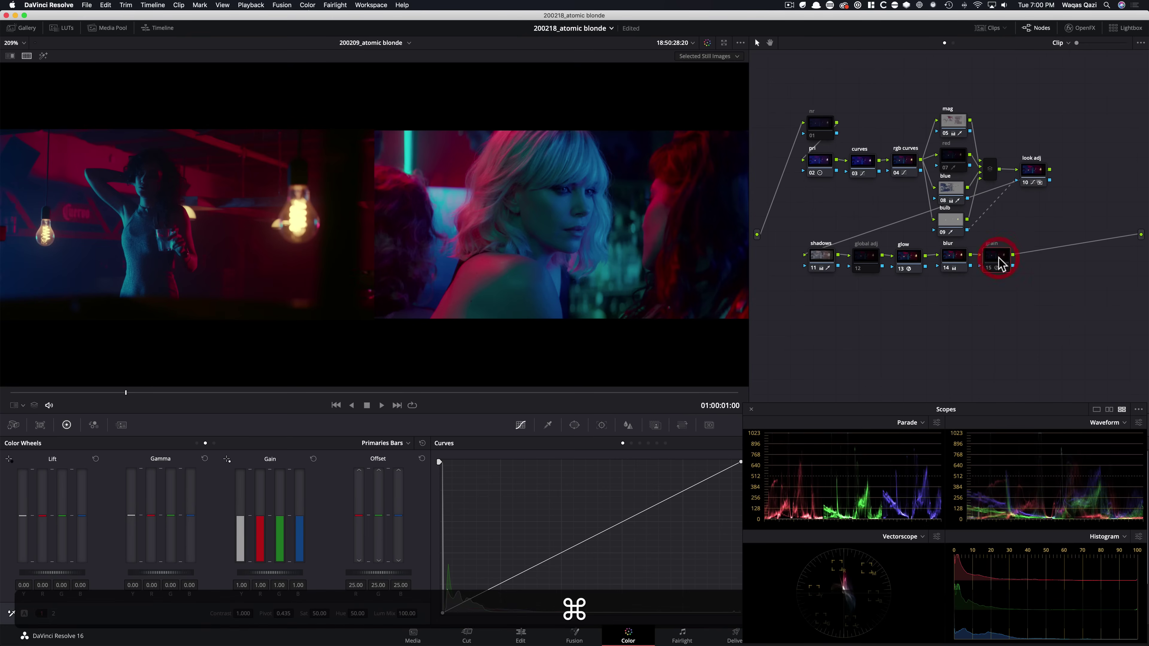
key(super+d)
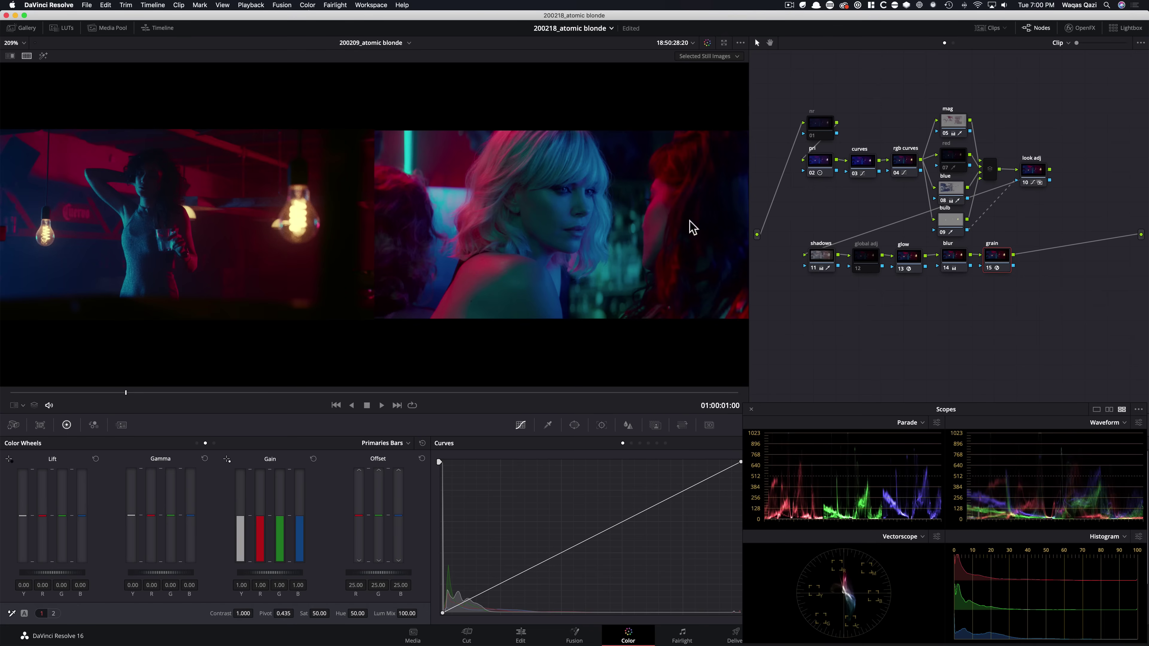
- Compare the finished grade with the Atomic Blonde reference still in alternating full-viewer views, finishing with the graded clip fitted to the viewer
key(super+w)
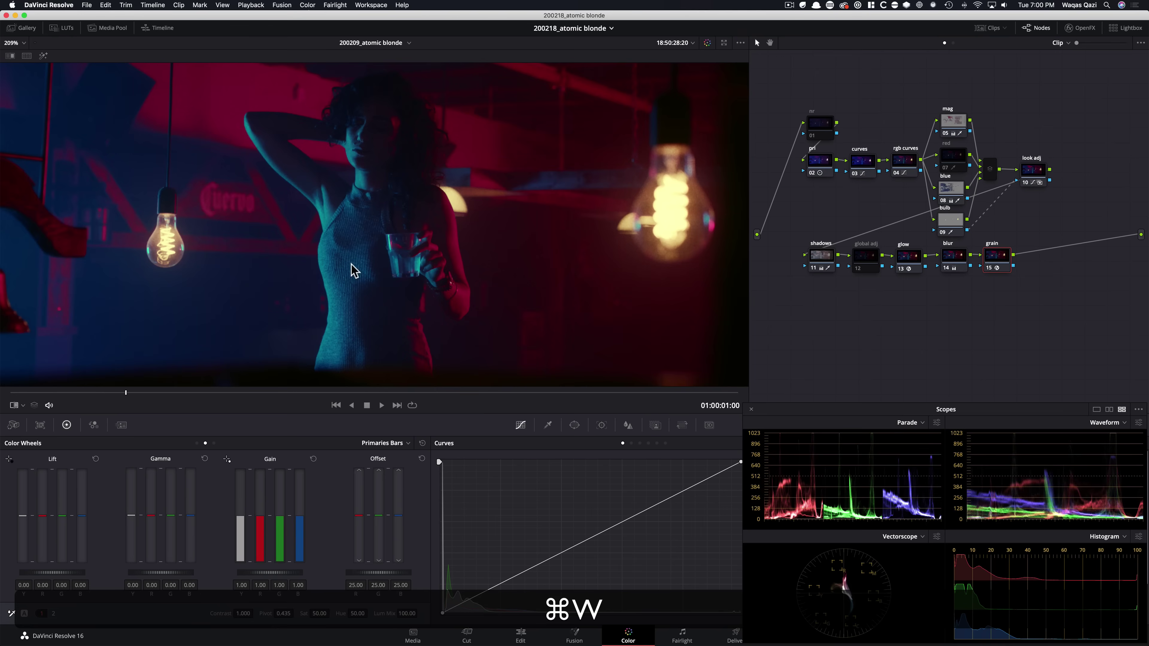
key(super+w)
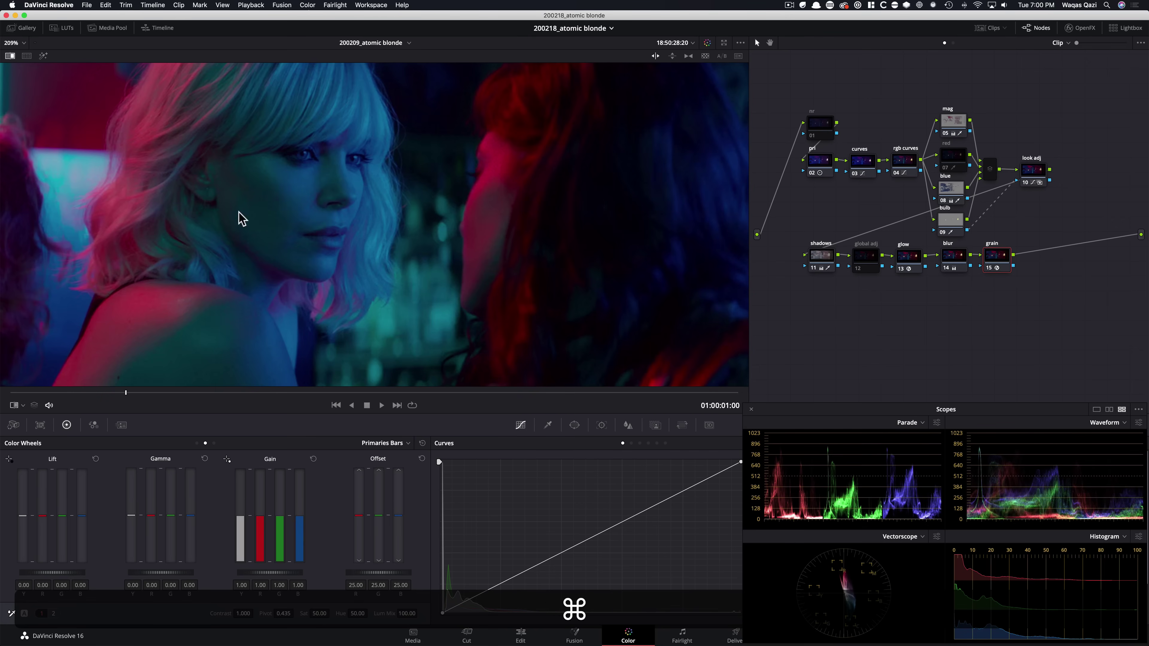
key(super+w)
key(super+w)
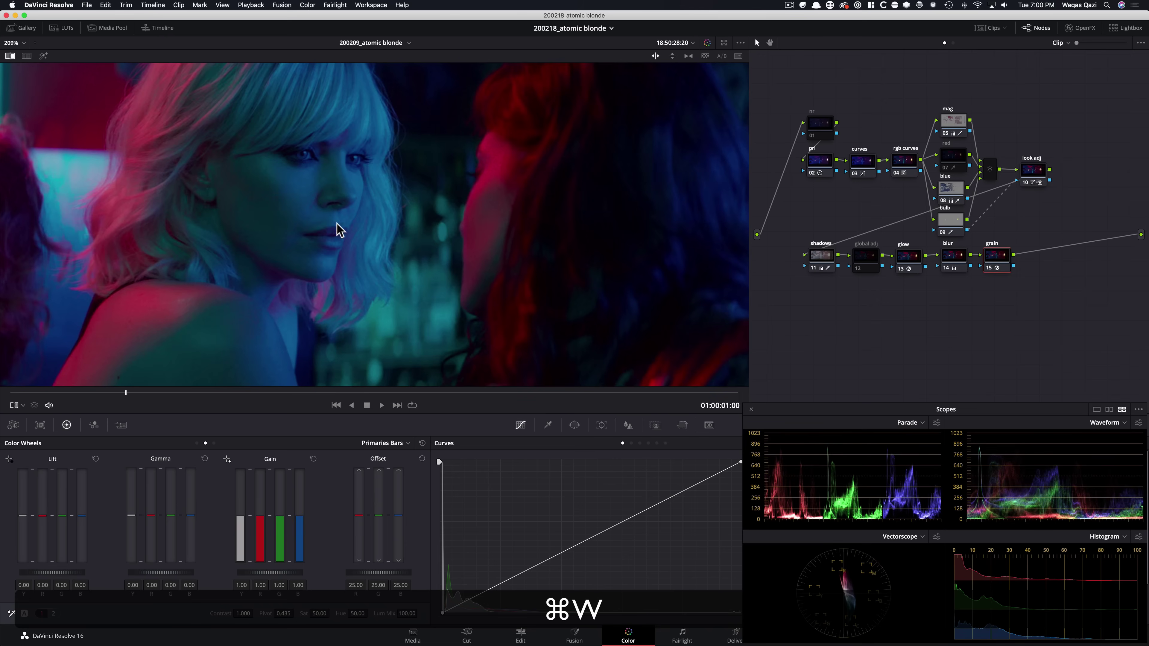
key(super+w)
key(super+w)
key(super+w)
key(shift+super+z)
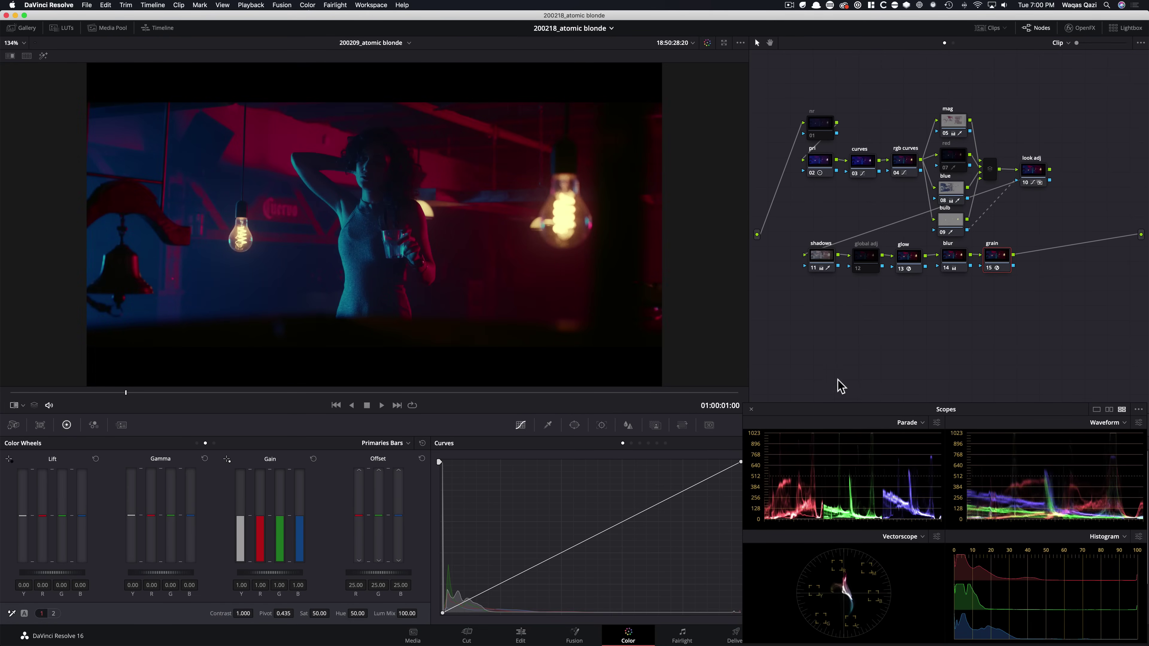